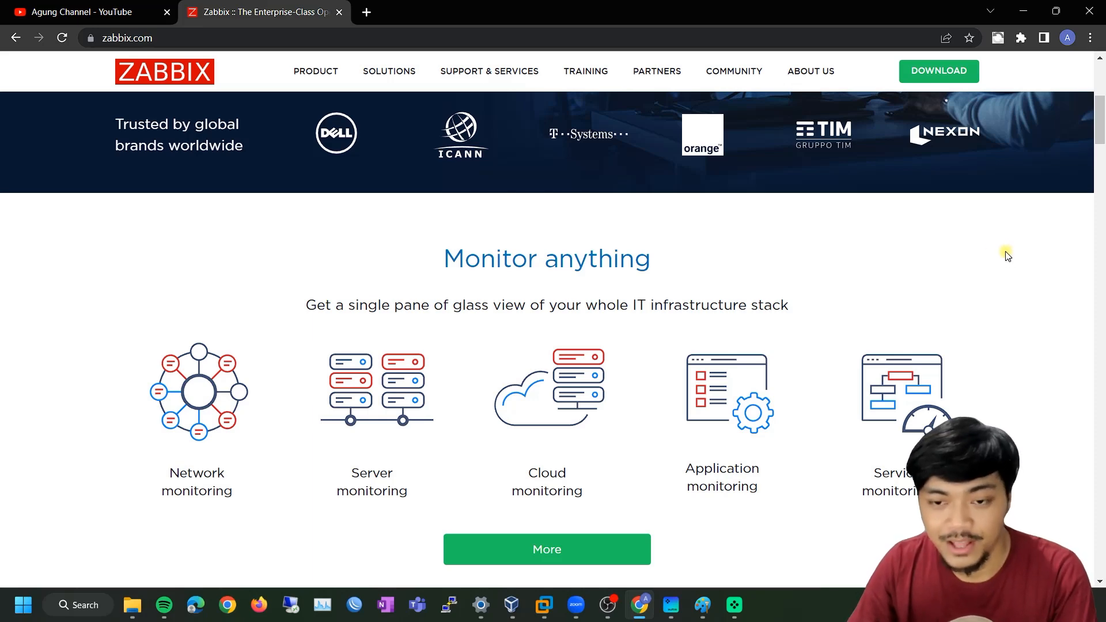
Scroll through the zabbix.com homepage, then go to the green DOWNLOAD page
scroll(981, 259, "down", 8)
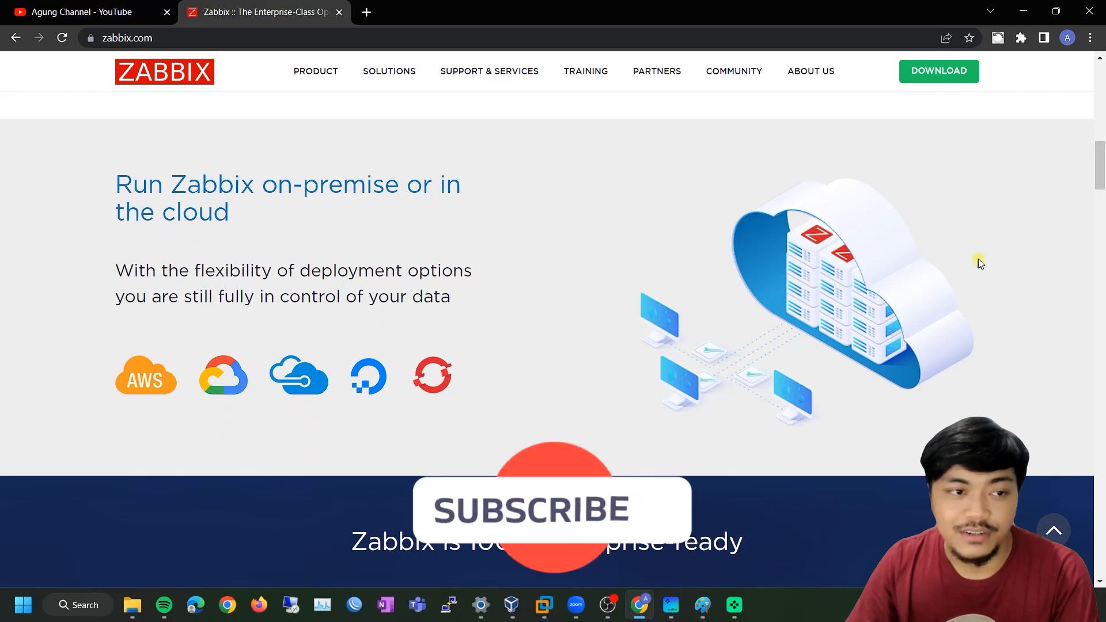
scroll(980, 263, "down", 5)
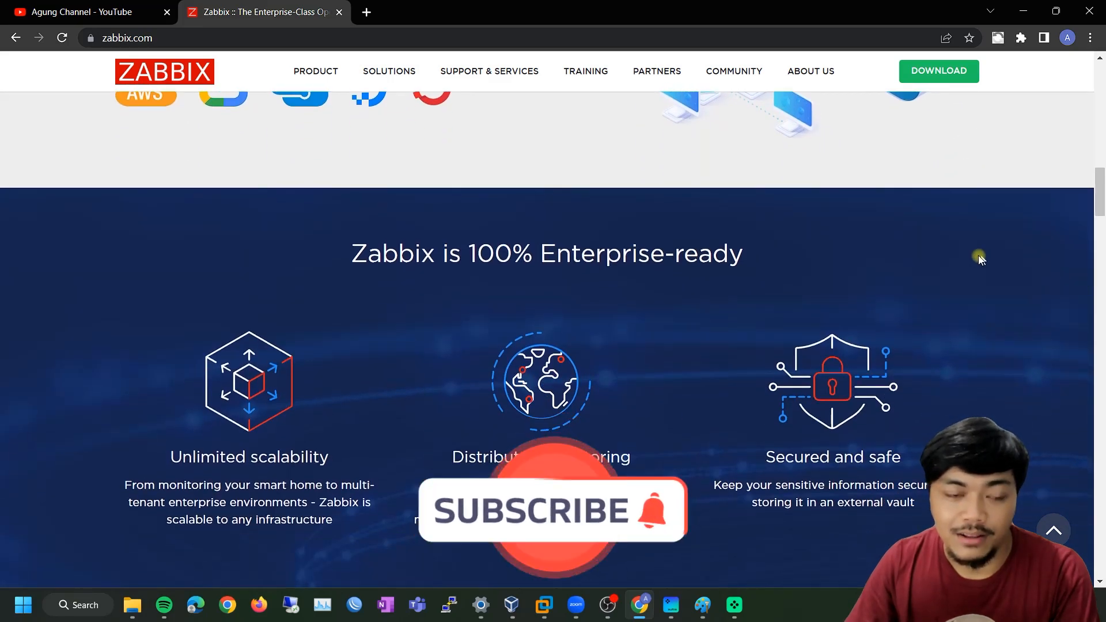
scroll(980, 257, "down", 3)
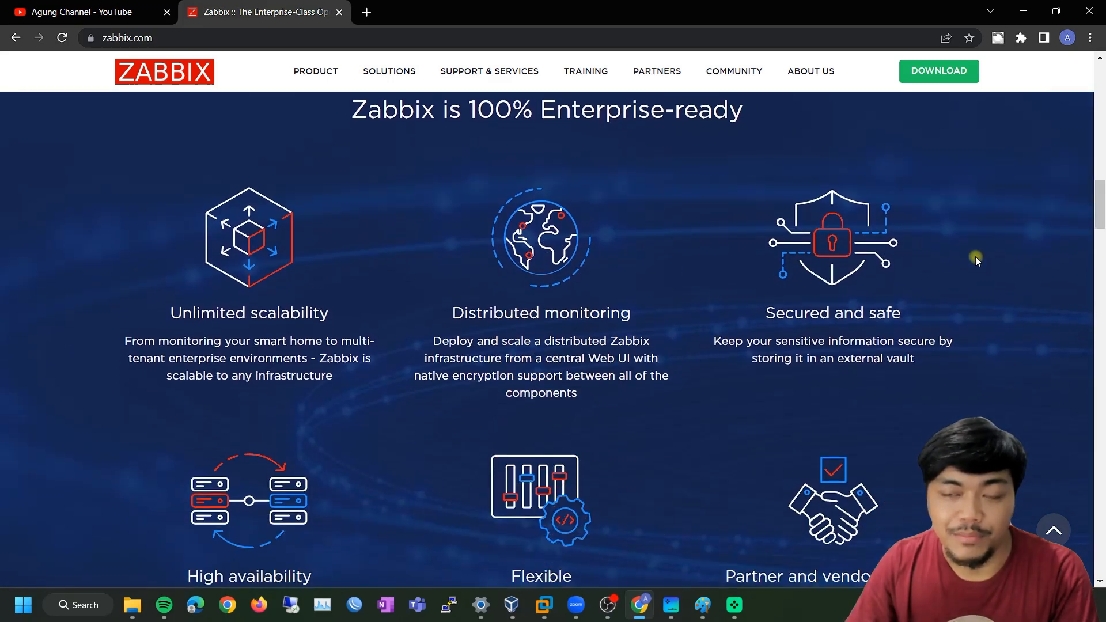
scroll(975, 257, "up", 9)
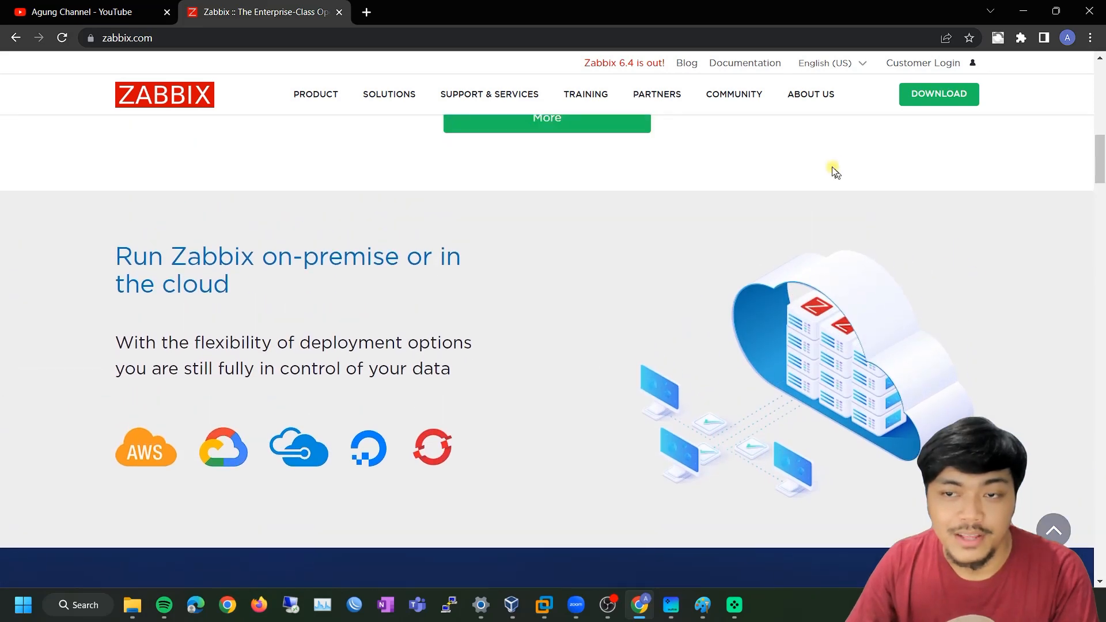
left_click(939, 99)
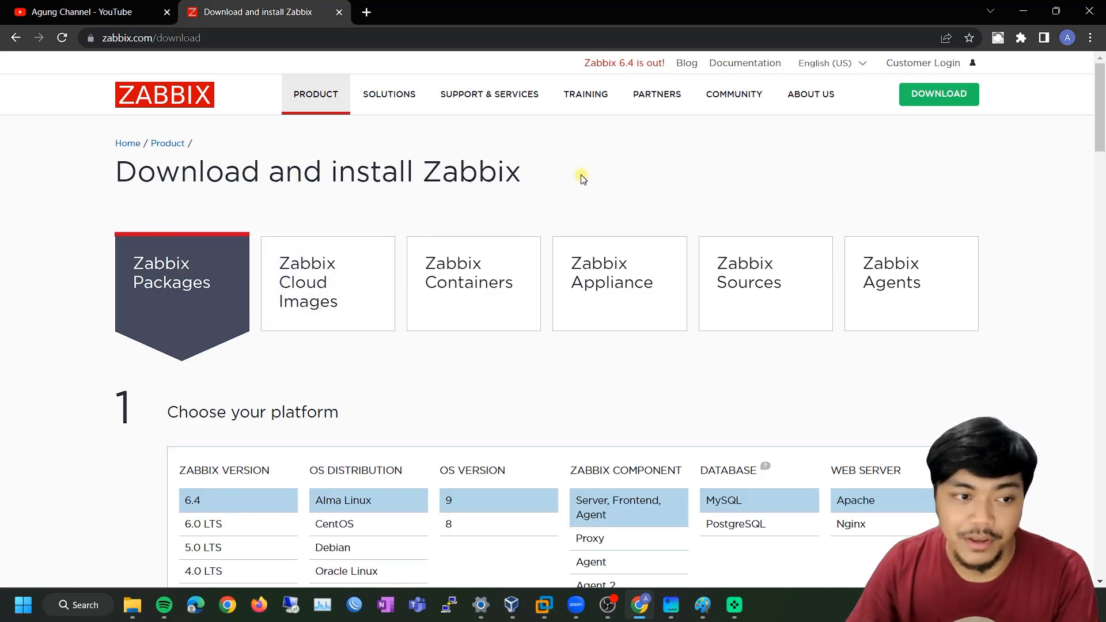
Scroll through the Choose your platform table and the install and database steps, then back up
scroll(115, 222, "down", 1)
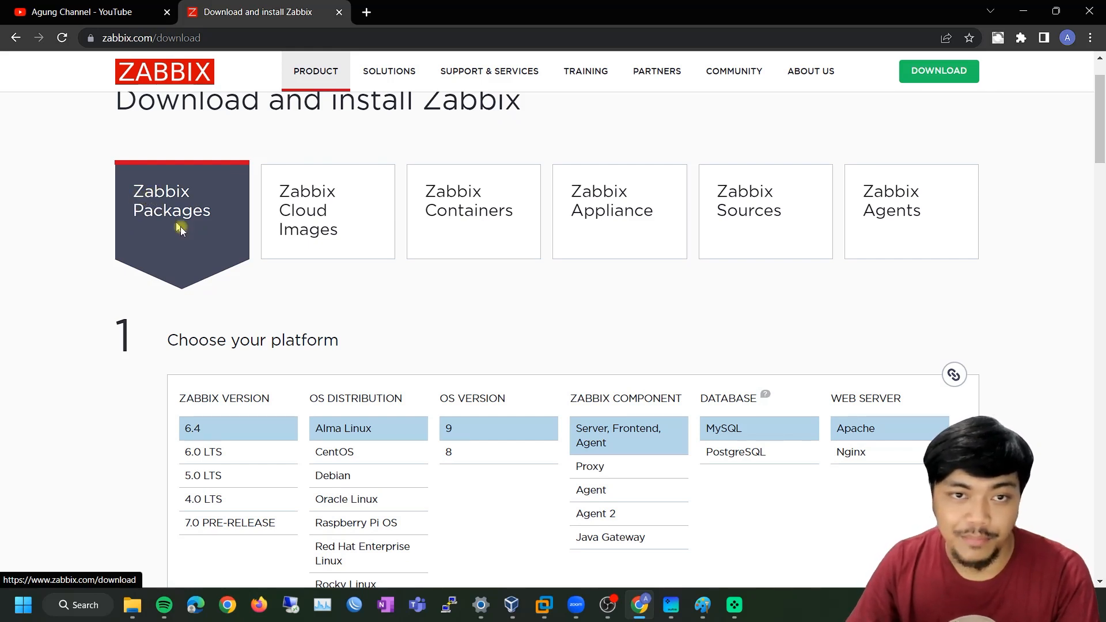
scroll(641, 311, "down", 1)
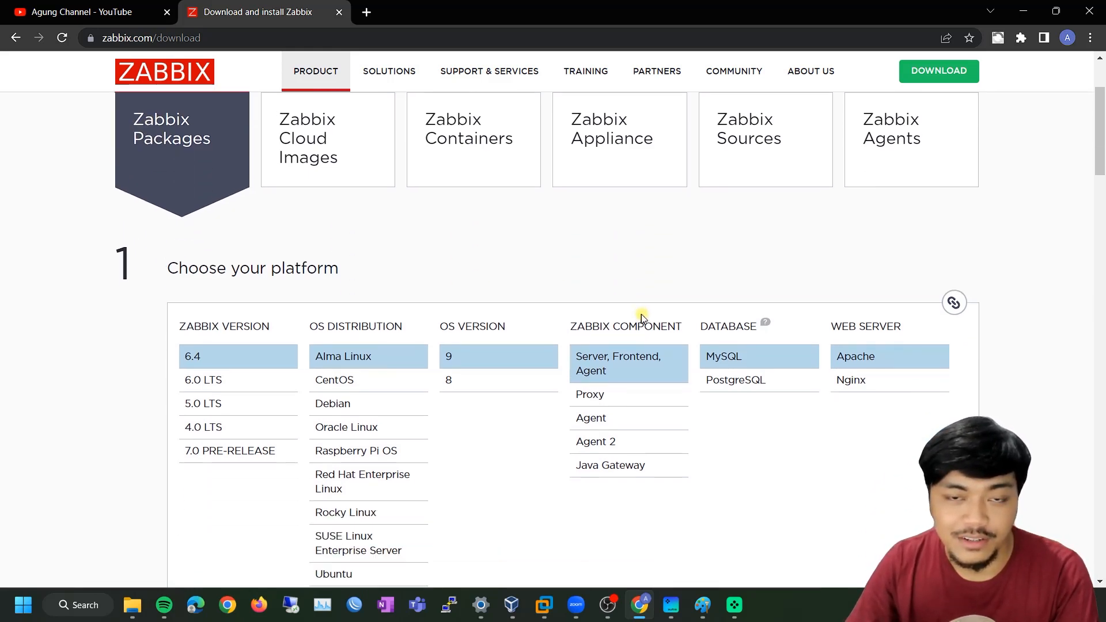
scroll(507, 277, "down", 1)
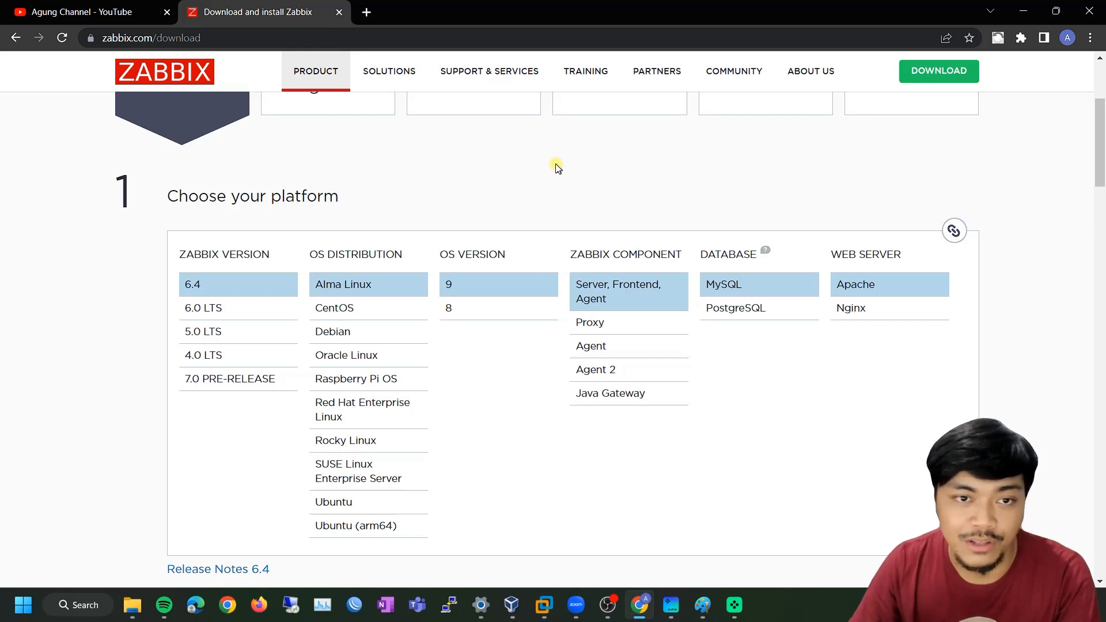
scroll(358, 214, "down", 5)
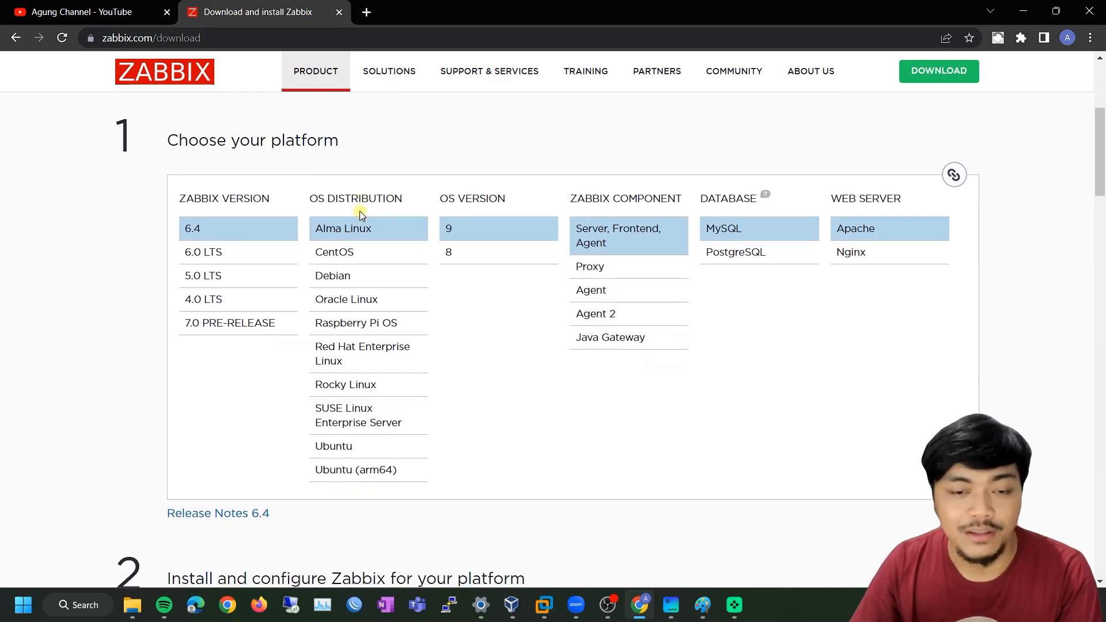
scroll(172, 354, "down", 5)
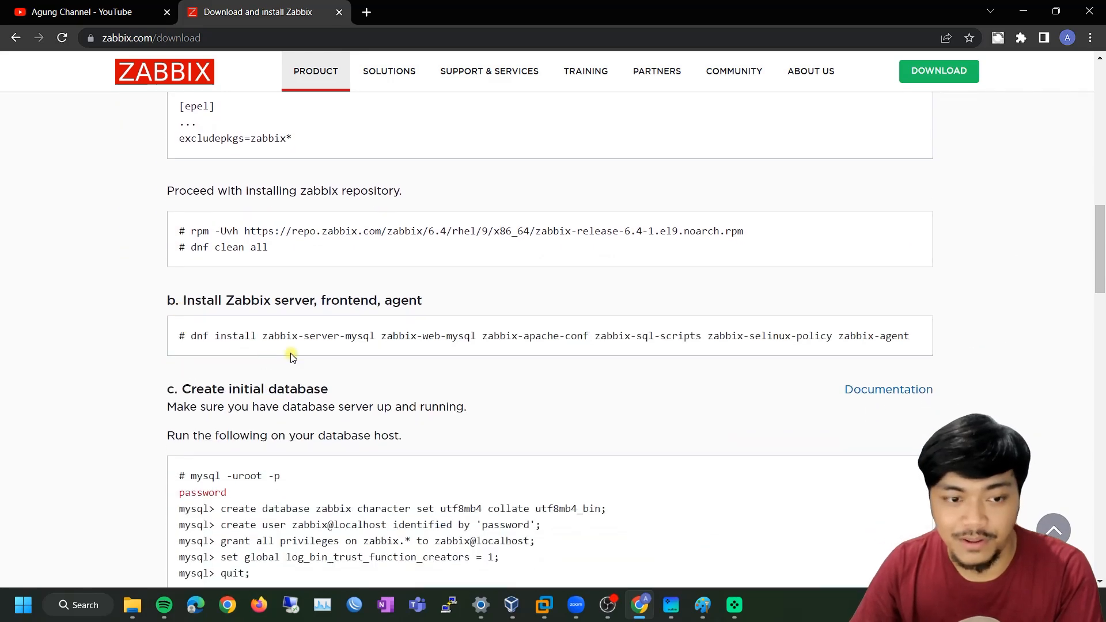
scroll(291, 357, "down", 5)
scroll(343, 345, "up", 15)
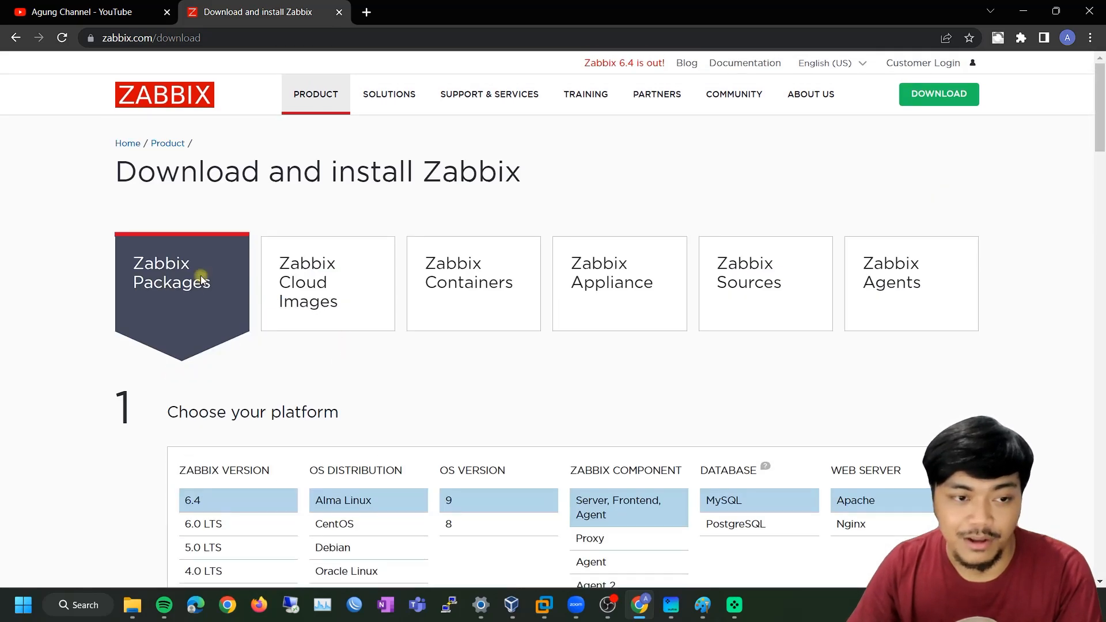
Look over the Zabbix Cloud Images download options
left_click(314, 279)
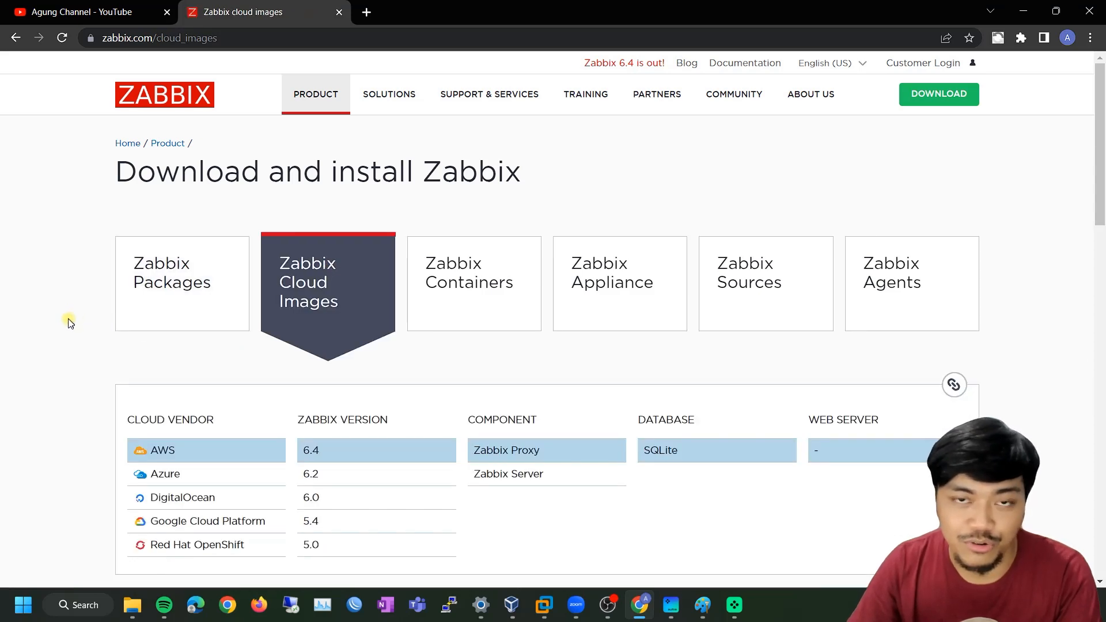
scroll(69, 320, "down", 1)
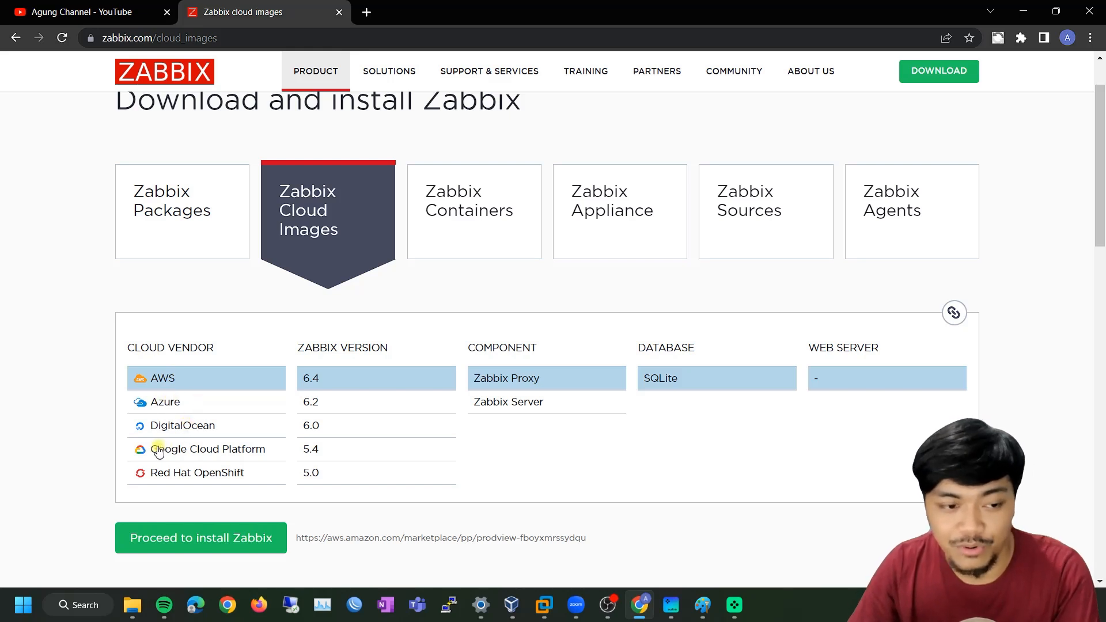
scroll(425, 348, "up", 1)
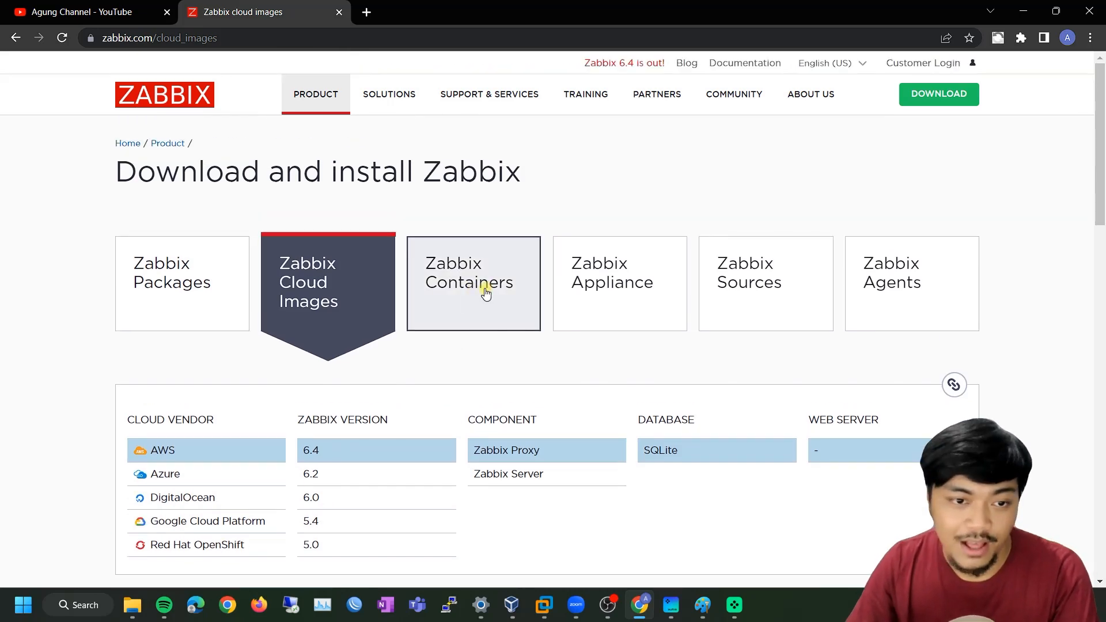
Switch to Zabbix Containers and scroll through the Docker component repositories
left_click(487, 289)
scroll(527, 281, "down", 5)
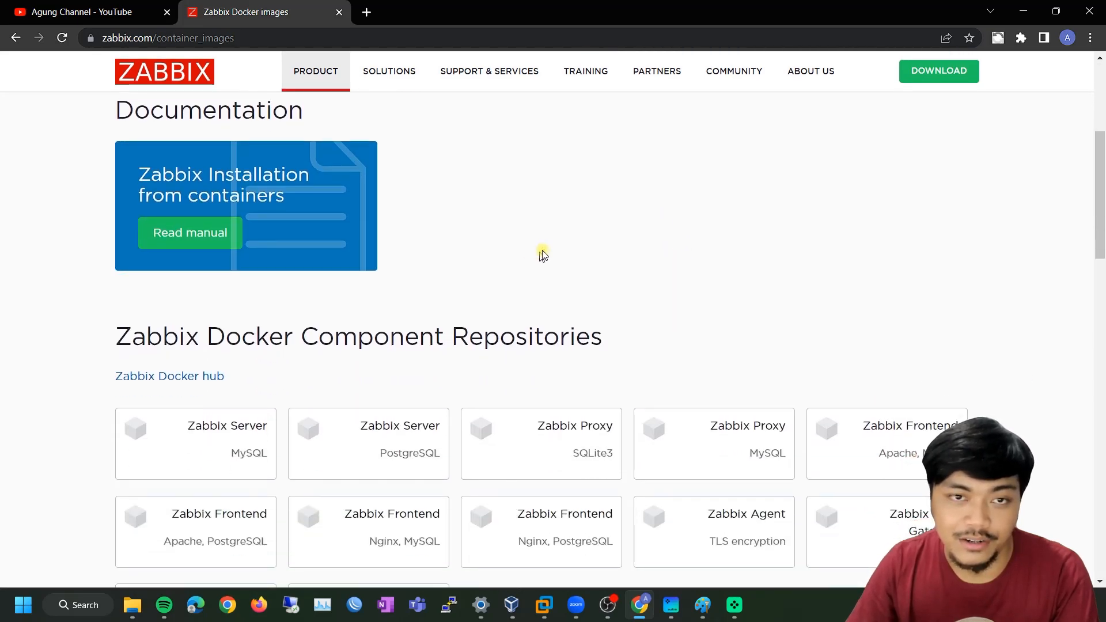
scroll(531, 242, "down", 3)
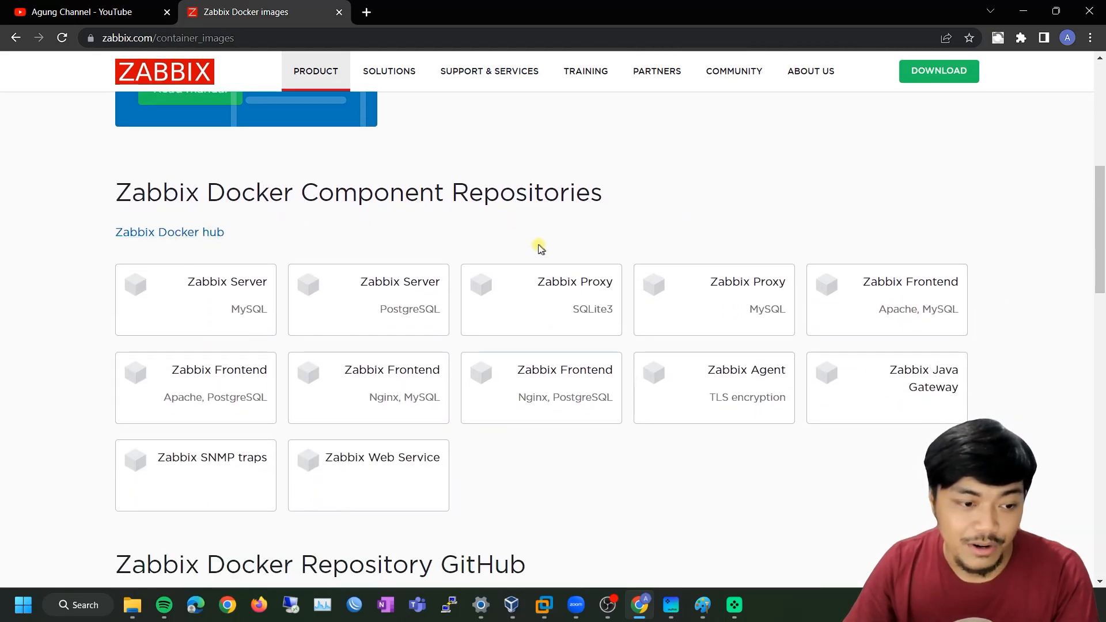
scroll(535, 248, "down", 4)
scroll(526, 267, "up", 11)
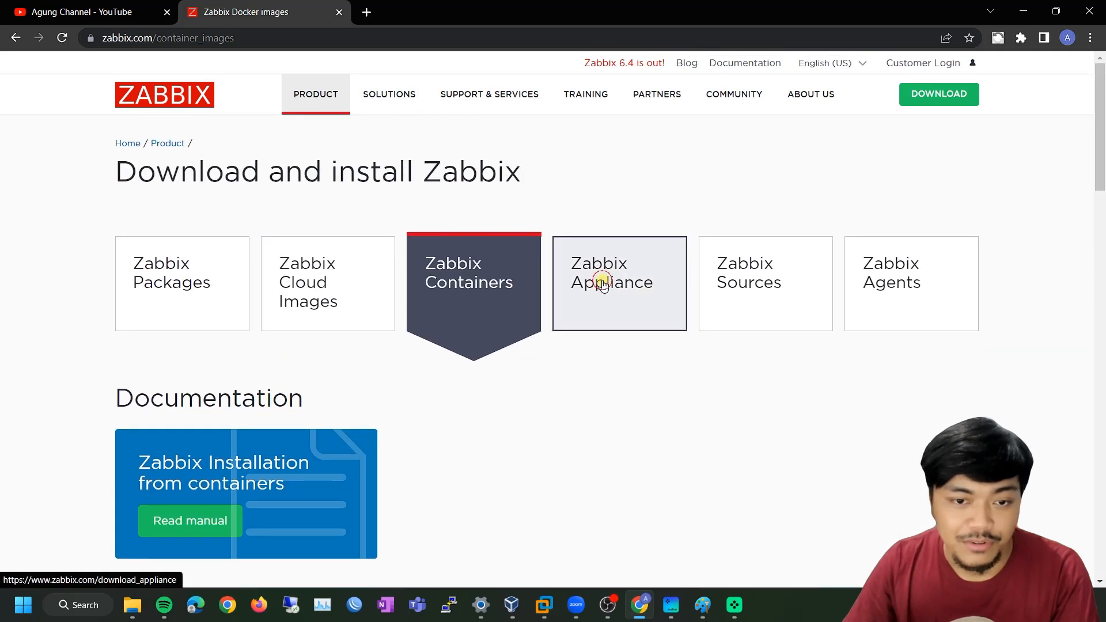
Show the Zabbix Appliance downloads and scroll through the 6.4 version table
left_click(634, 276)
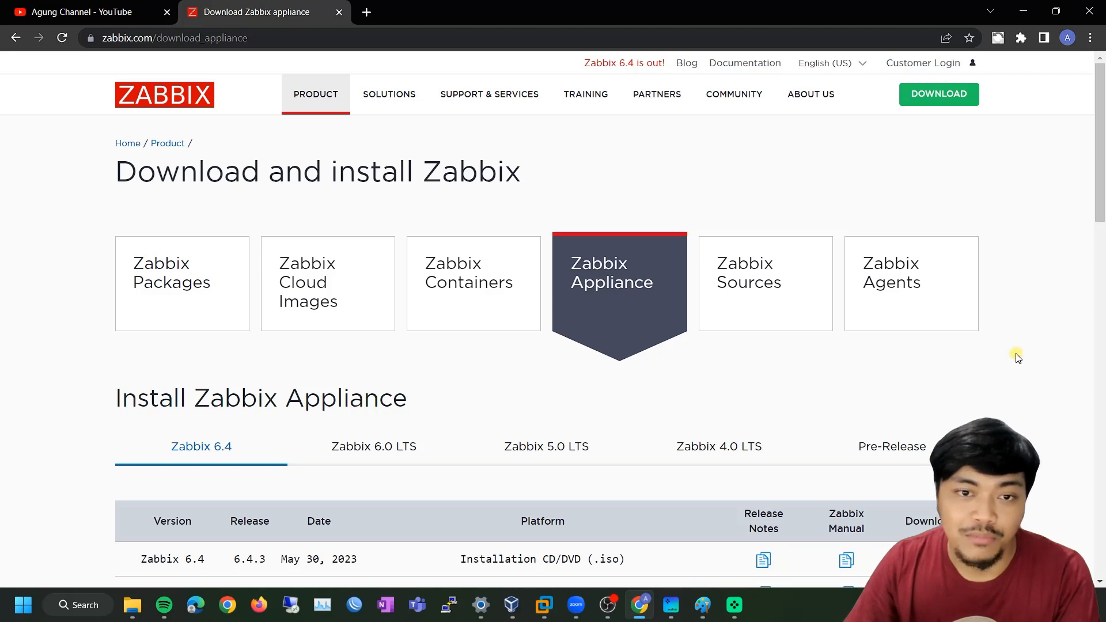
scroll(1023, 358, "down", 1)
scroll(1021, 359, "down", 2)
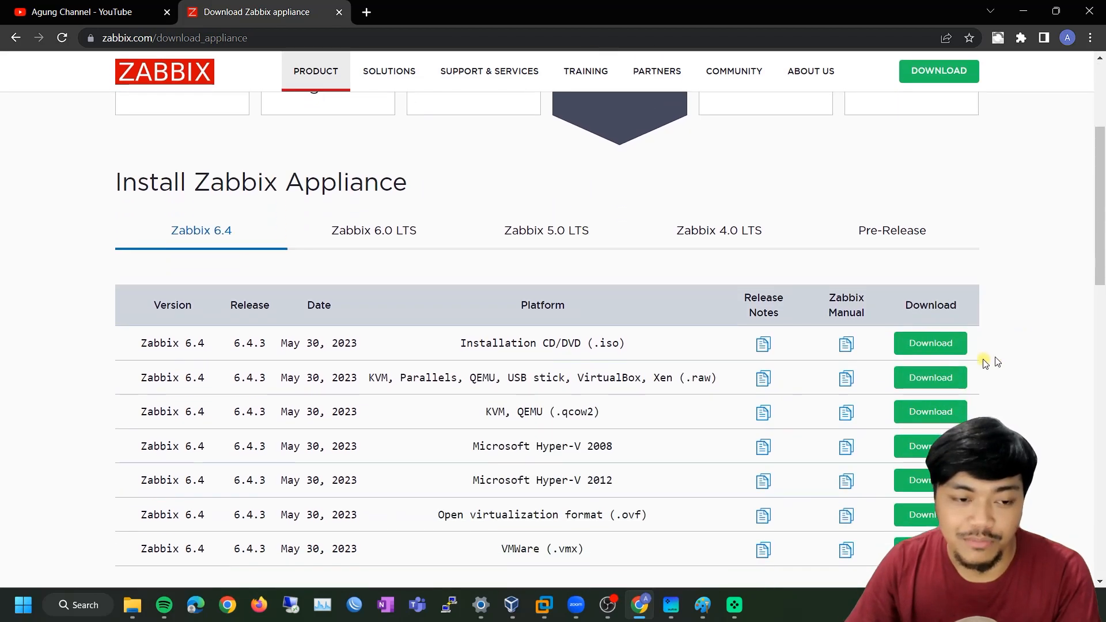
scroll(600, 315, "up", 1)
scroll(634, 340, "down", 1)
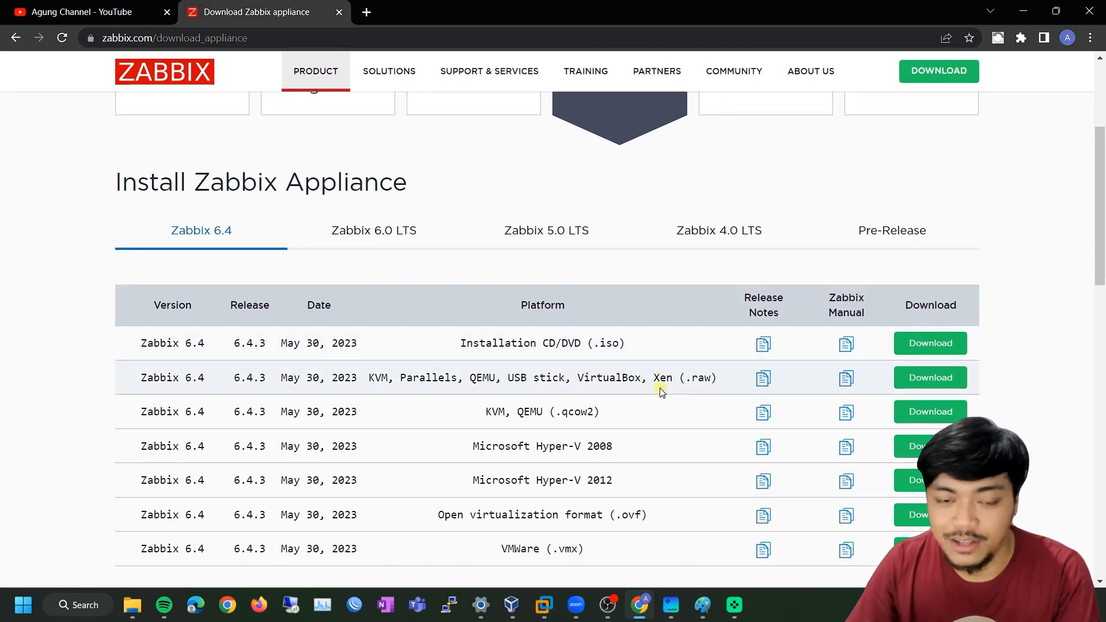
scroll(546, 426, "down", 3)
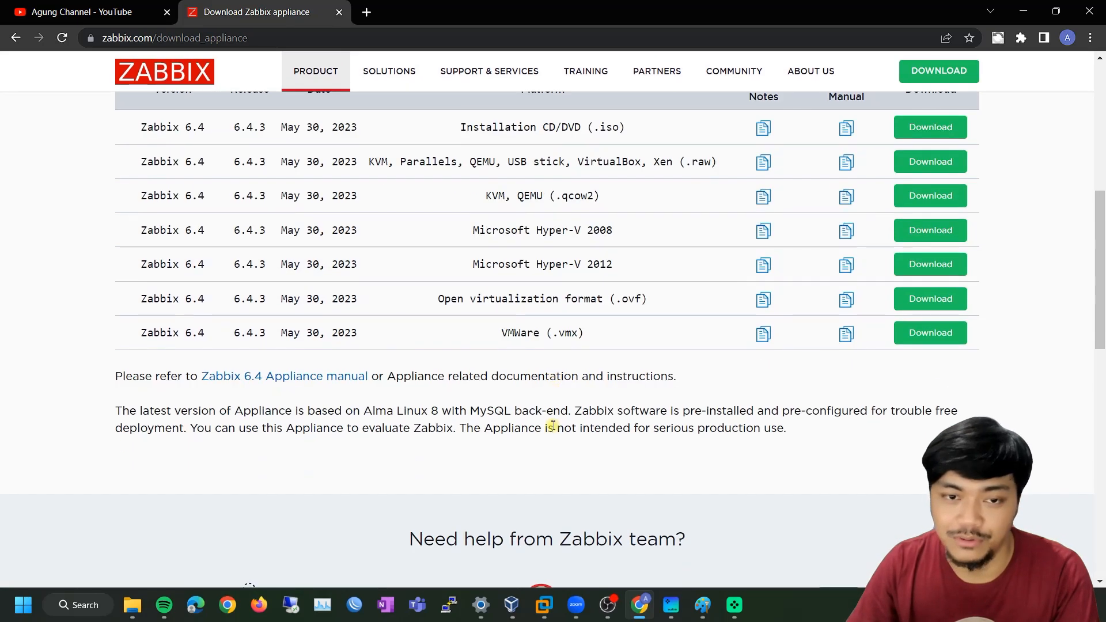
scroll(710, 335, "up", 6)
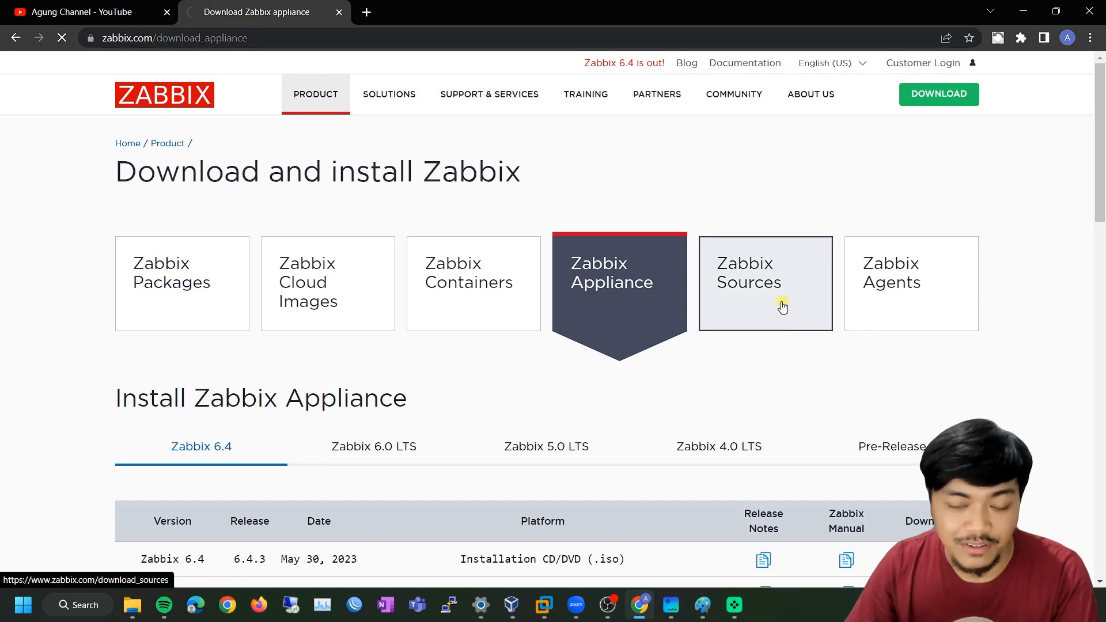
Bring up the Zabbix Sources page with the Git repository and 6.4.3 distributive
left_click(781, 304)
scroll(762, 326, "down", 3)
scroll(762, 327, "up", 3)
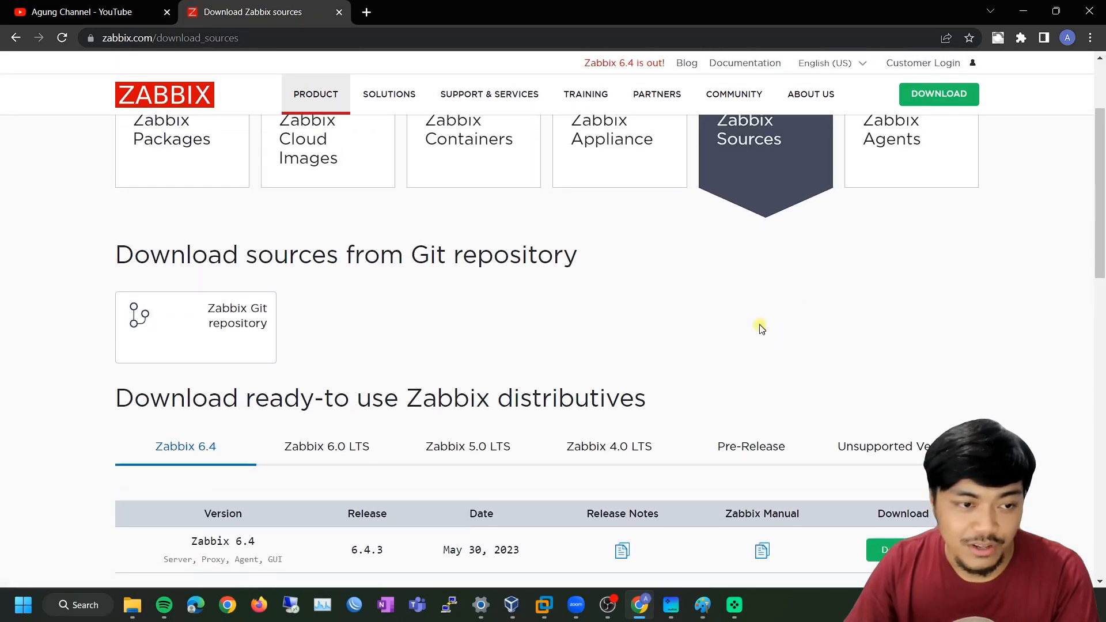
Browse the Zabbix Agents binaries page, then return to the Zabbix Packages tile
left_click(922, 232)
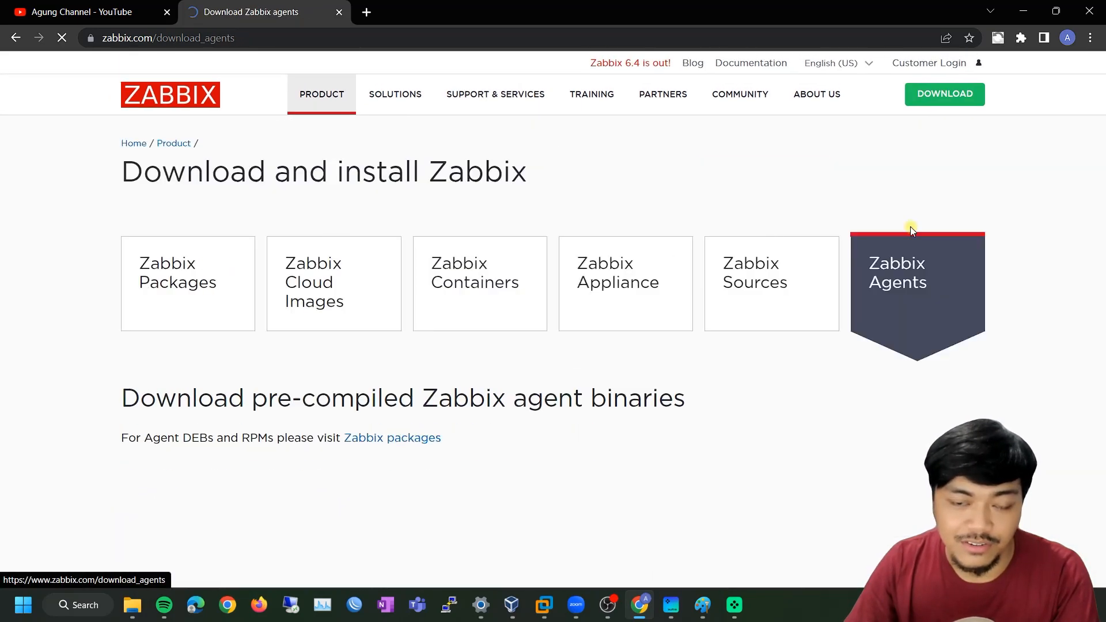
scroll(643, 378, "down", 2)
scroll(644, 378, "down", 1)
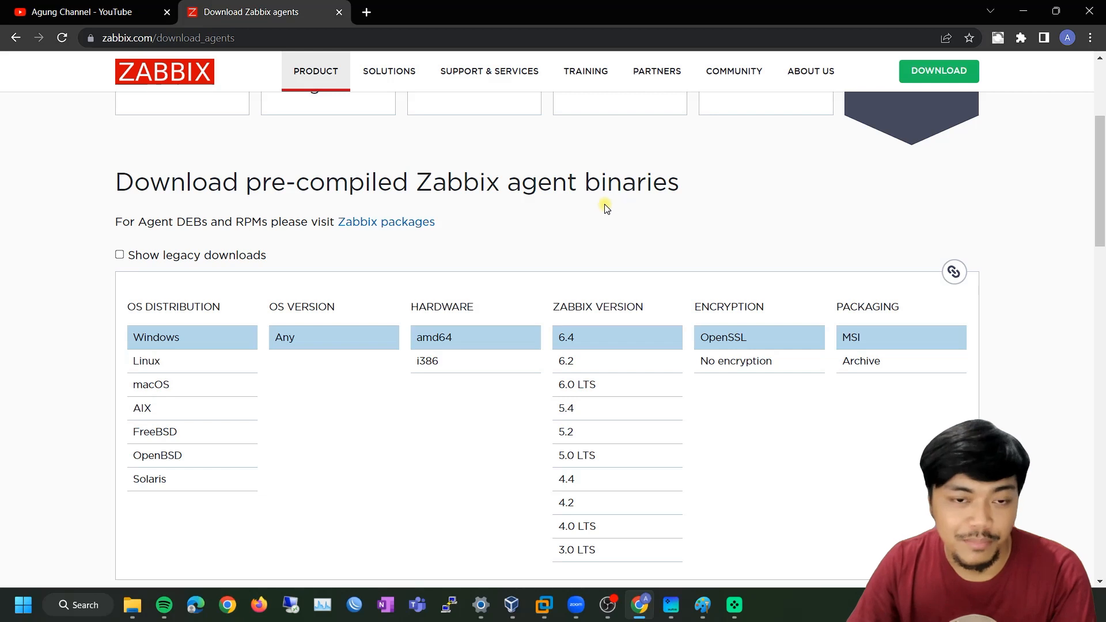
scroll(603, 209, "down", 2)
scroll(600, 208, "up", 2)
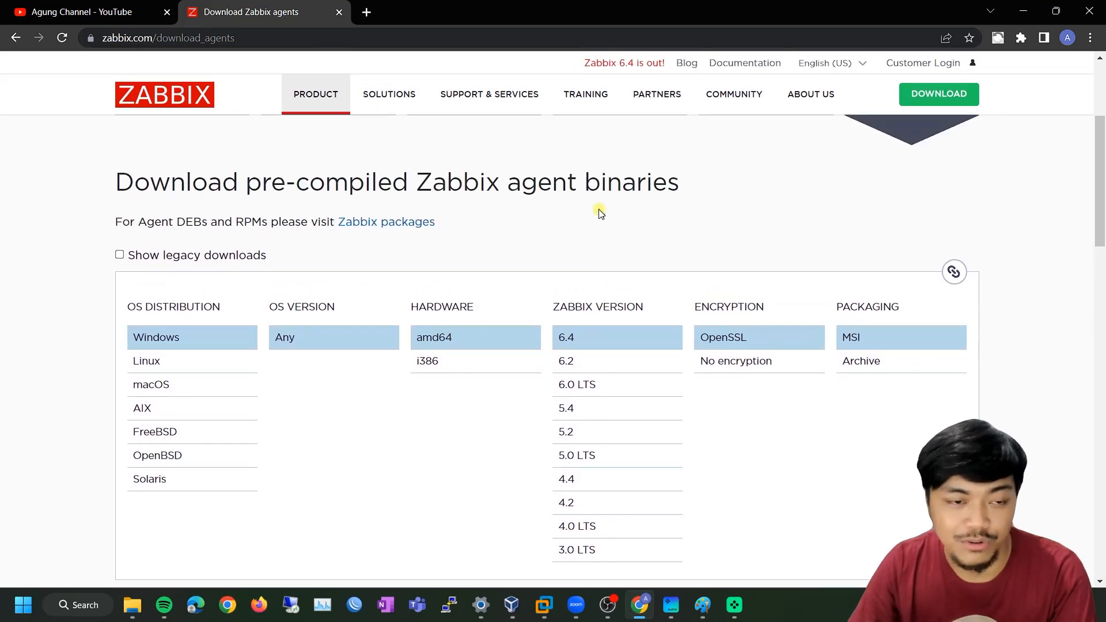
scroll(599, 214, "down", 1)
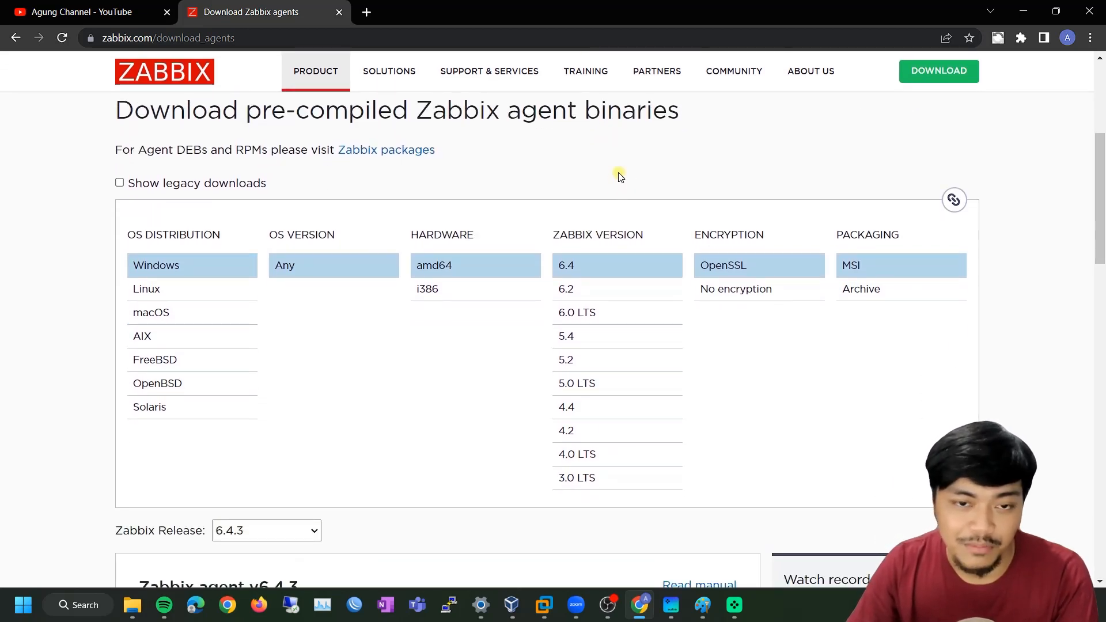
scroll(582, 192, "down", 4)
scroll(565, 187, "up", 4)
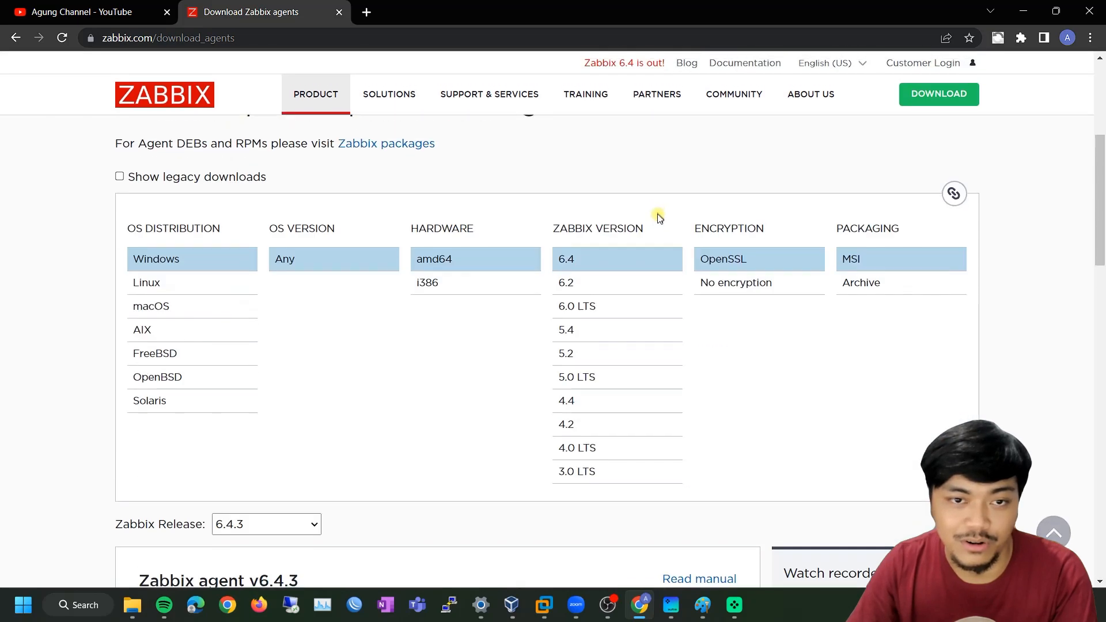
scroll(659, 217, "up", 1)
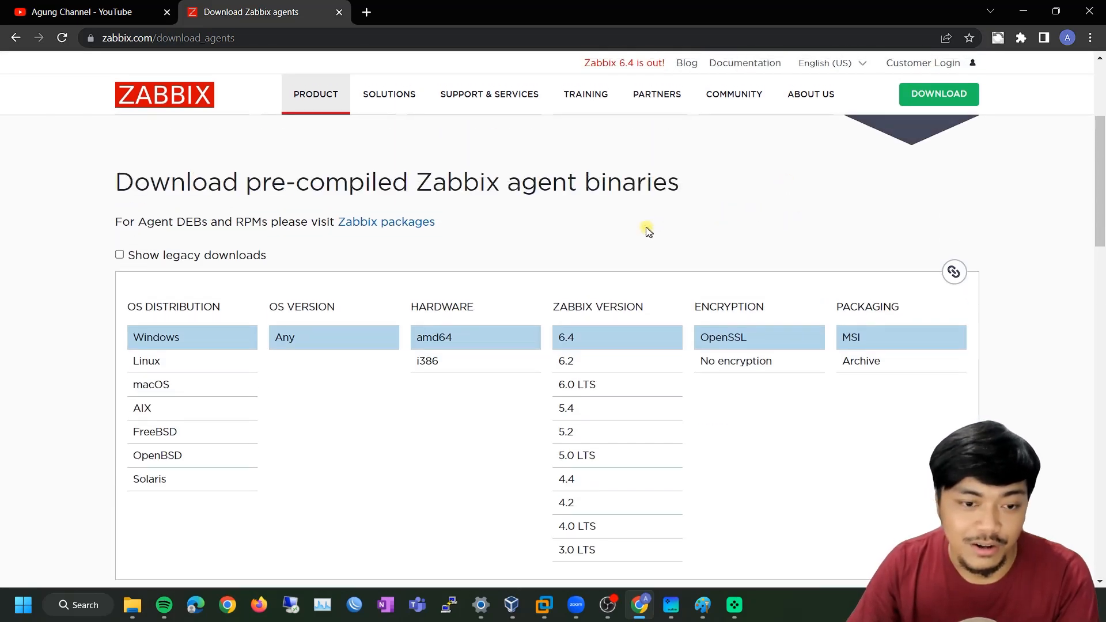
scroll(812, 230, "up", 2)
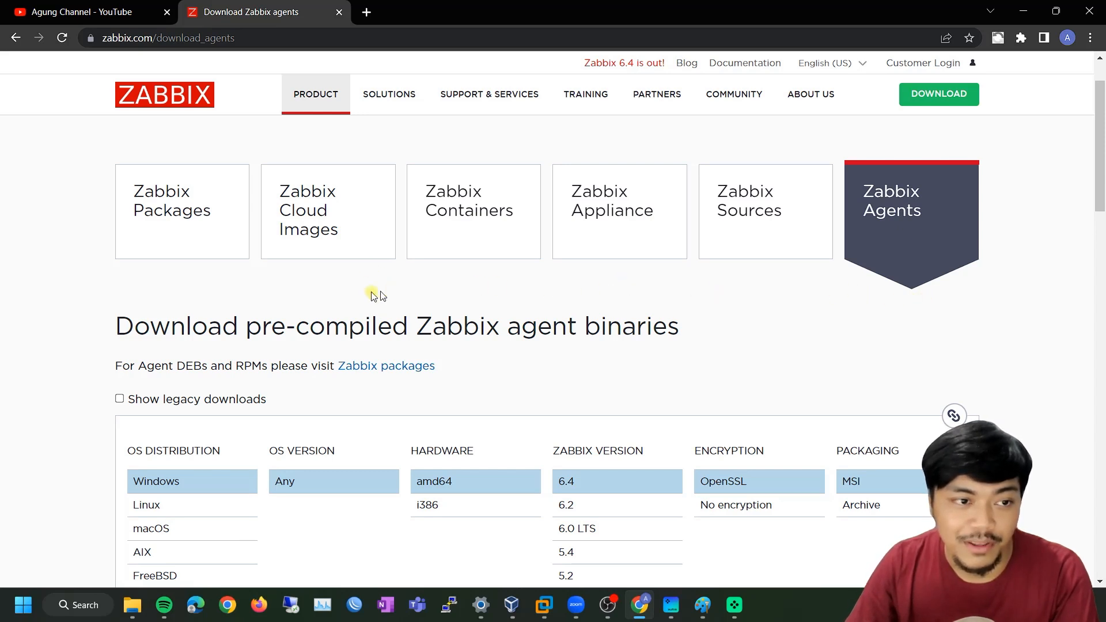
left_click(176, 233)
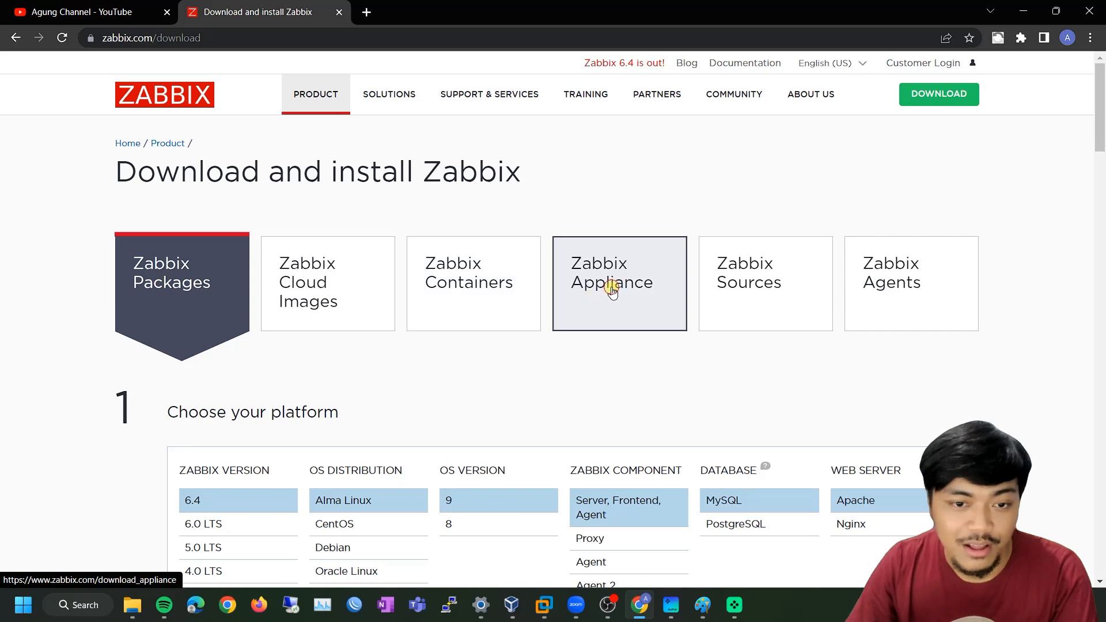
Browse the Zabbix Appliance downloads and show its 6.0 LTS tab
left_click(612, 291)
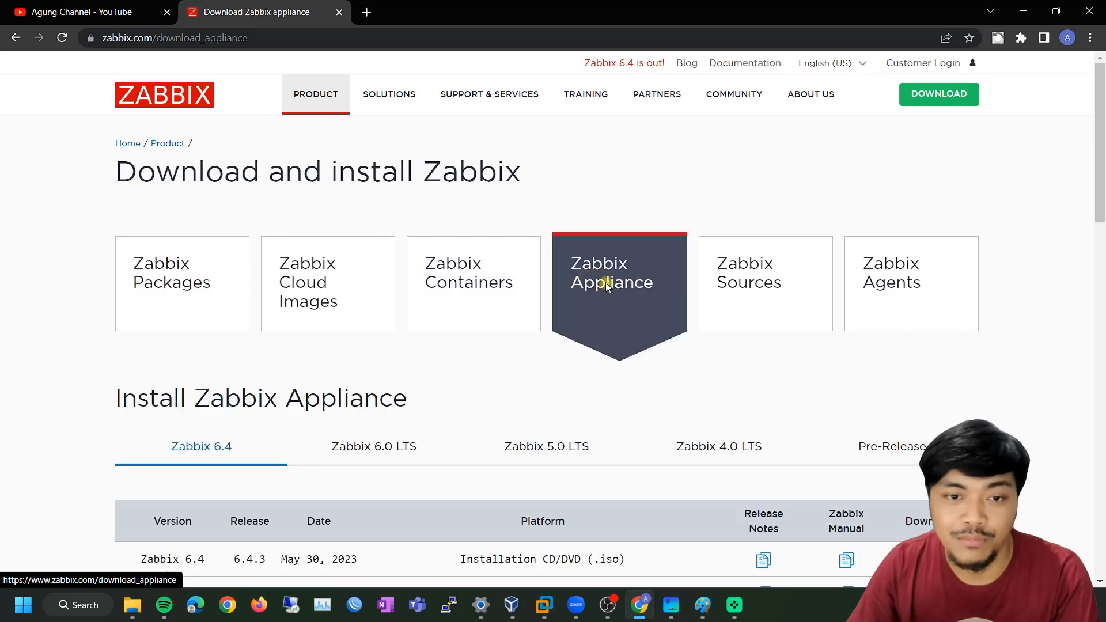
scroll(599, 291, "down", 1)
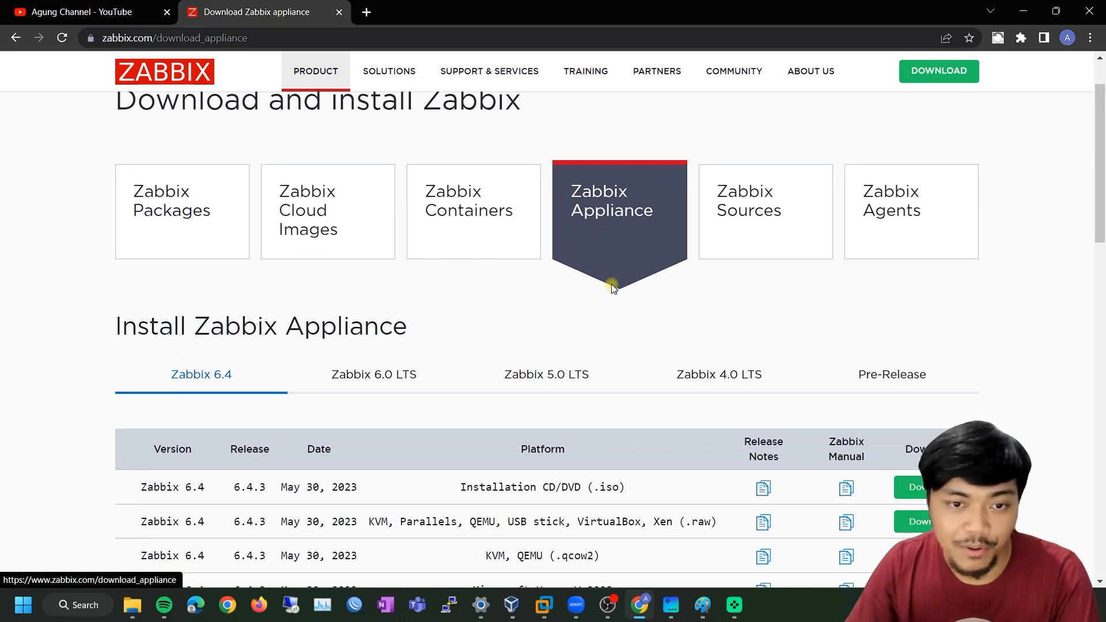
scroll(610, 250, "down", 1)
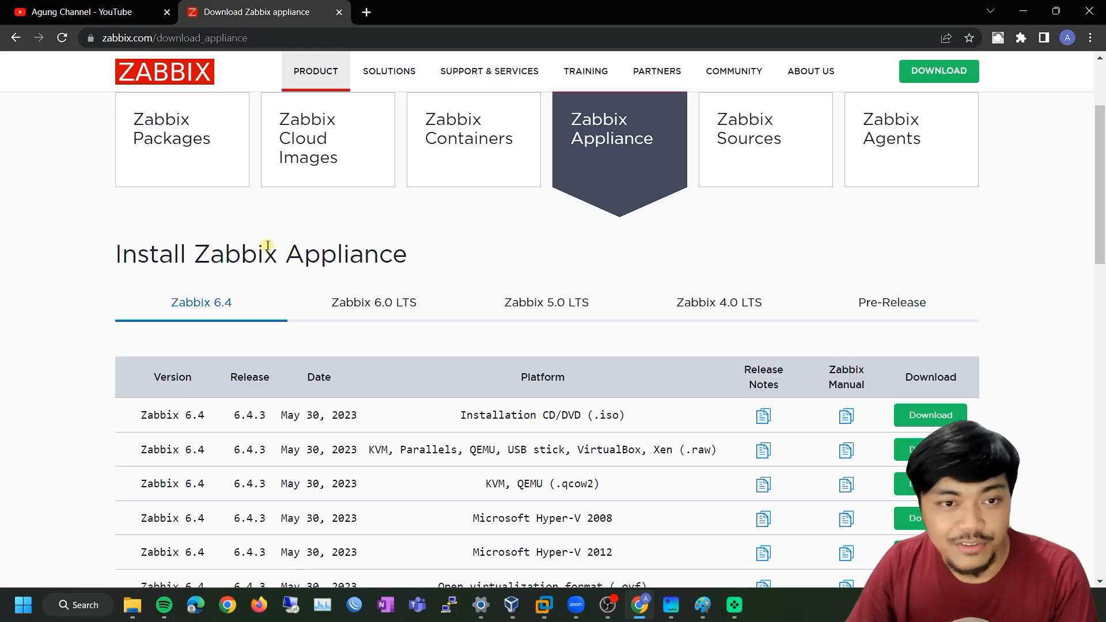
scroll(267, 246, "up", 1)
scroll(268, 246, "down", 1)
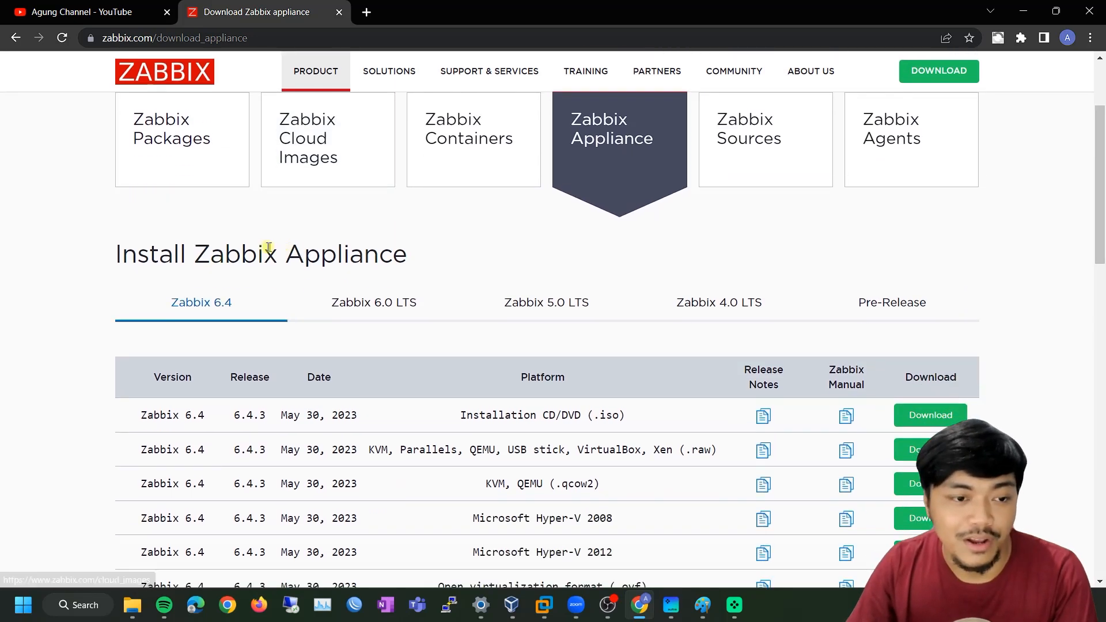
left_click(373, 309)
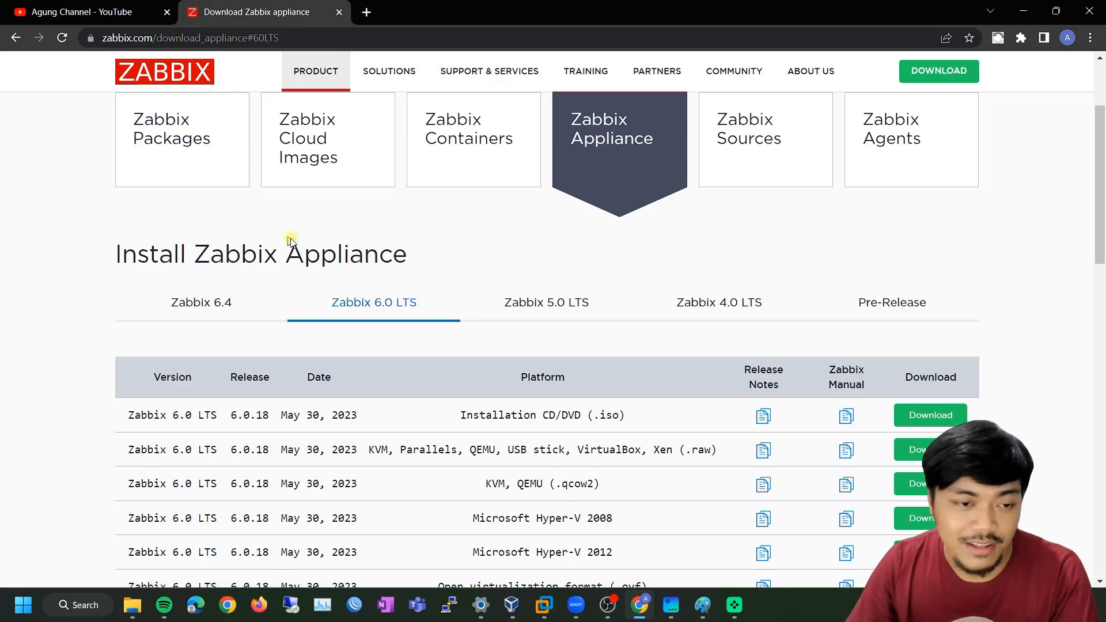
Return to Zabbix Packages and scroll down to the Choose your platform table
left_click(198, 174)
left_click(603, 286)
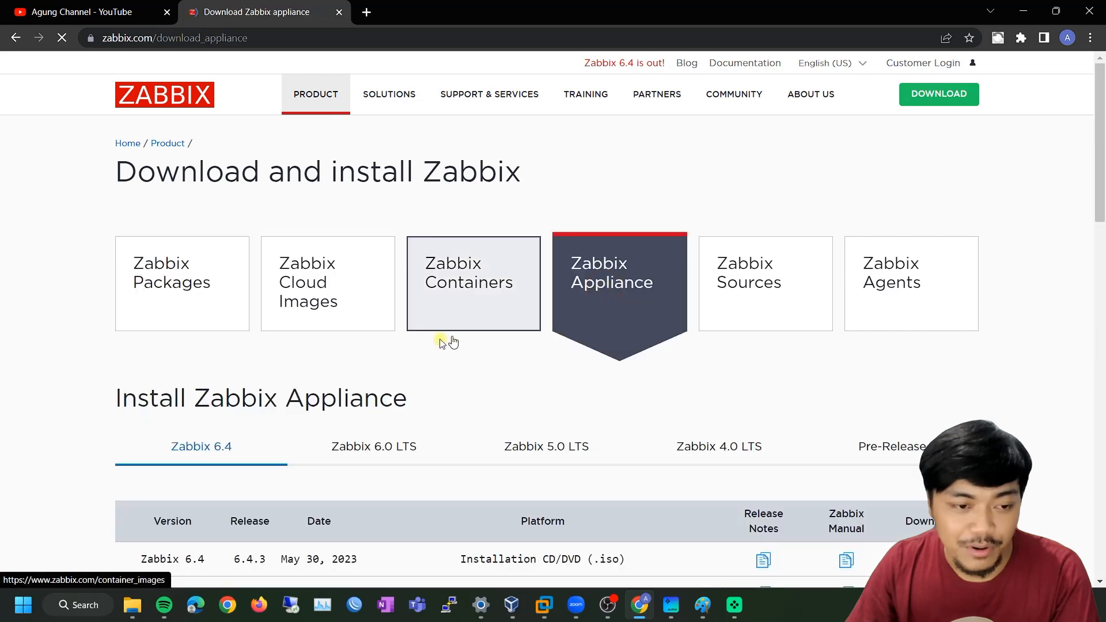
left_click(381, 446)
left_click(187, 278)
scroll(236, 311, "down", 1)
scroll(237, 311, "down", 1)
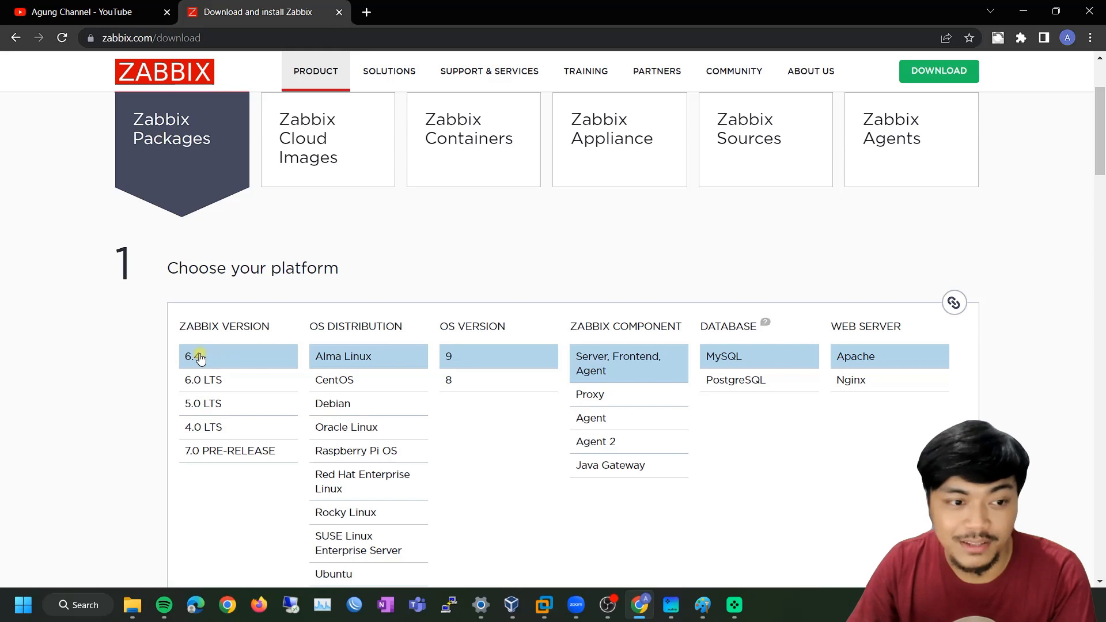
Select Zabbix version 6.0 LTS in the platform table
scroll(107, 353, "down", 1)
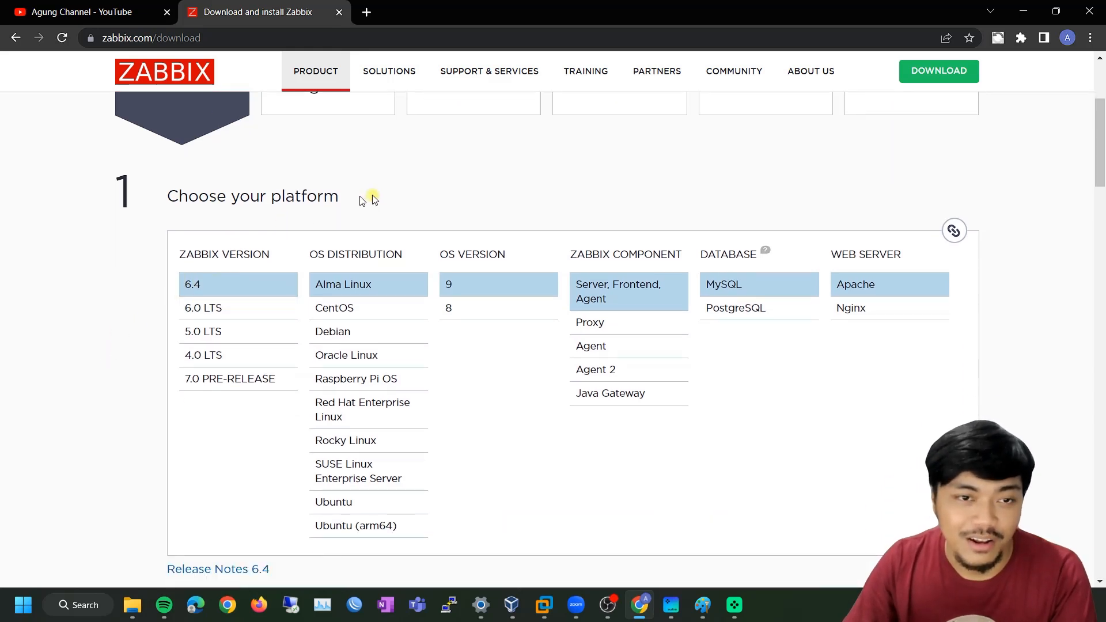
left_click(221, 317)
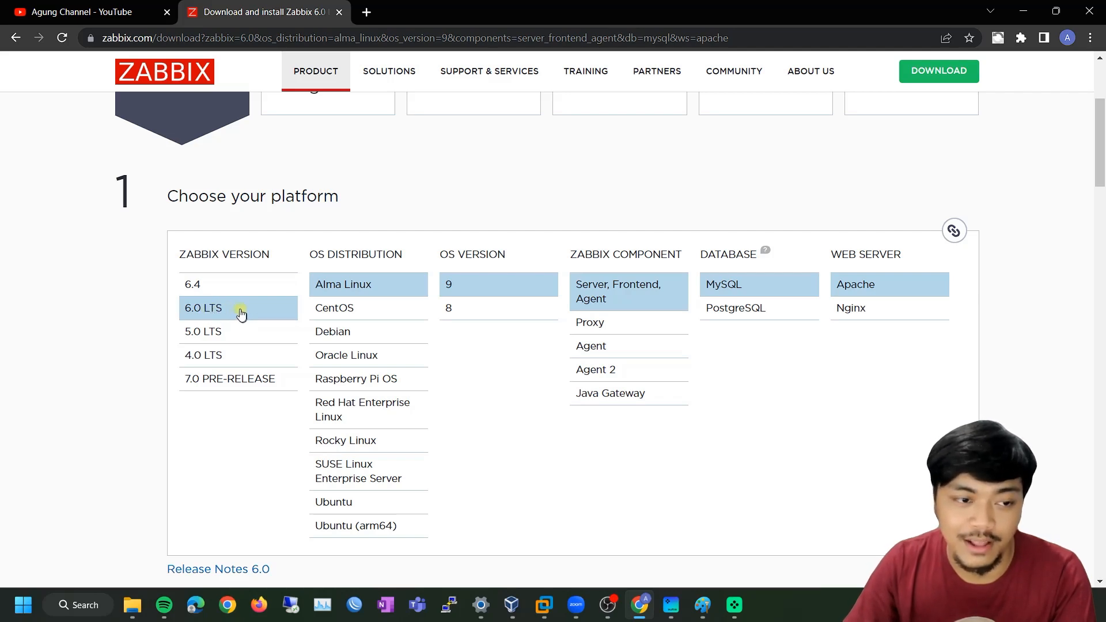
scroll(166, 308, "down", 5)
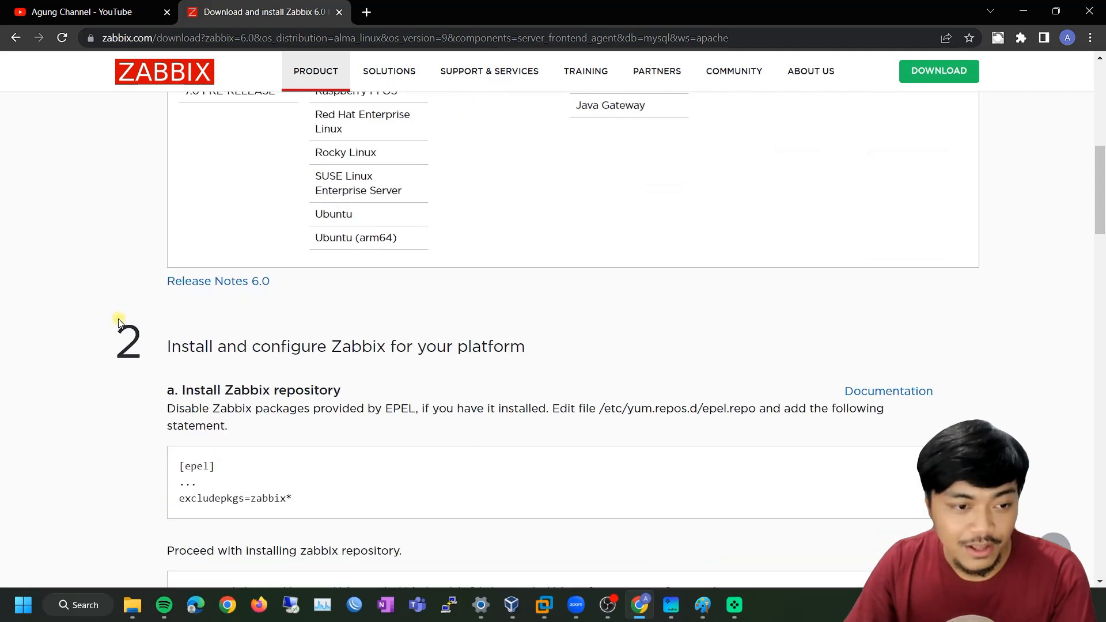
scroll(119, 322, "up", 6)
scroll(653, 280, "up", 1)
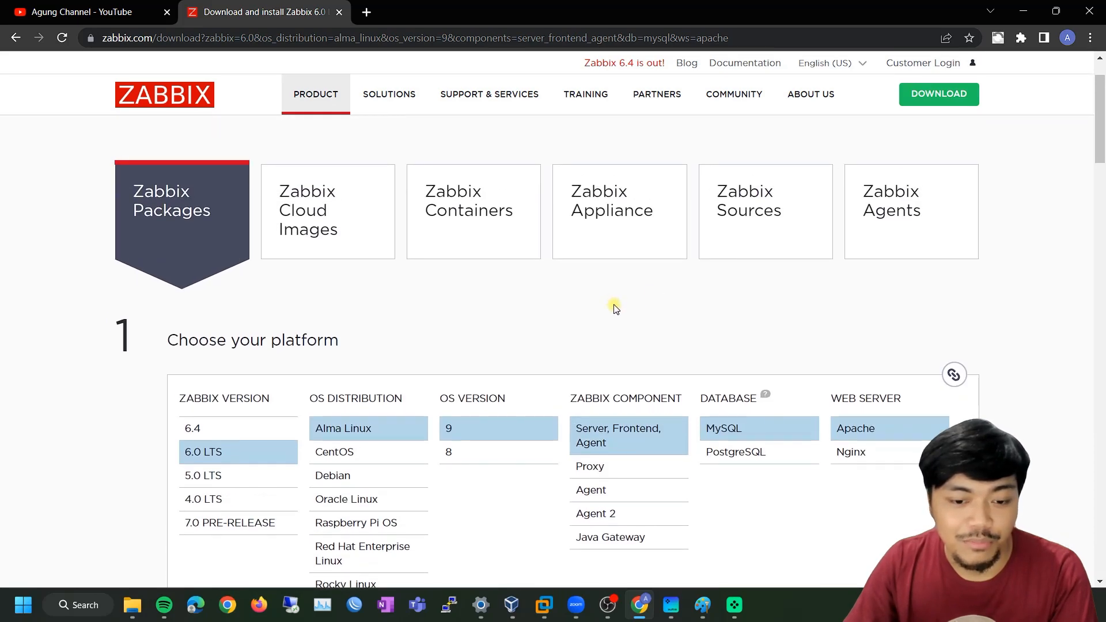
Show the Zabbix Appliance 6.0 LTS downloads listing the 6.0.18 images
left_click(614, 223)
scroll(198, 315, "down", 5)
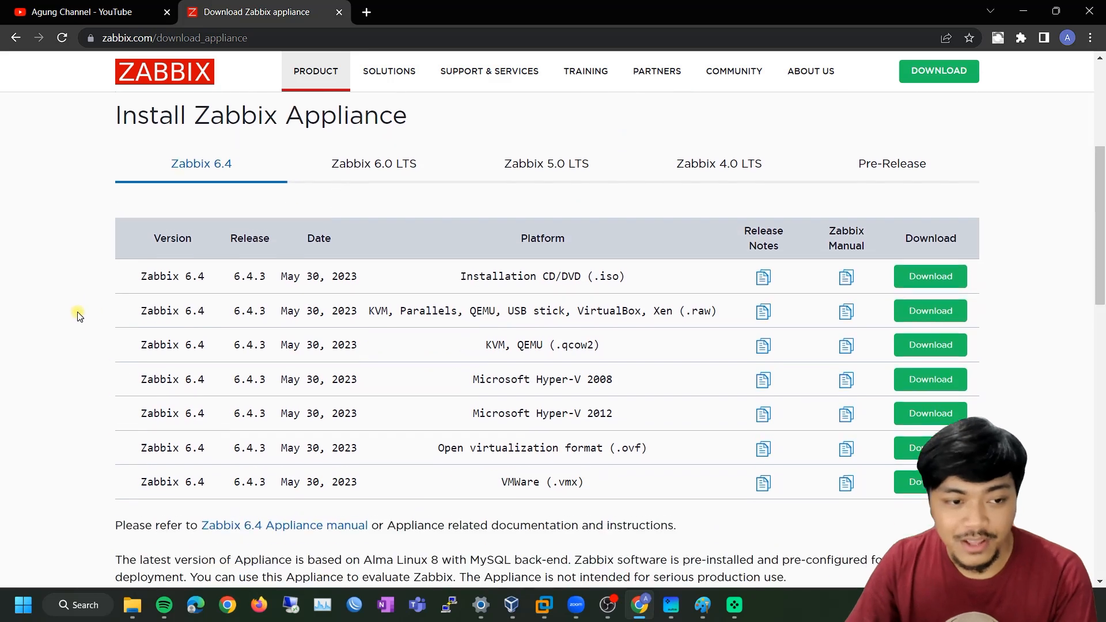
left_click(384, 172)
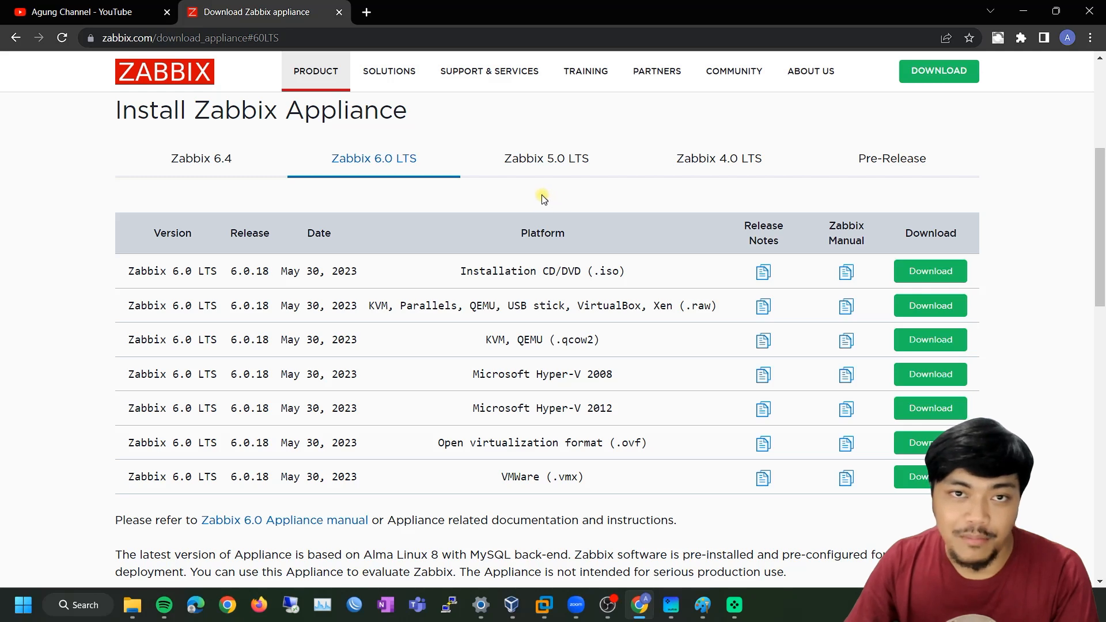
scroll(484, 230, "down", 2)
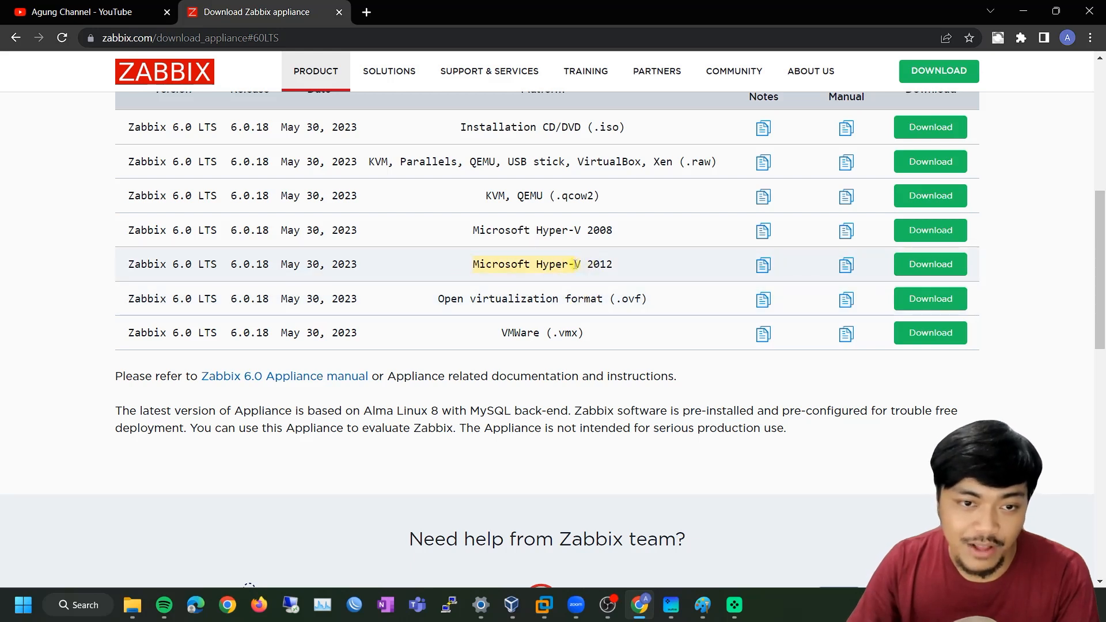
left_click(549, 291)
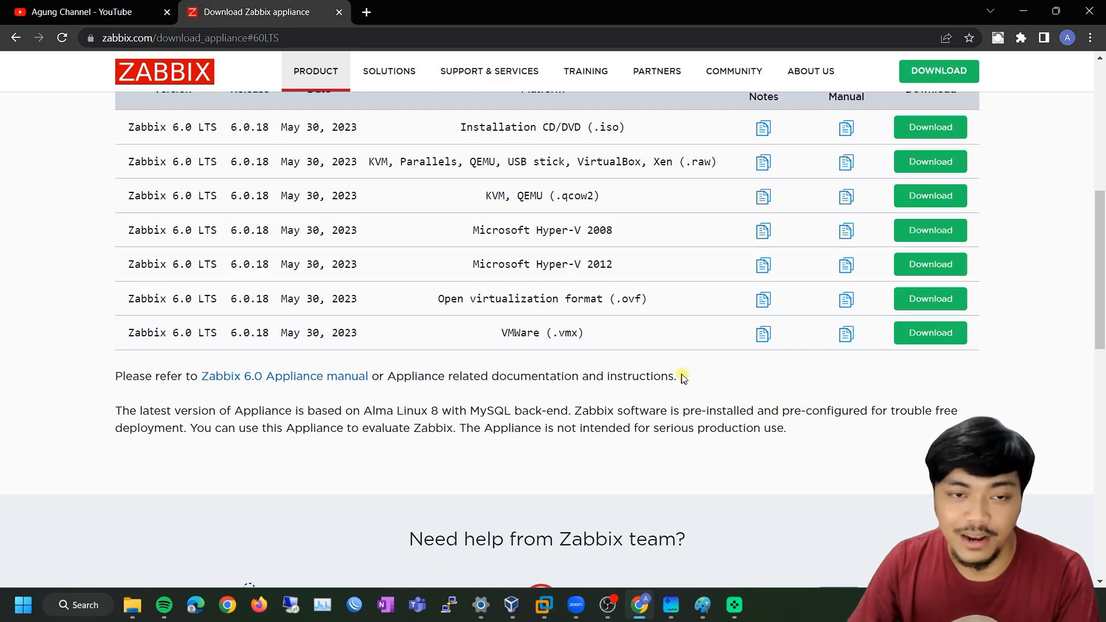
scroll(362, 409, "up", 1)
scroll(361, 411, "down", 1)
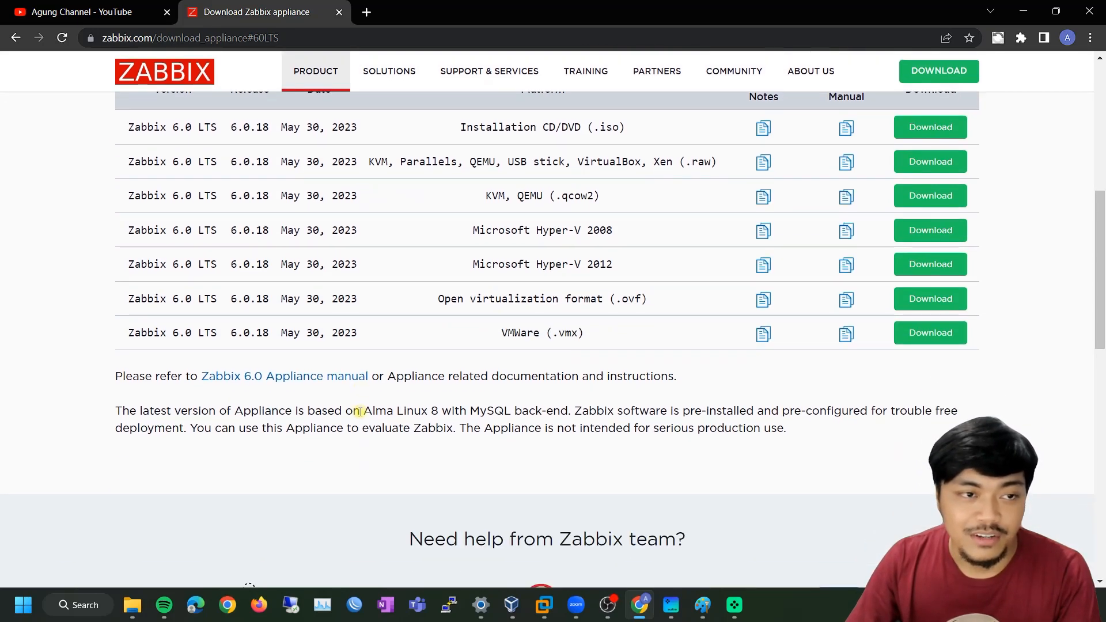
scroll(360, 410, "up", 1)
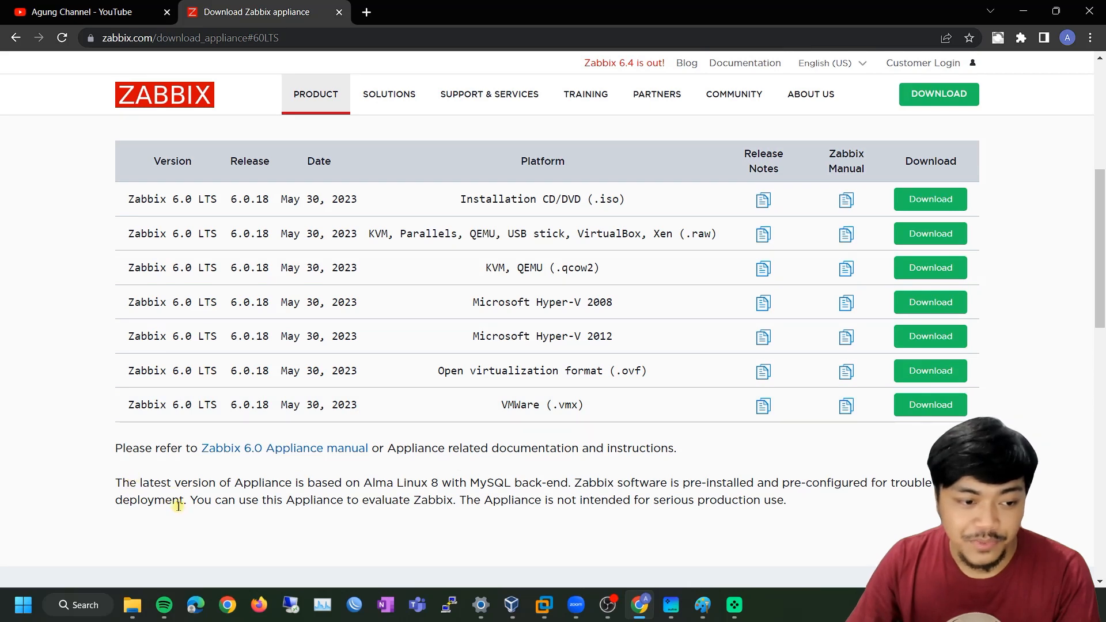
Highlight the appliance notes about evaluation use and serious production use
left_click_drag(193, 500, 386, 499)
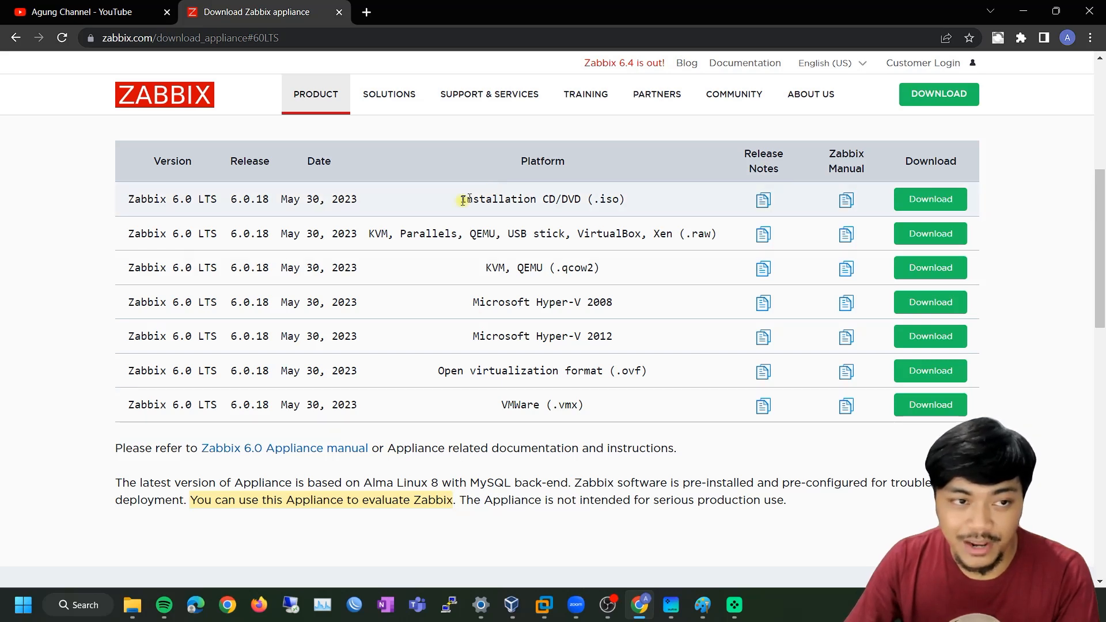
left_click(480, 508)
left_click_drag(458, 499, 799, 504)
left_click(826, 507)
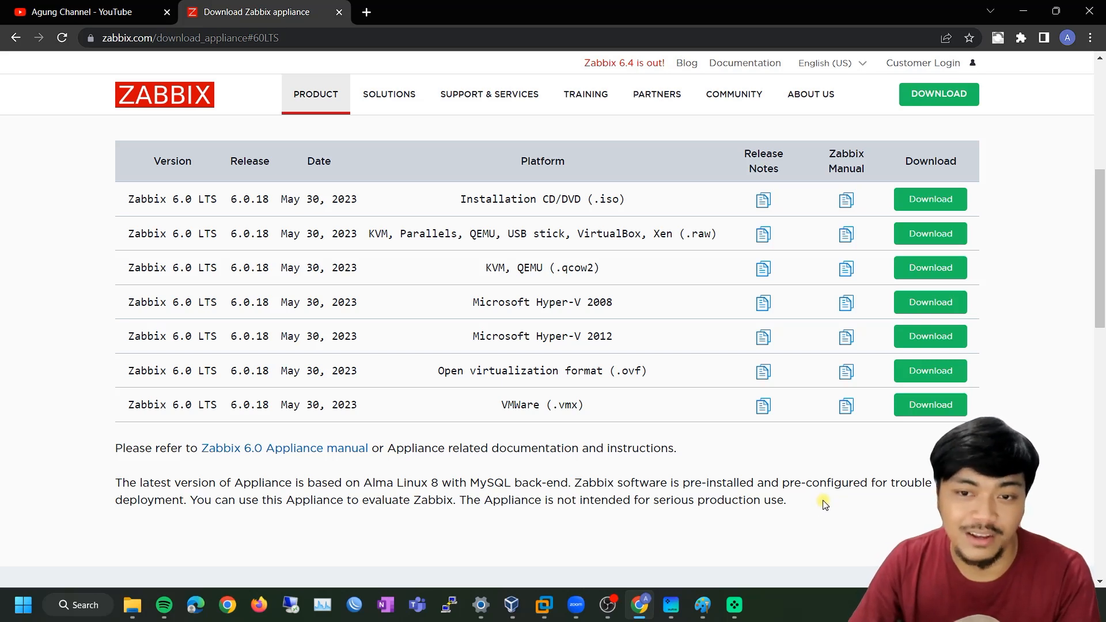
left_click_drag(792, 504, 465, 513)
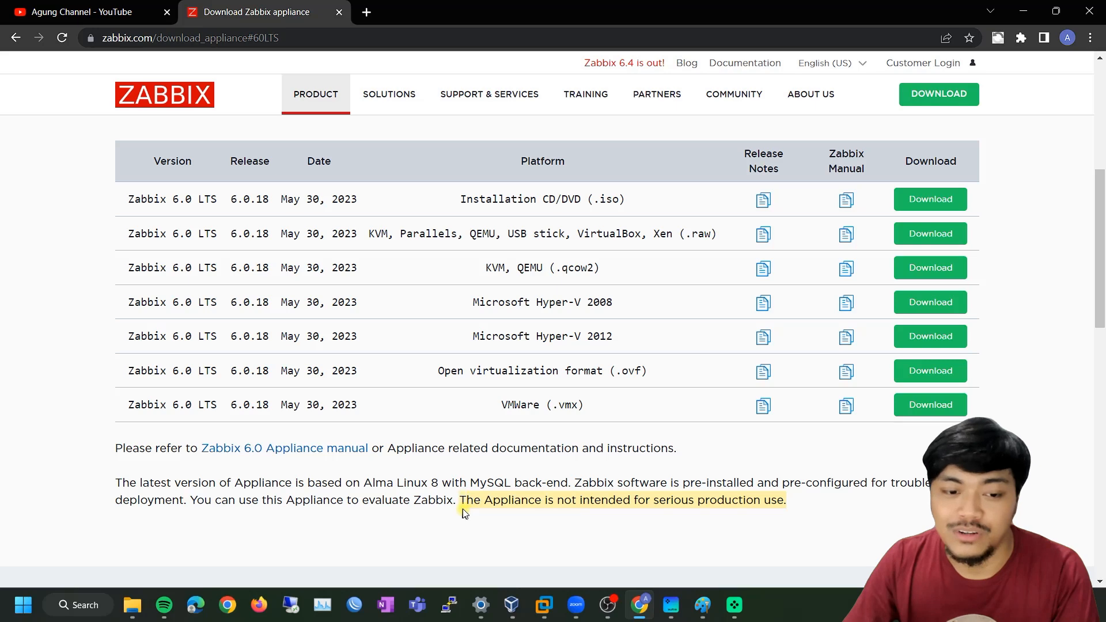
left_click(518, 487)
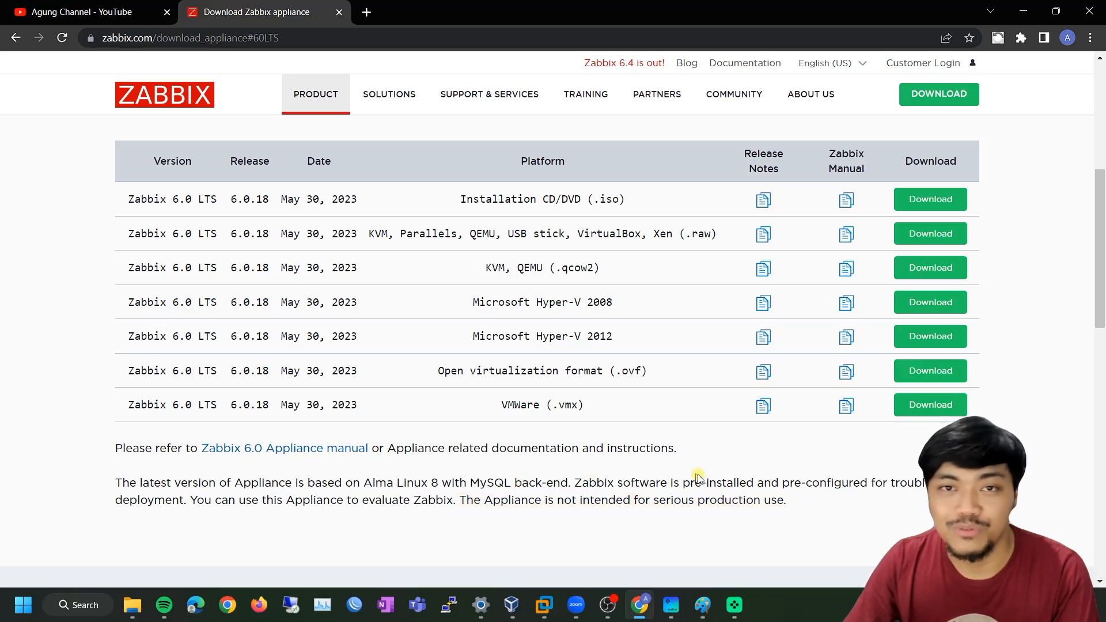
scroll(633, 483, "up", 3)
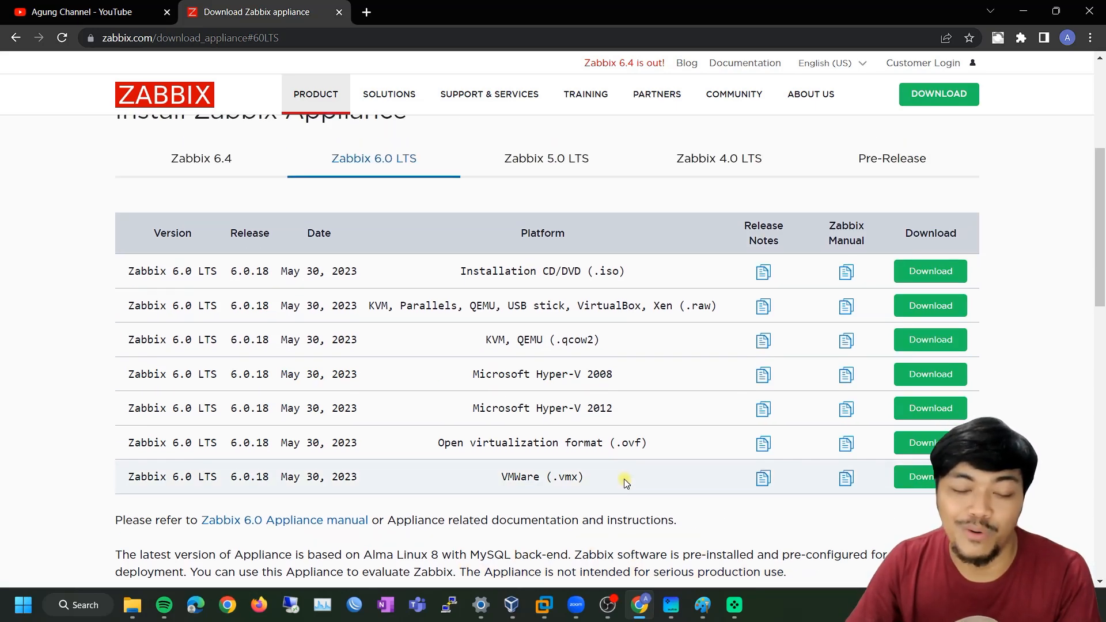
scroll(623, 485, "down", 1)
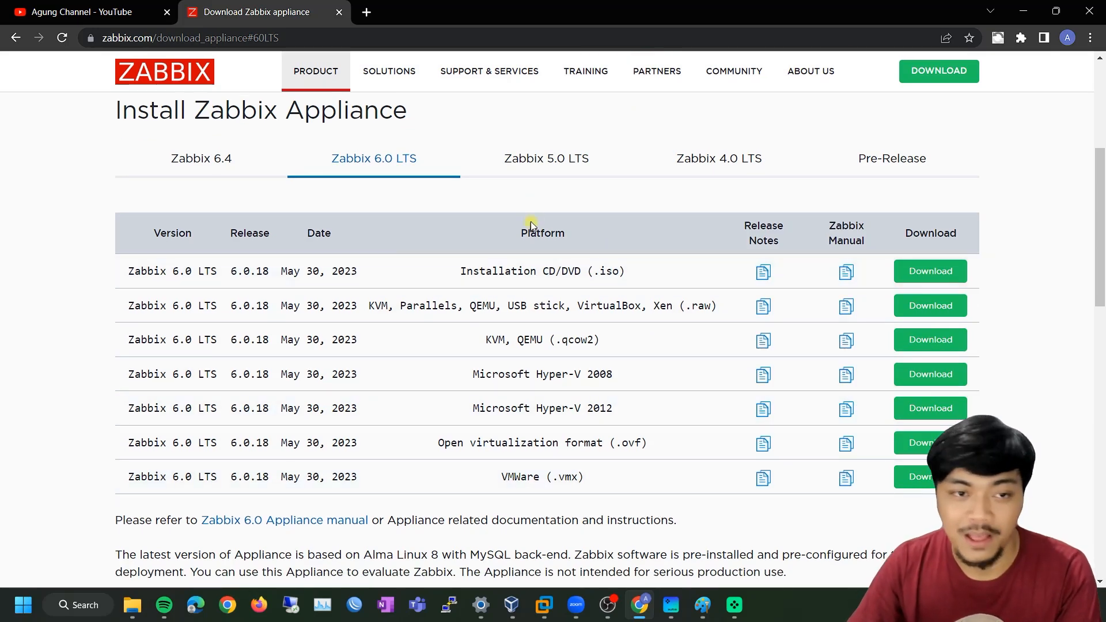
scroll(576, 219, "up", 5)
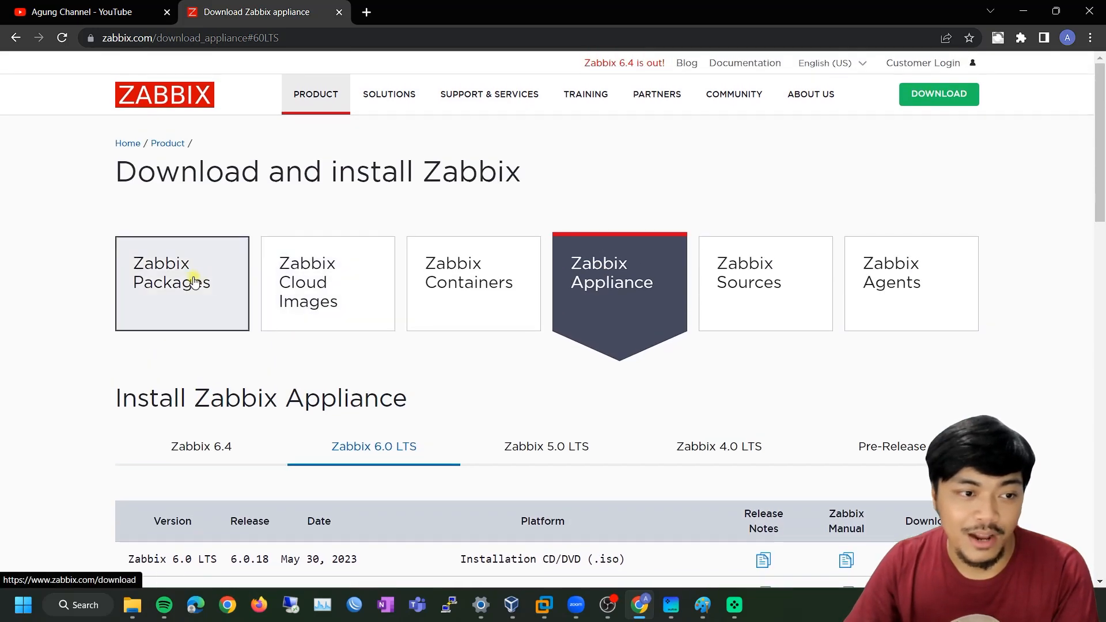
Return to the Zabbix Packages page and scroll through its platform table
left_click(201, 277)
scroll(514, 356, "down", 5)
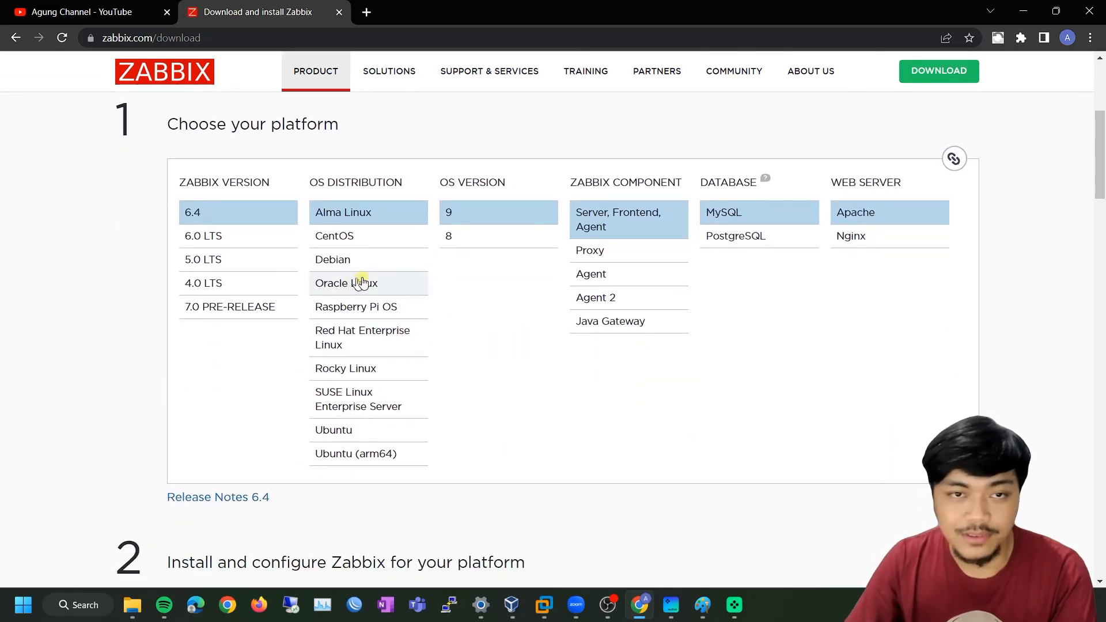
scroll(526, 306, "down", 2)
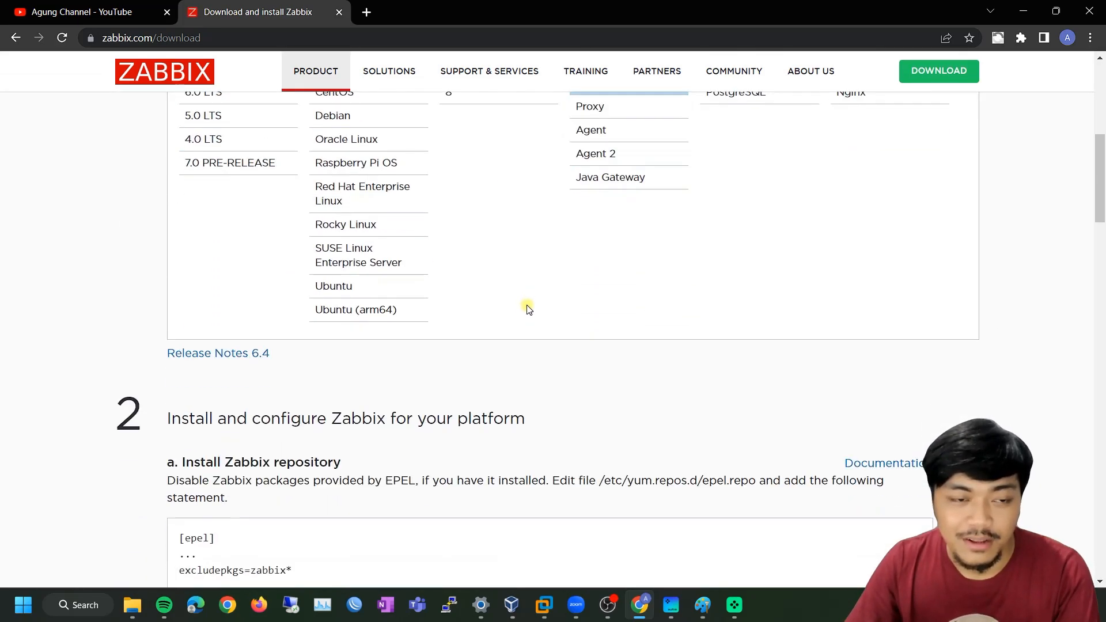
scroll(451, 294, "up", 1)
scroll(403, 242, "up", 2)
scroll(576, 317, "up", 5)
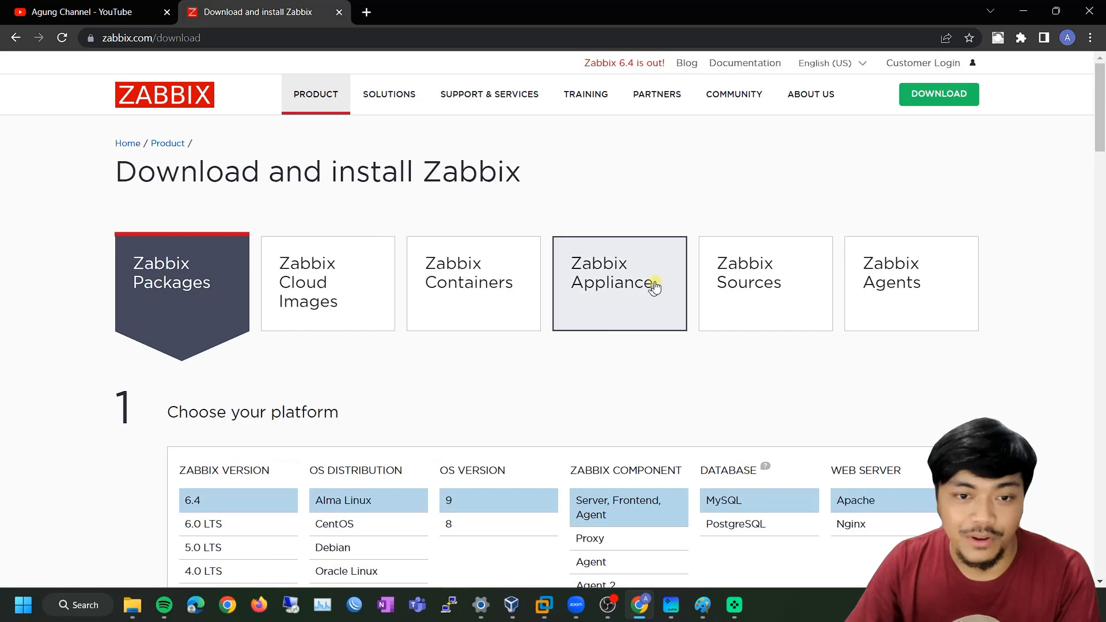
Open the Appliance 6.0 LTS downloads and highlight the Open virtualization format (.ovf) row
left_click(654, 281)
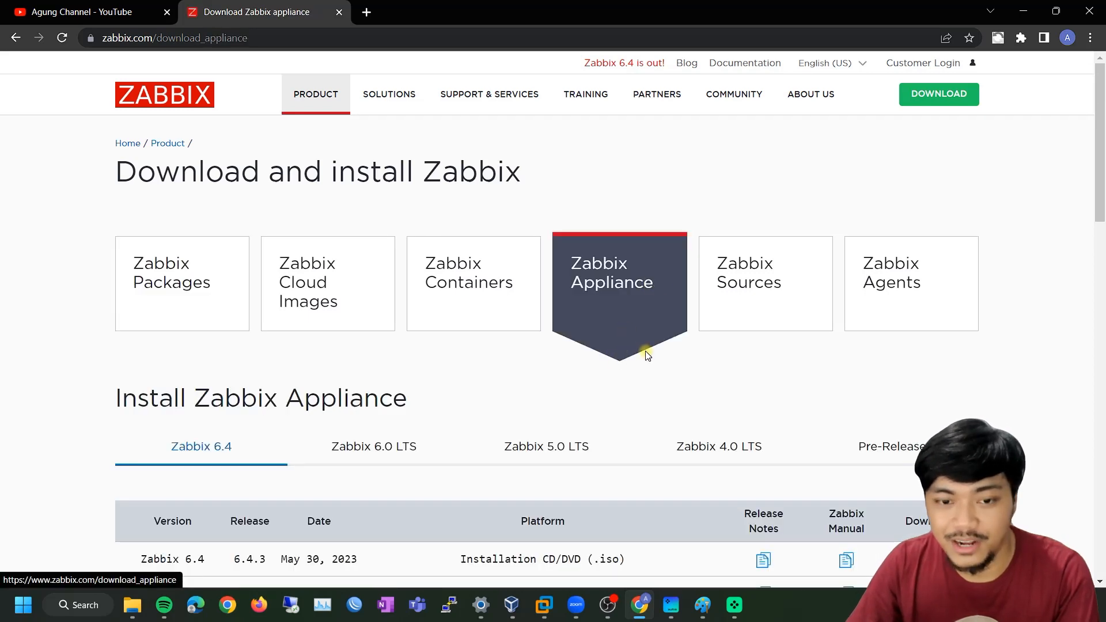
scroll(627, 345, "down", 1)
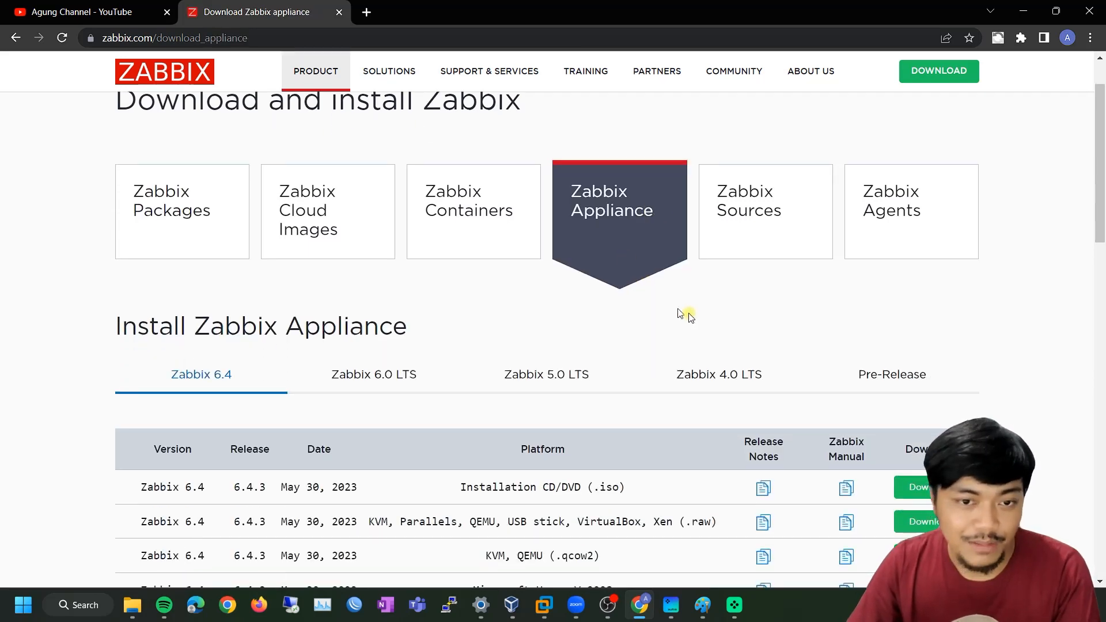
scroll(705, 319, "down", 1)
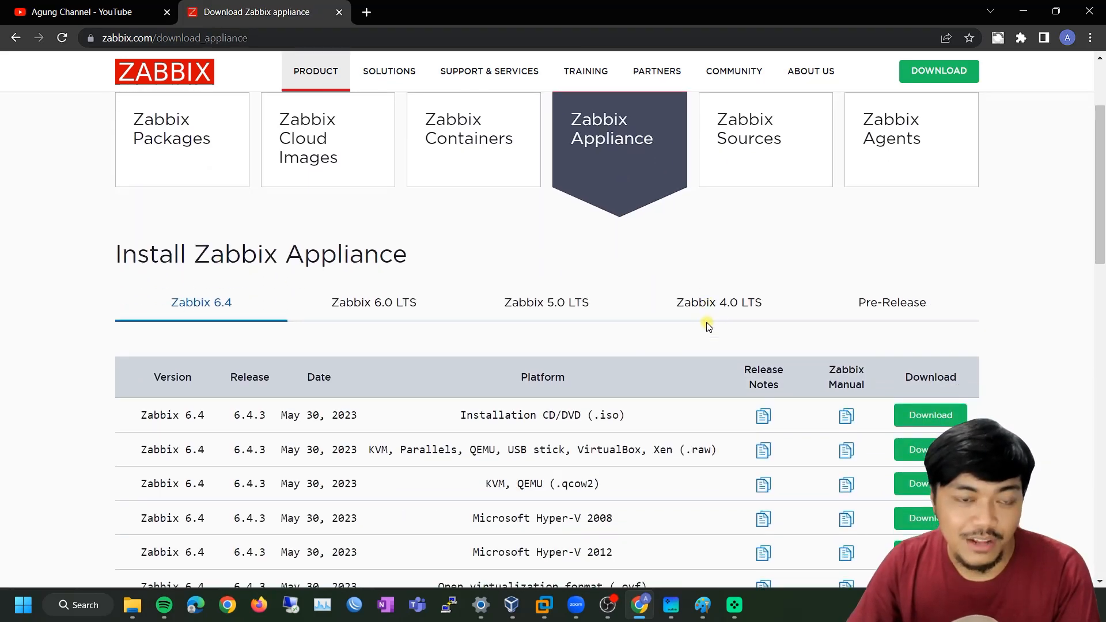
left_click(381, 311)
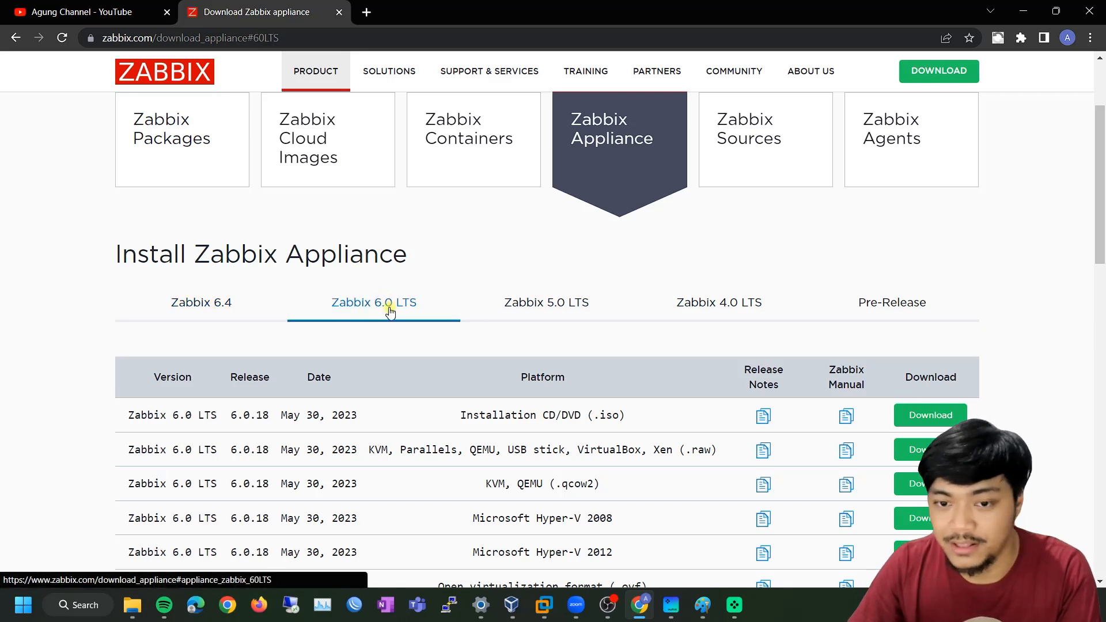
scroll(380, 319, "down", 1)
scroll(379, 318, "down", 2)
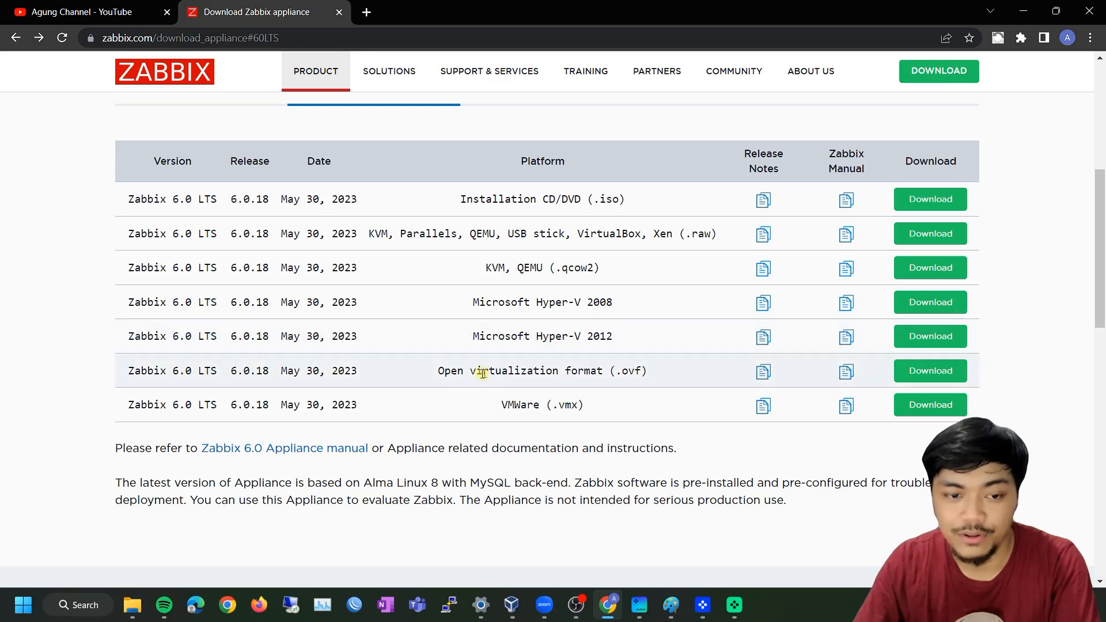
left_click_drag(435, 376, 551, 374)
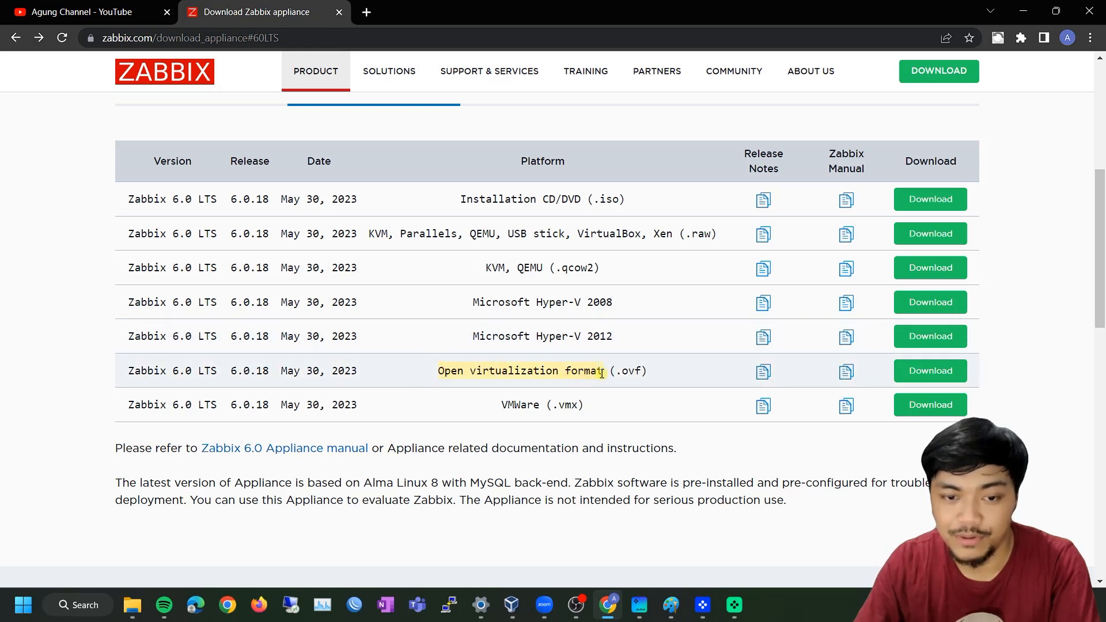
left_click(660, 368)
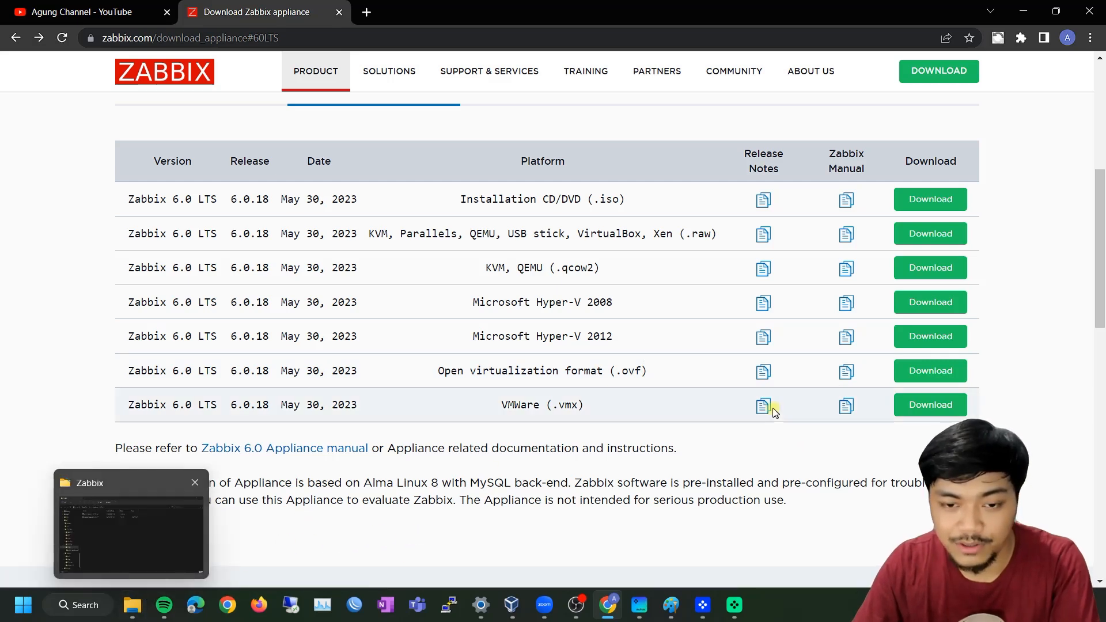
left_click(131, 609)
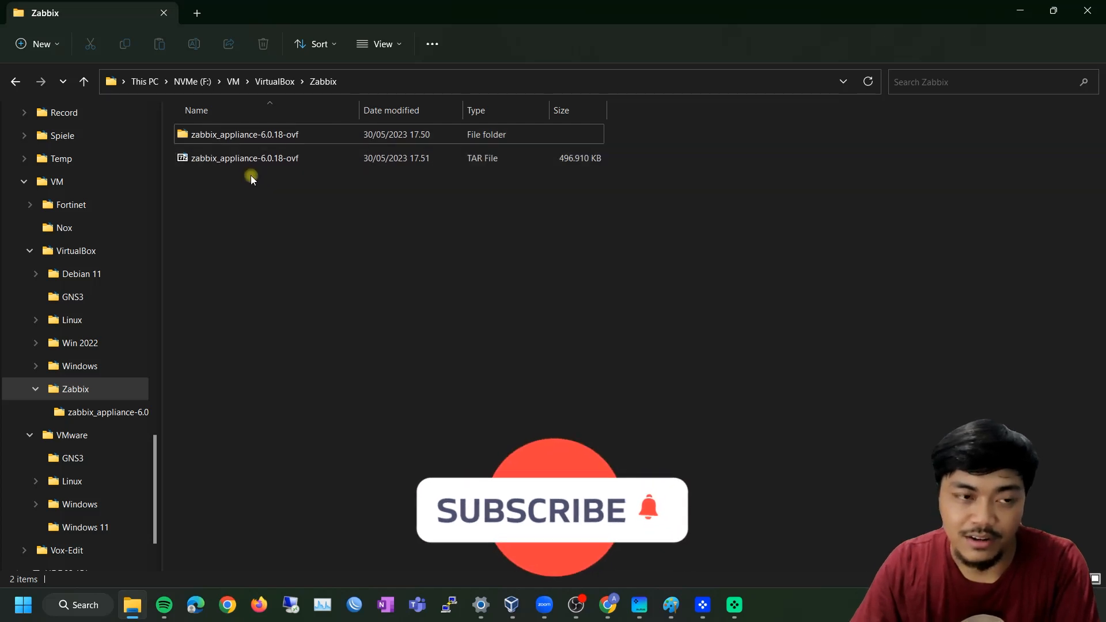
Open the extracted zabbix_appliance-6.0.18-ovf folder and check its .ovf and disk001 files
double_click(281, 133)
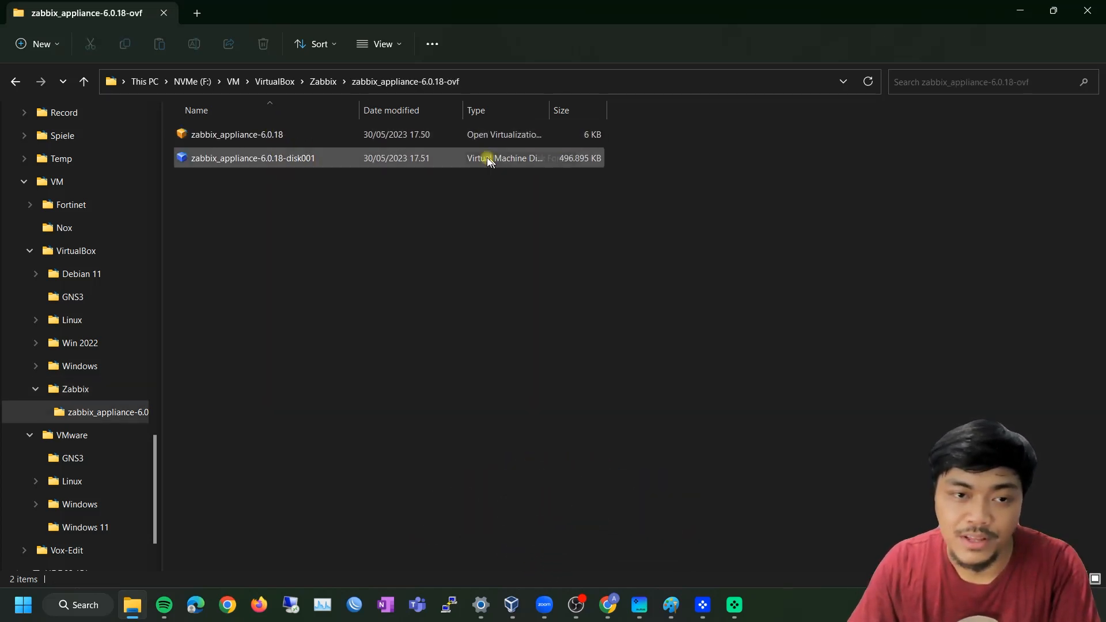
left_click(299, 134)
left_click(464, 270)
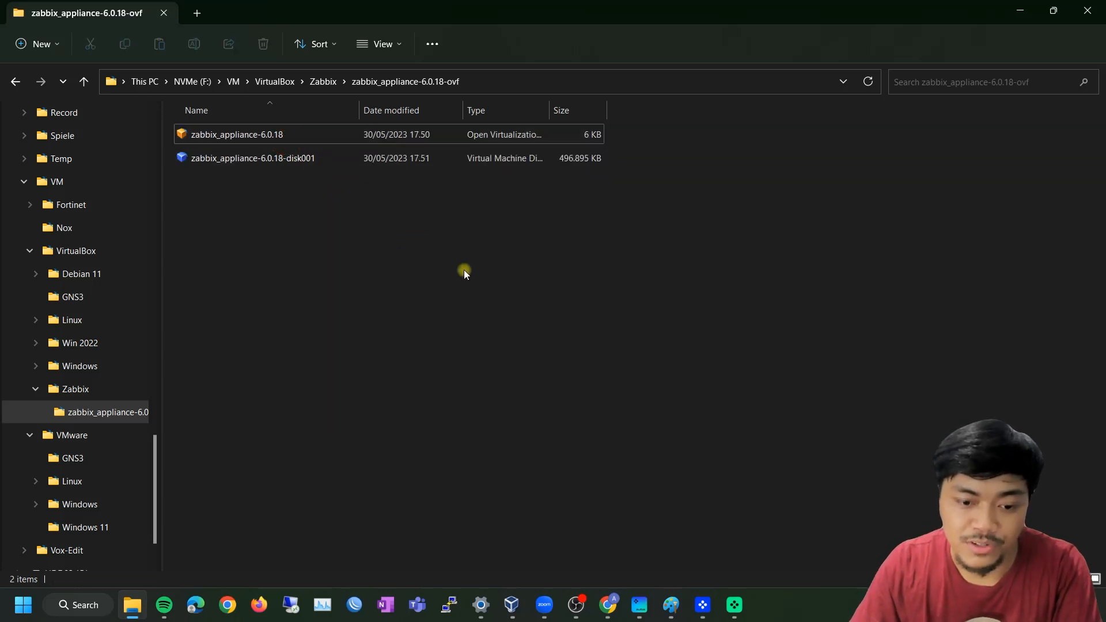
left_click(513, 604)
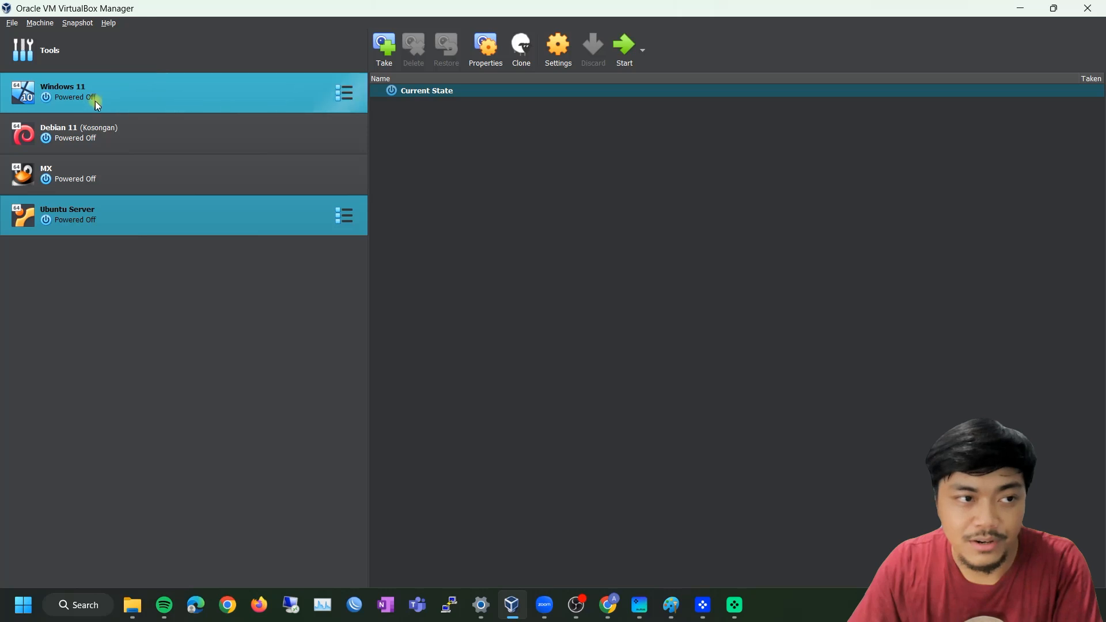
Use File > Import Appliance and pick zabbix_appliance-6.0.18.ovf from the Zabbix folder
left_click(341, 55)
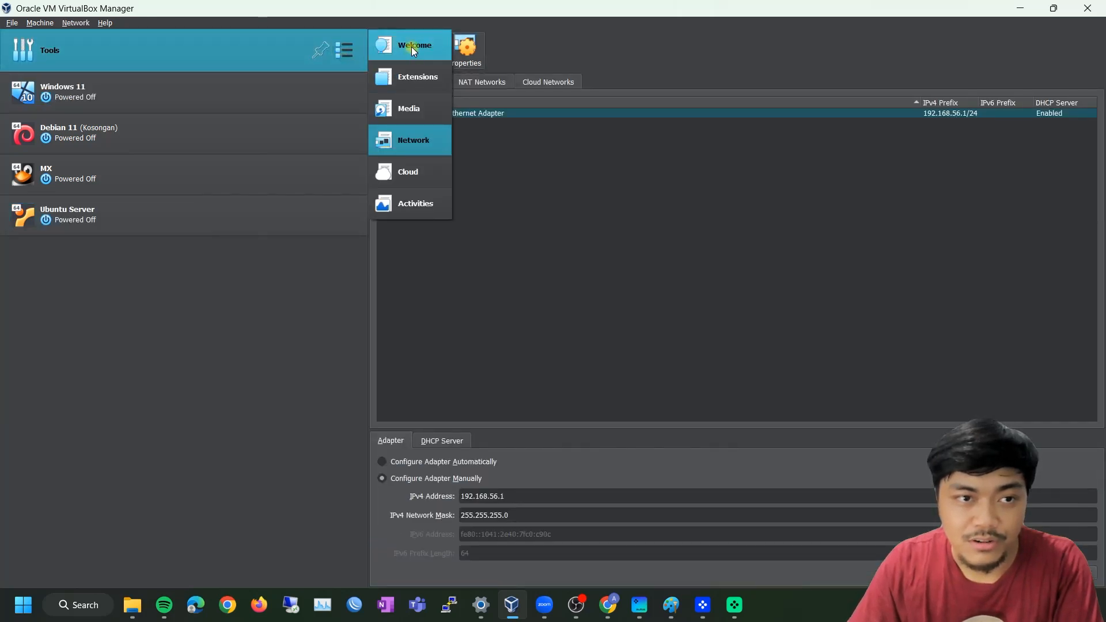
left_click(411, 48)
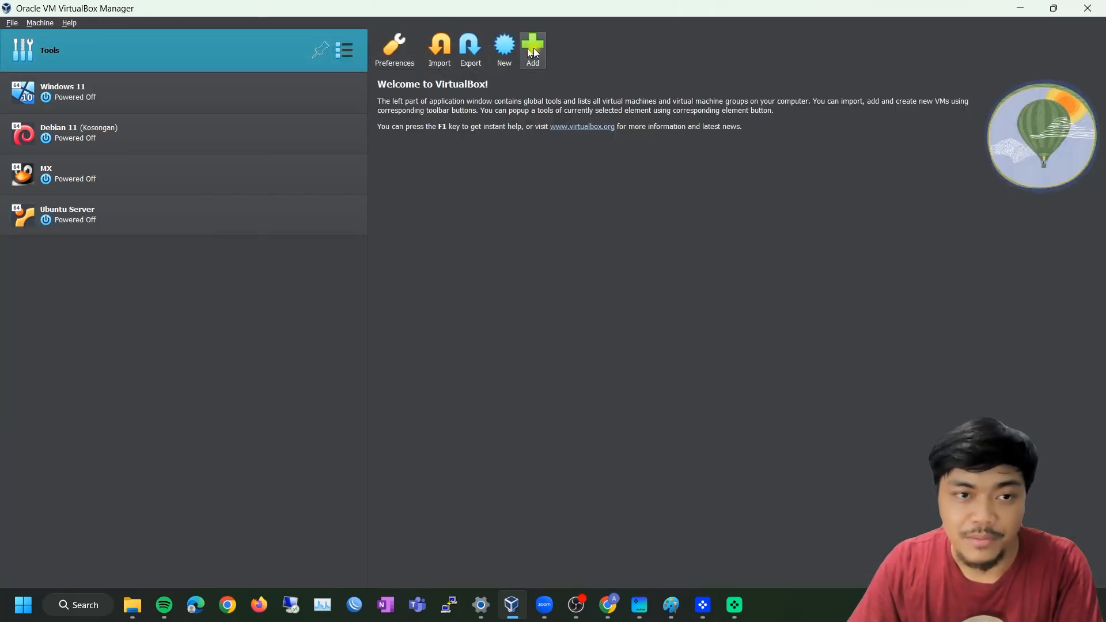
left_click(12, 23)
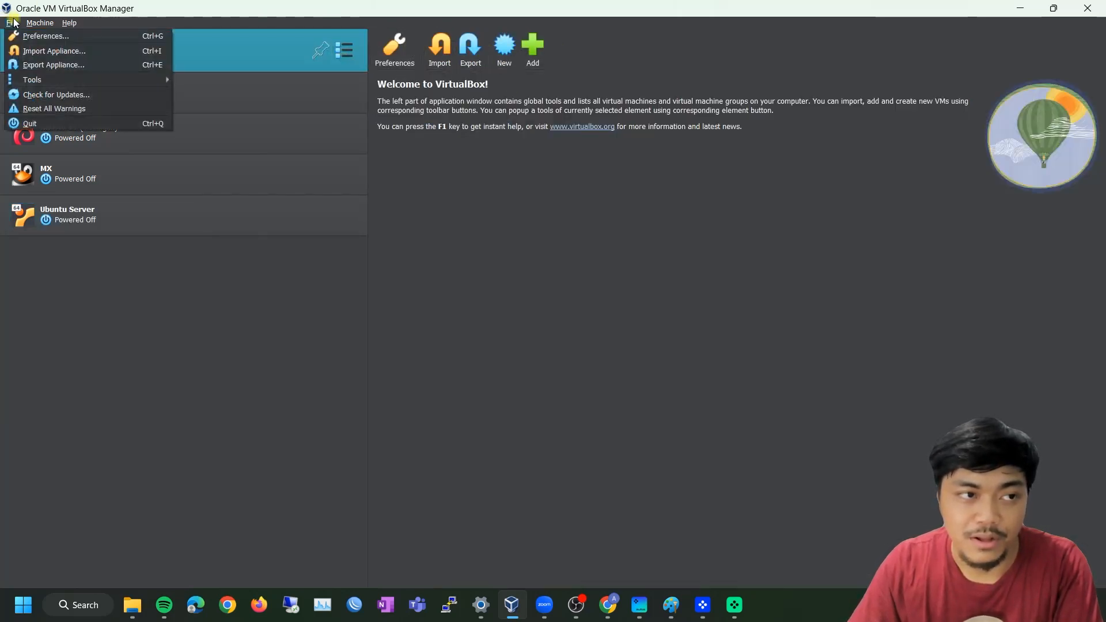
left_click(45, 51)
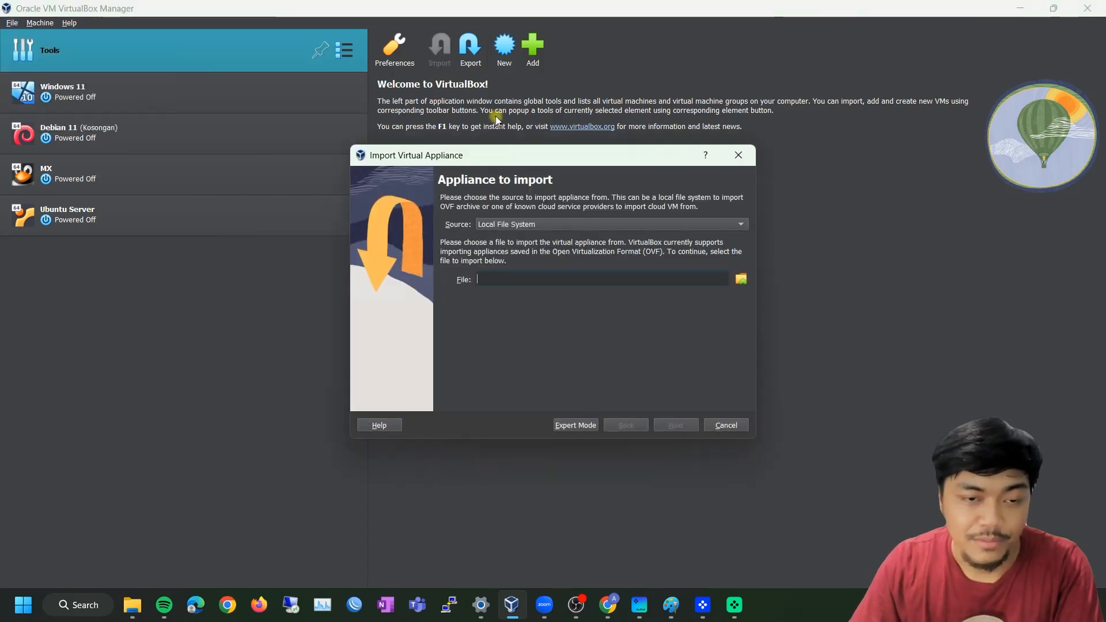
left_click(741, 280)
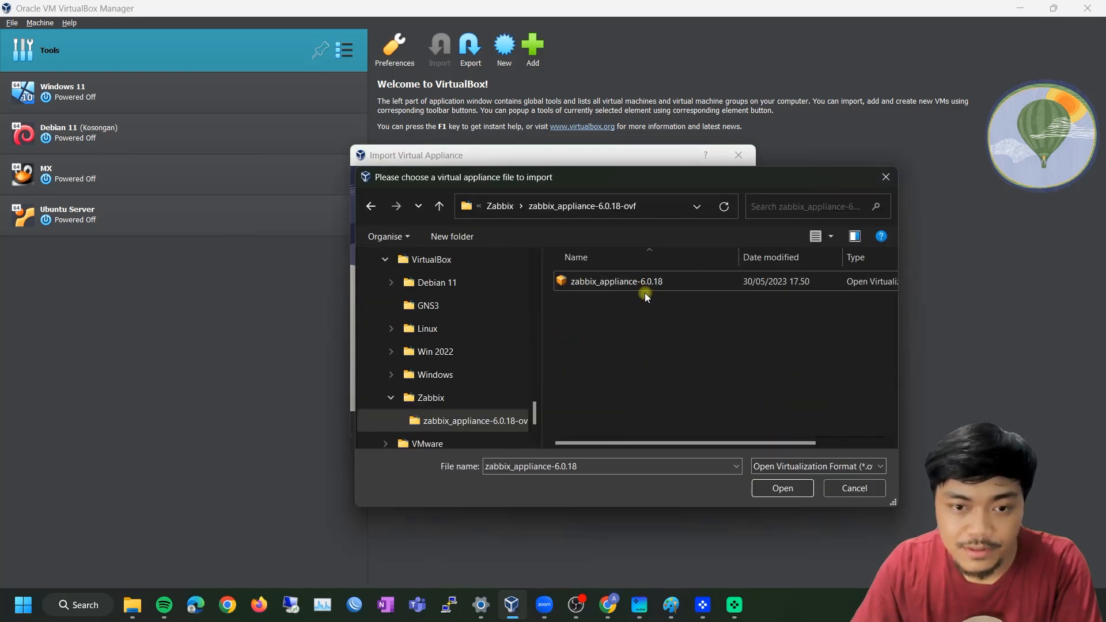
left_click(788, 489)
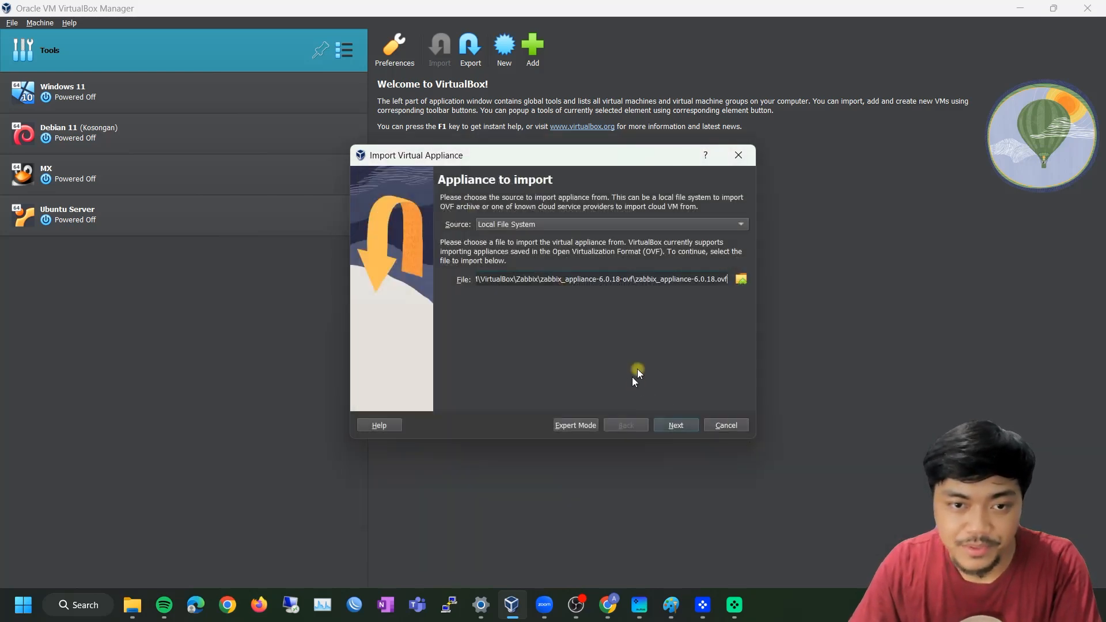
Review the appliance's guest OS, 4 CPUs and 4096 MB RAM, then finish importing zabbix_appliance-6.0.18
left_click(677, 425)
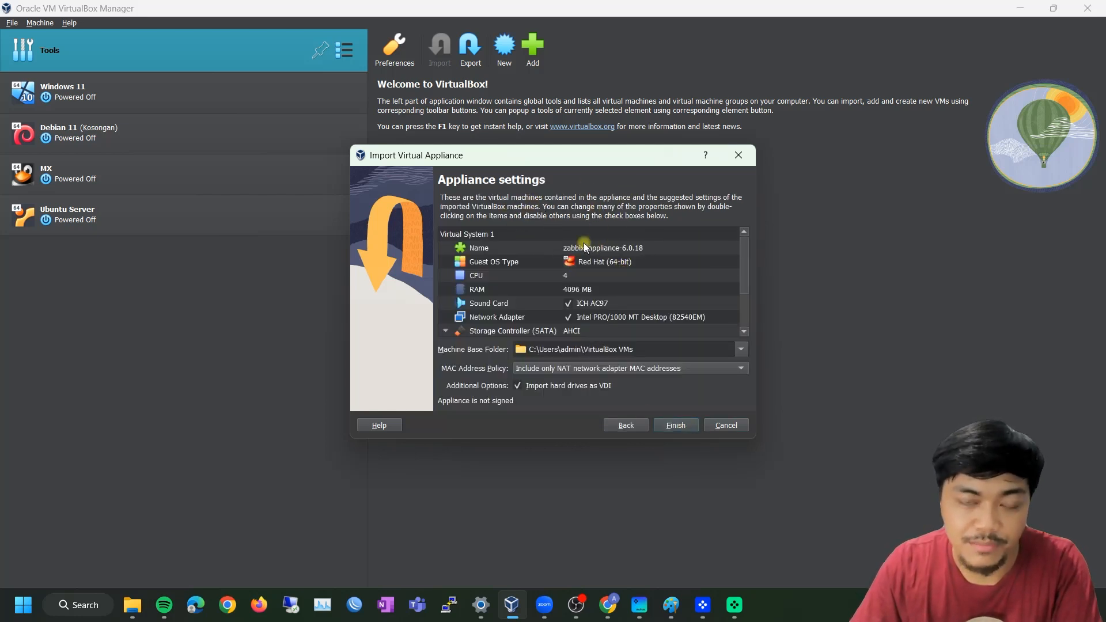
left_click(589, 261)
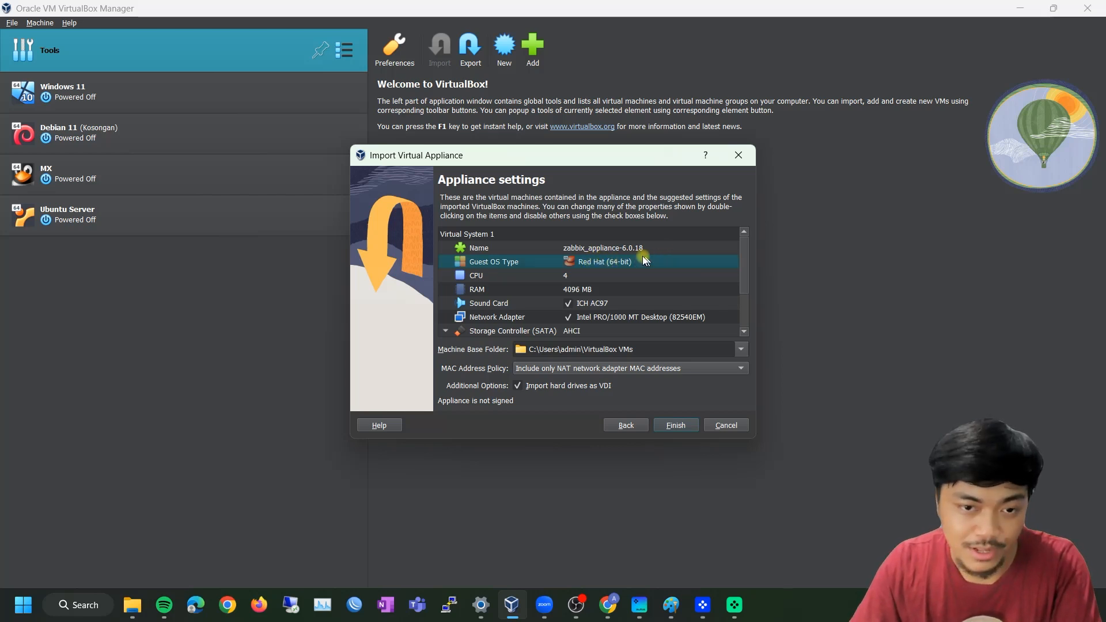
left_click(567, 275)
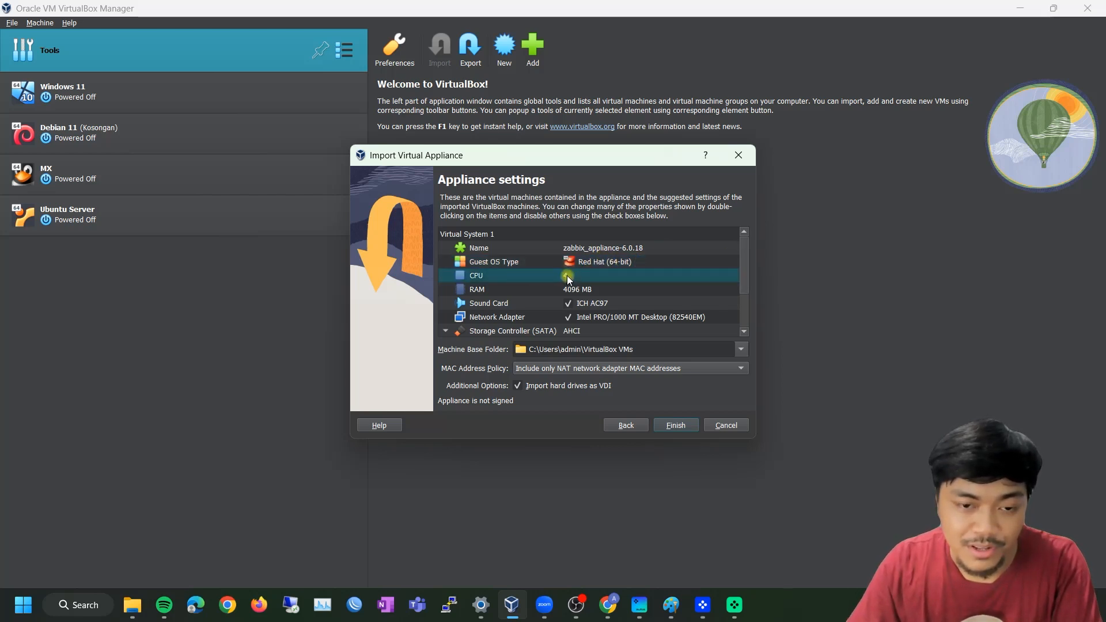
left_click(514, 292)
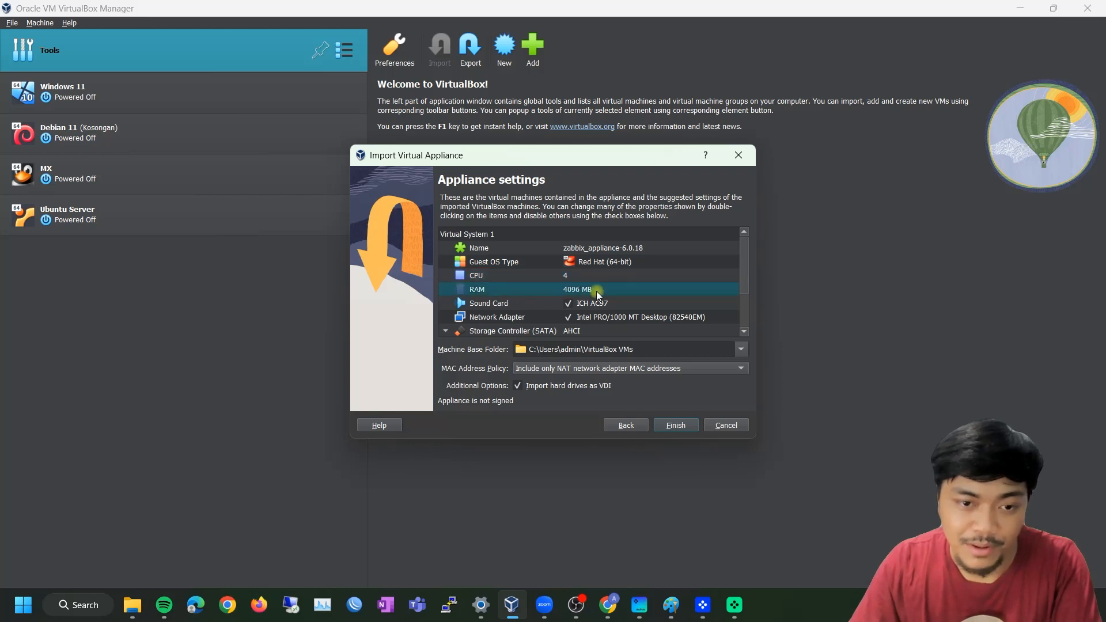
scroll(743, 299, "down", 2)
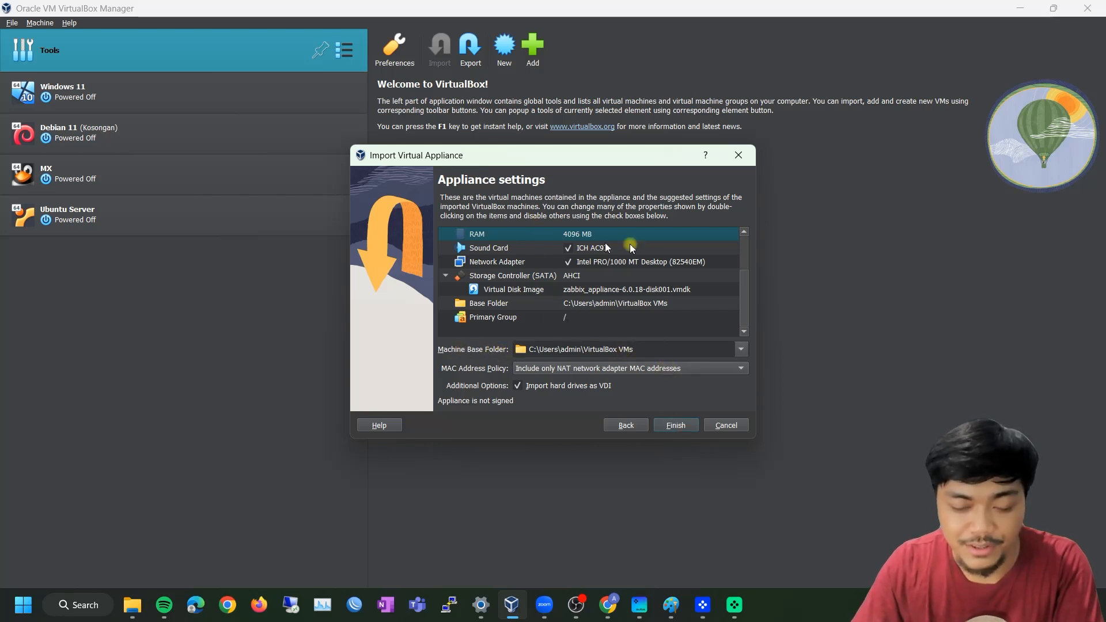
left_click(682, 426)
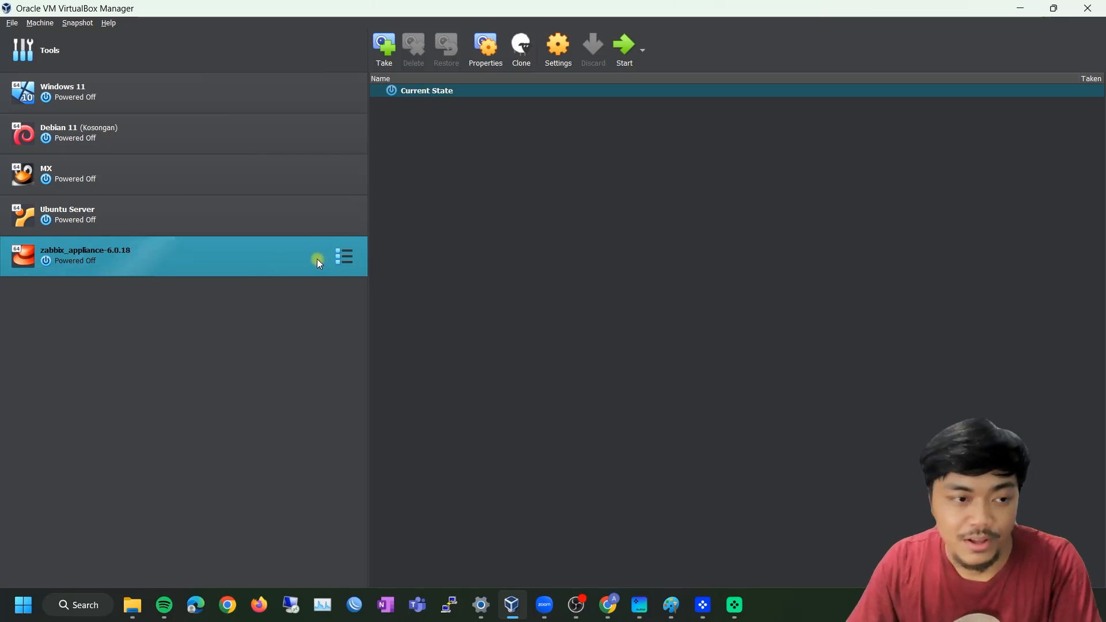
Open zabbix_appliance-6.0.18's settings, check System memory and Processor, then go to the Network page
left_click(550, 60)
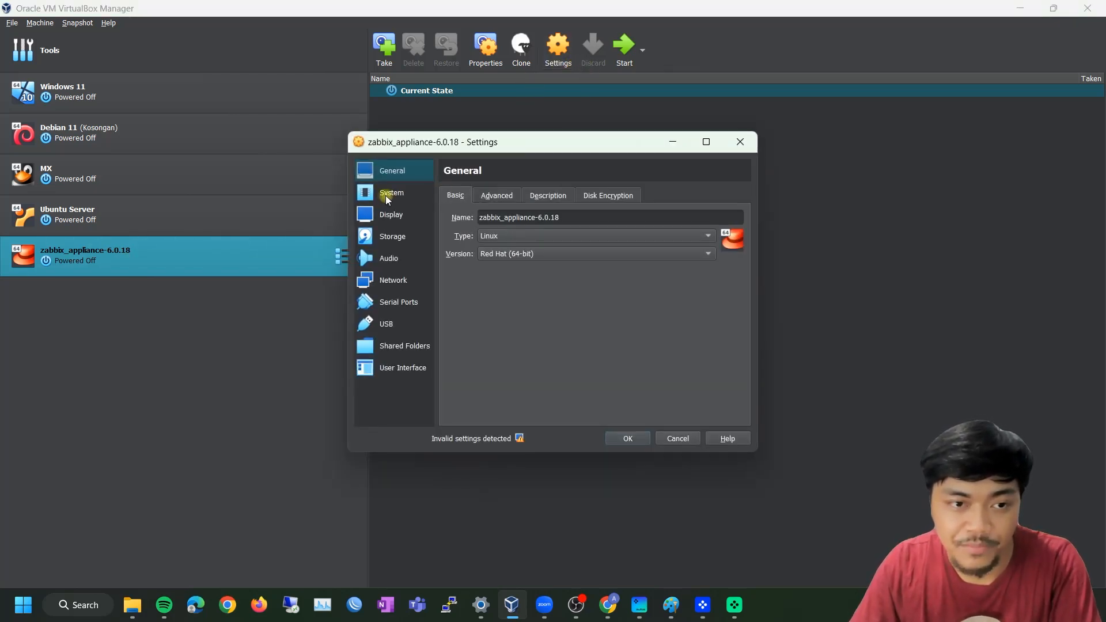
left_click(387, 196)
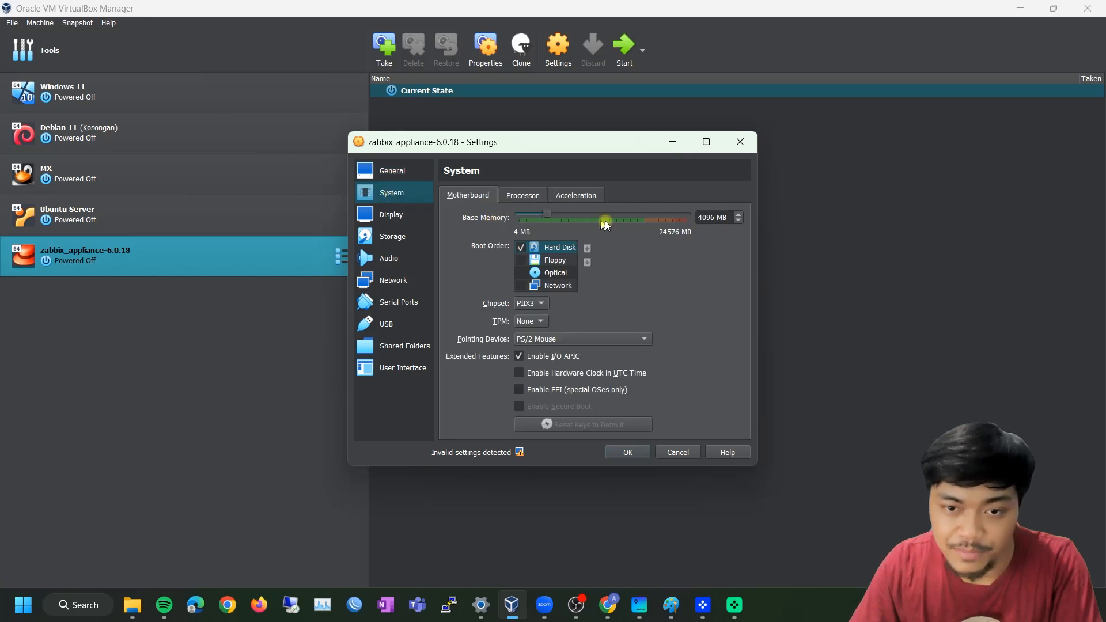
left_click(515, 196)
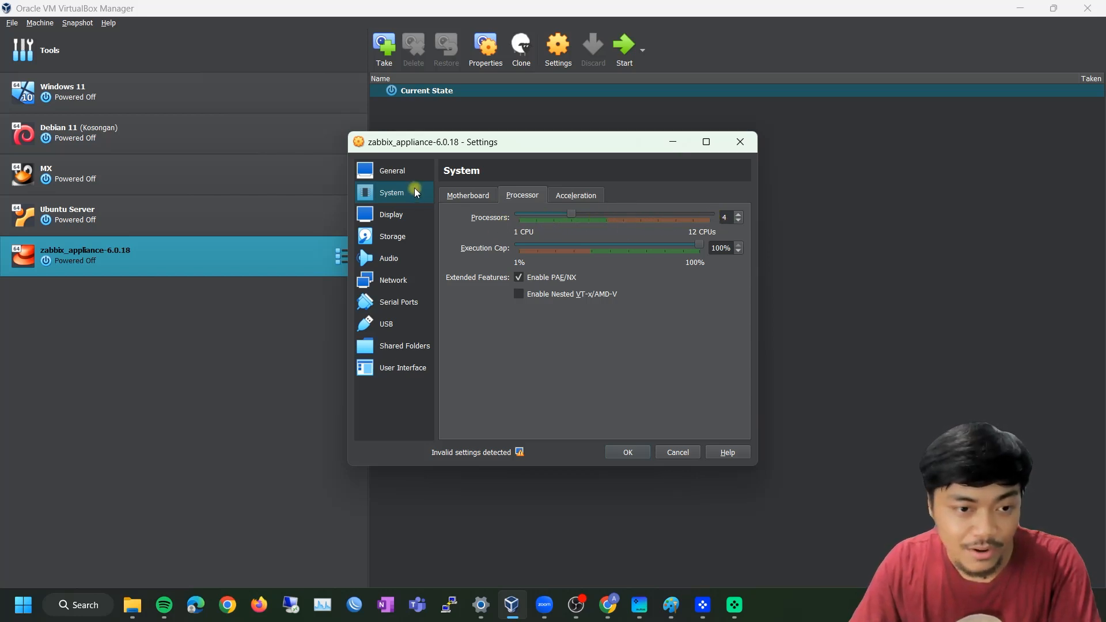
left_click(404, 284)
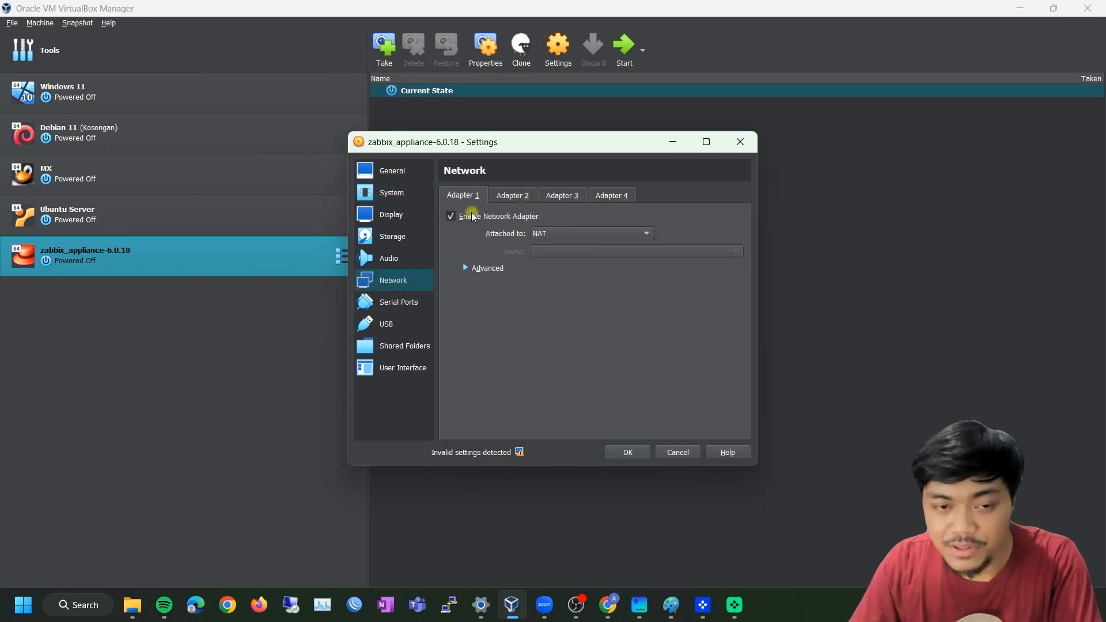
Attach Adapter 1 to the Host-only Adapter and enable Adapter 2 on NAT
left_click(591, 234)
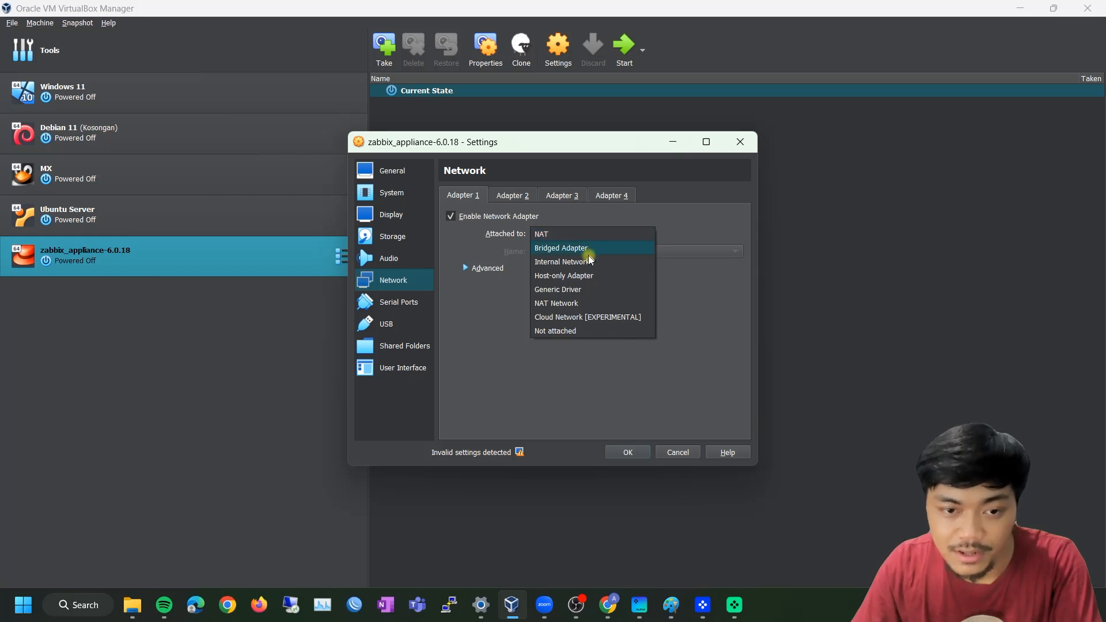
left_click(587, 277)
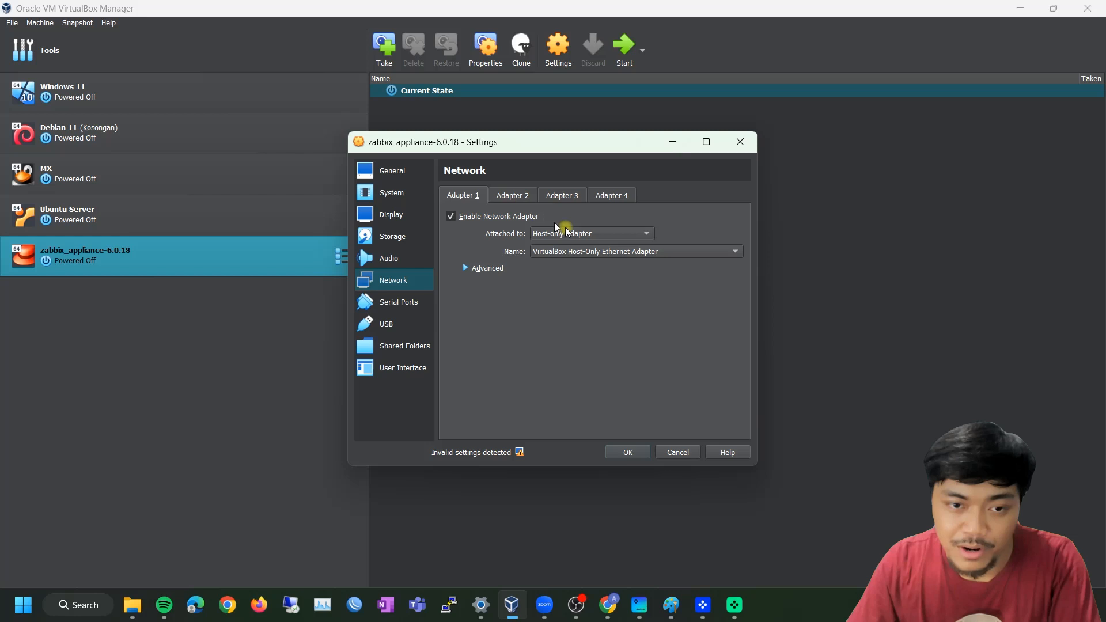
left_click(509, 194)
left_click(477, 216)
left_click(555, 233)
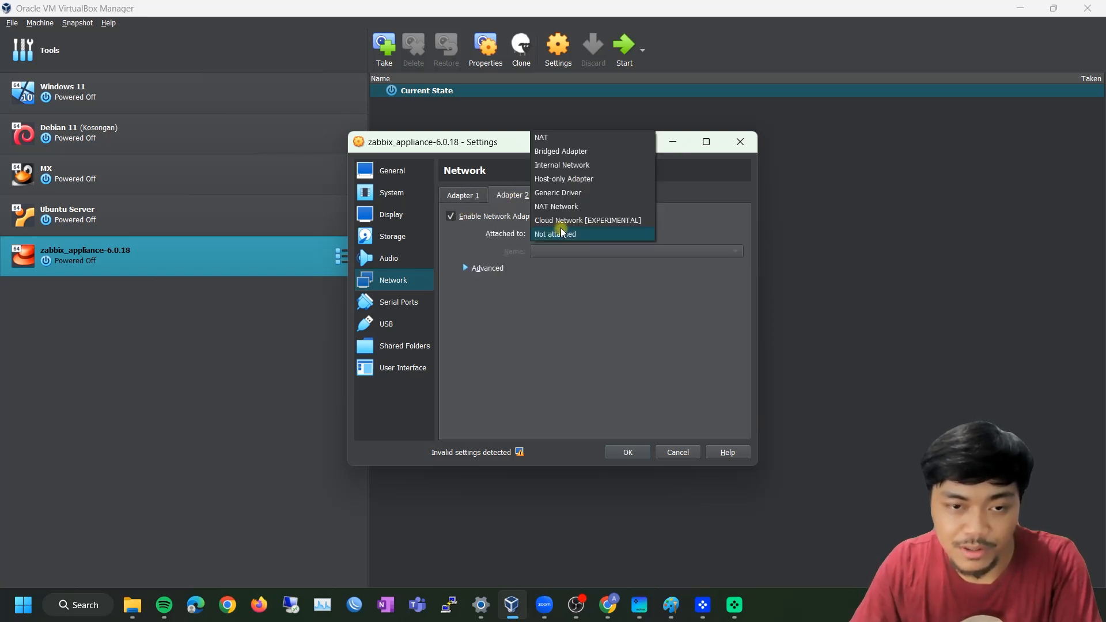
left_click(550, 140)
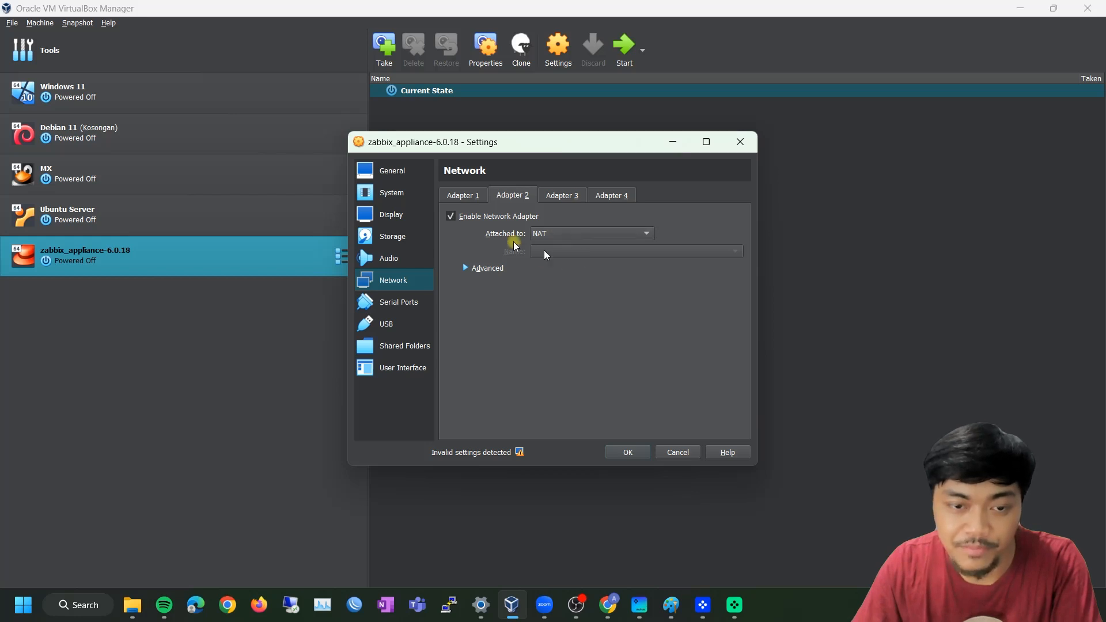
Compare the two adapters' settings, then confirm the network configuration with OK
left_click(464, 197)
left_click(512, 199)
left_click(471, 199)
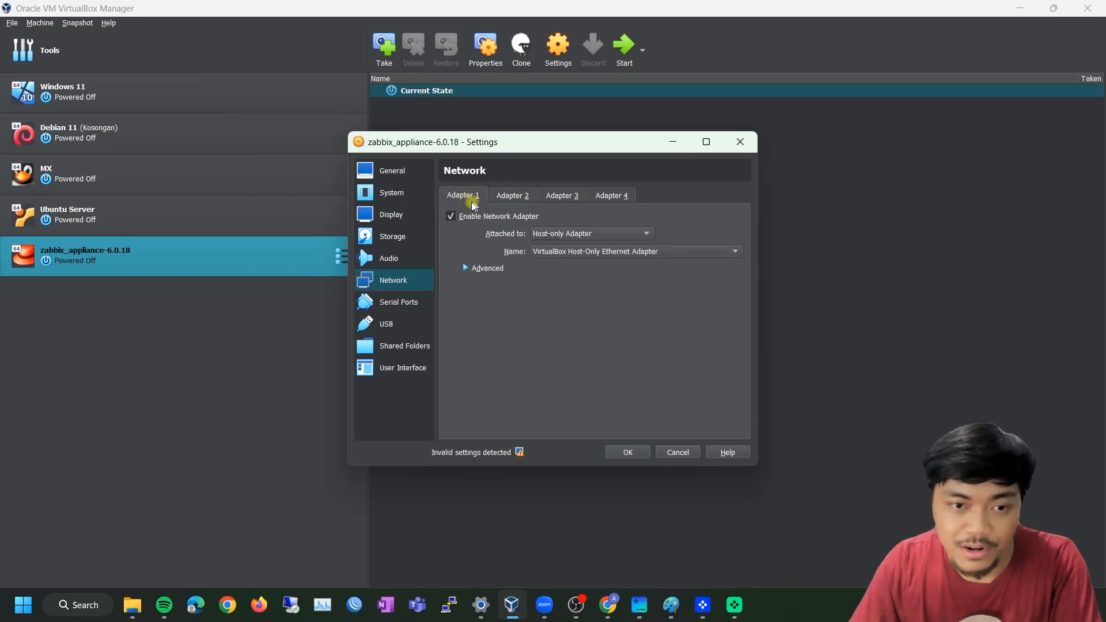
left_click(513, 196)
left_click(477, 195)
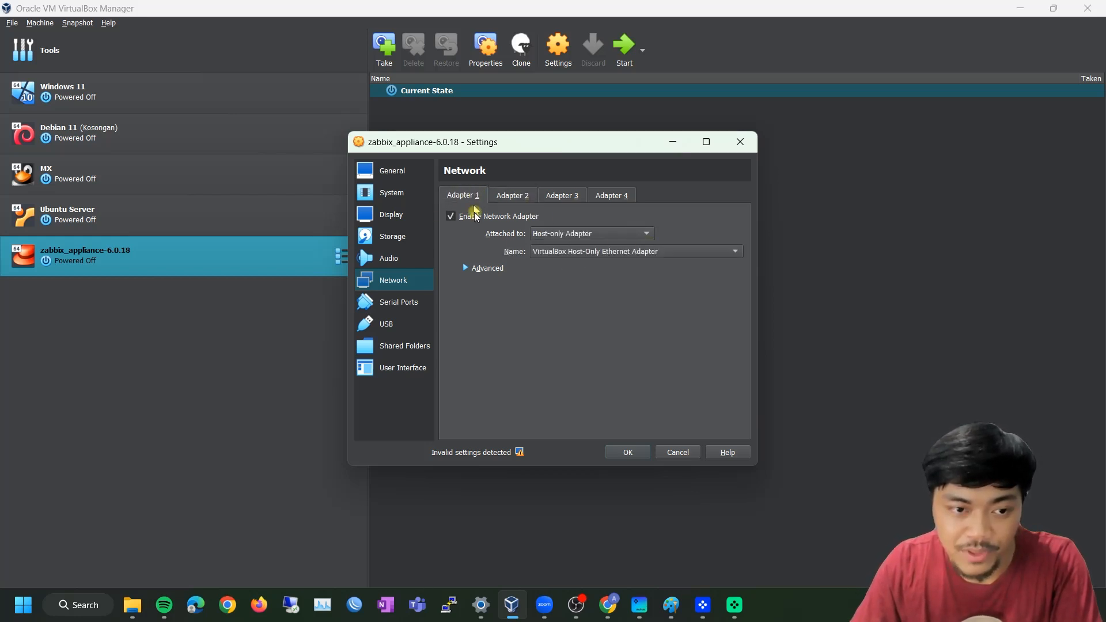
left_click(628, 453)
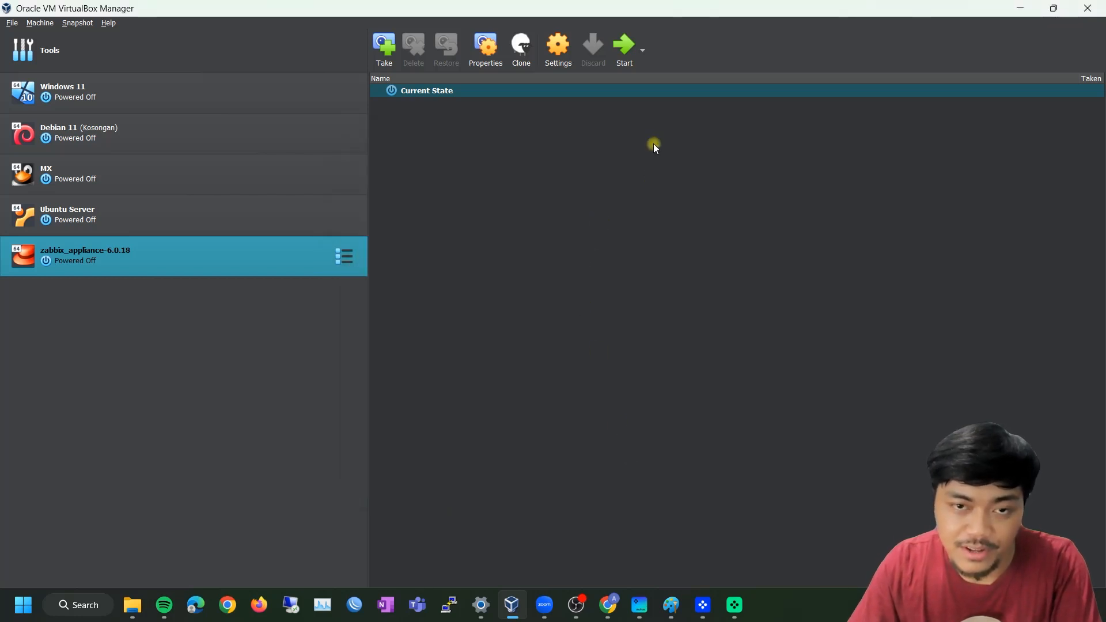
Start zabbix_appliance-6.0.18, maximize its window and dismiss the VirtualBox notifications
left_click(626, 57)
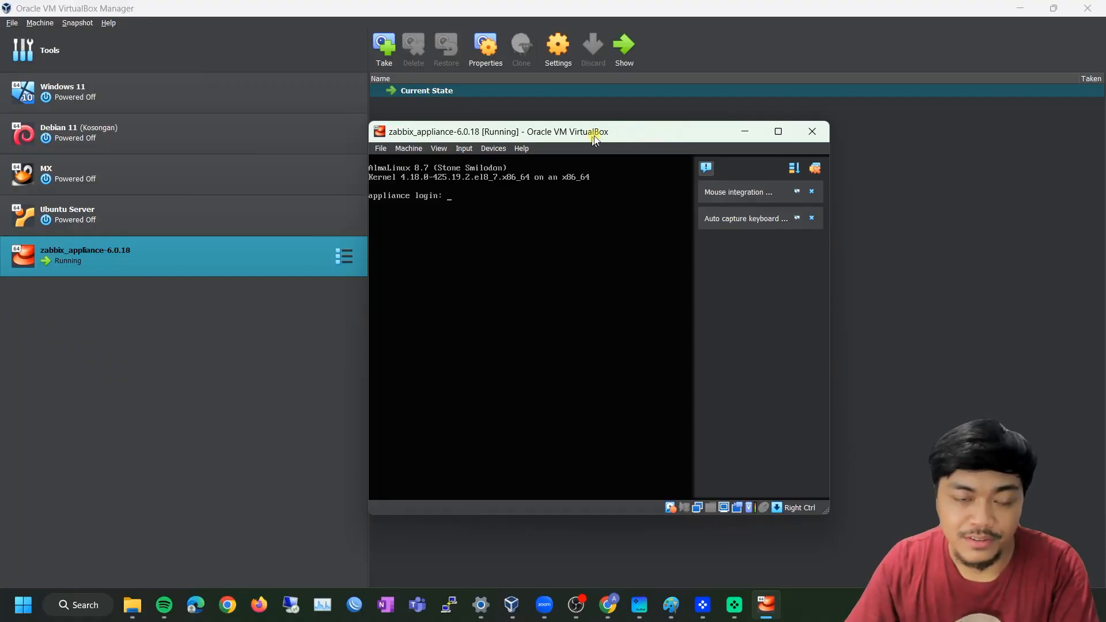
left_click(781, 131)
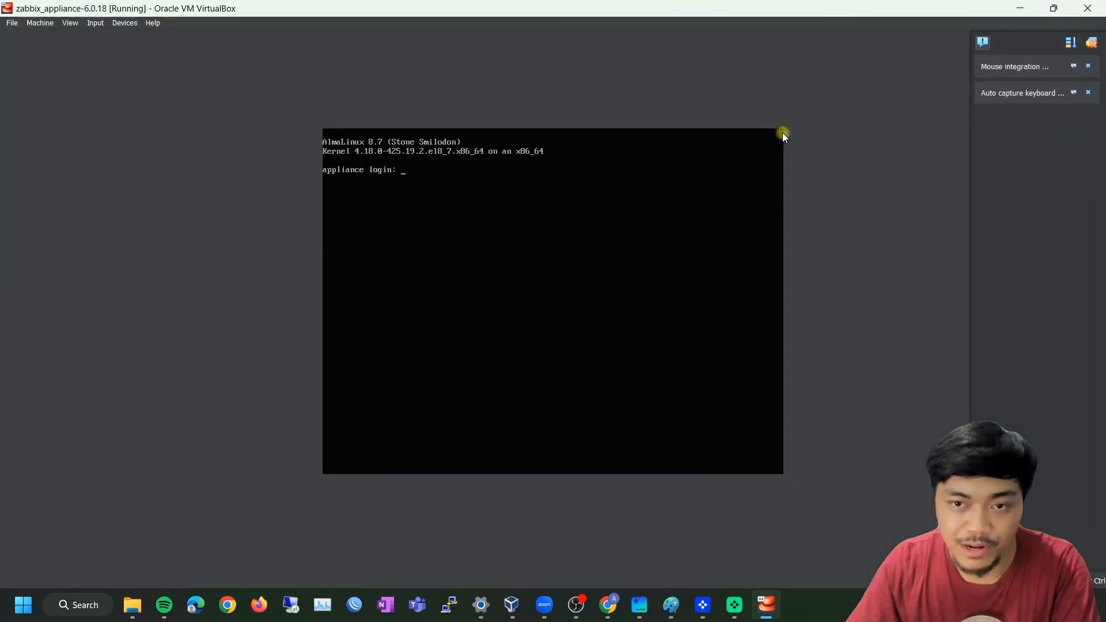
left_click(1091, 42)
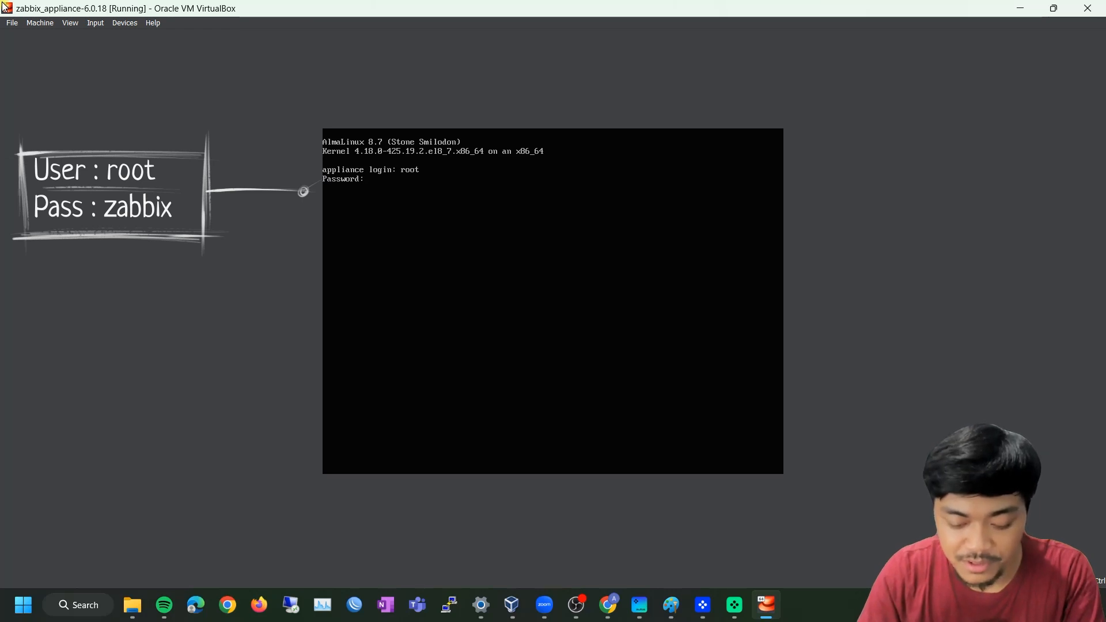
Log in as root with the password and run ip a, showing eth0 at 192.168.56.104
type("zabbix")
key("Return")
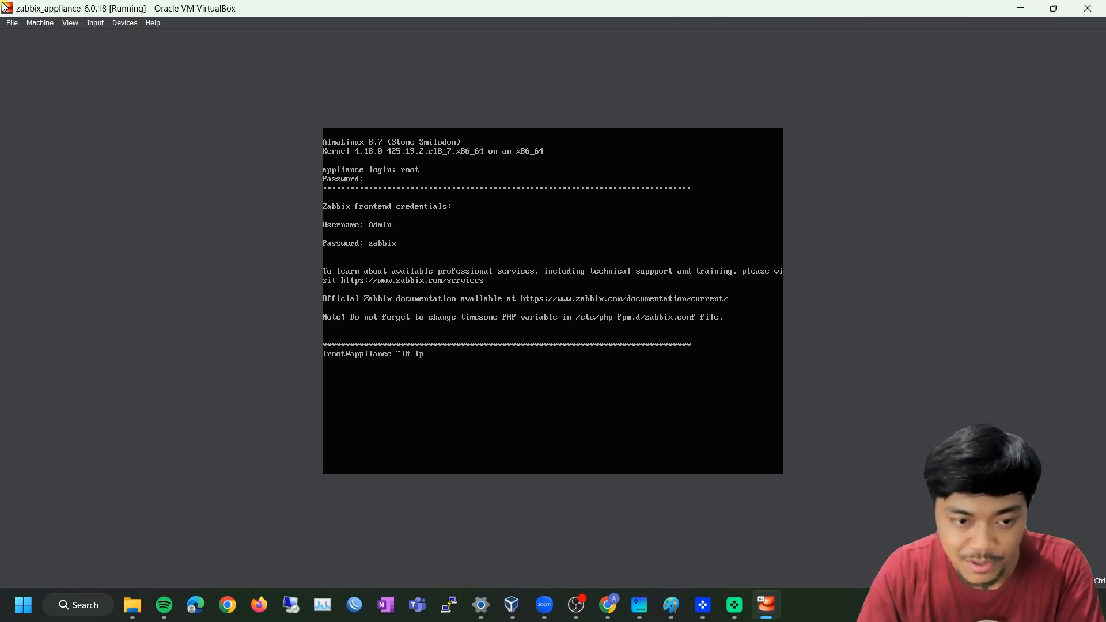
key("Return")
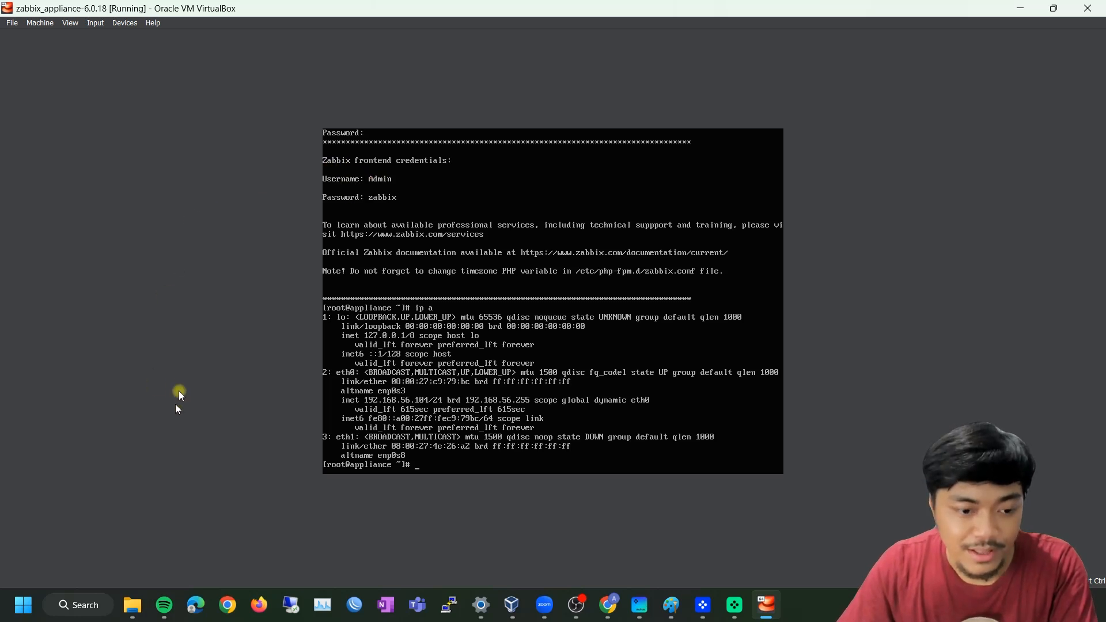
left_click(608, 605)
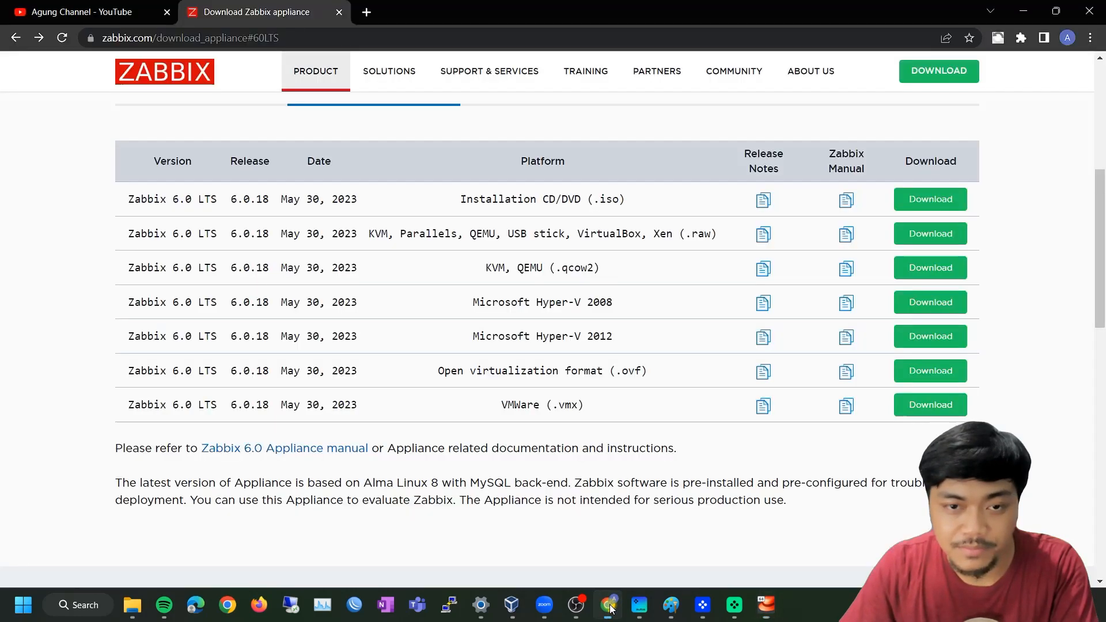
Open a new browser tab, rechecking the VM console for the 192.168.56.104 address
left_click(360, 11)
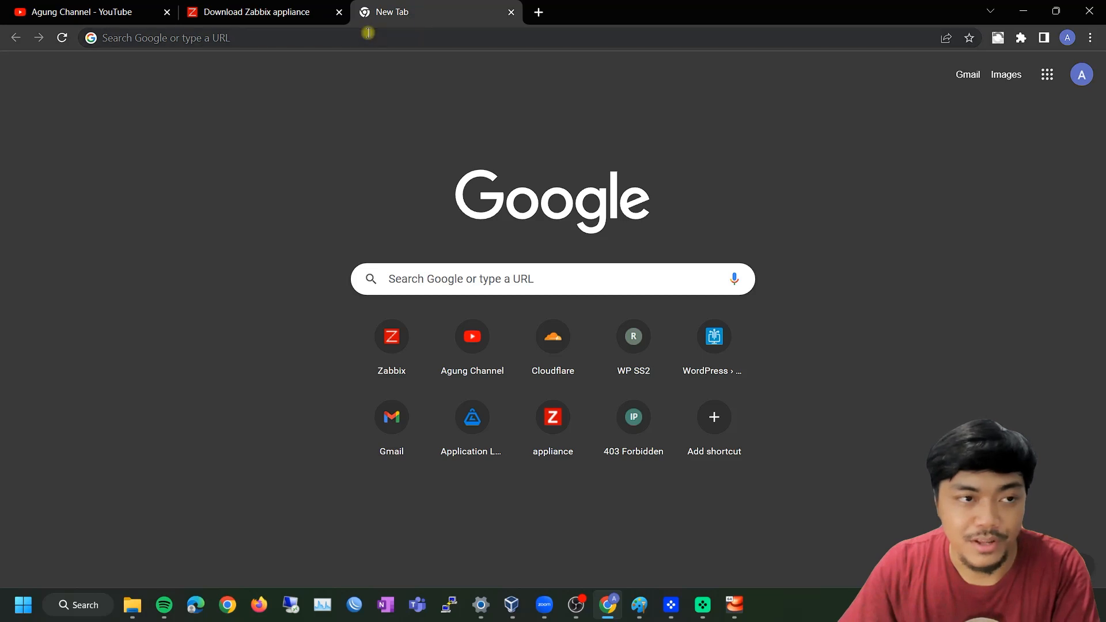
left_click(735, 605)
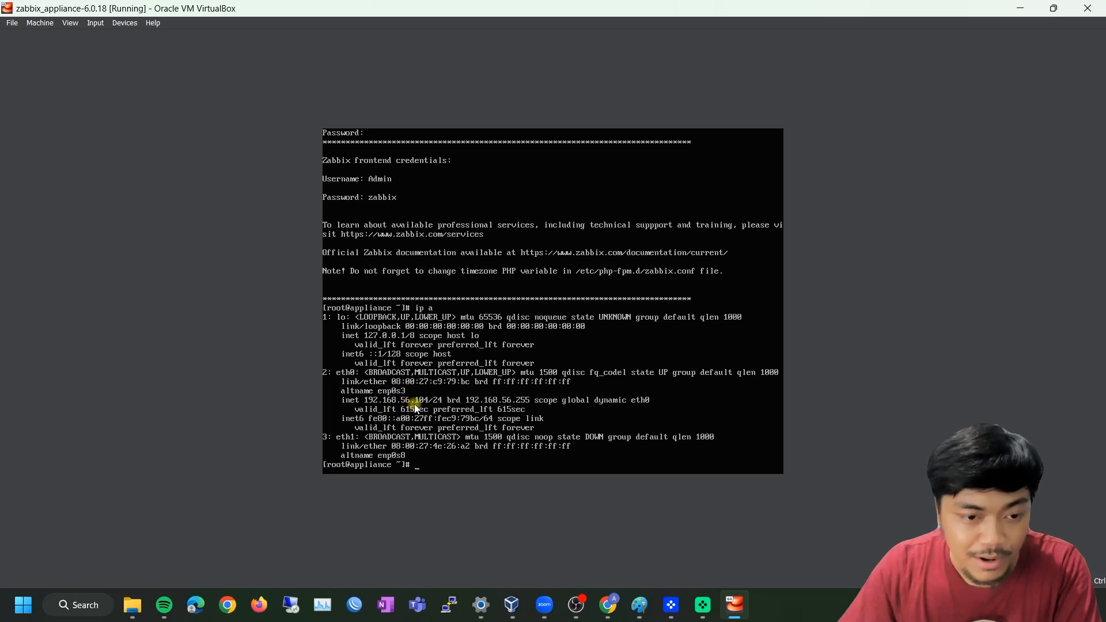
left_click(1023, 9)
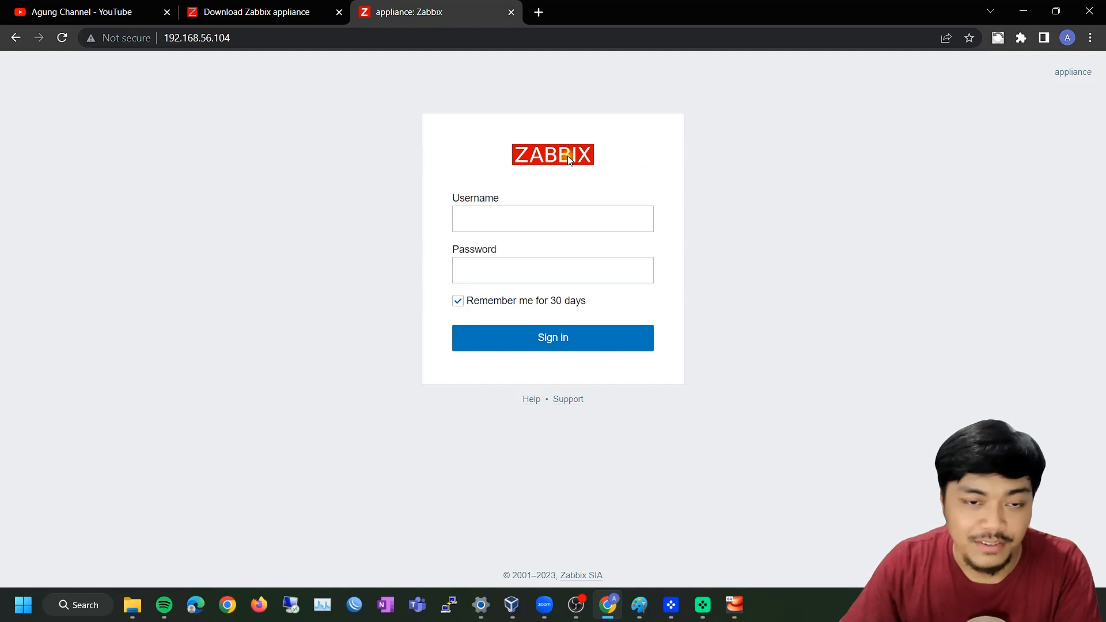
Sign in to Zabbix as Admin with the default password and dismiss the save-password prompt
left_click(503, 217)
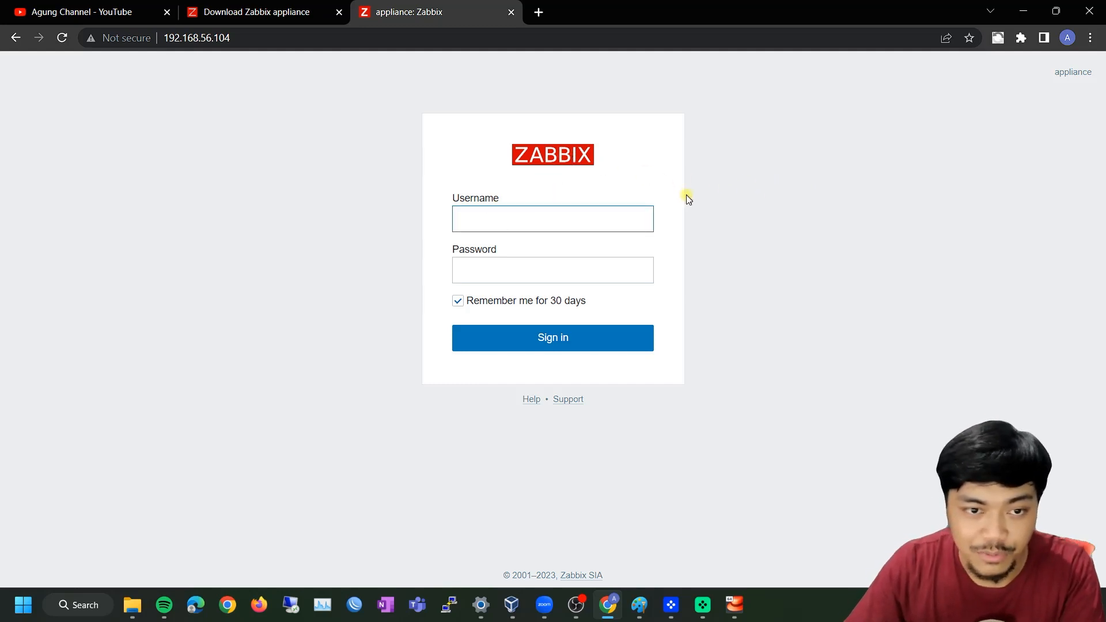
type("Admi")
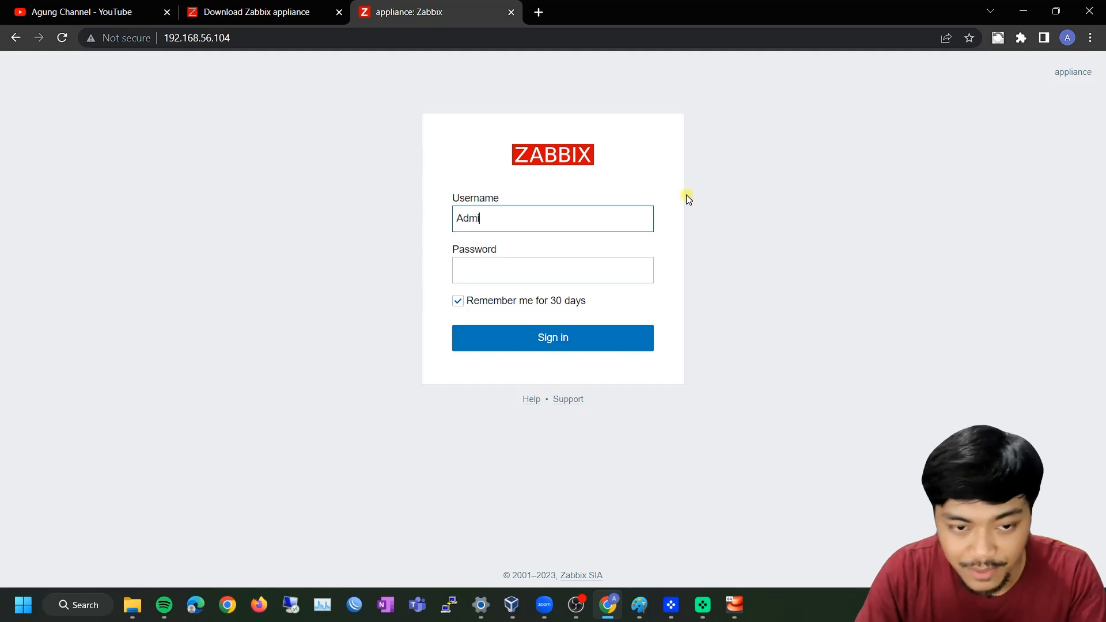
type("n")
key("Tab")
type("za")
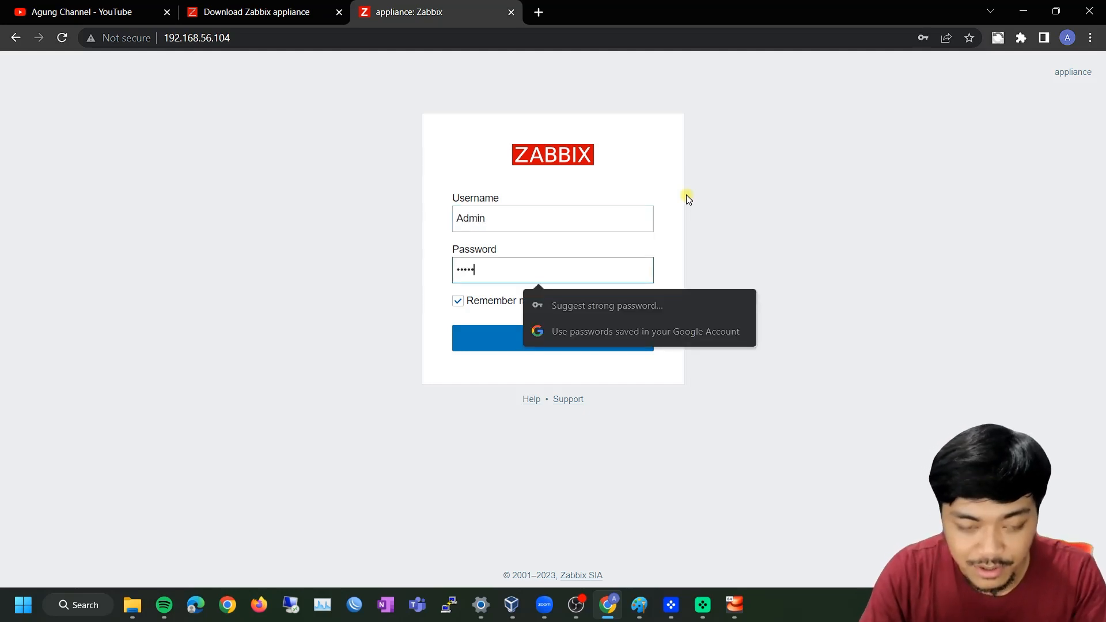
left_click(509, 341)
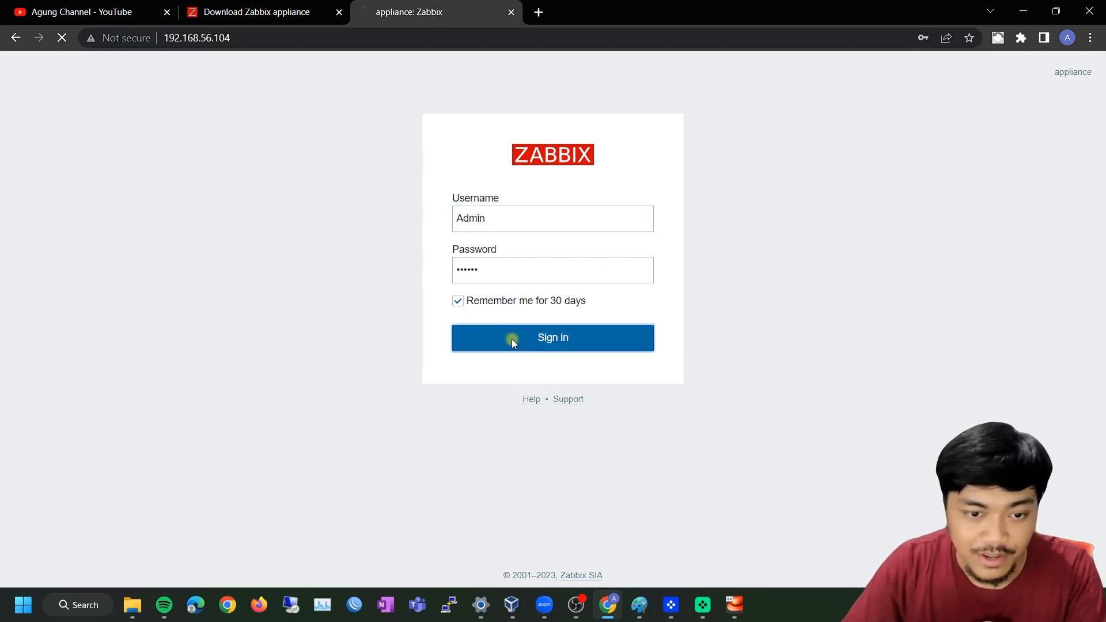
left_click(968, 62)
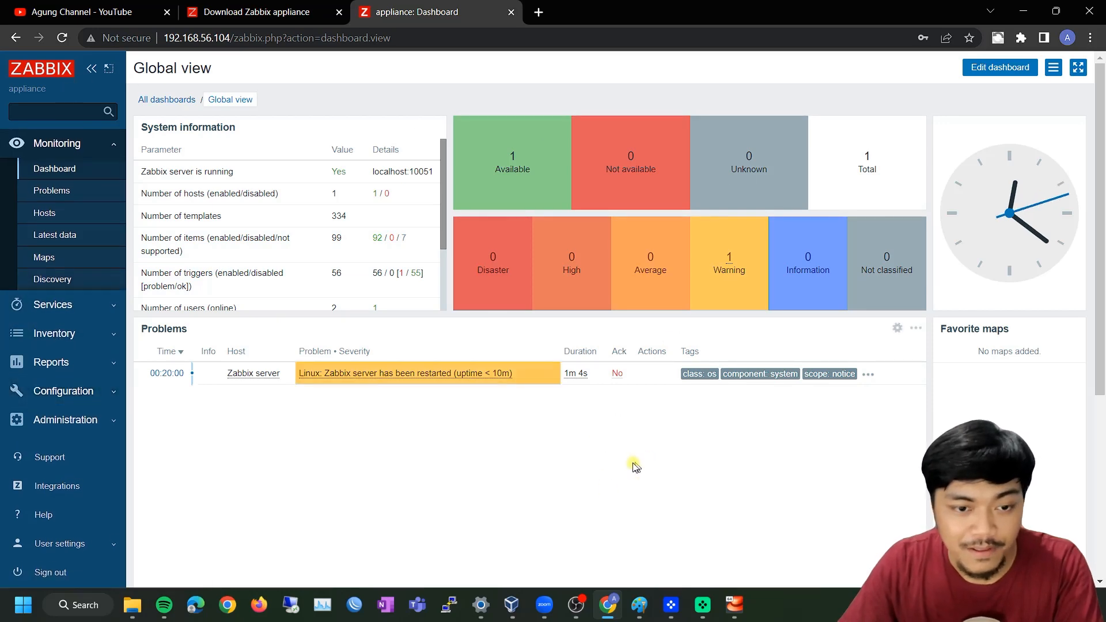
Open Configuration > Hosts in the Zabbix sidebar and expand the Monitoring menu
left_click(737, 606)
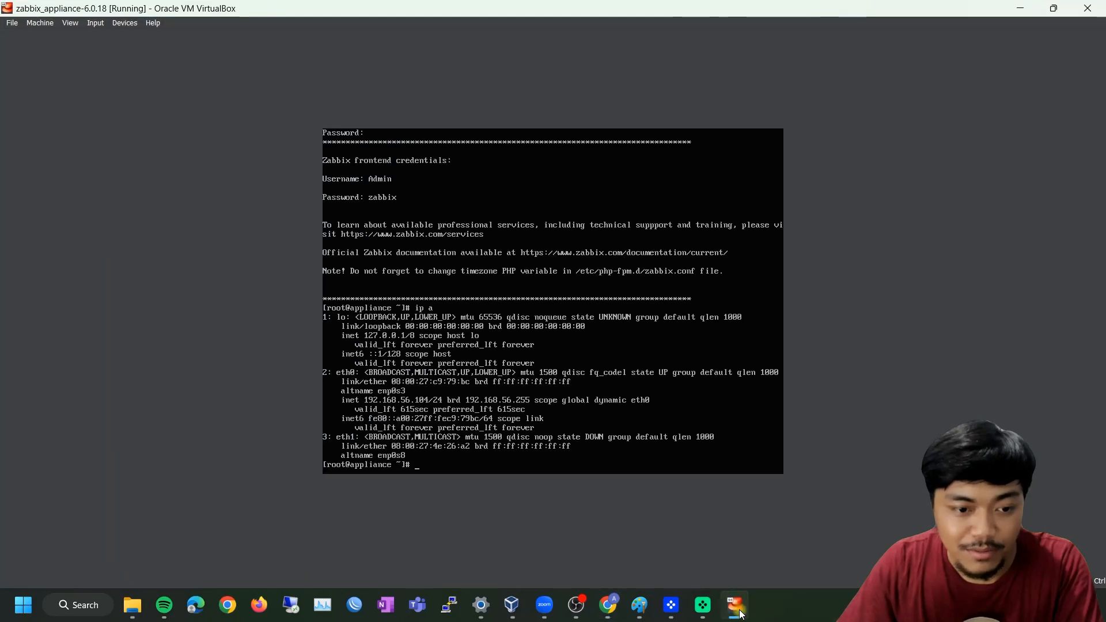
left_click(737, 606)
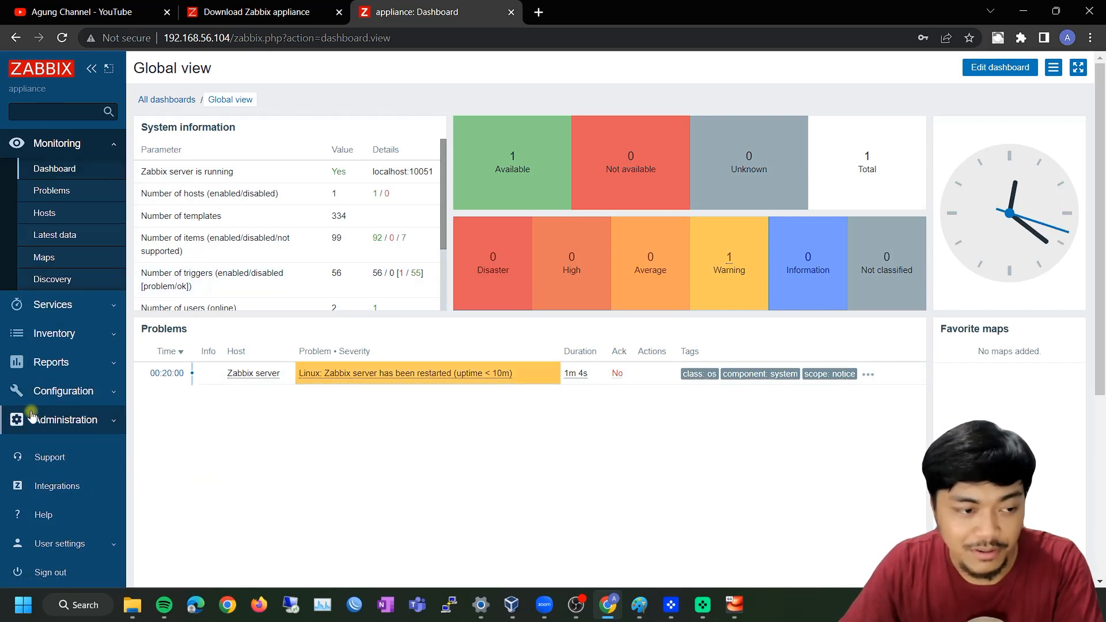
left_click(47, 395)
left_click(49, 326)
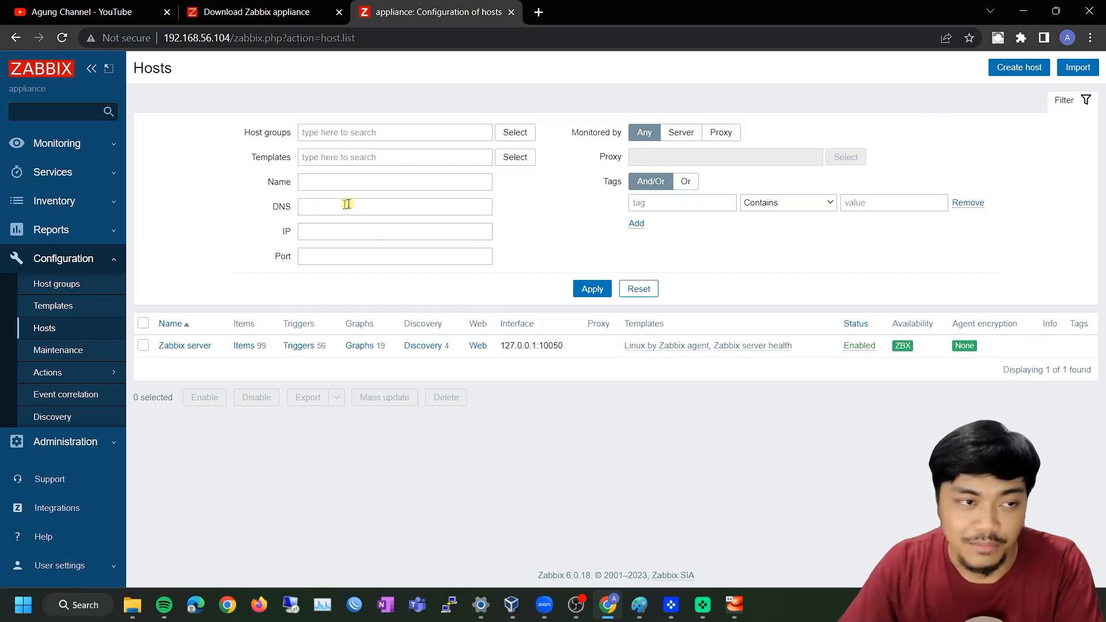
left_click(86, 143)
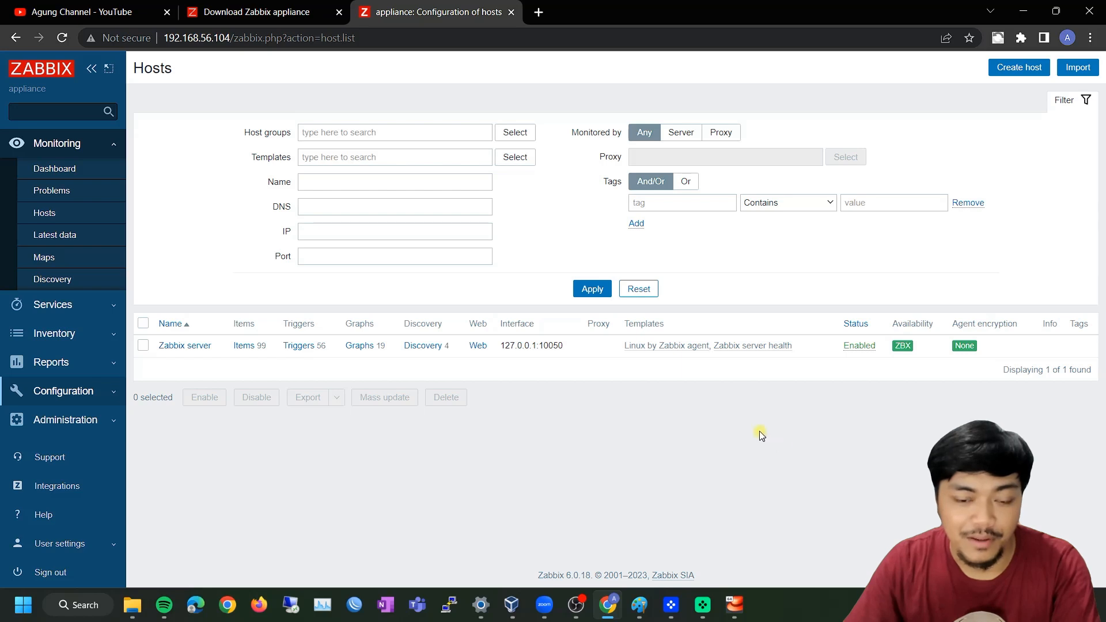
Bring VirtualBox Manager forward briefly and minimize it again, twice
left_click(512, 605)
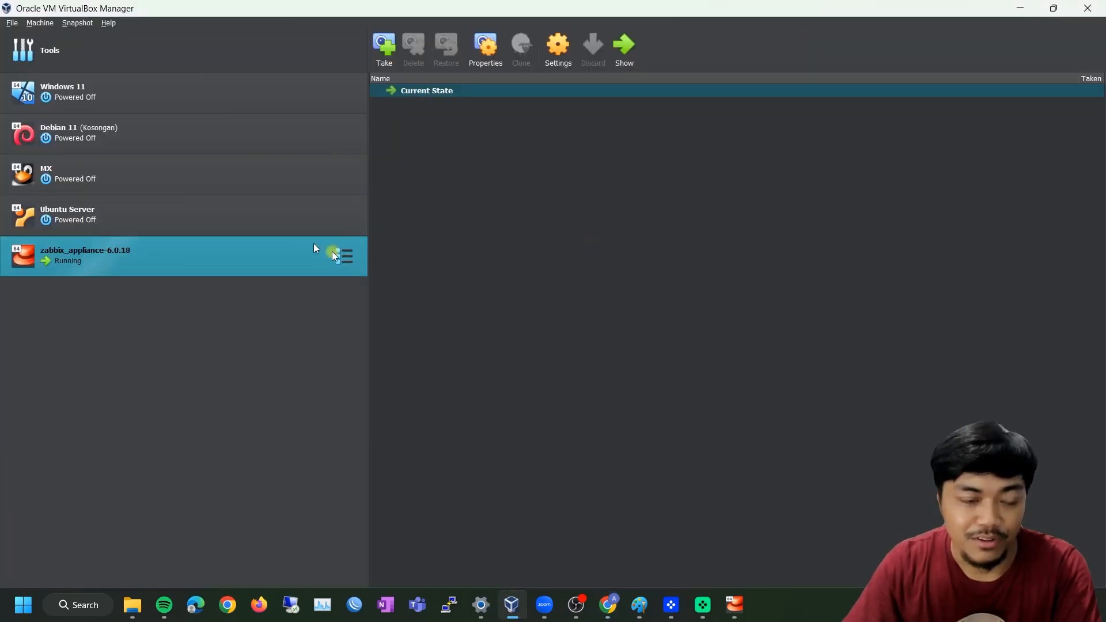
left_click(1023, 7)
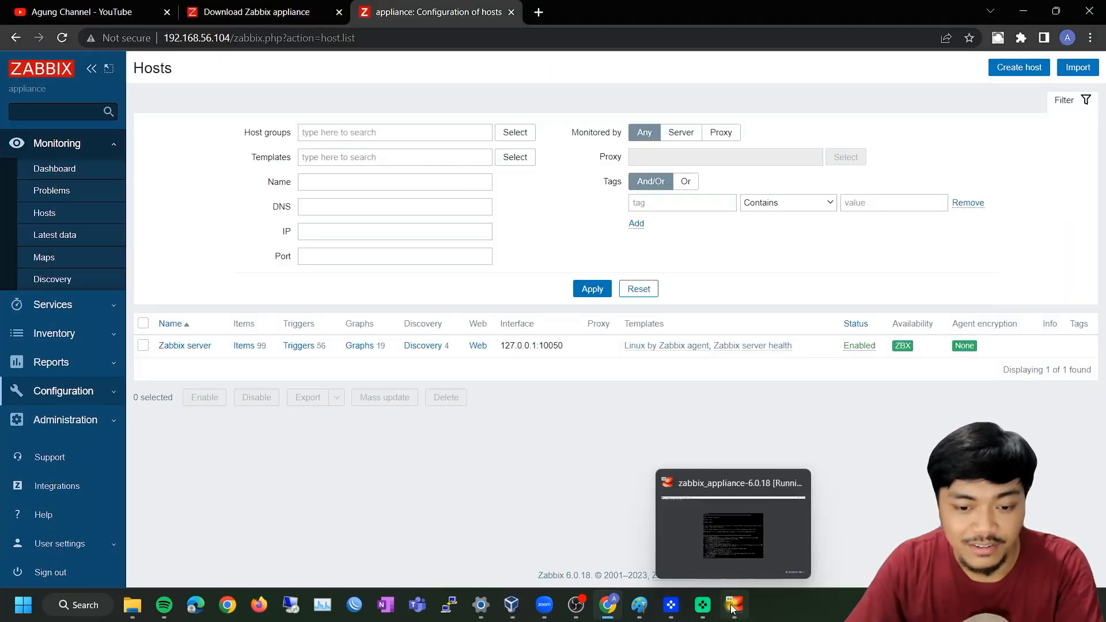
left_click(512, 614)
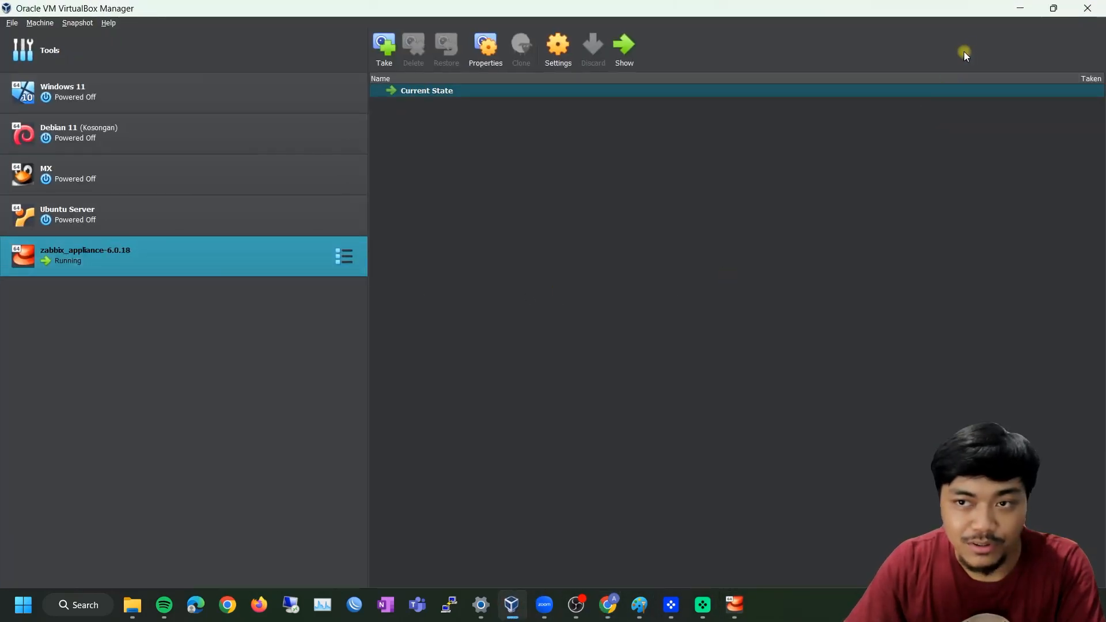
left_click(1014, 13)
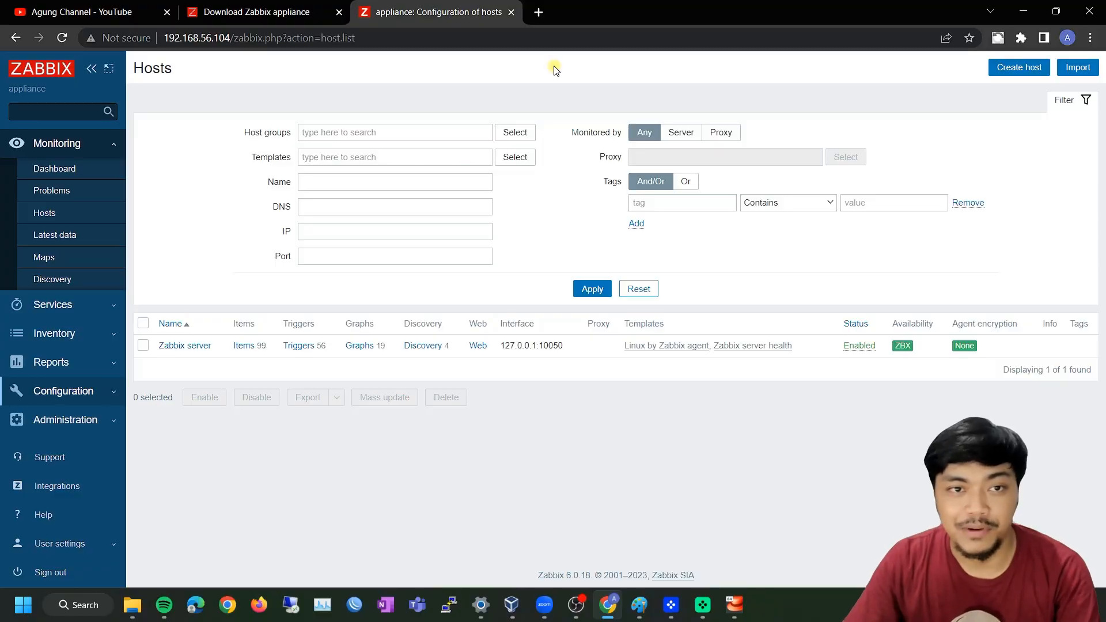
On the Zabbix download page choose Zabbix Packages for Ubuntu 20.04 (Focal)
left_click(286, 12)
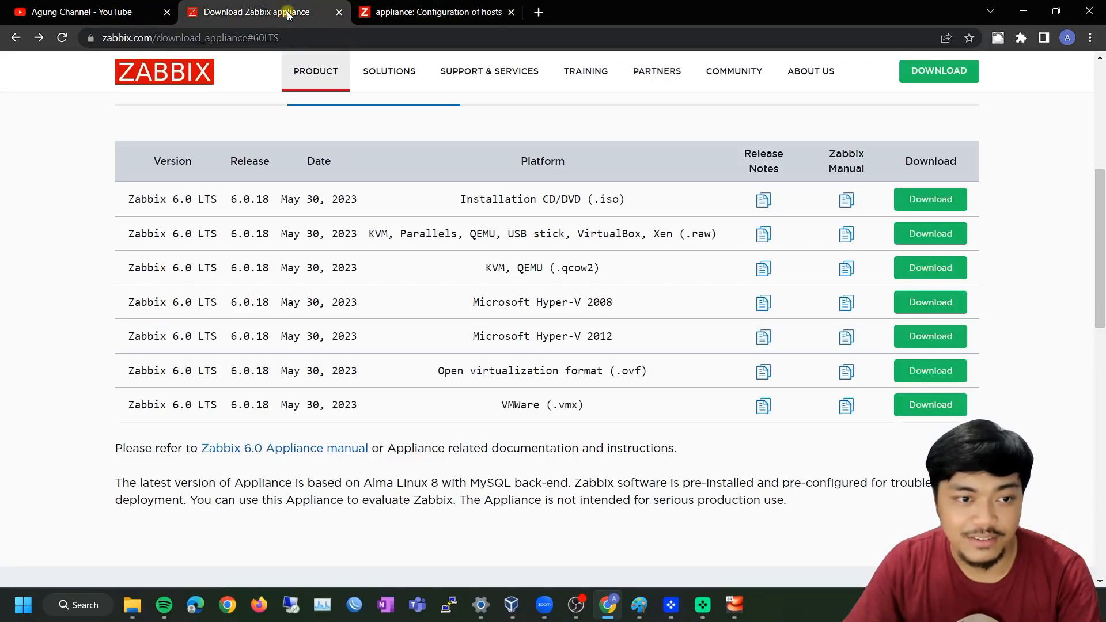
scroll(385, 219, "up", 2)
scroll(266, 218, "up", 3)
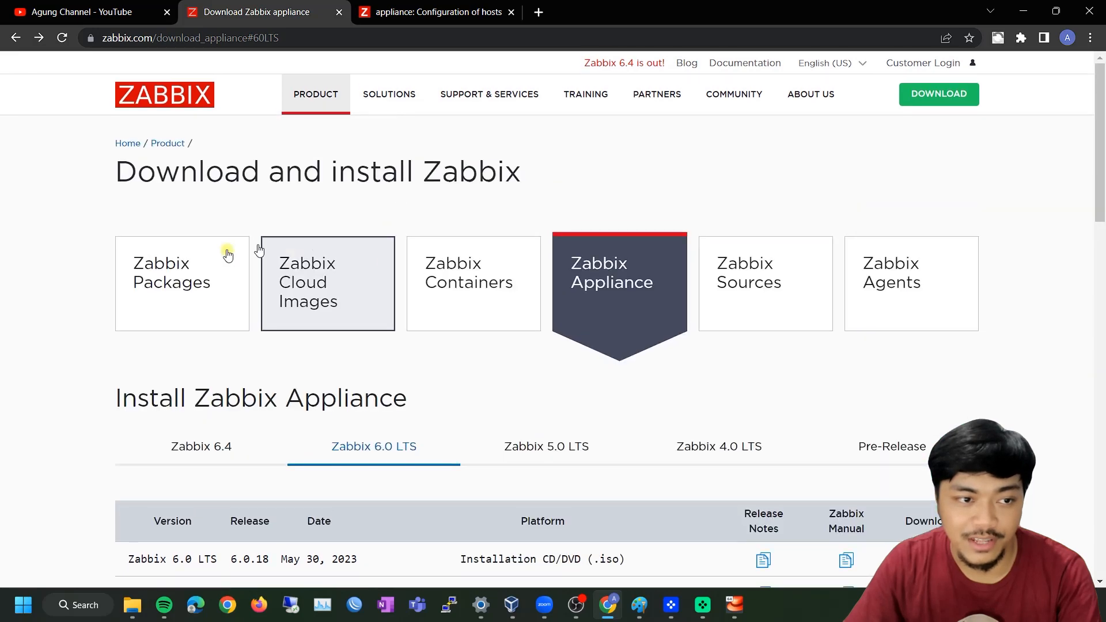
left_click(182, 274)
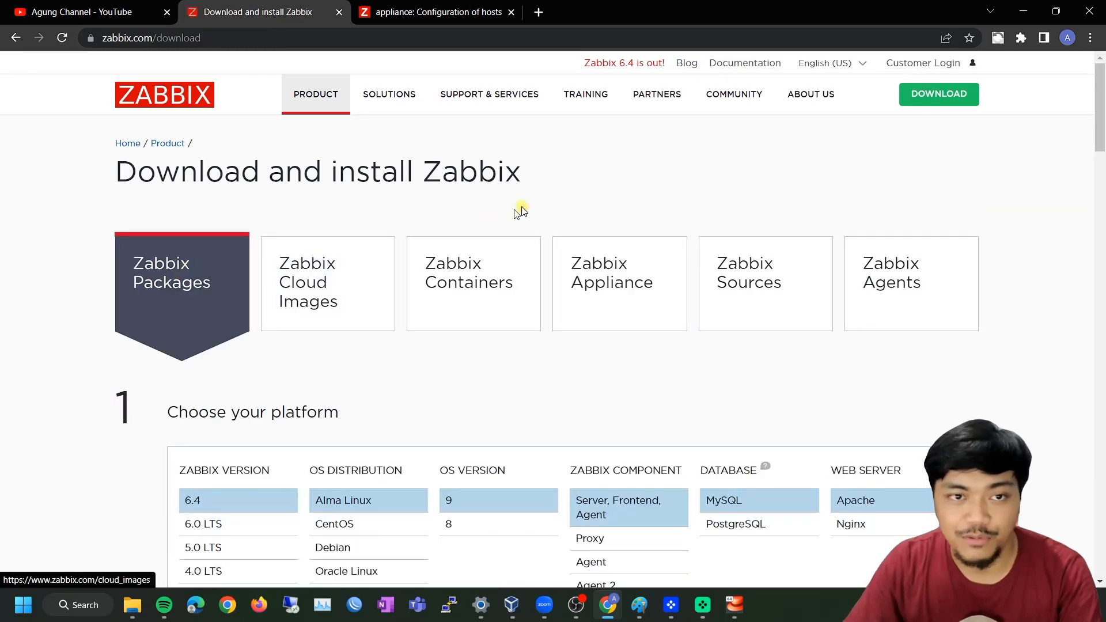
scroll(576, 176, "down", 2)
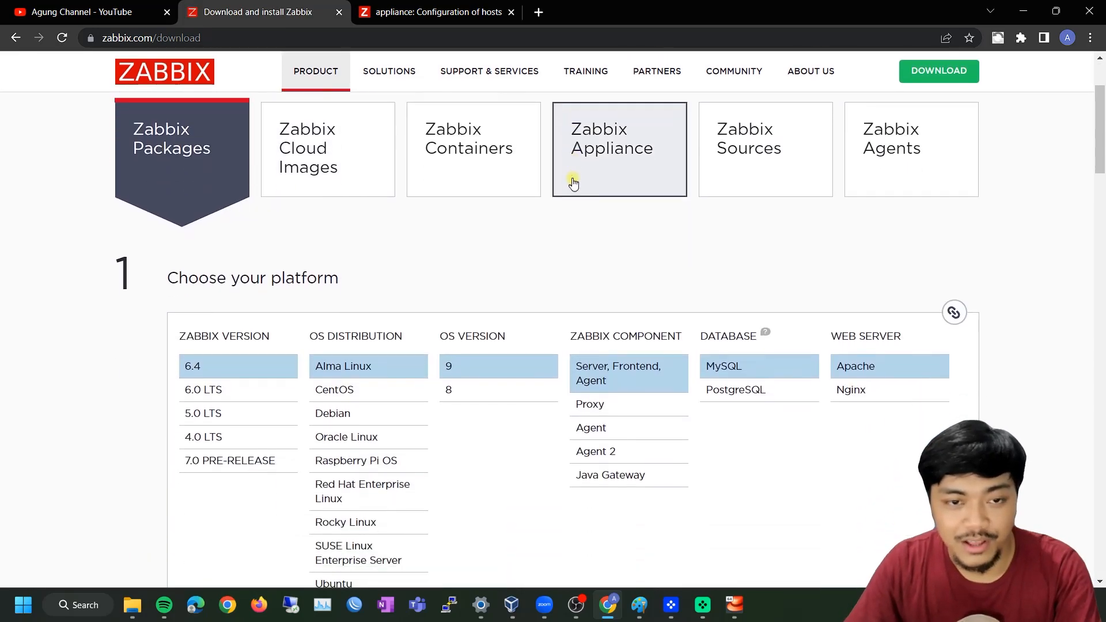
scroll(540, 236, "down", 1)
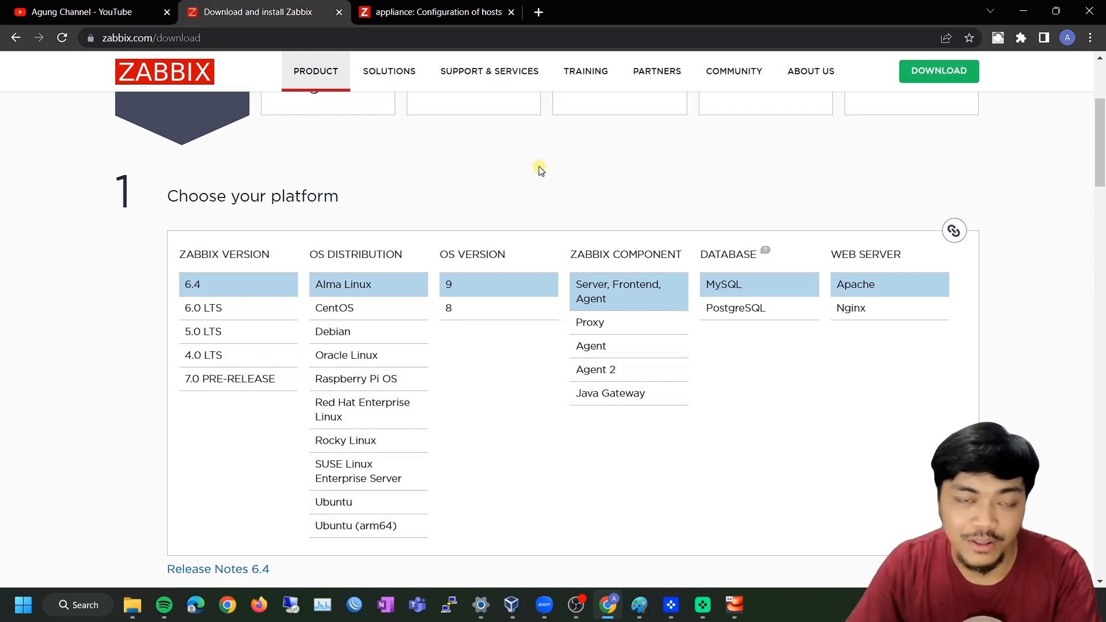
left_click(343, 500)
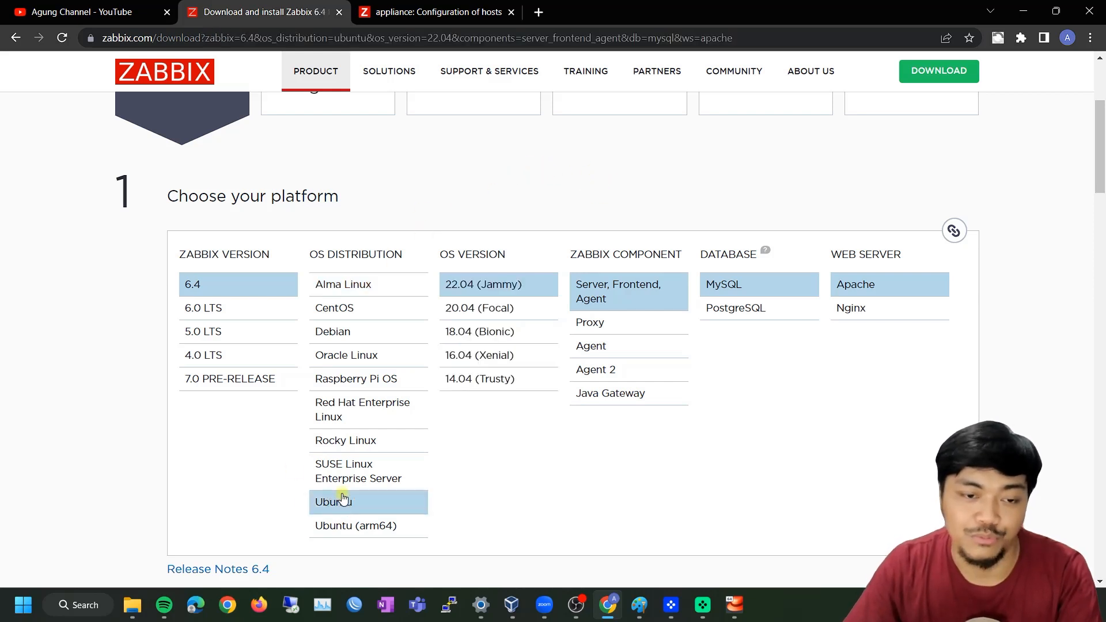
left_click(469, 312)
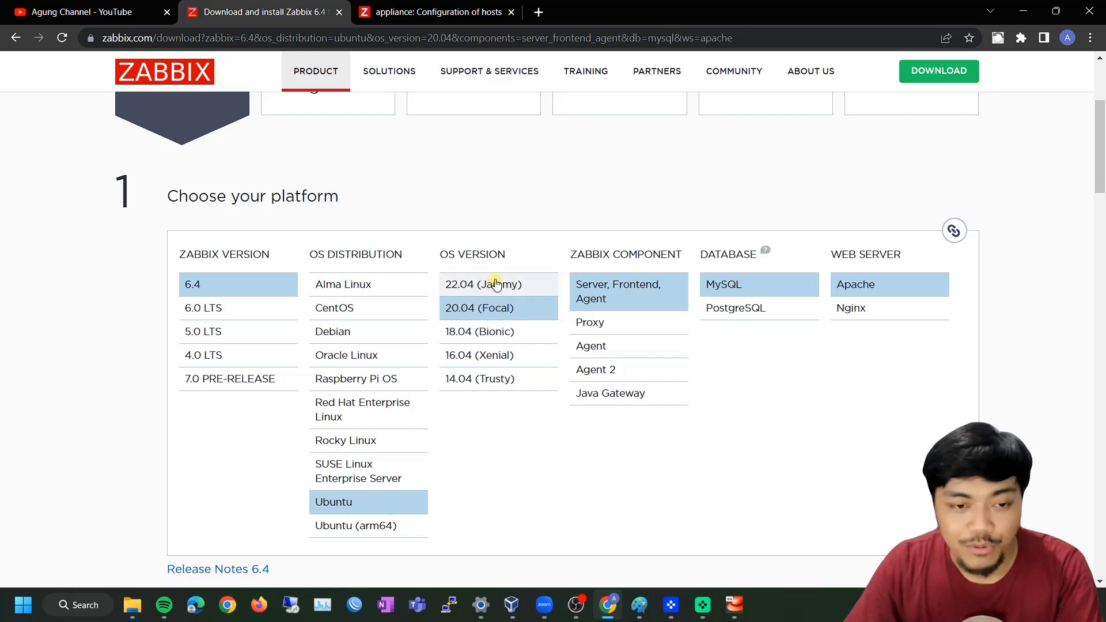
left_click(478, 289)
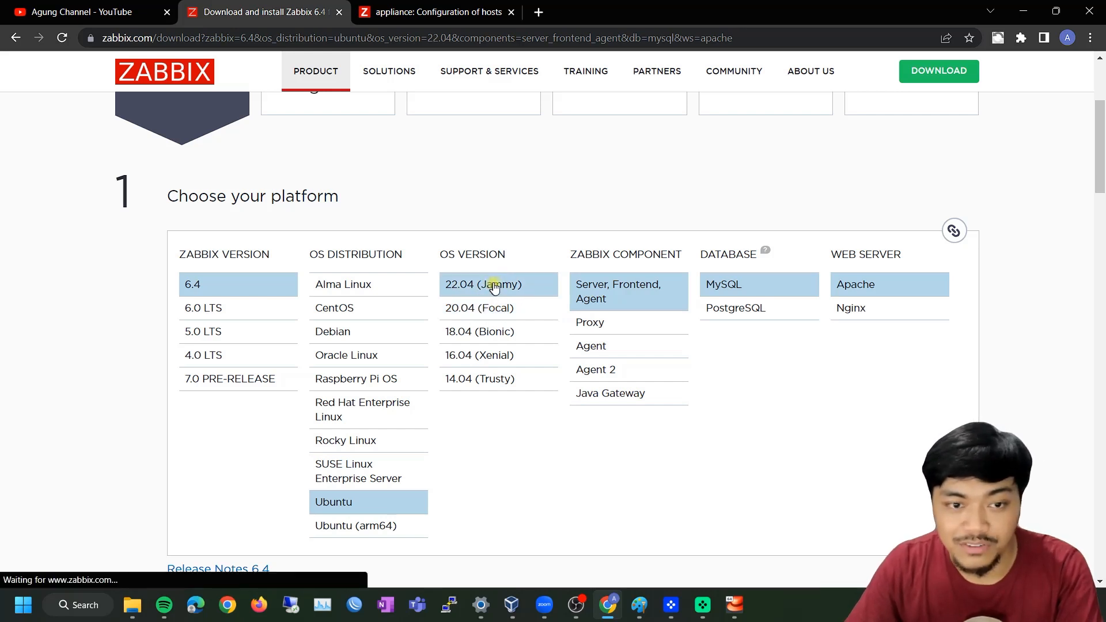
left_click(473, 308)
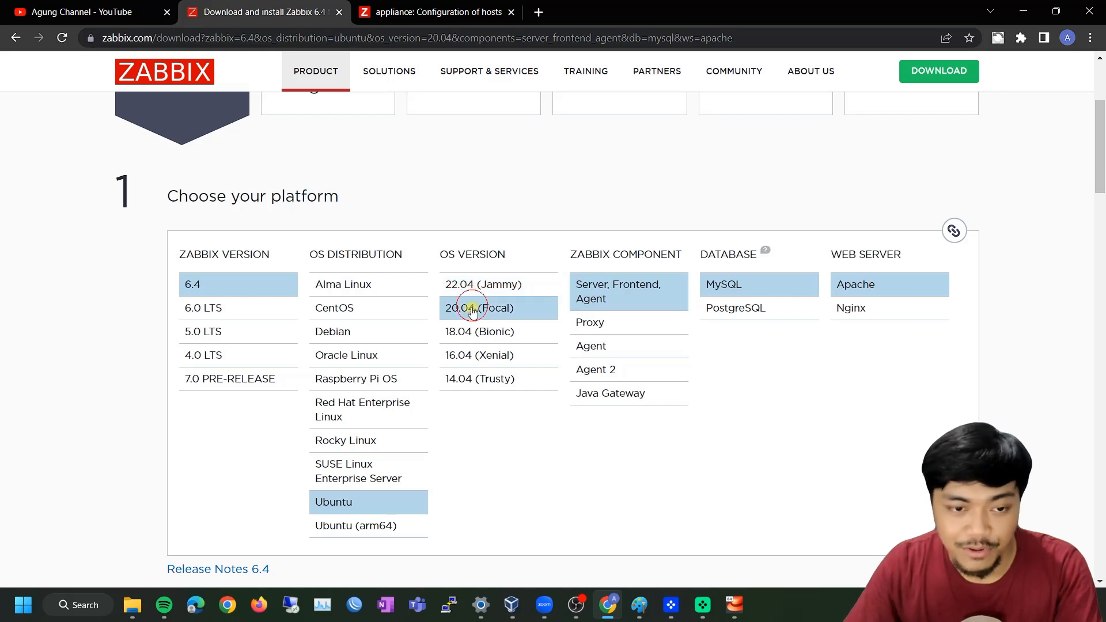
Read through the Ubuntu install commands, highlighting the schema-import instruction
scroll(576, 461, "down", 10)
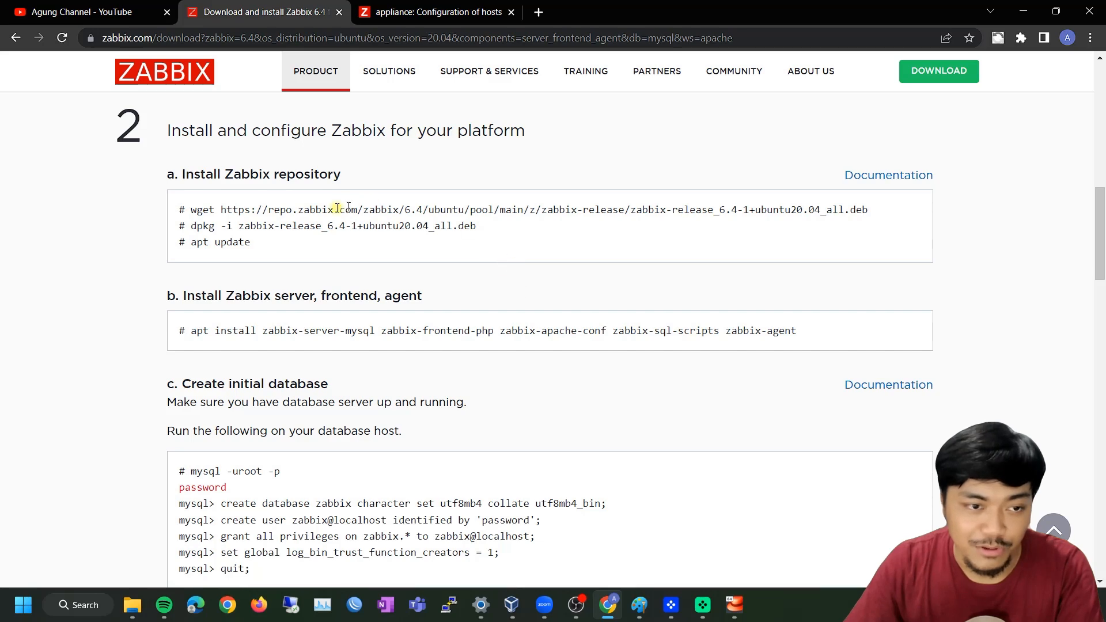
scroll(409, 253, "down", 3)
scroll(471, 269, "up", 1)
scroll(471, 270, "down", 4)
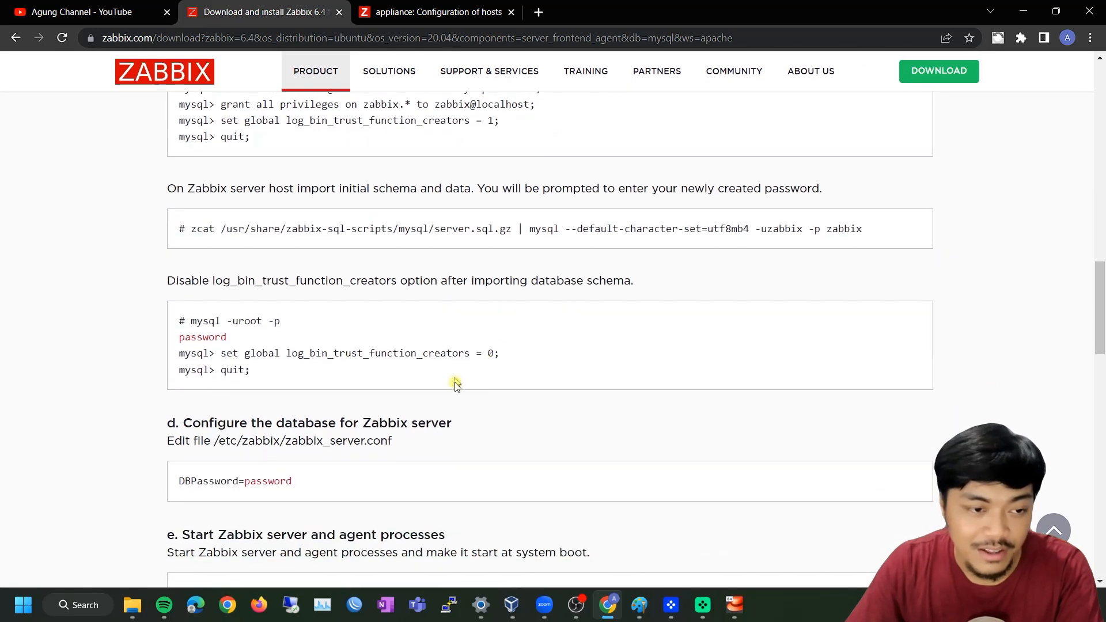
scroll(438, 452, "down", 2)
scroll(493, 247, "up", 1)
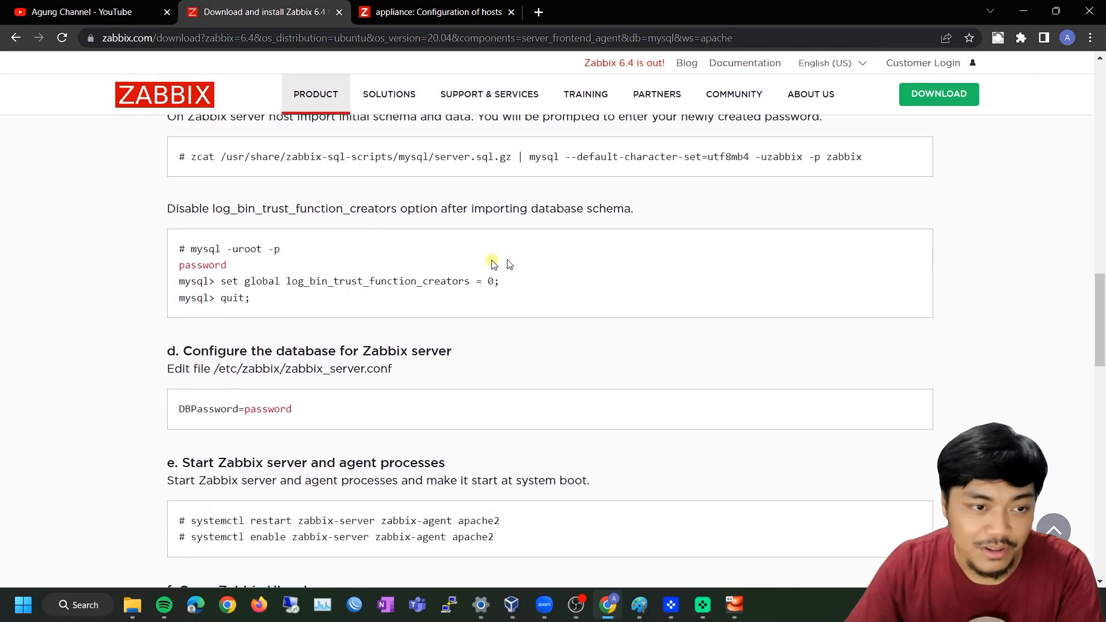
scroll(437, 228, "up", 1)
left_click_drag(198, 188, 853, 188)
left_click(853, 187)
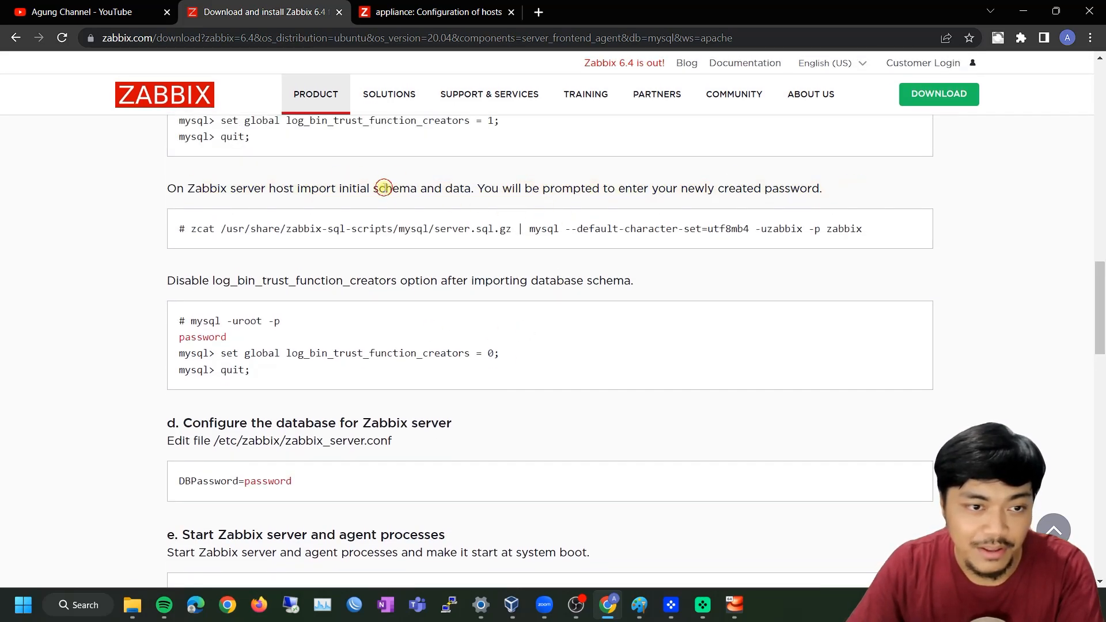
scroll(439, 397, "down", 2)
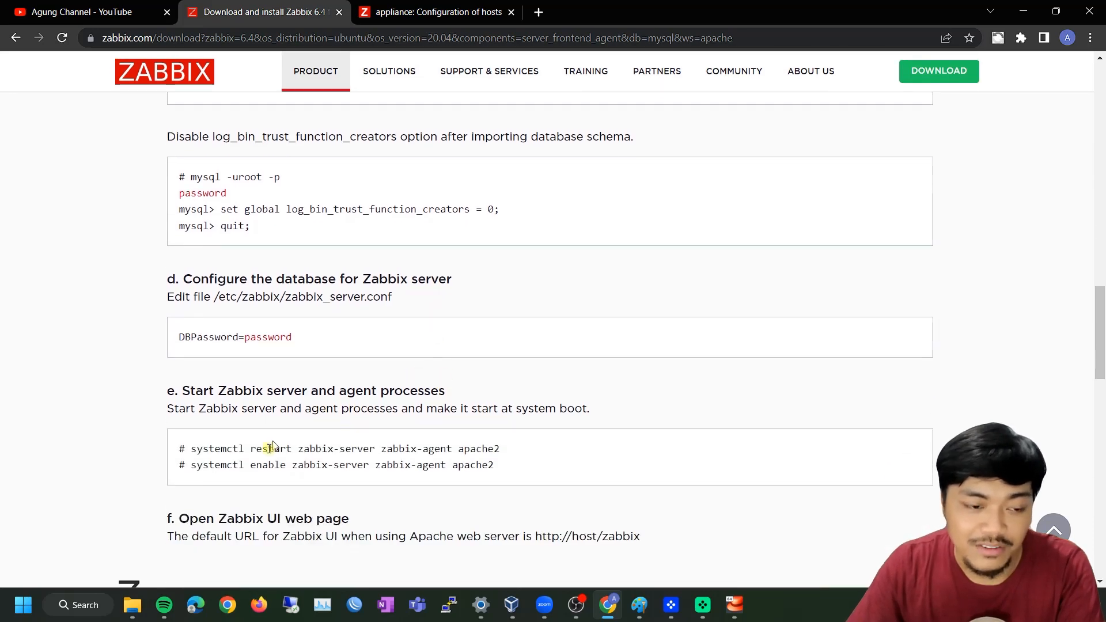
scroll(501, 443, "up", 5)
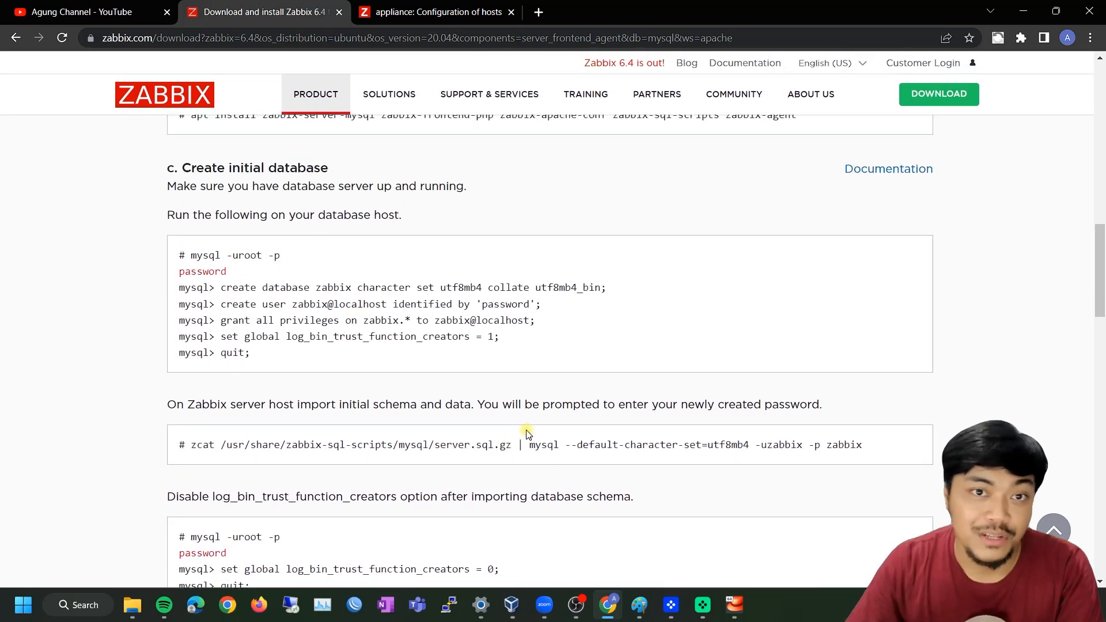
scroll(539, 422, "up", 3)
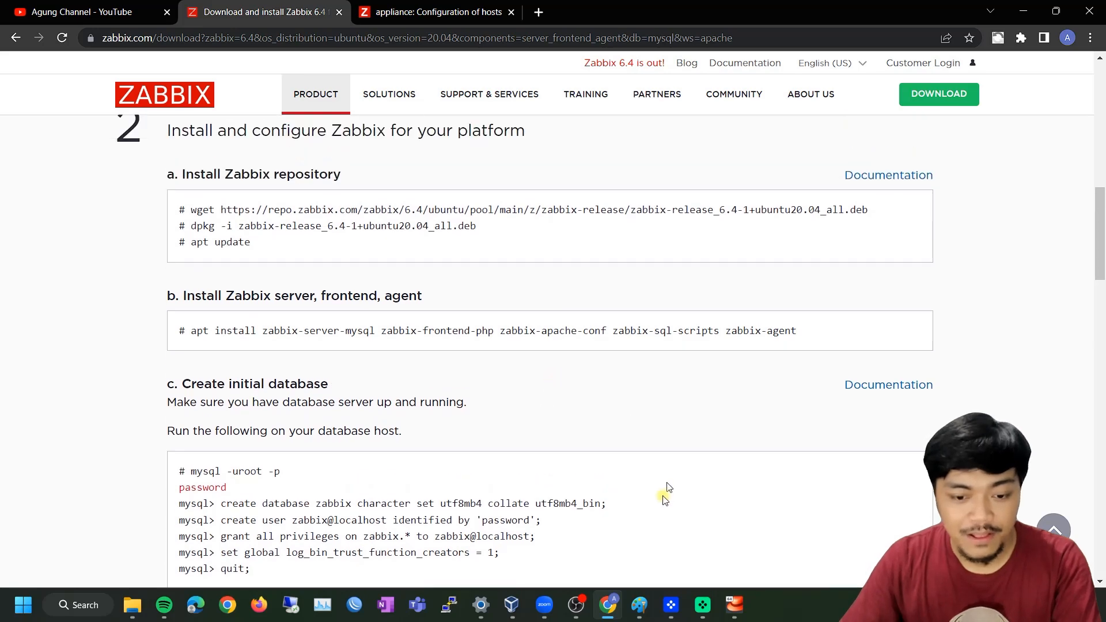
mouse_move(519, 606)
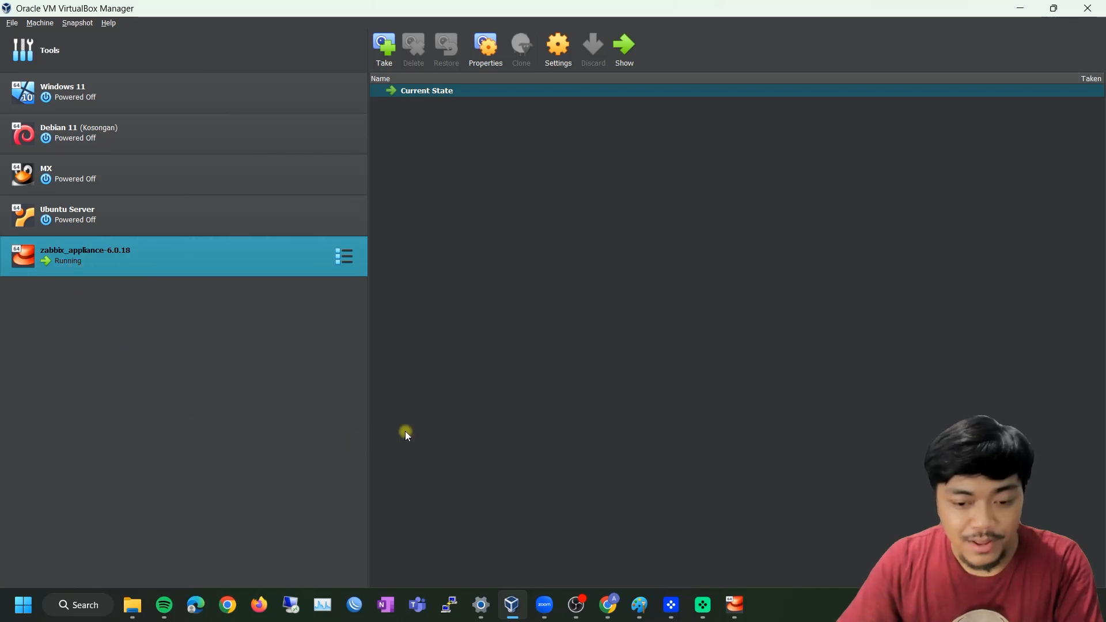
left_click(735, 605)
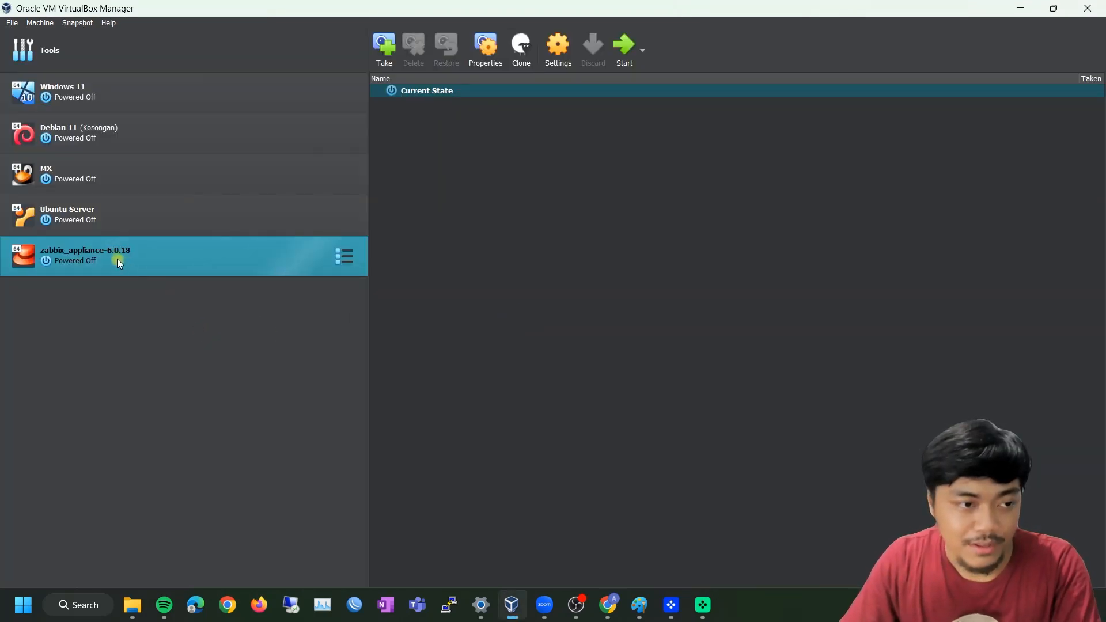
Select Ubuntu Server in VirtualBox Manager, glance at the Zabbix download page, and come back
left_click(85, 222)
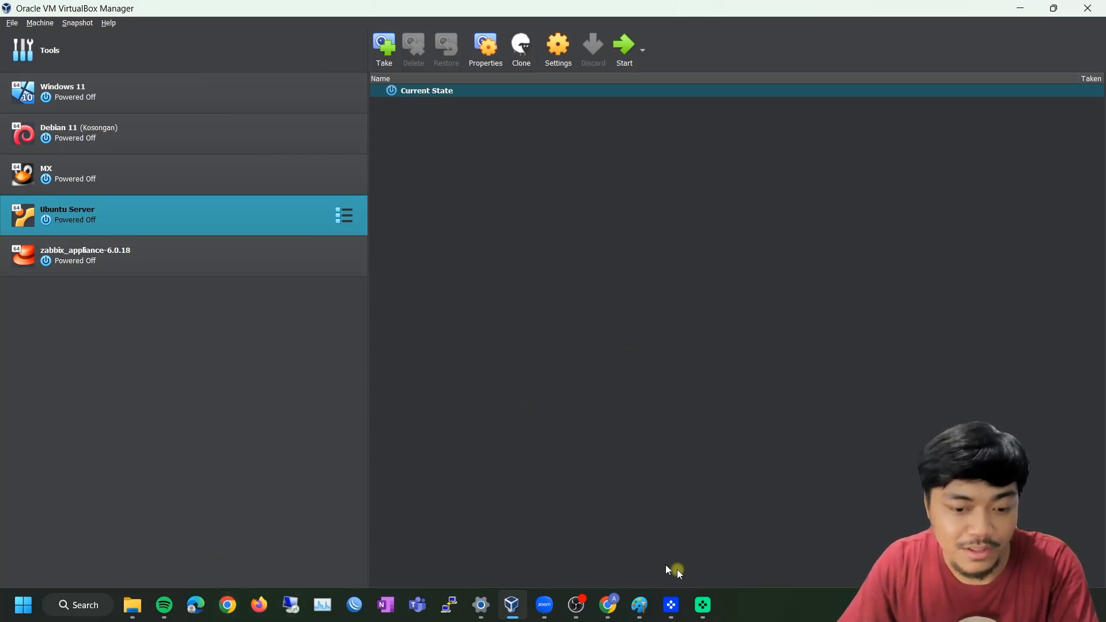
left_click(608, 606)
scroll(449, 311, "up", 5)
scroll(531, 332, "up", 3)
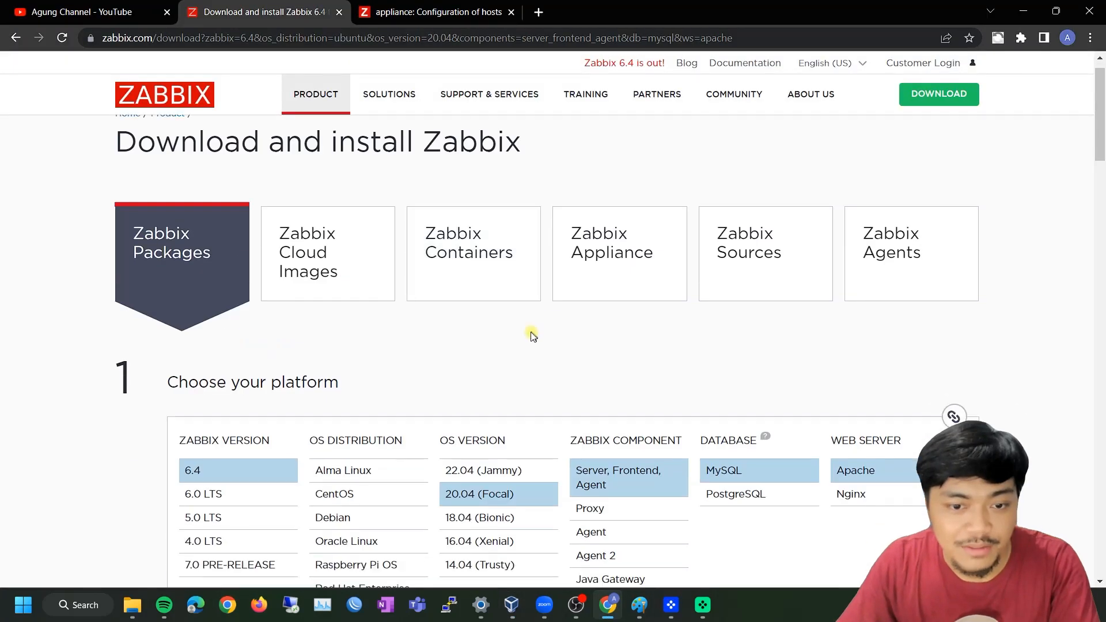
scroll(478, 331, "down", 2)
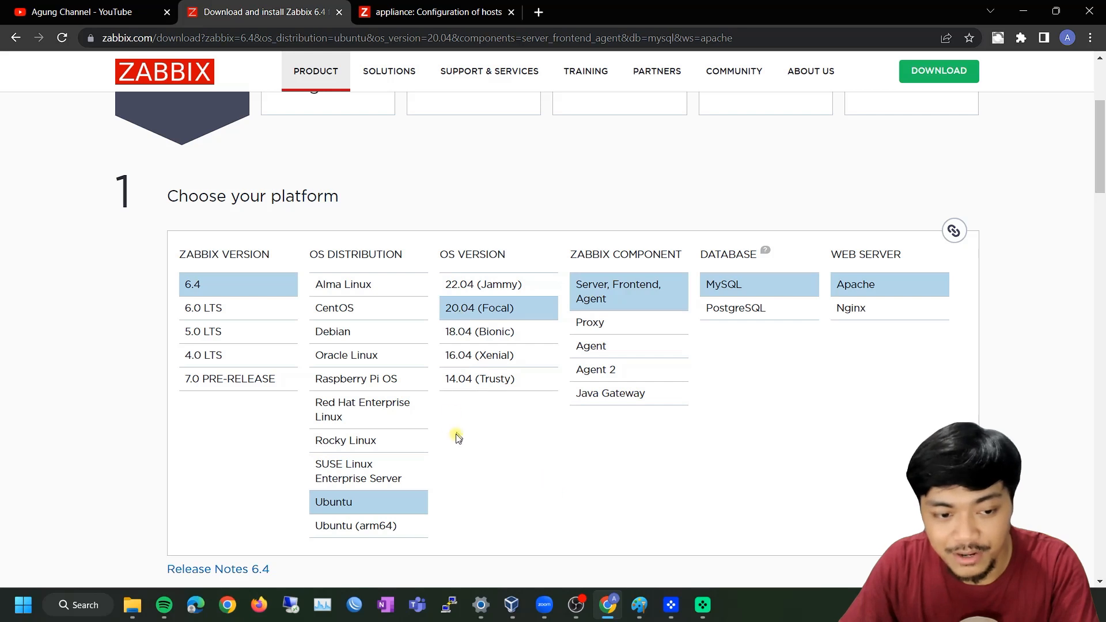
left_click(567, 470)
left_click(511, 605)
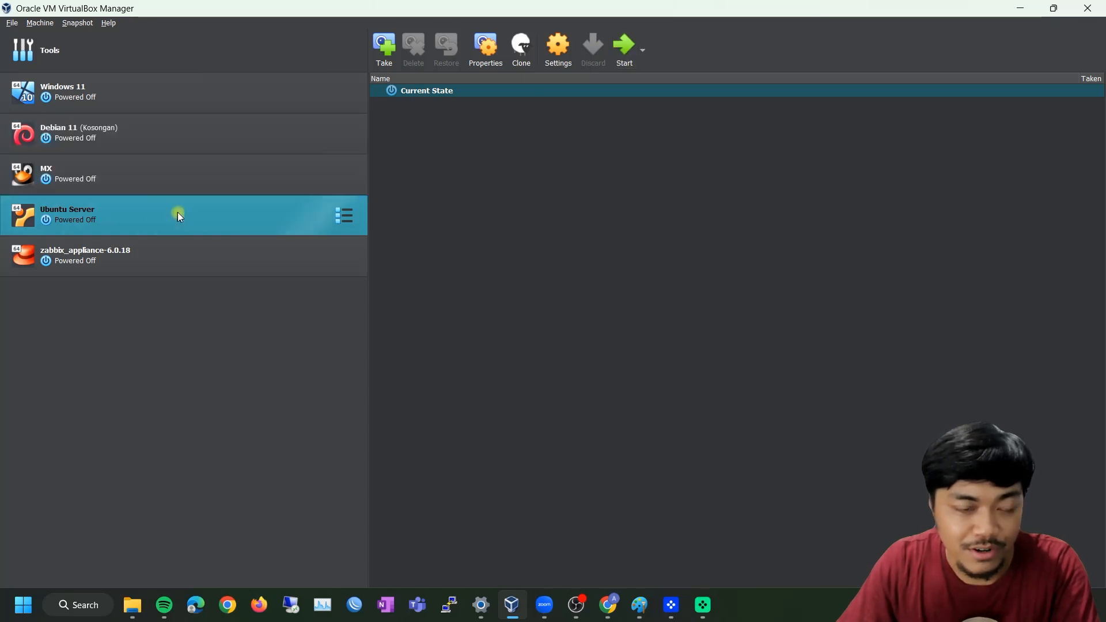
Enable Ubuntu Server's Adapter 2 as Host-only Adapter, save the settings, and boot the VM
left_click(557, 55)
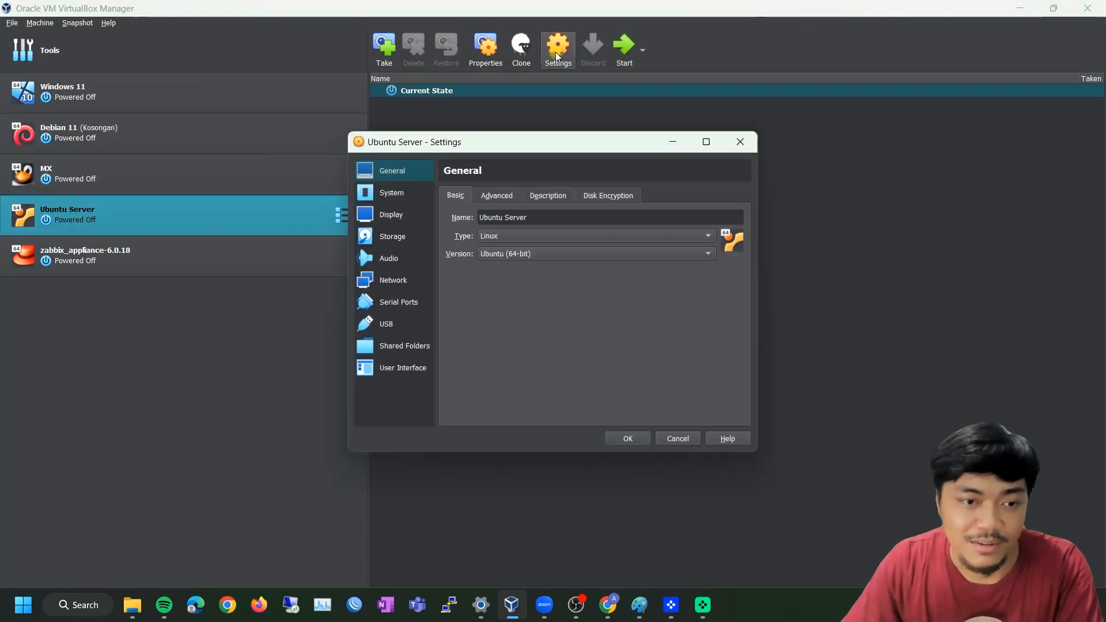
left_click(382, 282)
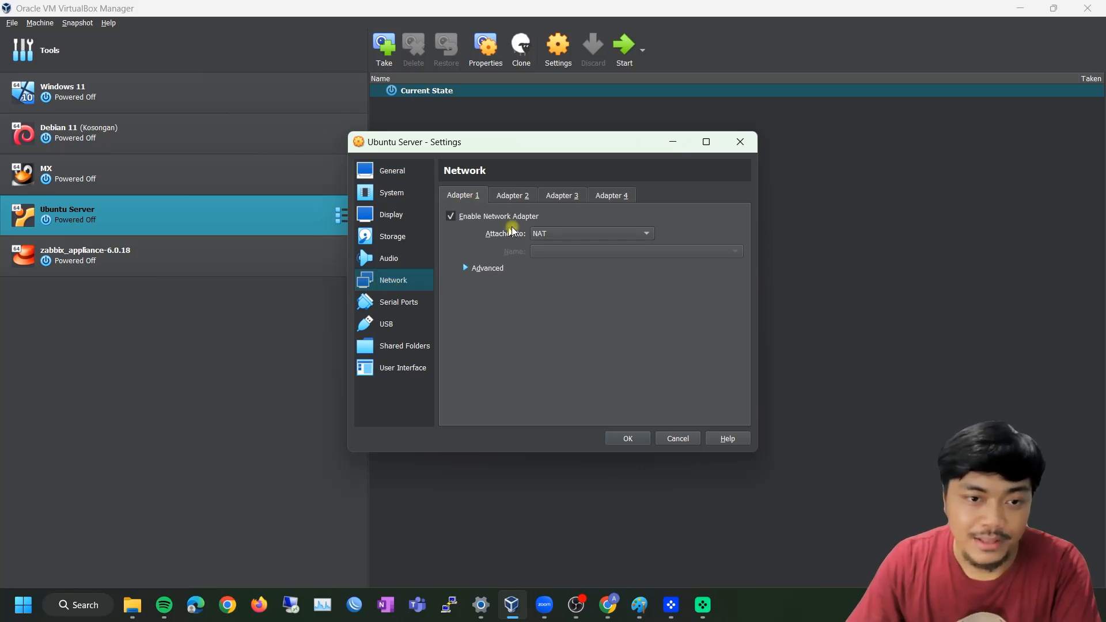
left_click(512, 200)
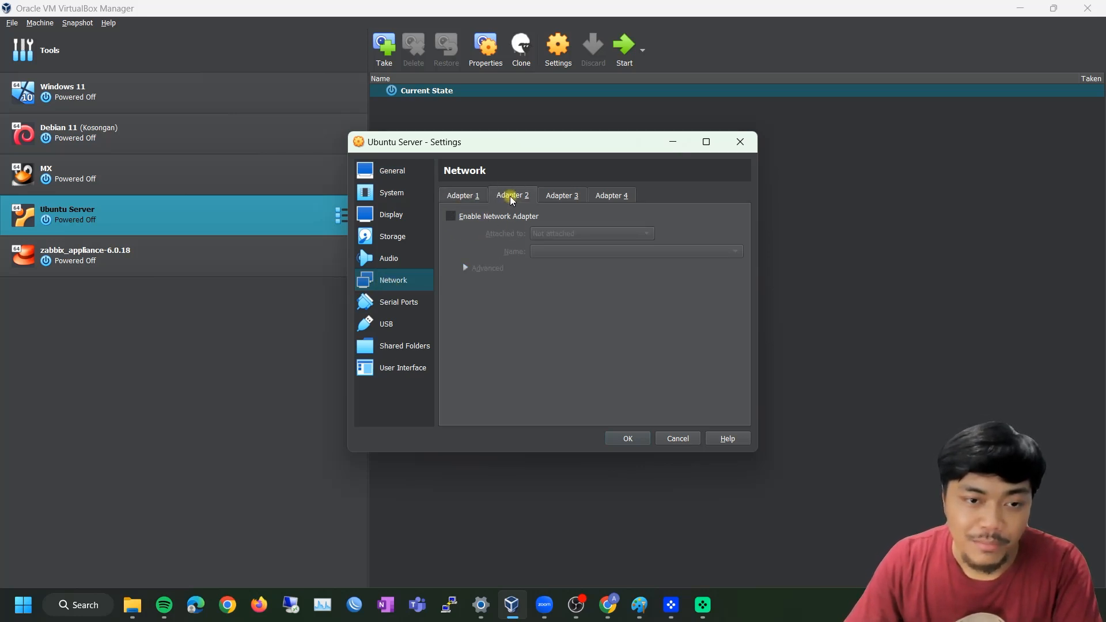
left_click(450, 216)
left_click(551, 234)
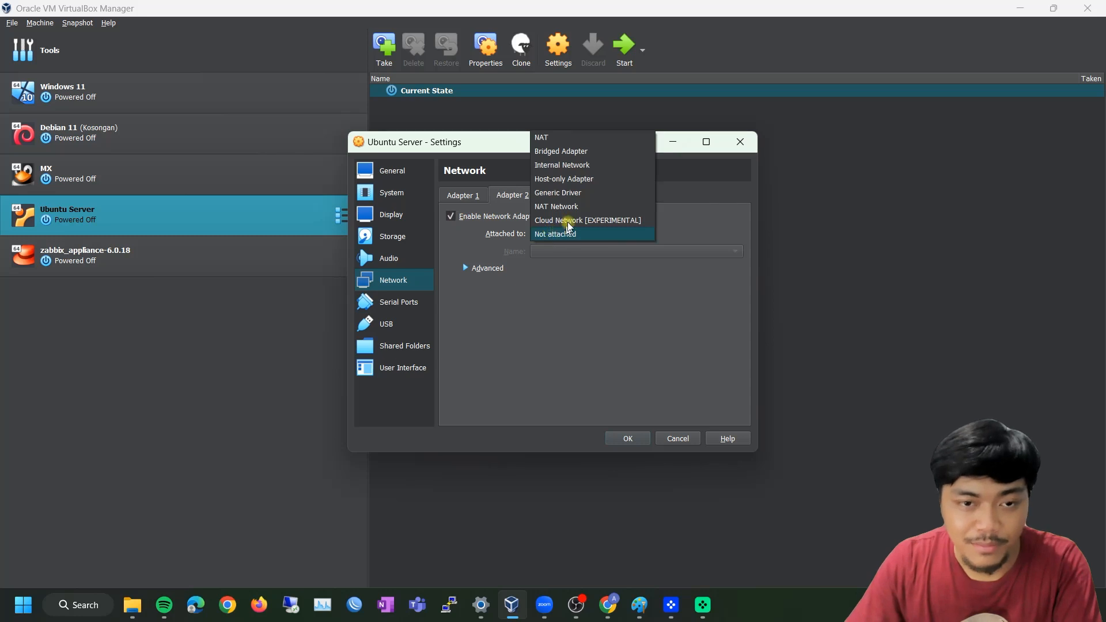
left_click(586, 179)
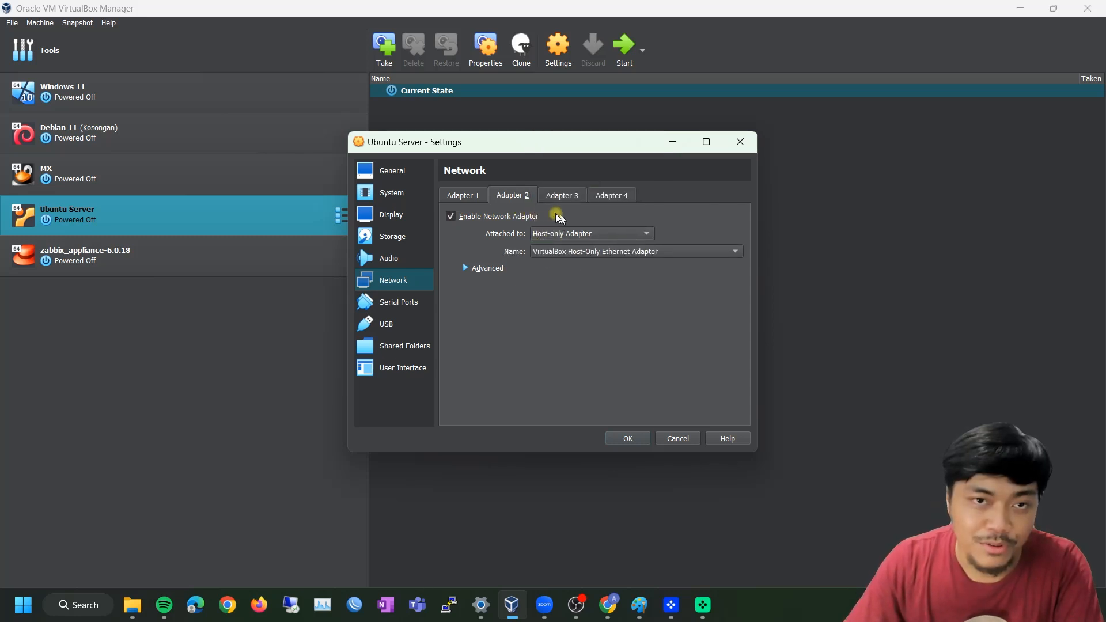
left_click(470, 197)
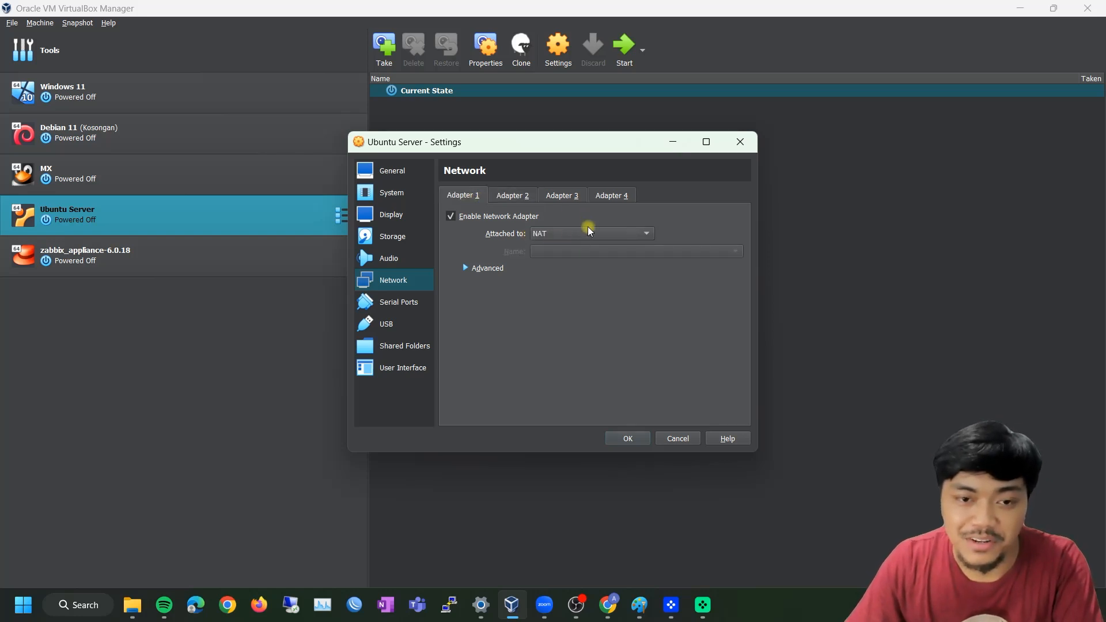
left_click(628, 439)
left_click(630, 57)
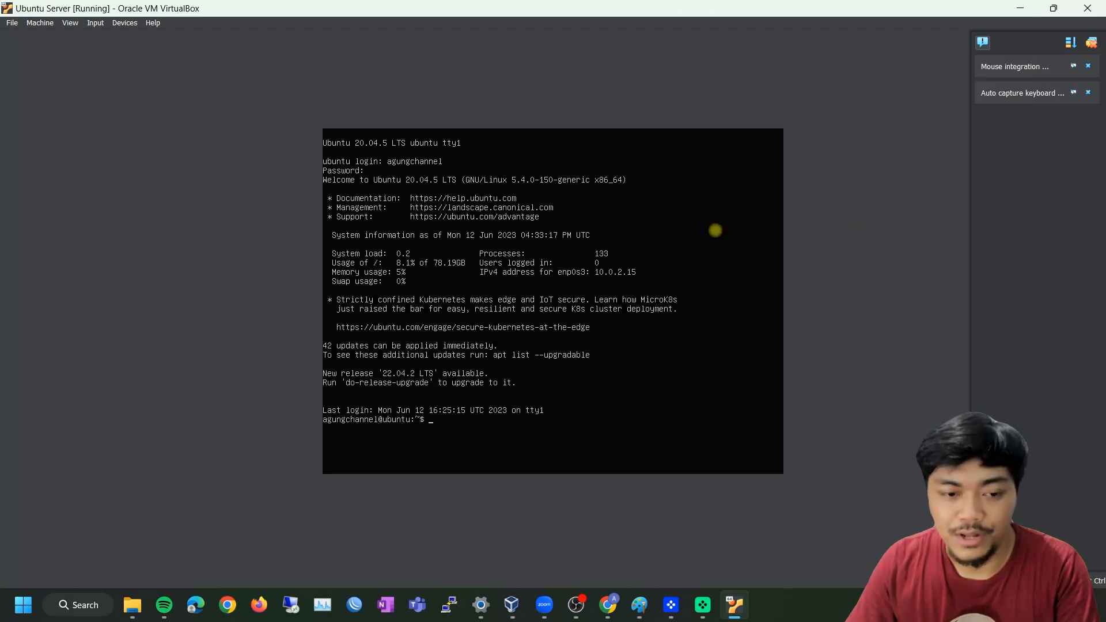
Become root with sudo su - and run ip a, which shows enp0s8 DOWN with no address
type("s")
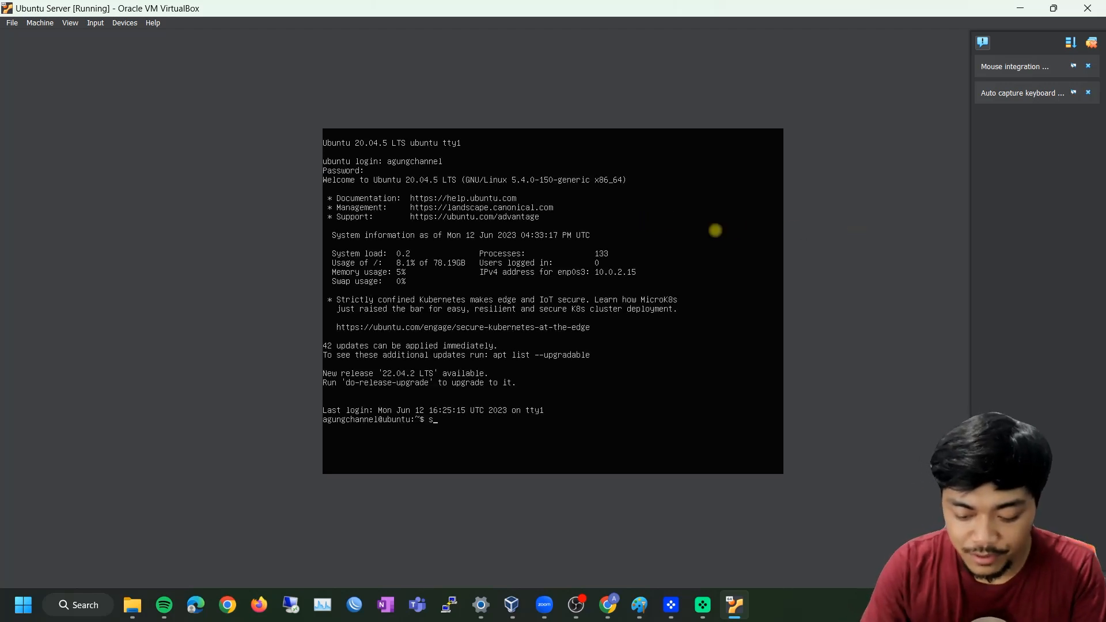
type("udo su -")
key("Return")
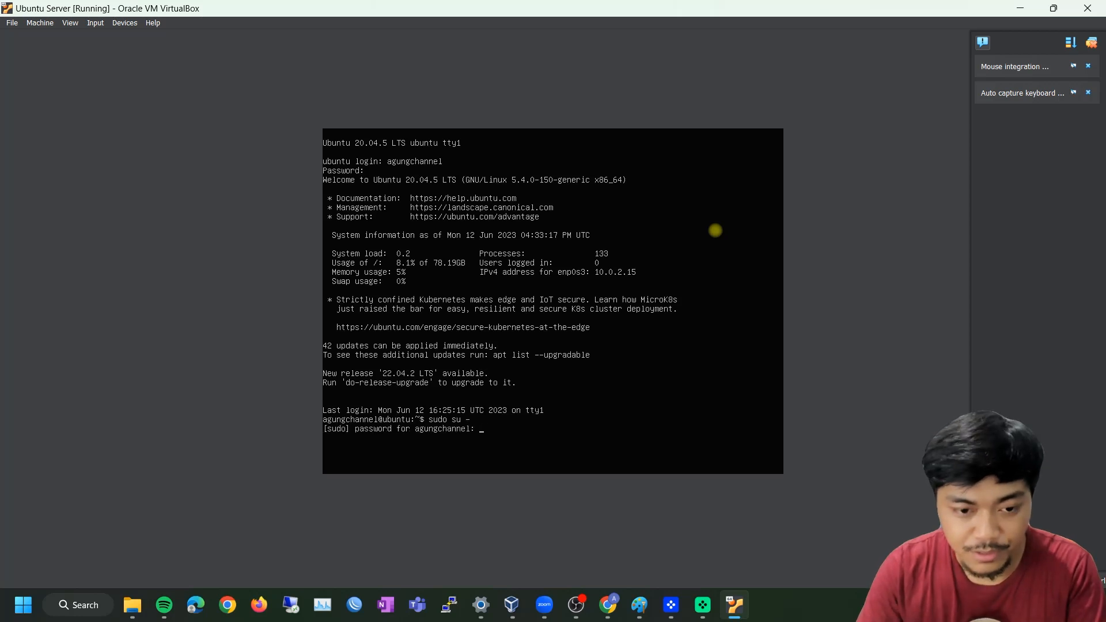
key("Return")
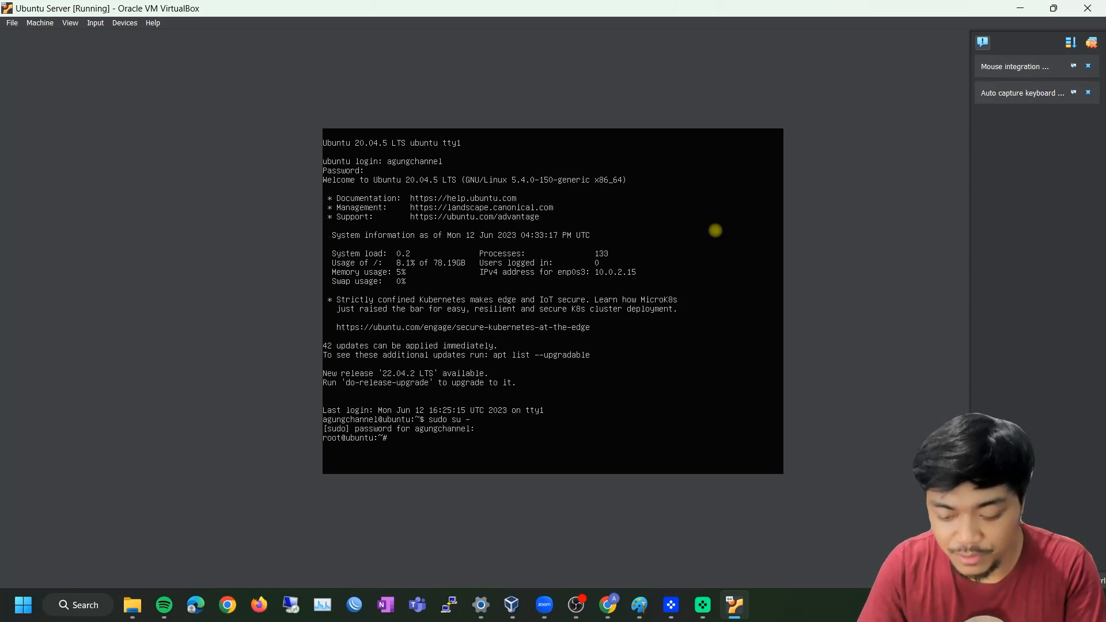
type("ip")
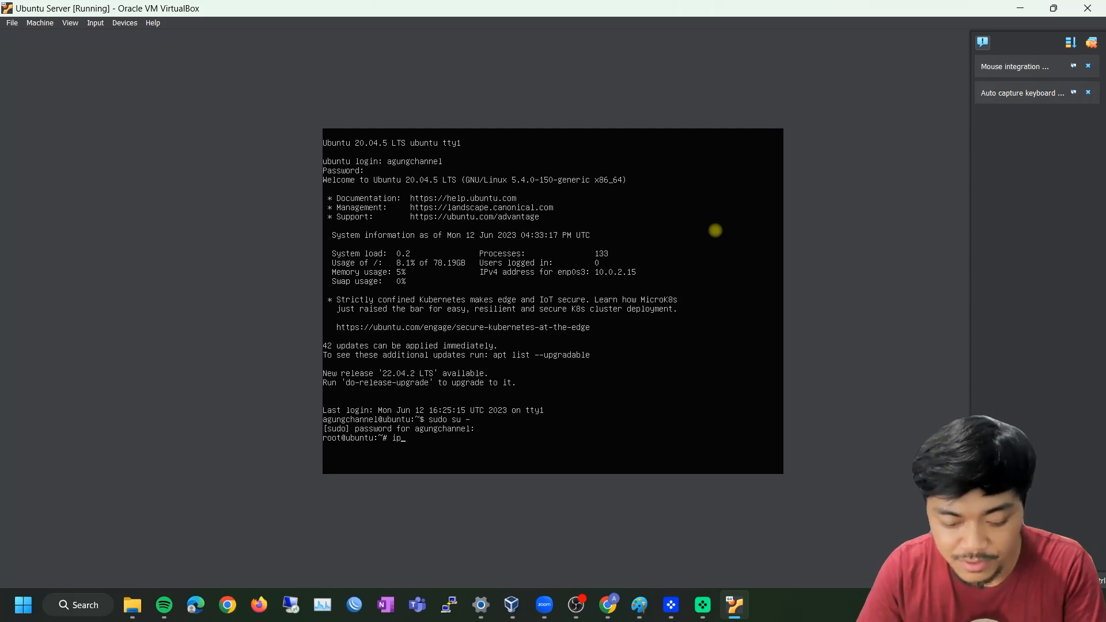
type(" a")
key("Return")
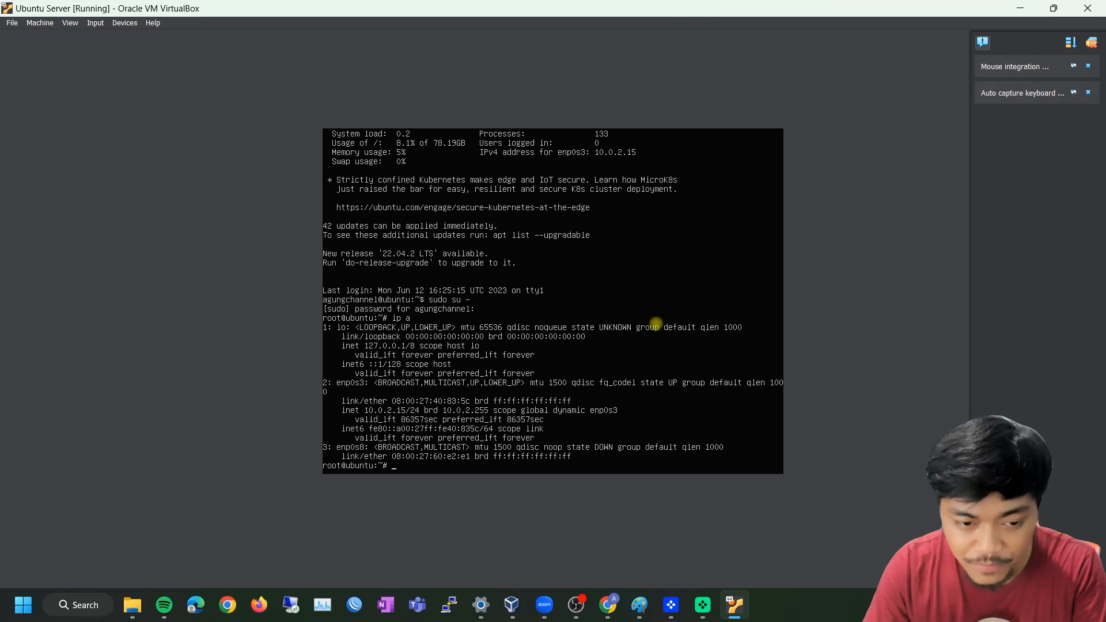
Open /etc/netplan/00-installer-config.yaml in nano
type("nano")
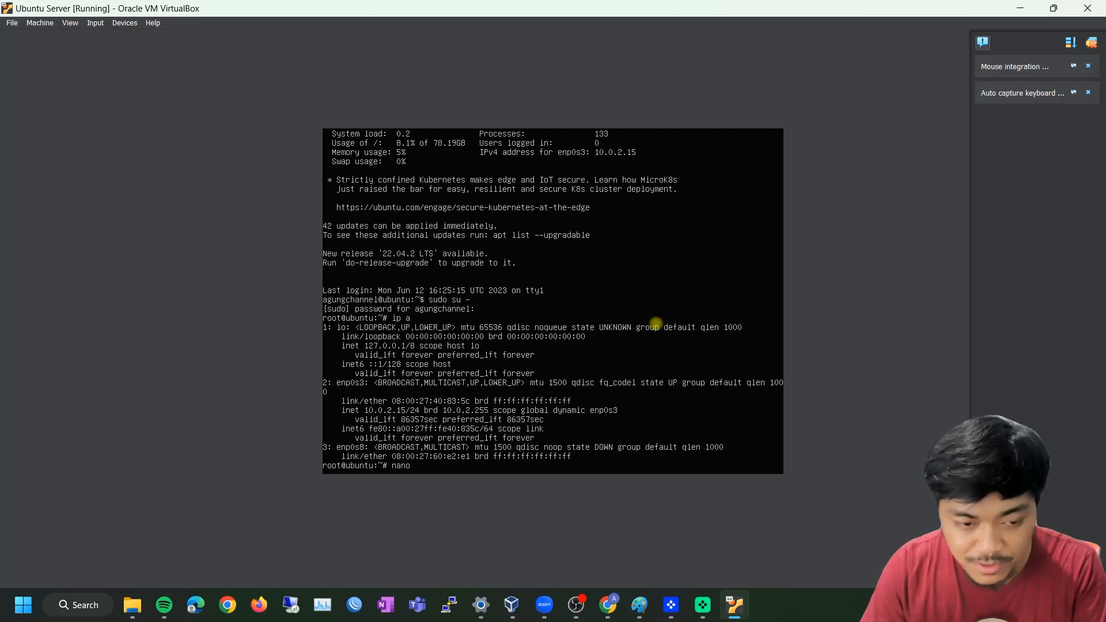
type(" /etc/netpl")
key("Tab")
key("Tab")
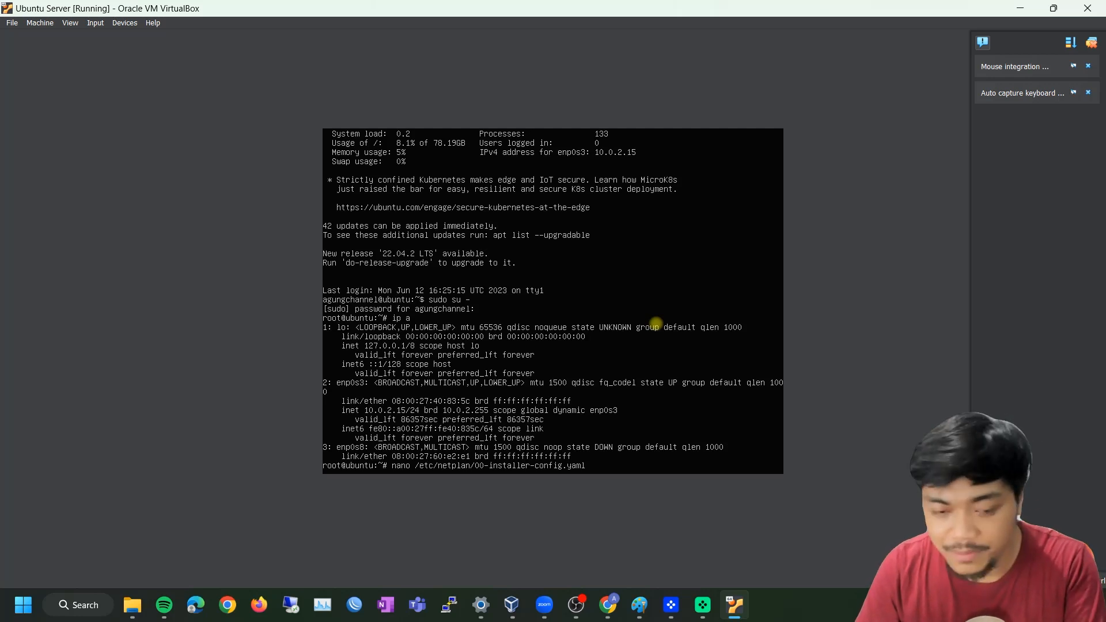
key("Return")
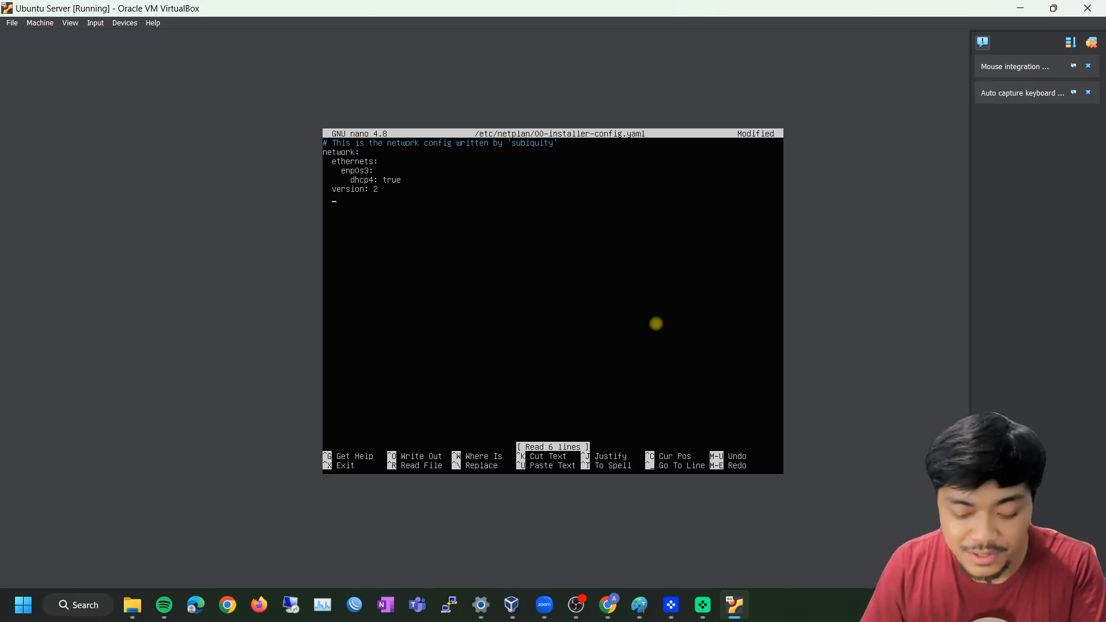
Add an ethernets block for enp0s8 with dhcp4: true and version: 2
type("ether")
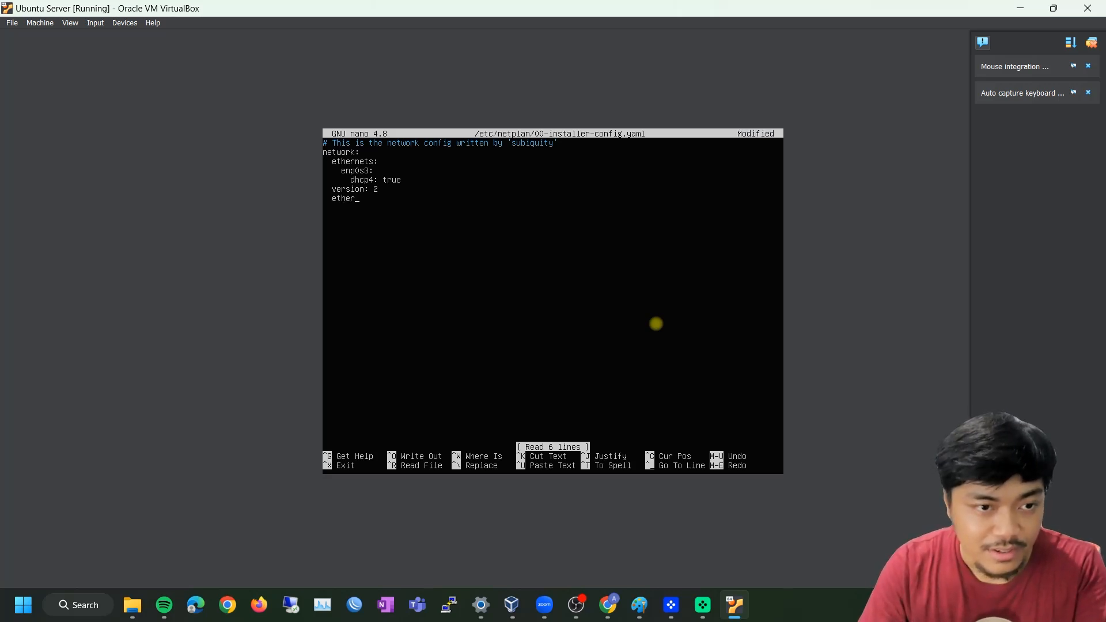
type("nets:")
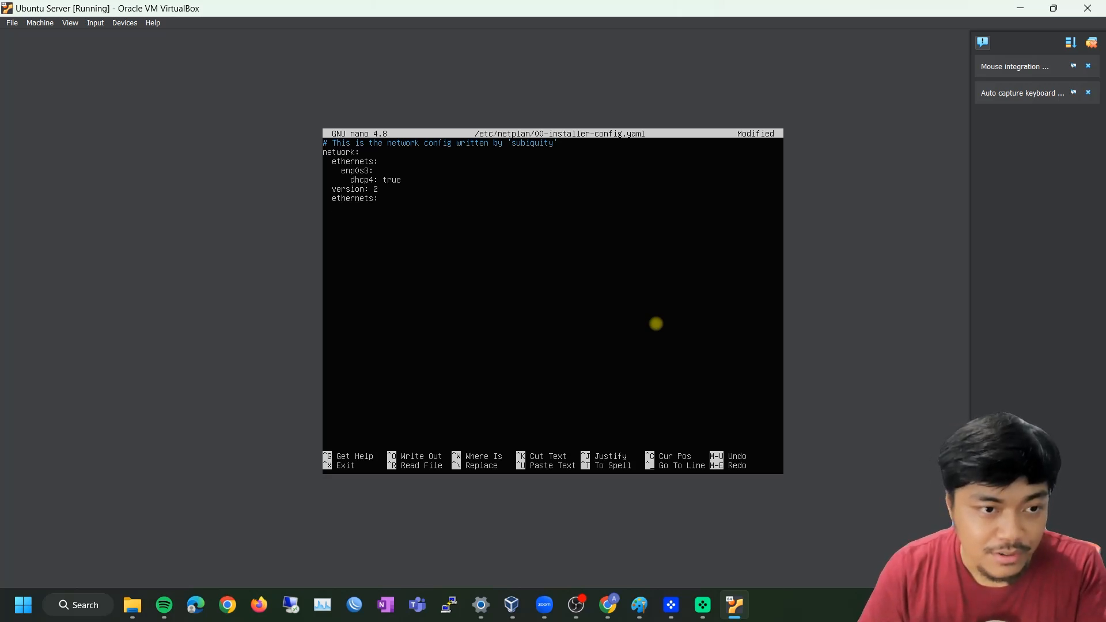
key("Return")
type("en")
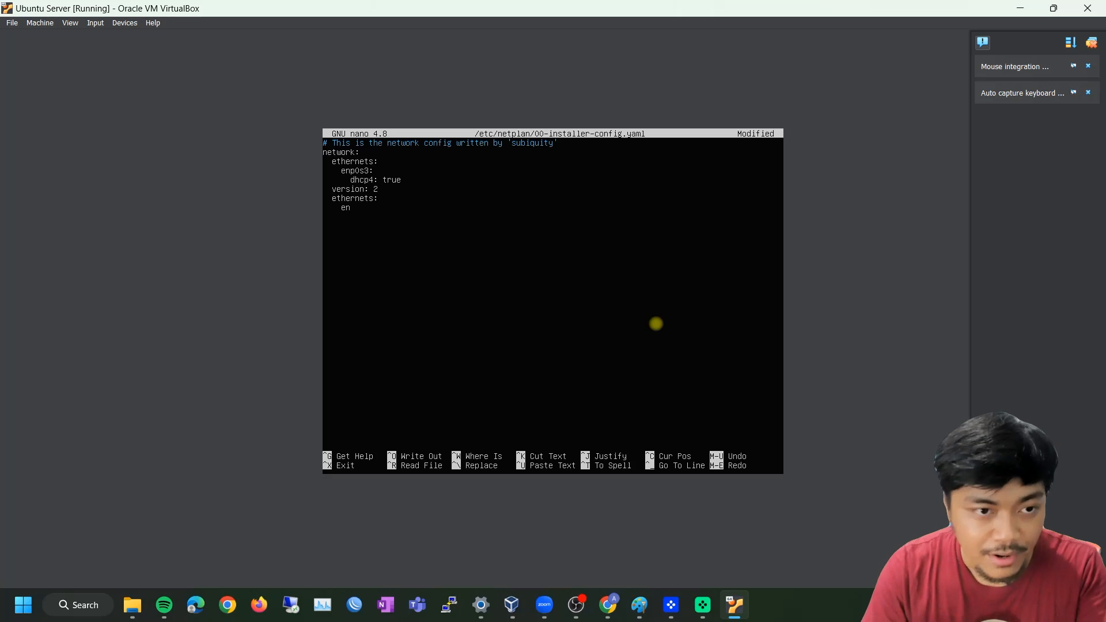
type("p0s8")
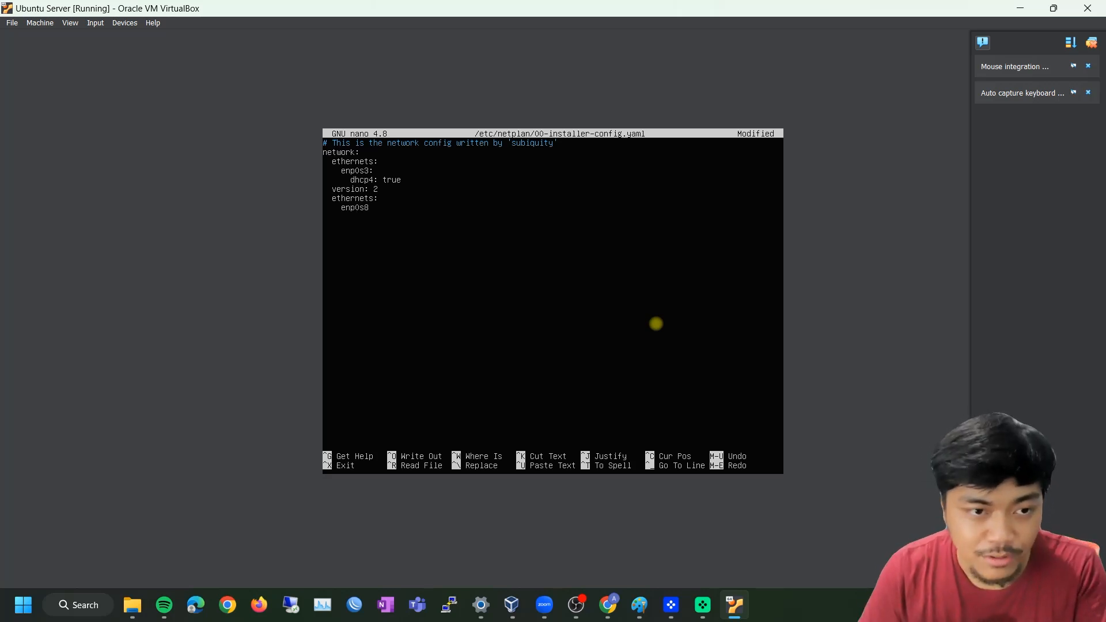
type(":")
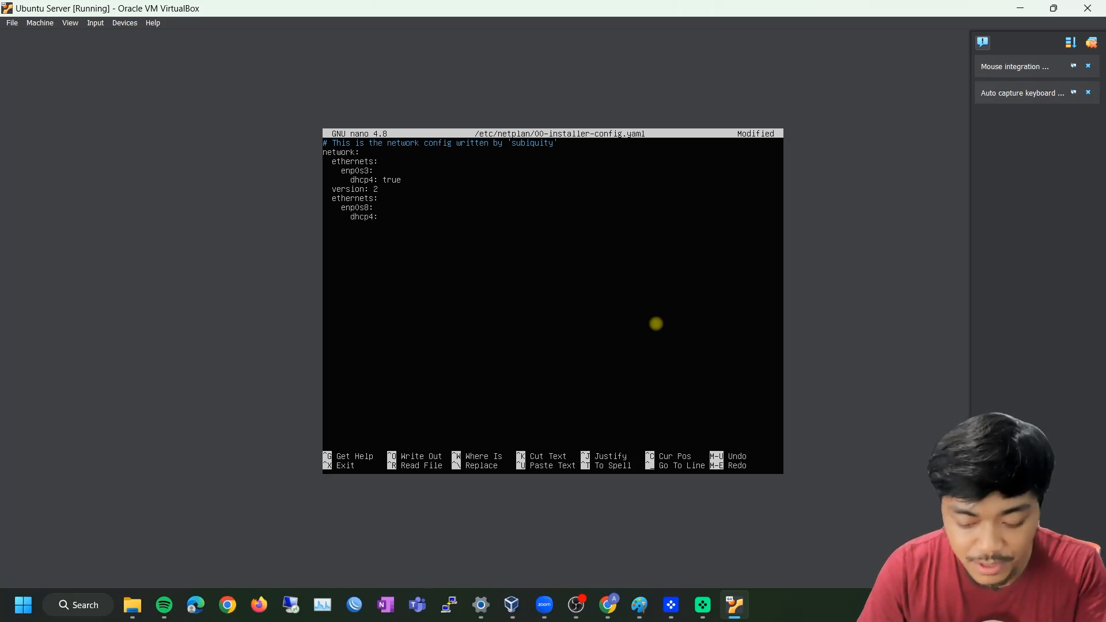
type("rue")
key("Return")
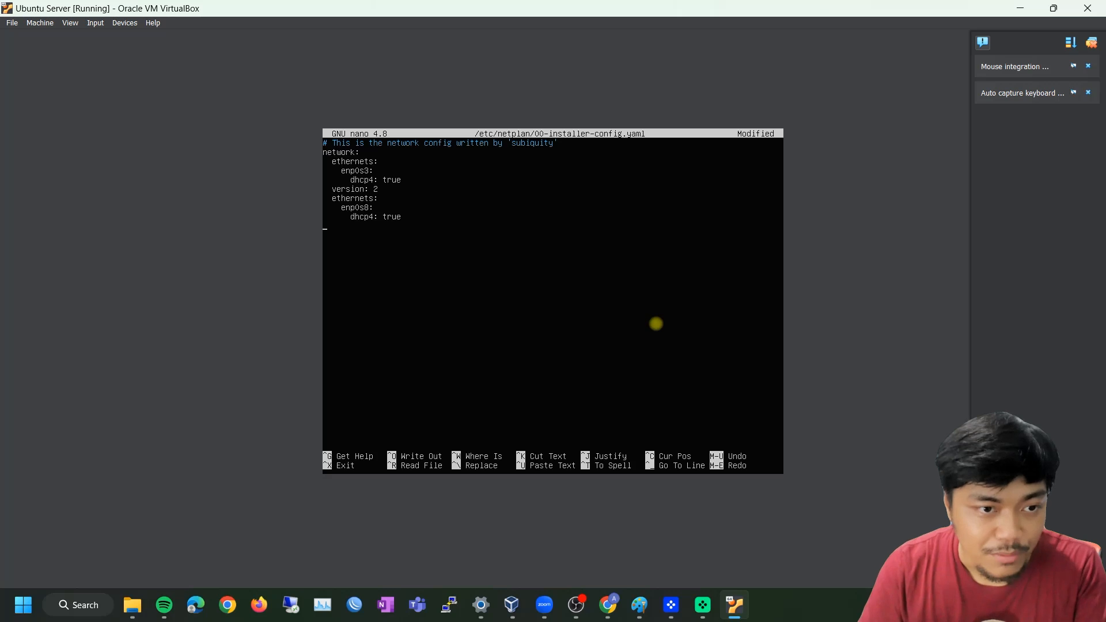
type("version2")
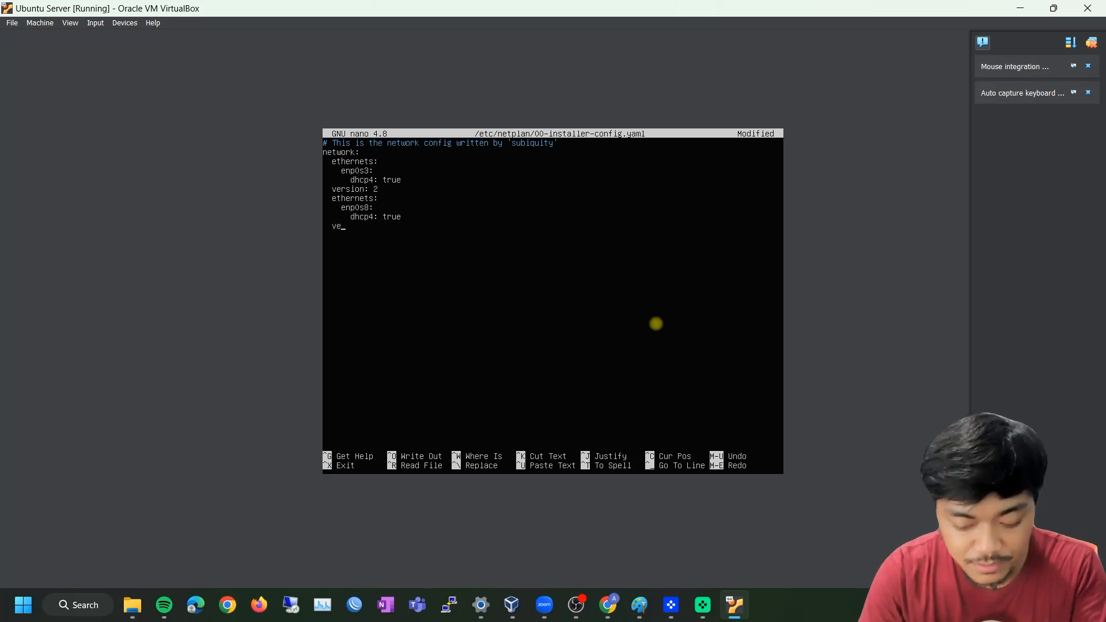
key("BackSpace")
type(": 2")
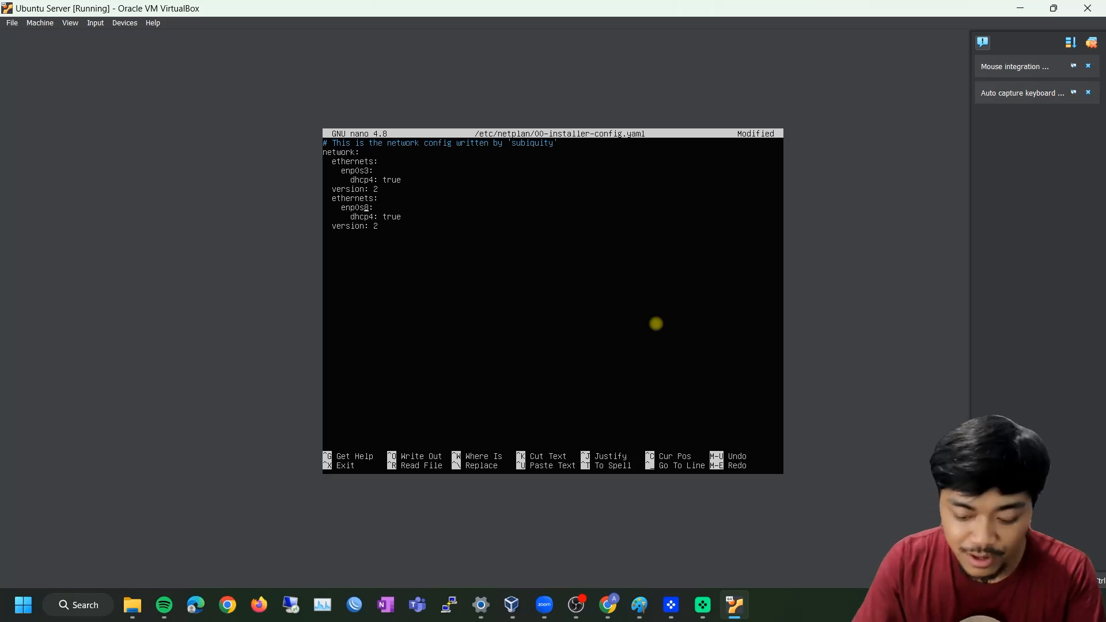
Save the netplan file and exit nano back to the root prompt
key("ctrl+o")
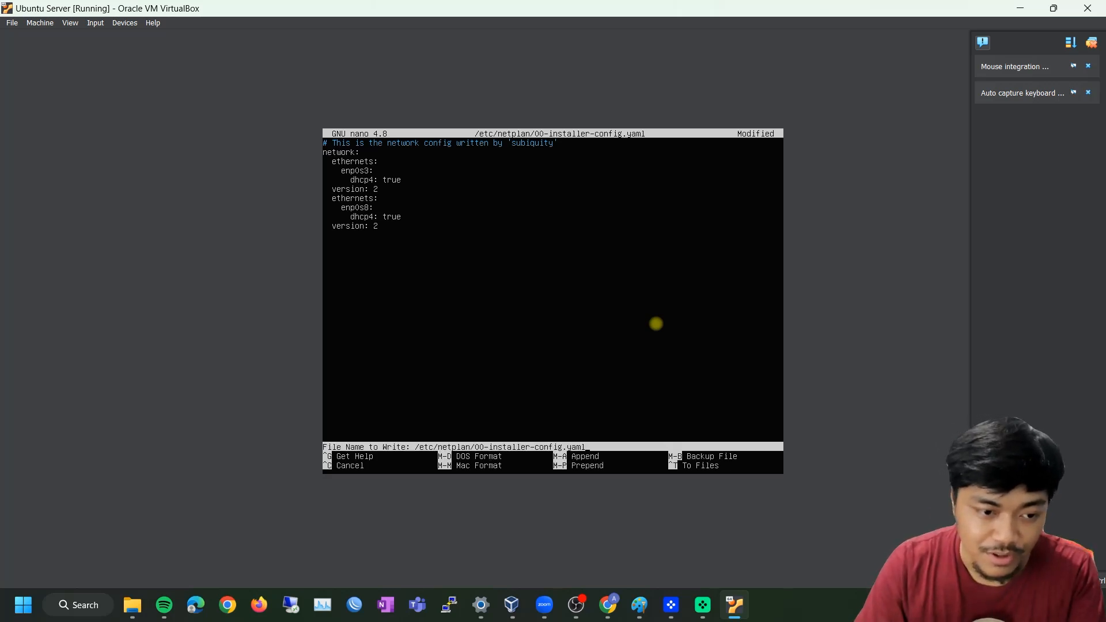
key("Return")
key("ctrl+x")
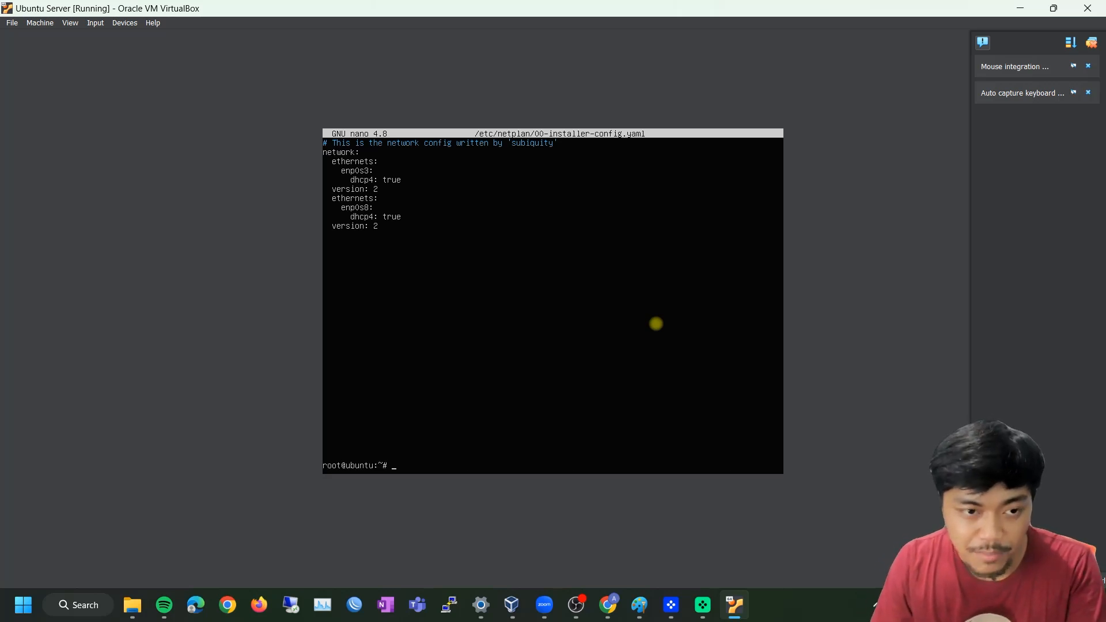
Run netplan apply, then confirm with ip a that enp0s8 is UP at 192.168.56.105/24
type("netplan appl")
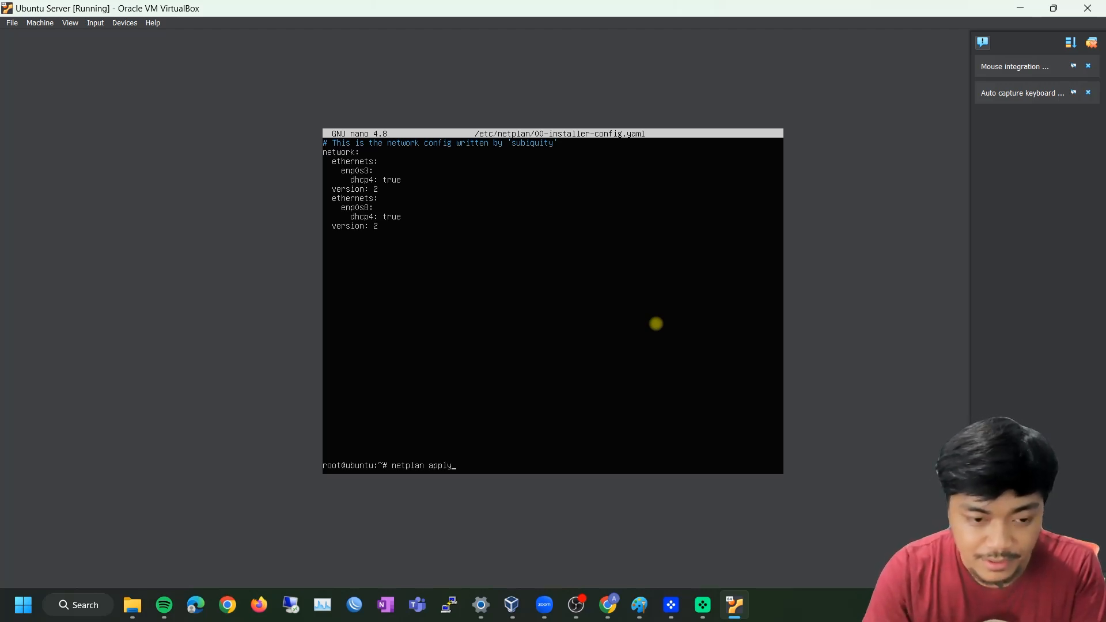
type("y")
key("Return")
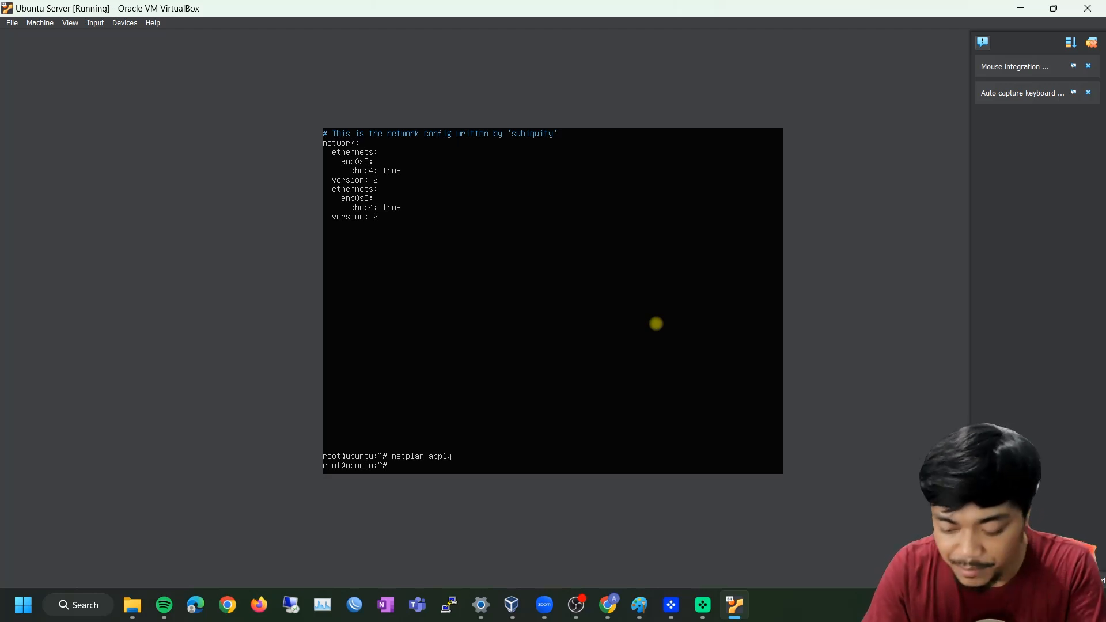
type("ip a")
key("Return")
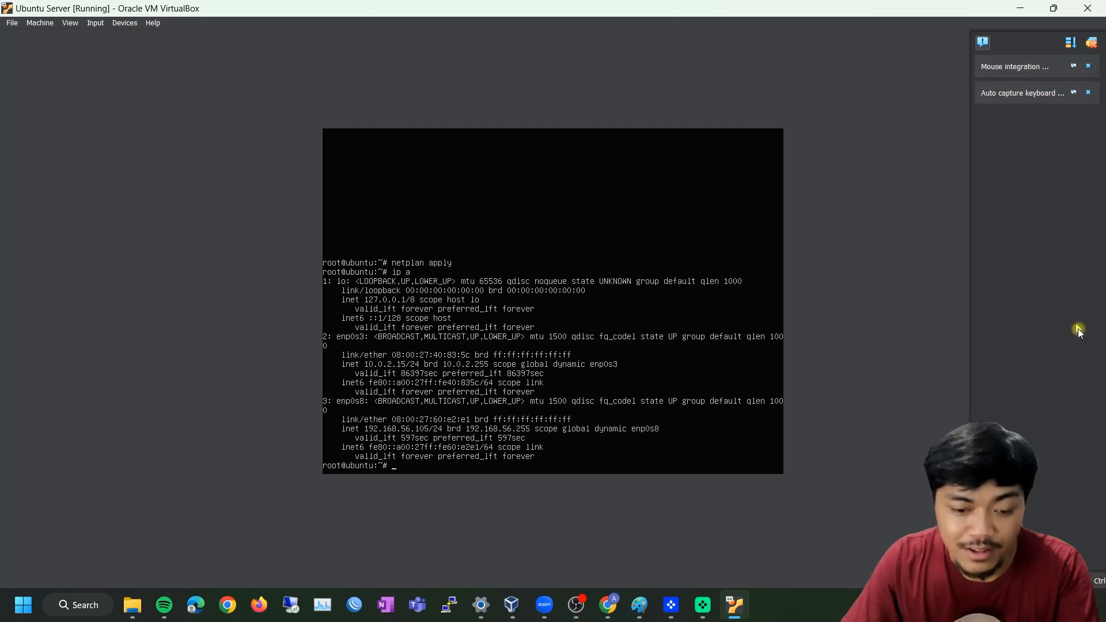
Connect PuTTY to host 192.168.56.105 and accept the server's host key
left_click(450, 604)
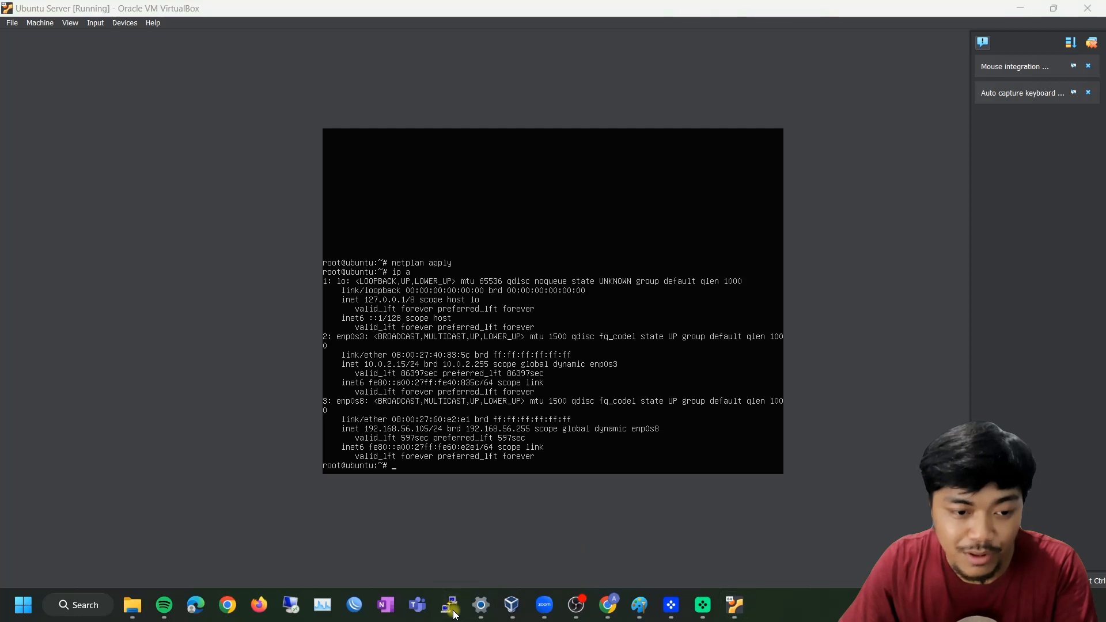
left_click_drag(541, 165, 960, 156)
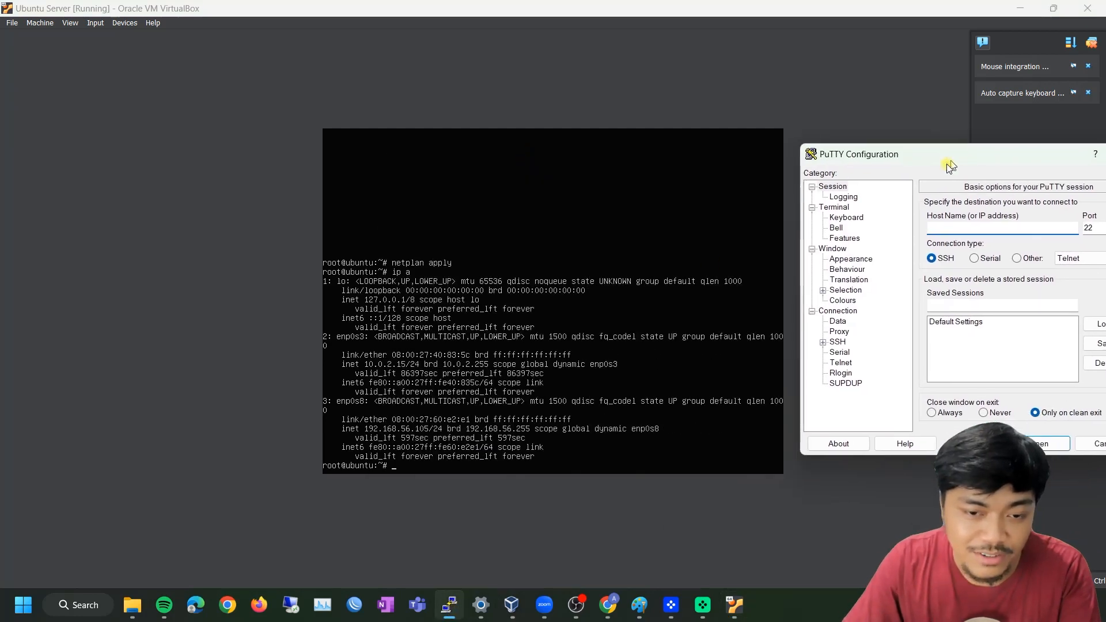
left_click_drag(880, 153, 782, 135)
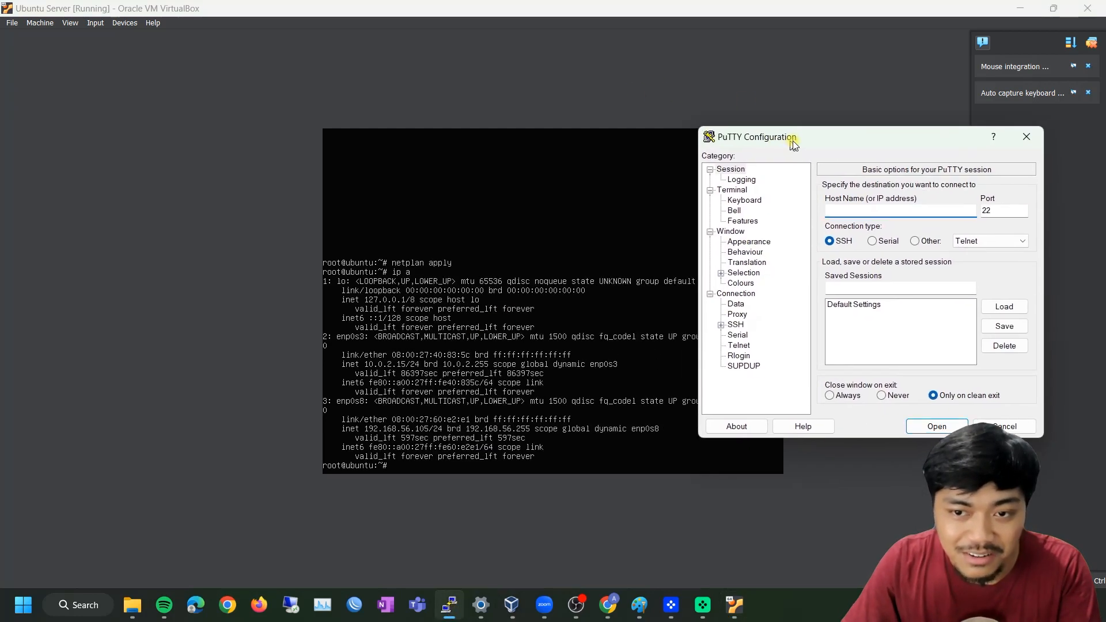
left_click(851, 208)
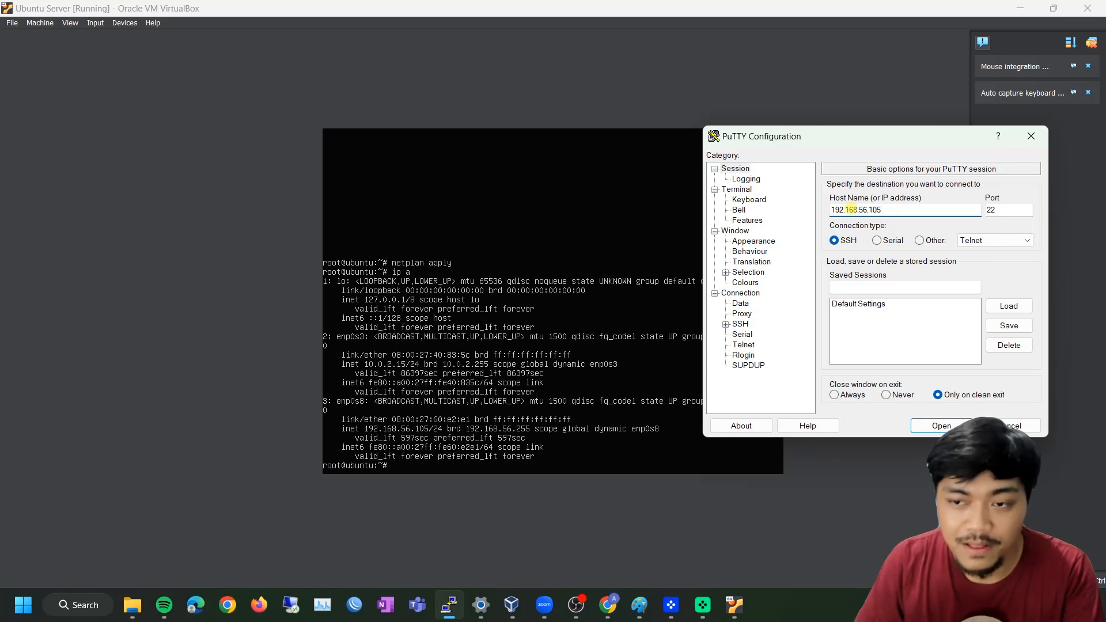
key("Return")
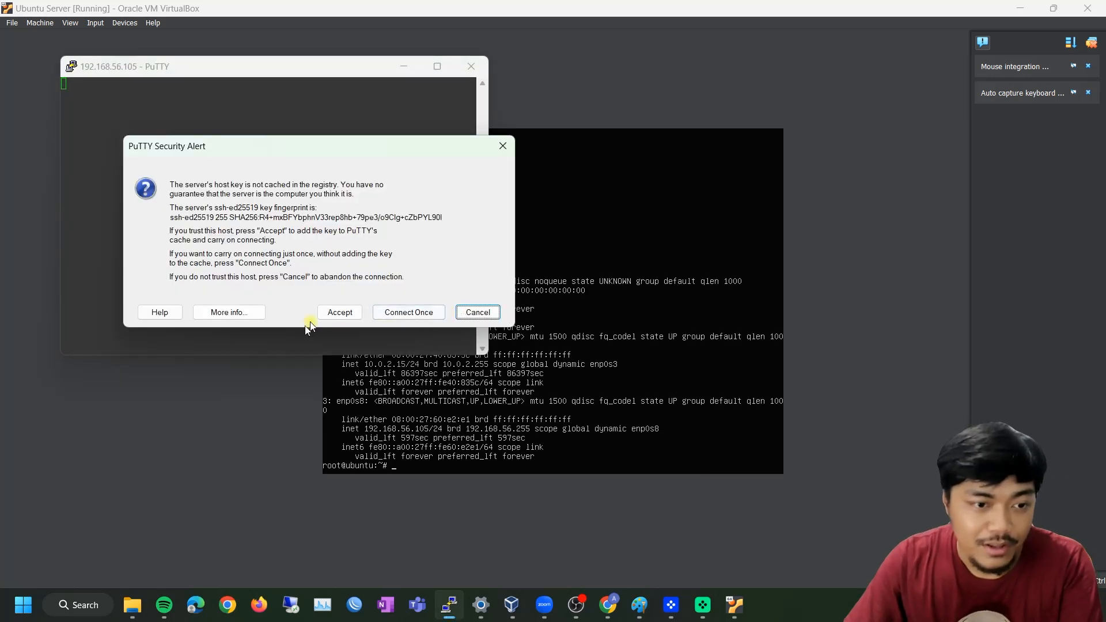
left_click(340, 311)
Log in to the Ubuntu shell with the user's login name and password
left_click_drag(243, 67, 529, 149)
type("agungchannel")
key("Return")
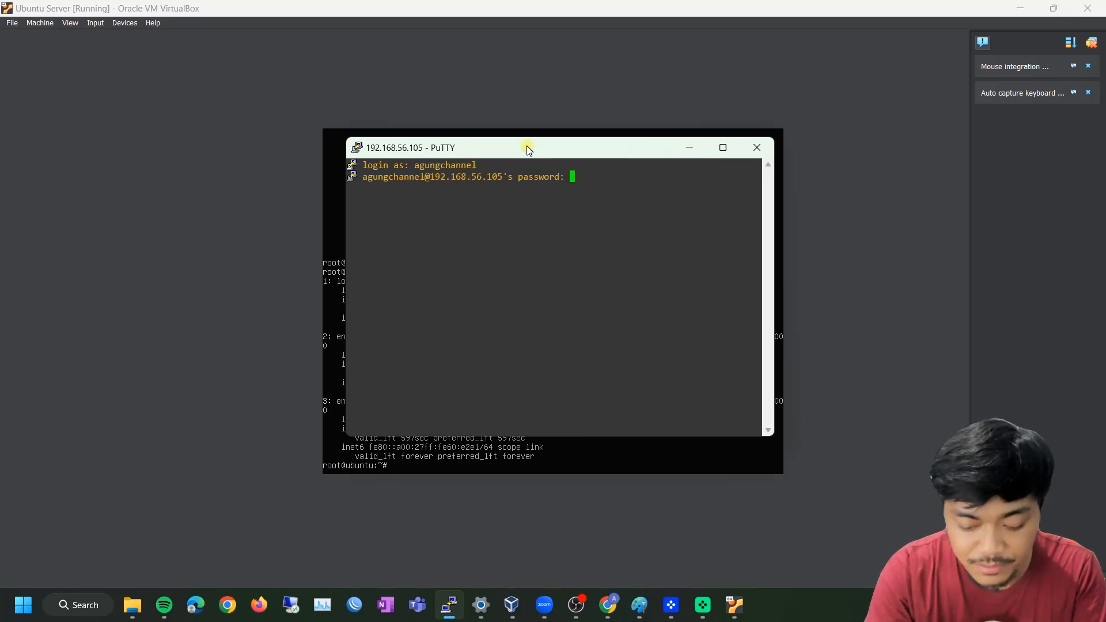
key("Return")
left_click_drag(528, 149, 577, 151)
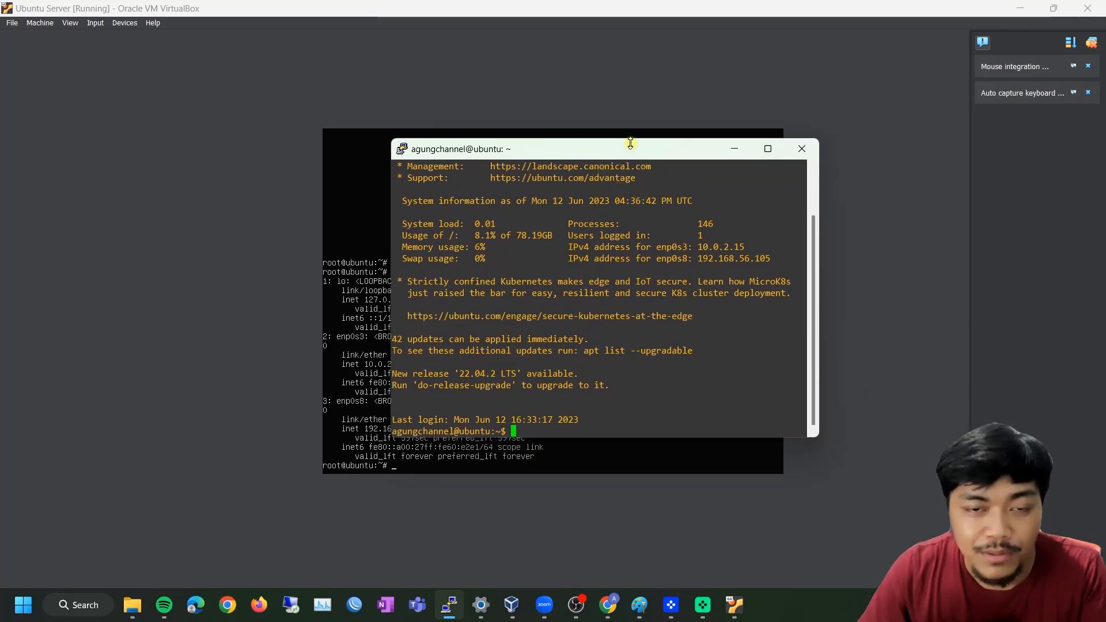
left_click_drag(621, 150, 568, 150)
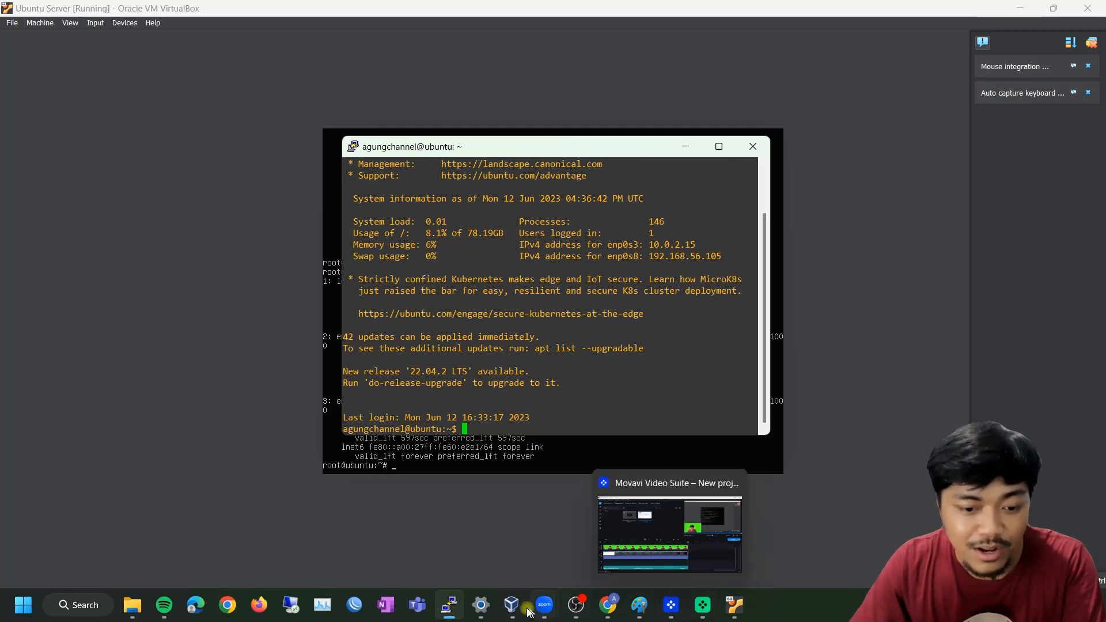
Set the Zabbix download page to 6.0 LTS, Ubuntu 20.04 (Focal) and Apache
mouse_move(738, 612)
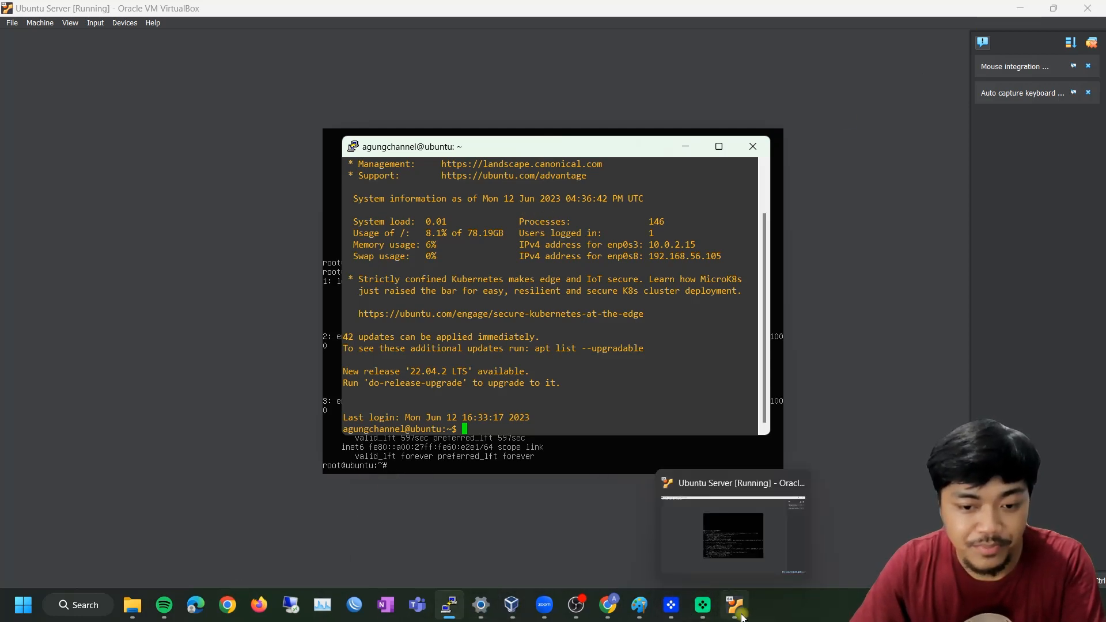
left_click(608, 604)
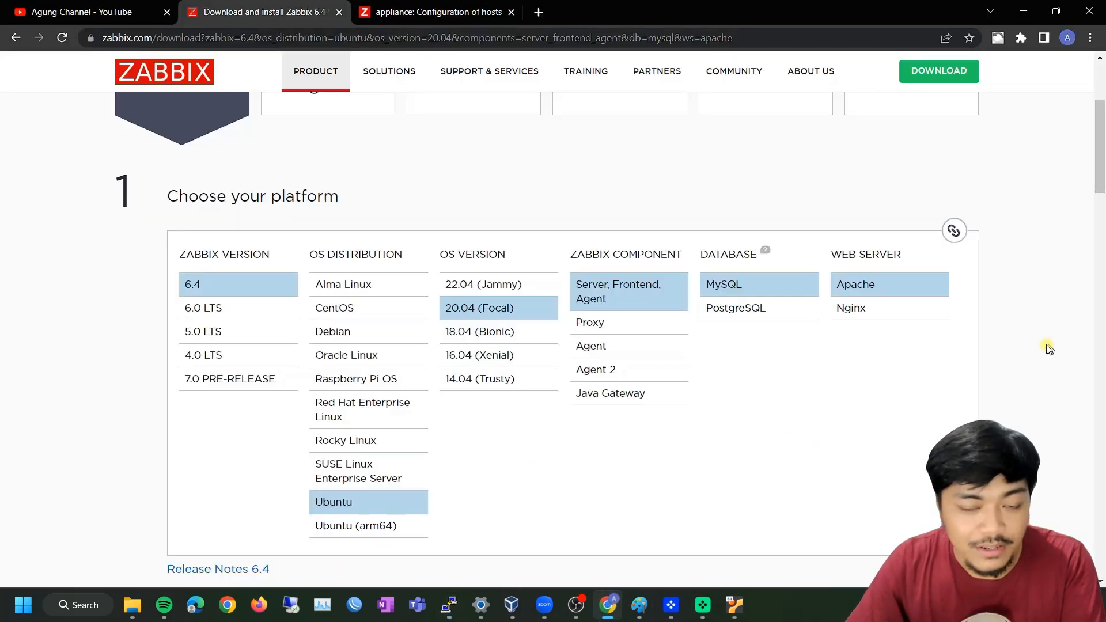
scroll(1048, 347, "down", 2)
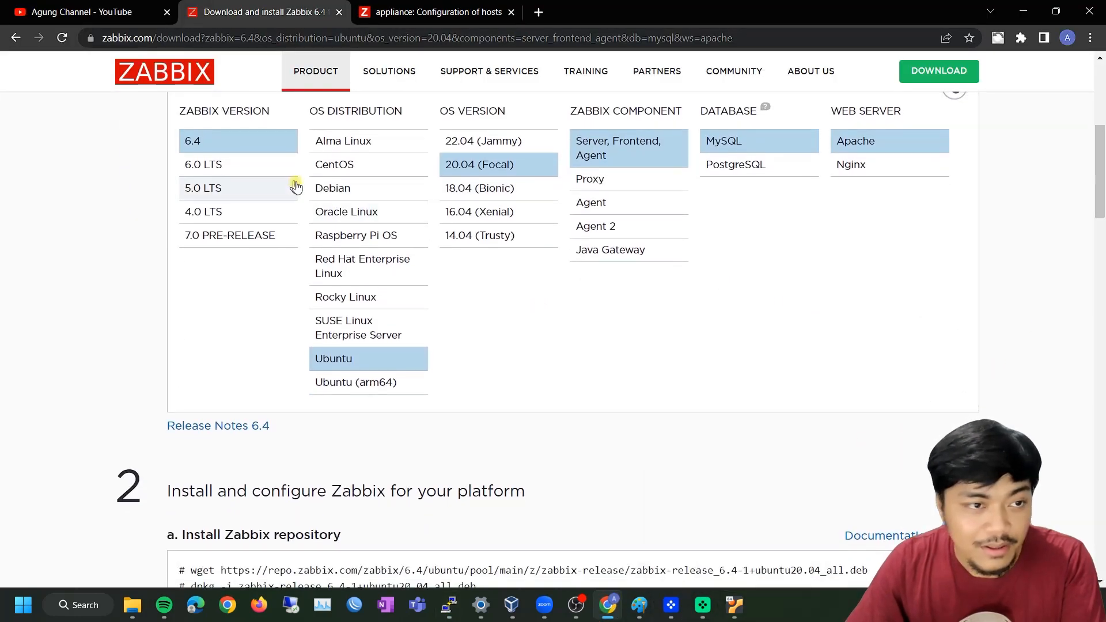
scroll(295, 186, "up", 5)
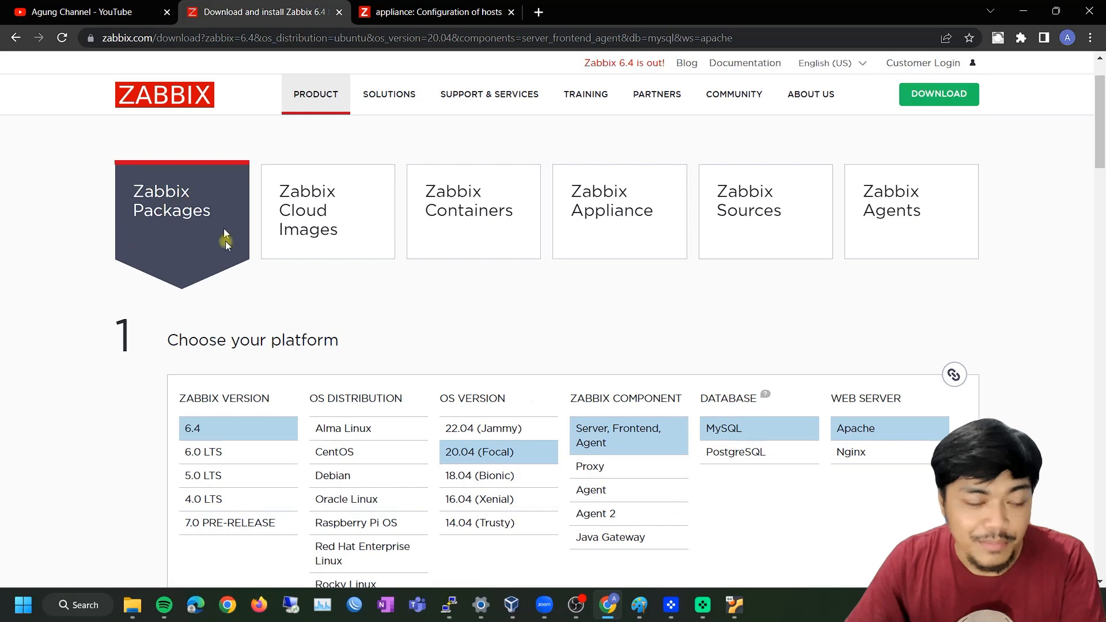
scroll(226, 241, "down", 1)
left_click(233, 381)
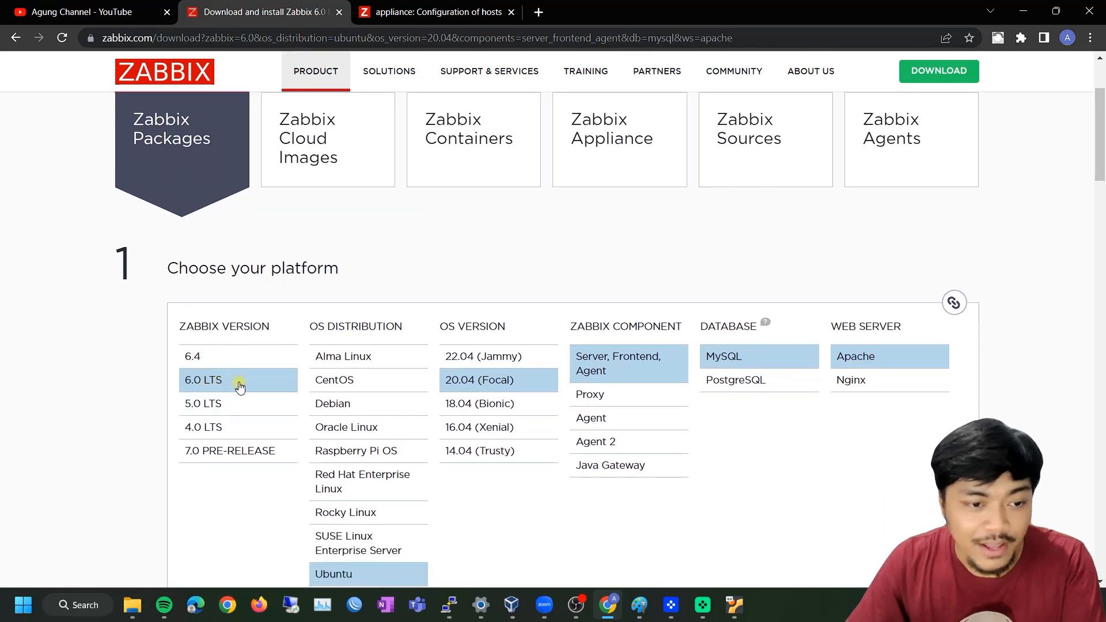
scroll(239, 387, "down", 1)
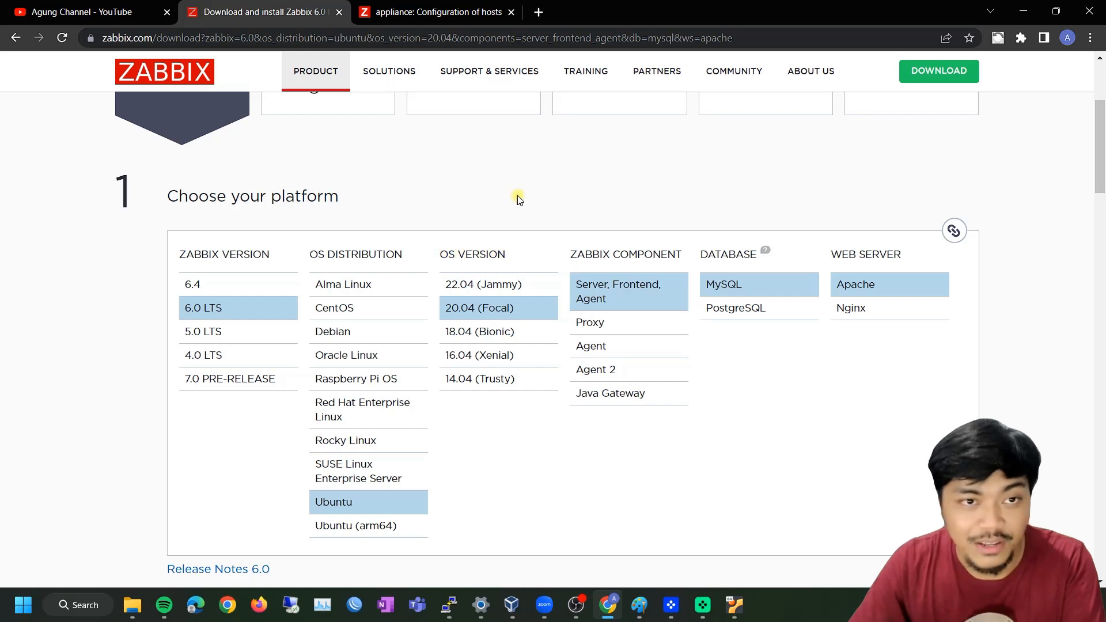
left_click(490, 311)
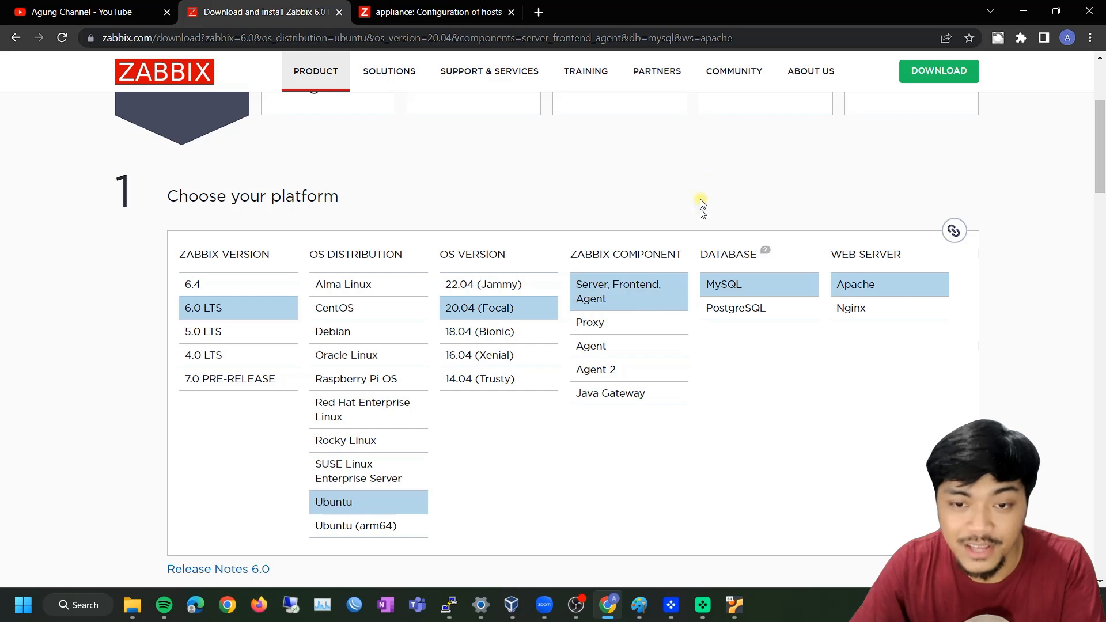
mouse_move(766, 256)
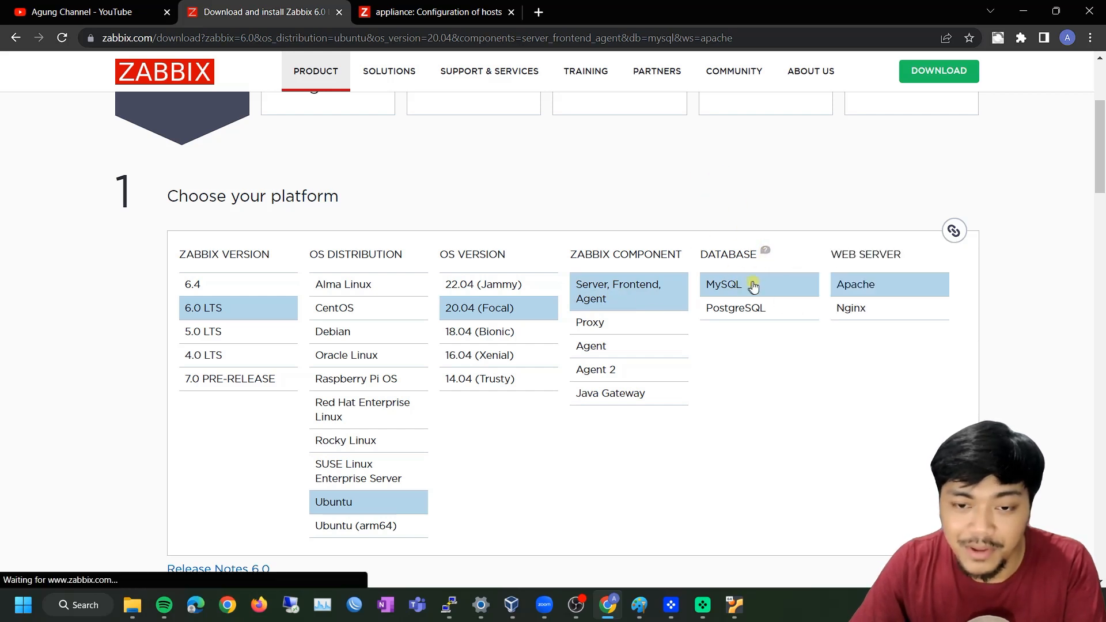
left_click(856, 307)
left_click(863, 285)
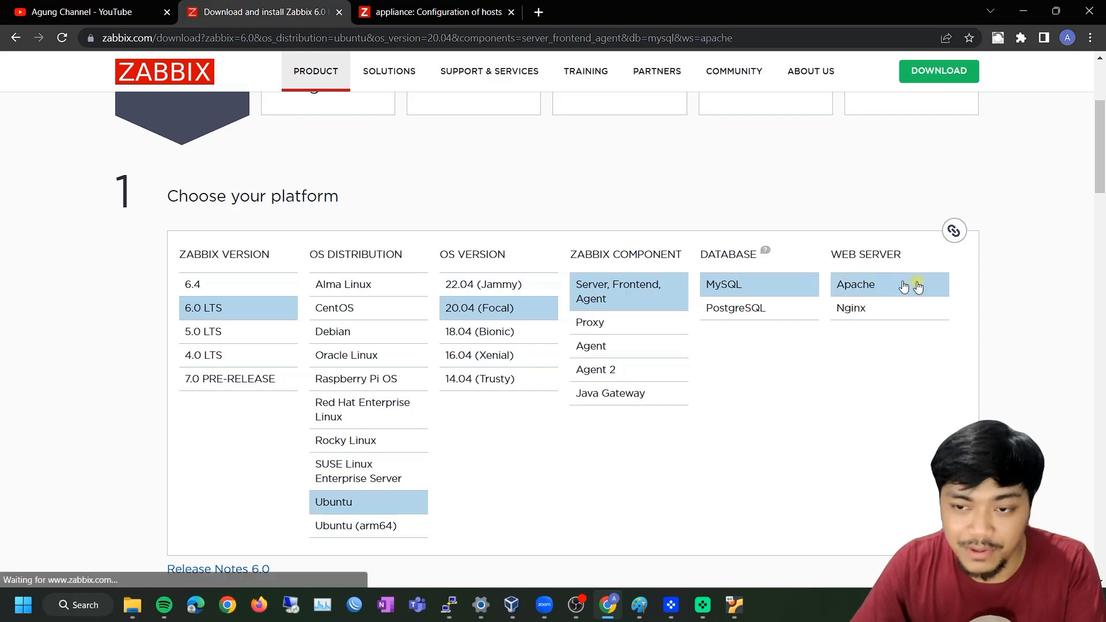
Copy the wget repository command from step 2 of the Zabbix instructions
scroll(1003, 295, "down", 6)
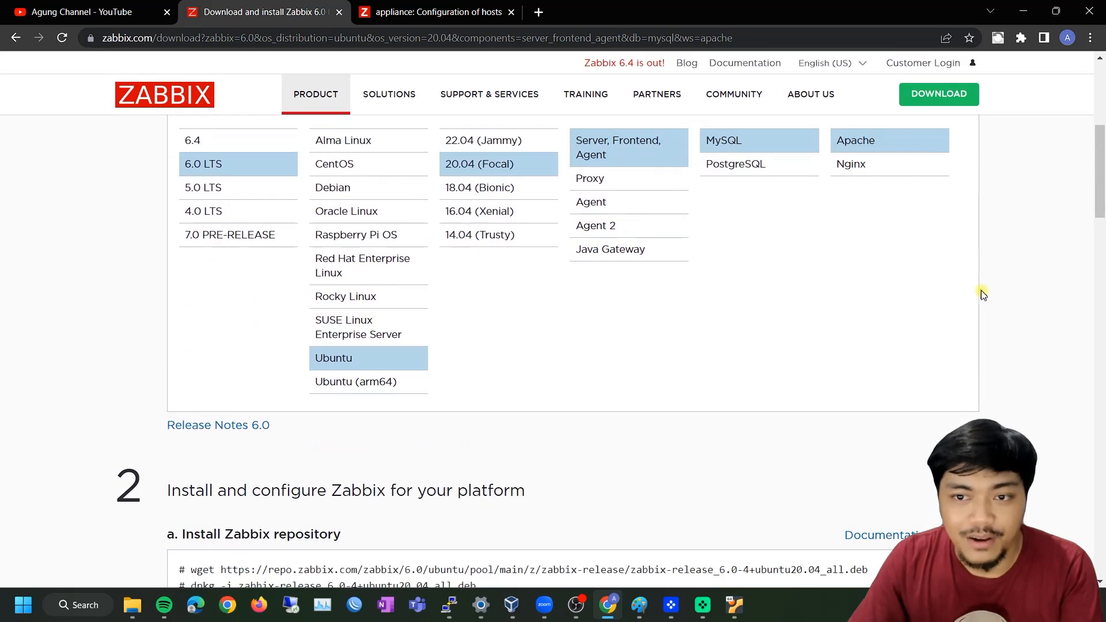
scroll(982, 296, "down", 3)
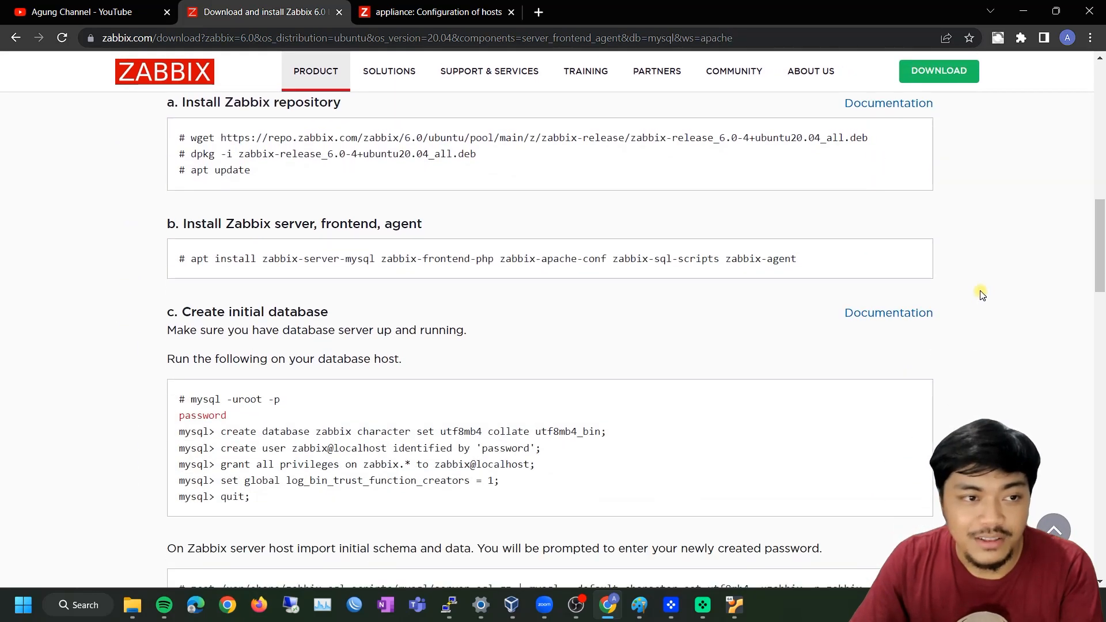
scroll(982, 295, "up", 1)
left_click_drag(192, 210, 866, 207)
key("ctrl+c")
right_click(858, 210)
left_click(762, 222)
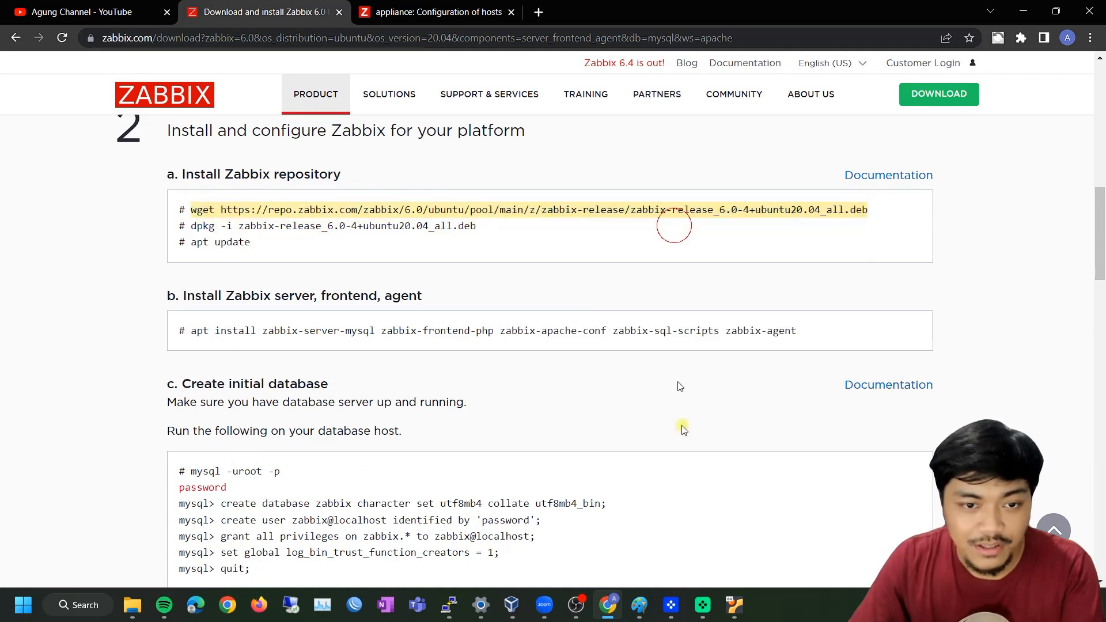
left_click(449, 605)
left_click_drag(578, 151, 867, 117)
Paste and run the wget command to download zabbix-release_6.0-4+ubuntu20.04_all.deb
right_click(810, 272)
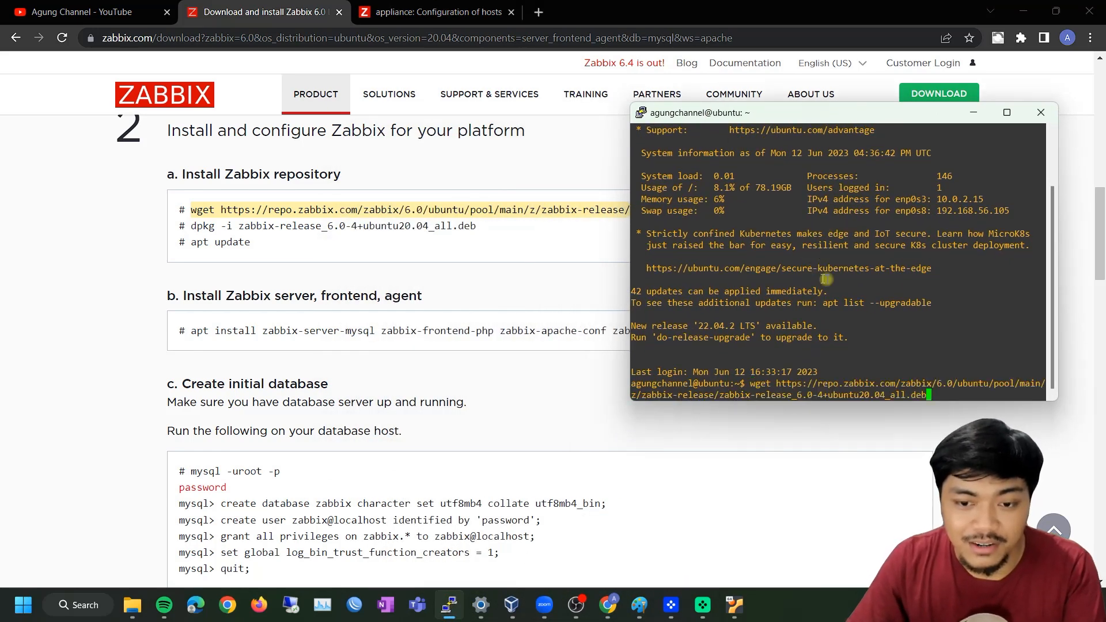
key("Return")
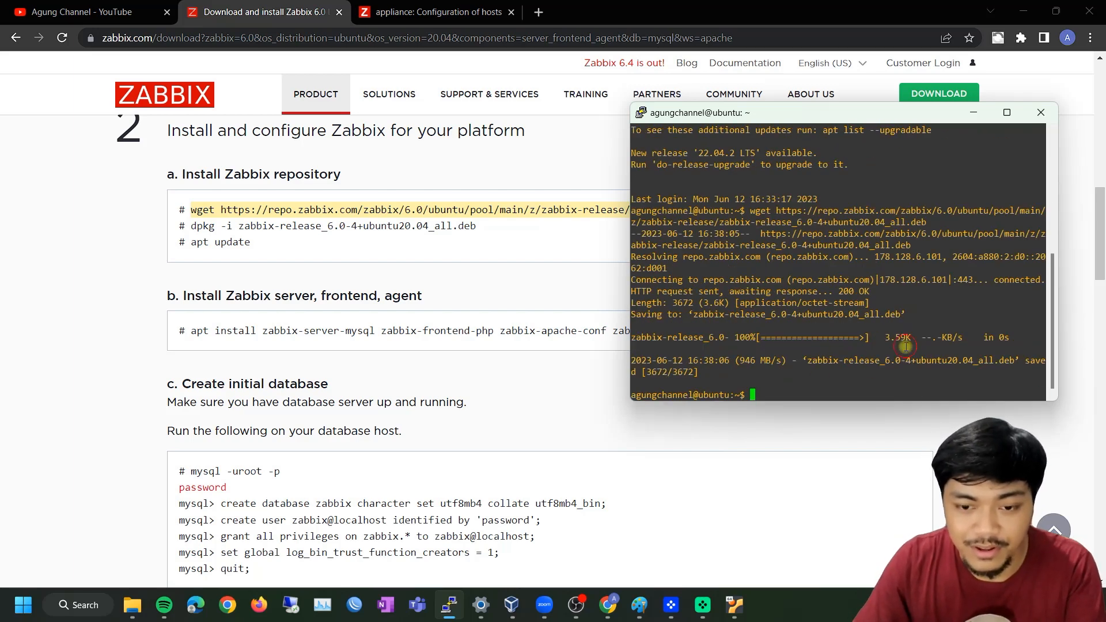
left_click(182, 210)
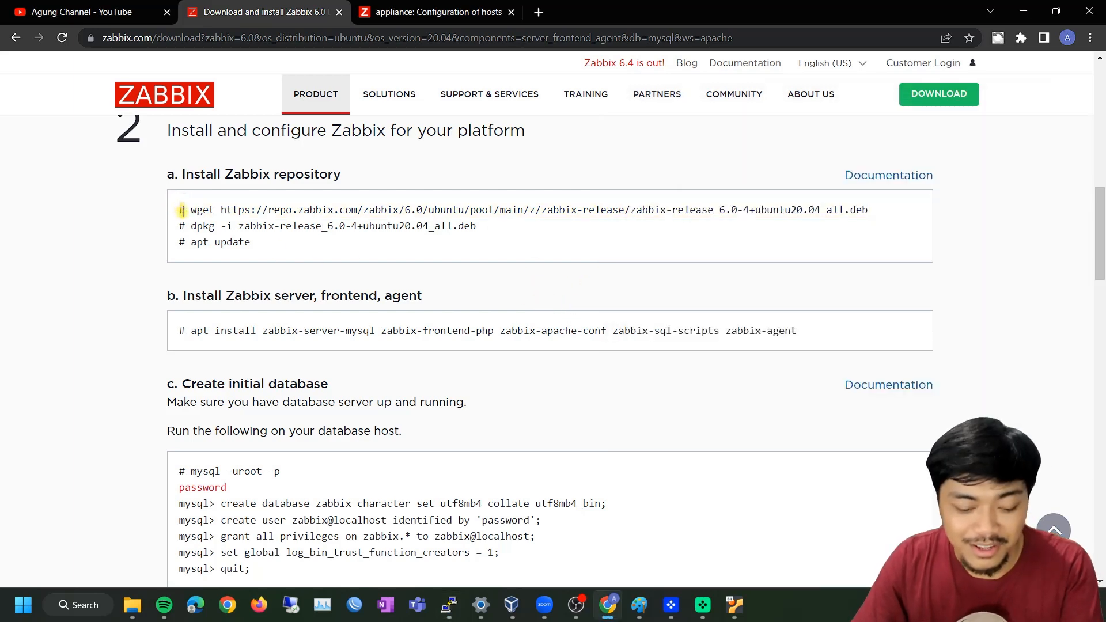
key("alt+Tab")
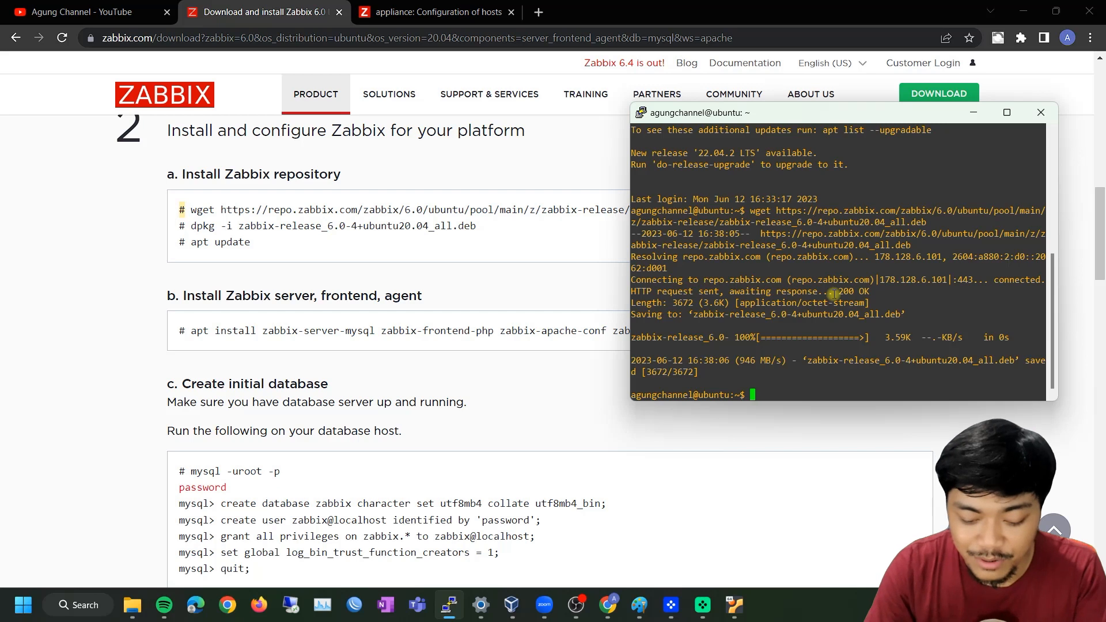
Switch to a root shell with sudo su - and select the guide's dpkg command
type("sudo su")
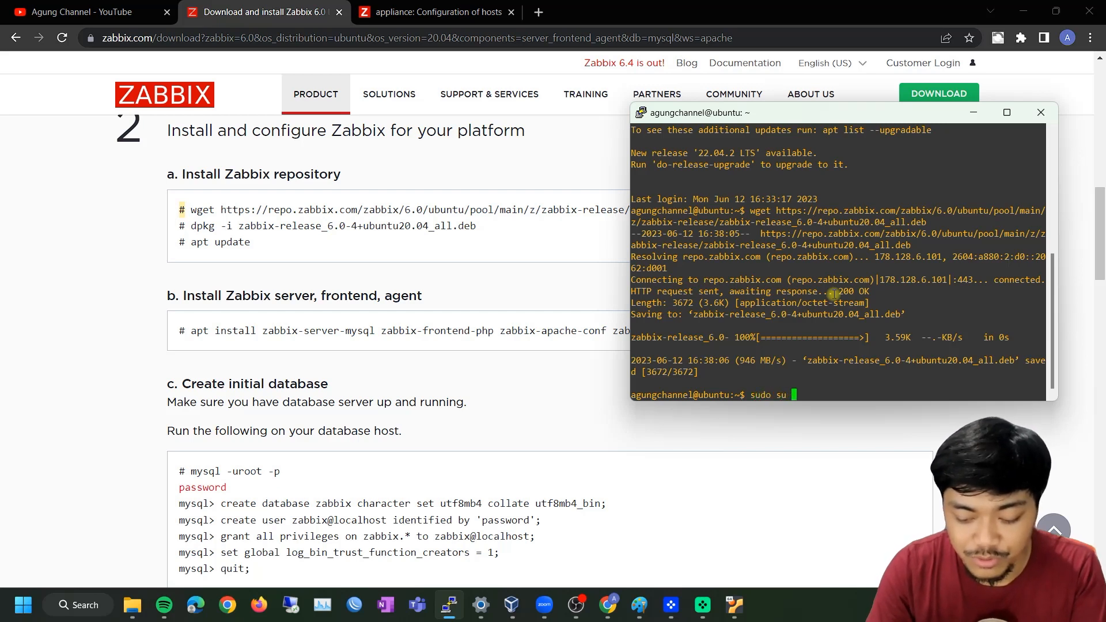
type(" -")
key("Return")
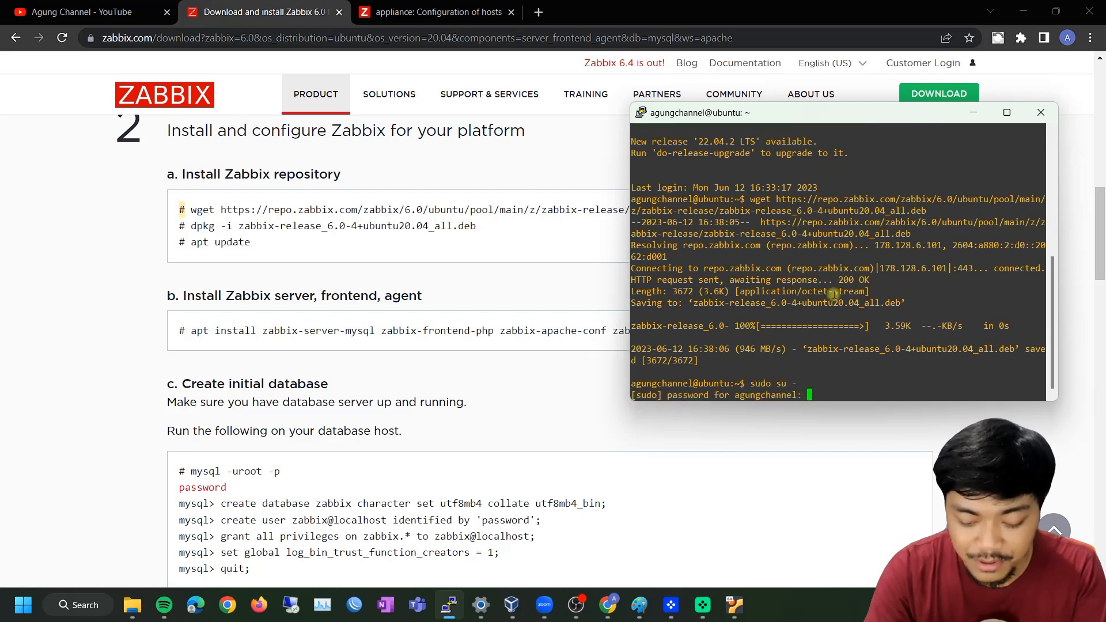
key("Return")
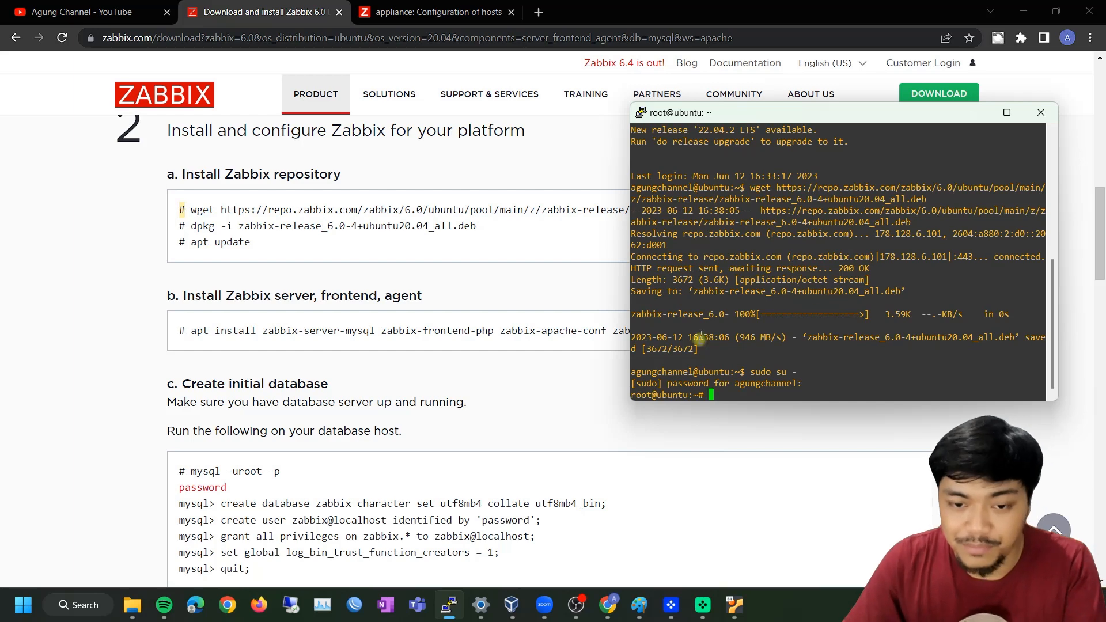
left_click(700, 395)
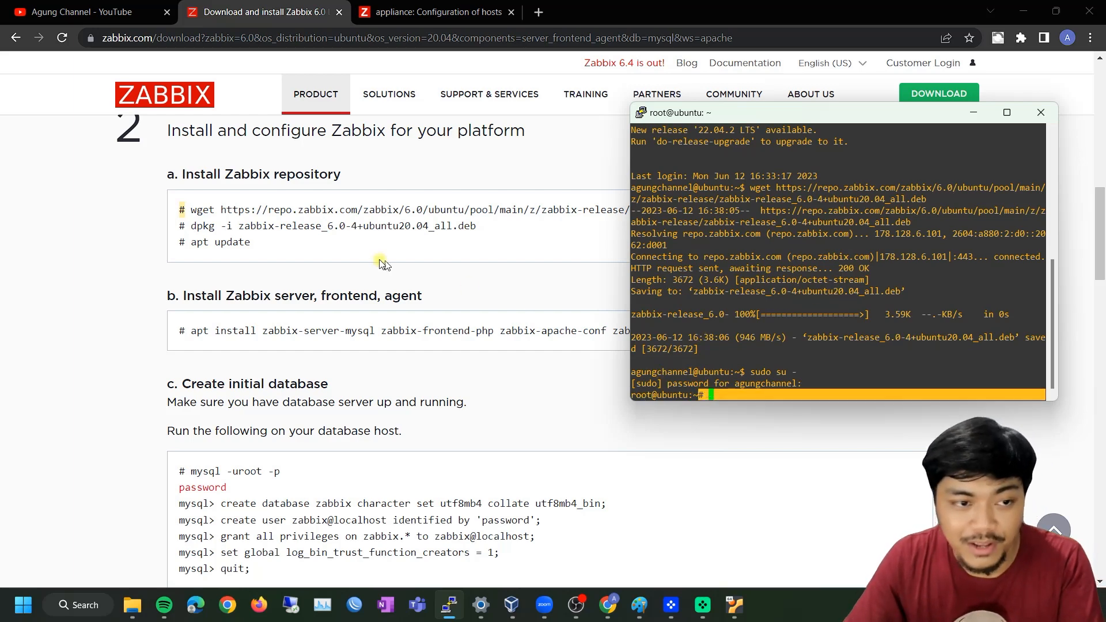
left_click(263, 230)
left_click_drag(190, 226, 492, 233)
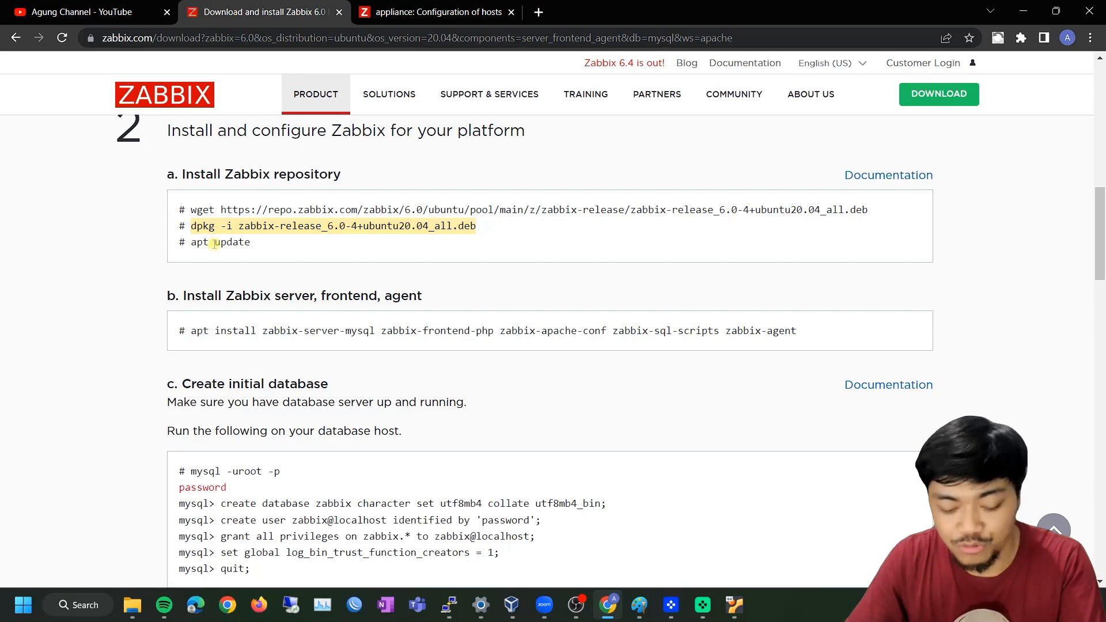
Run dpkg -i on the release package and, after it fails, re-download it with wget as root
key("alt+Tab")
right_click(830, 296)
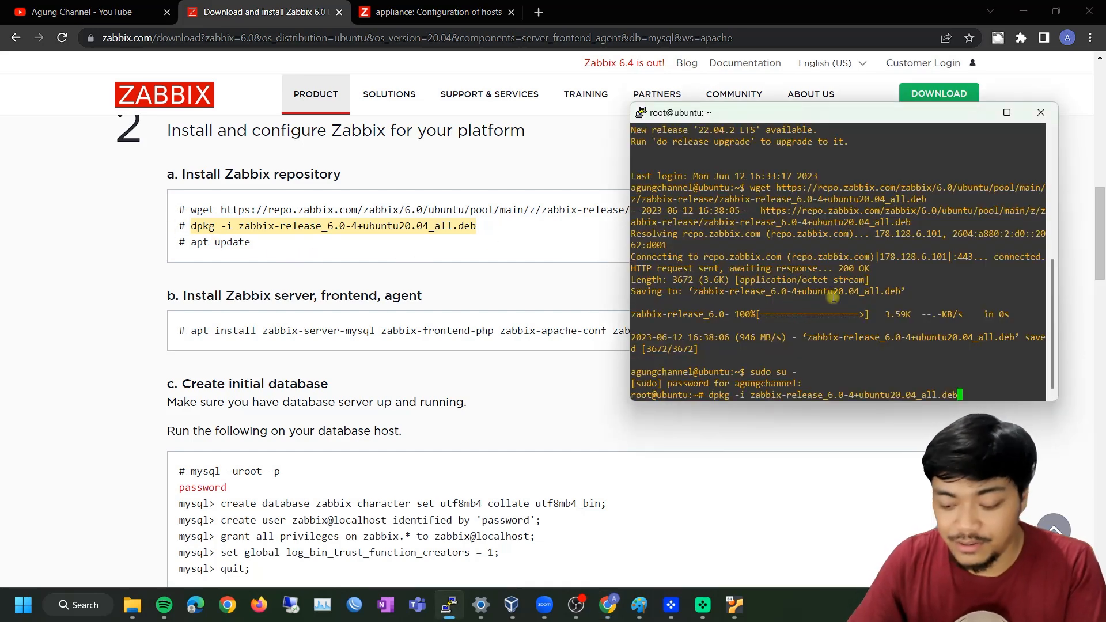
key("Return")
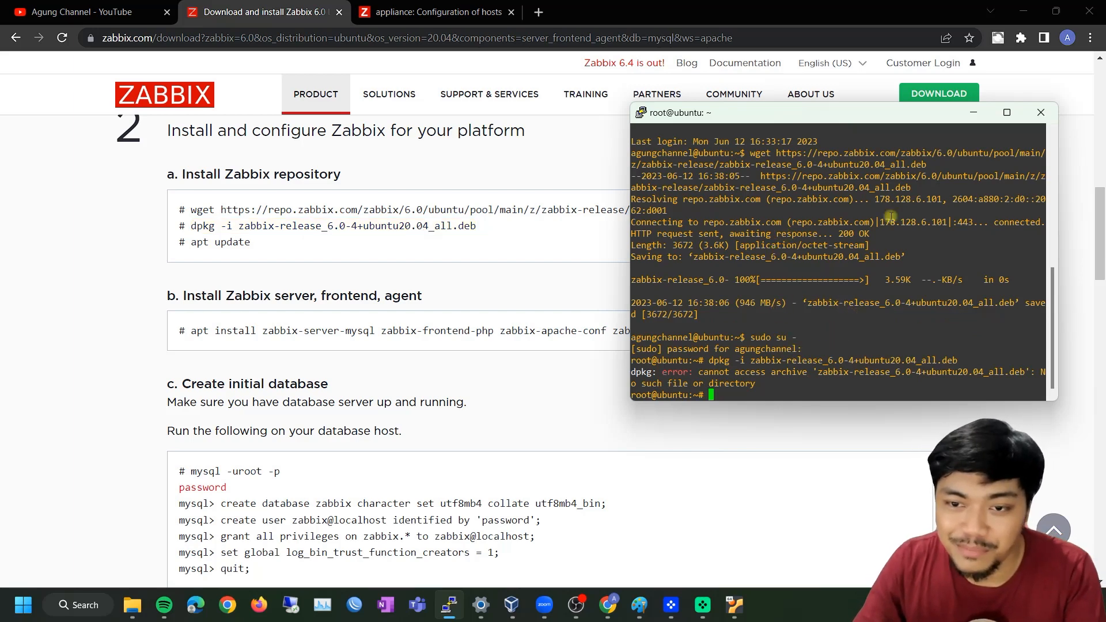
left_click(494, 249)
left_click_drag(882, 210, 196, 210)
key("alt+Tab")
right_click(858, 307)
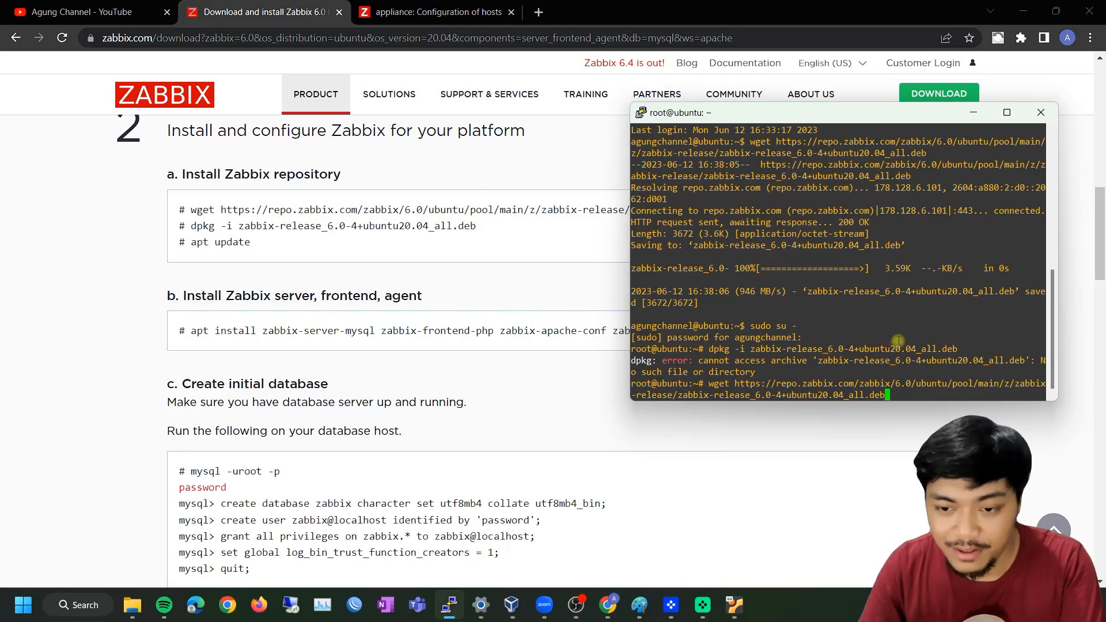
key("Return")
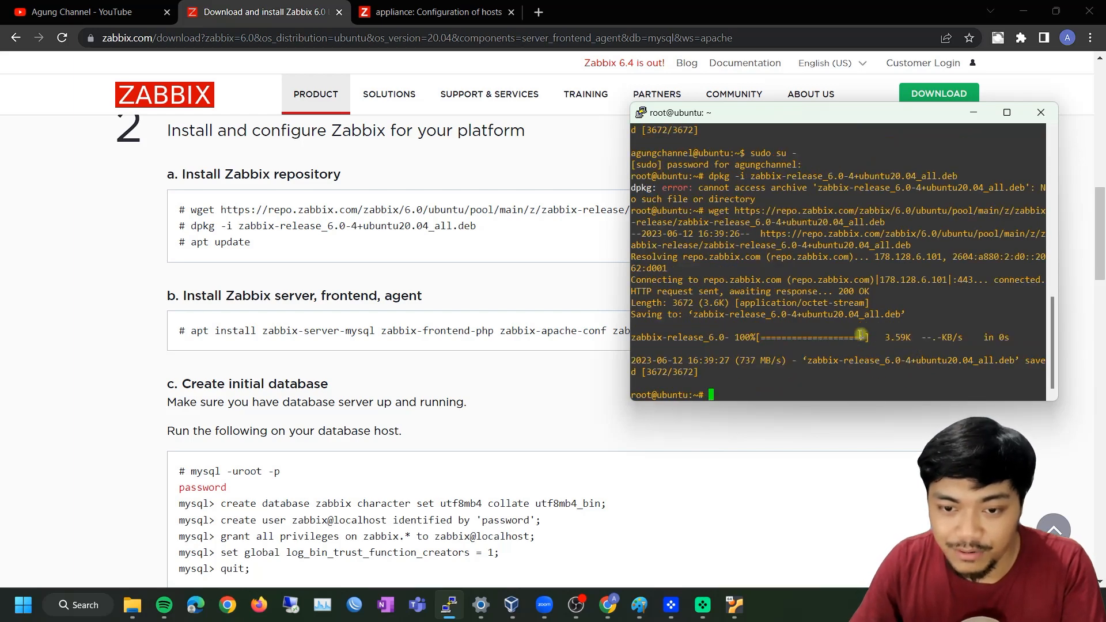
Install the zabbix-release 1:6.0-4 package with dpkg -i
left_click(493, 227)
left_click_drag(494, 227, 205, 225)
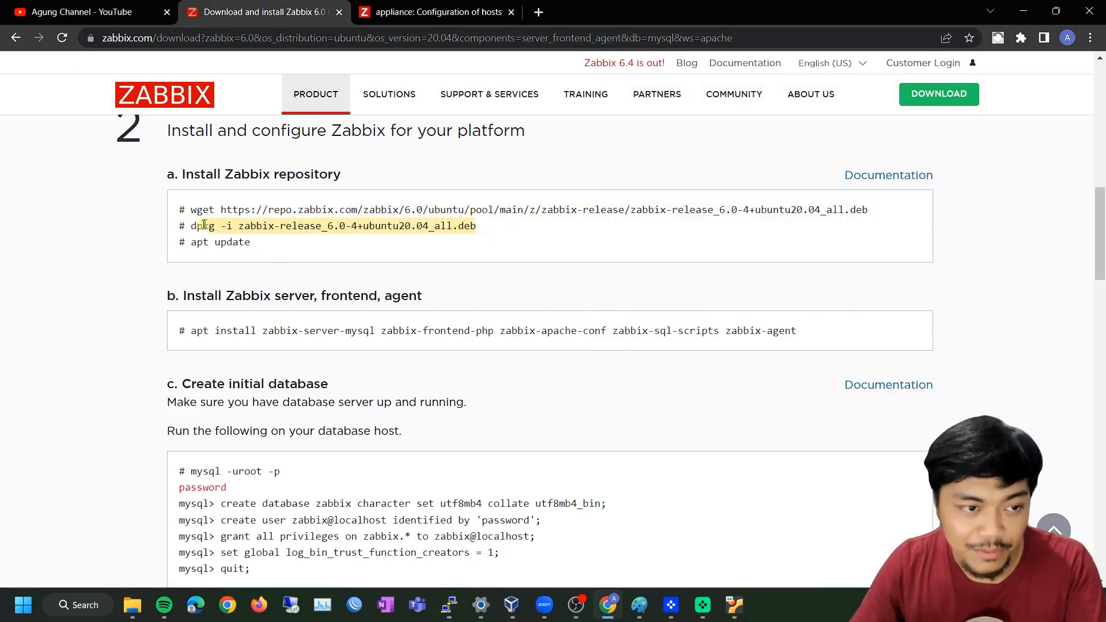
key("ctrl+c")
key("alt+Tab")
right_click(828, 303)
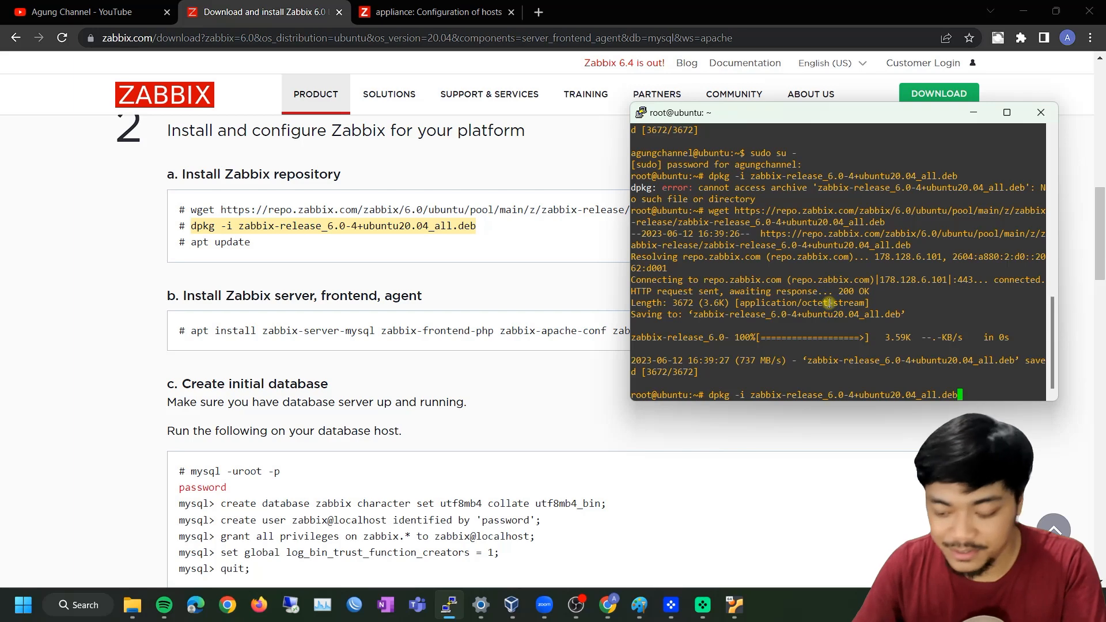
key("Return")
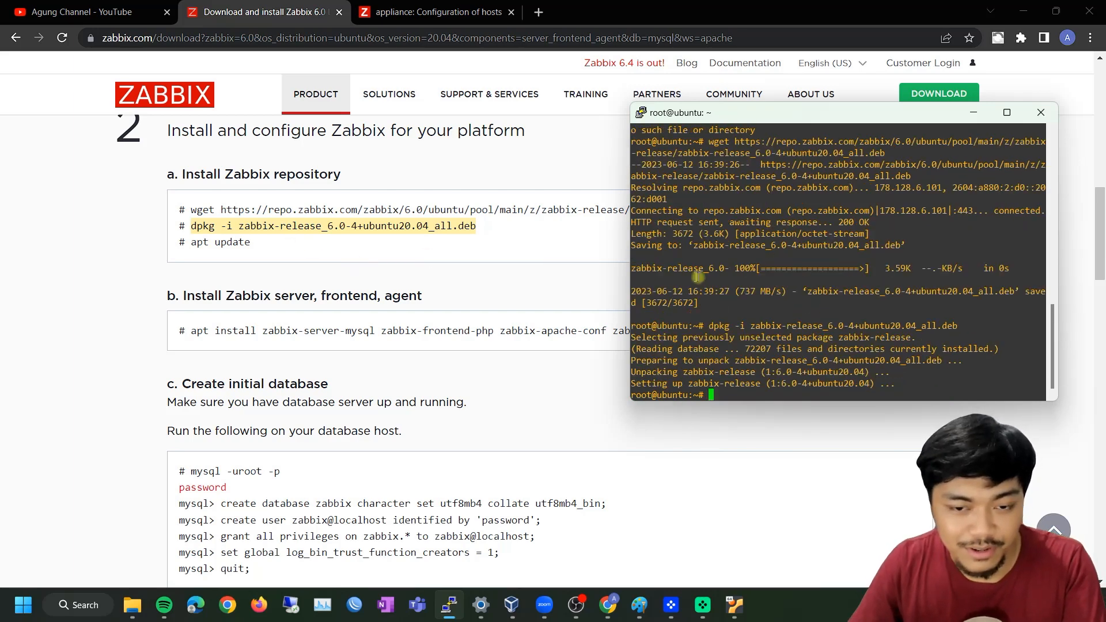
Run apt update to fetch the Zabbix 6.0 repository package lists
type("apt updat")
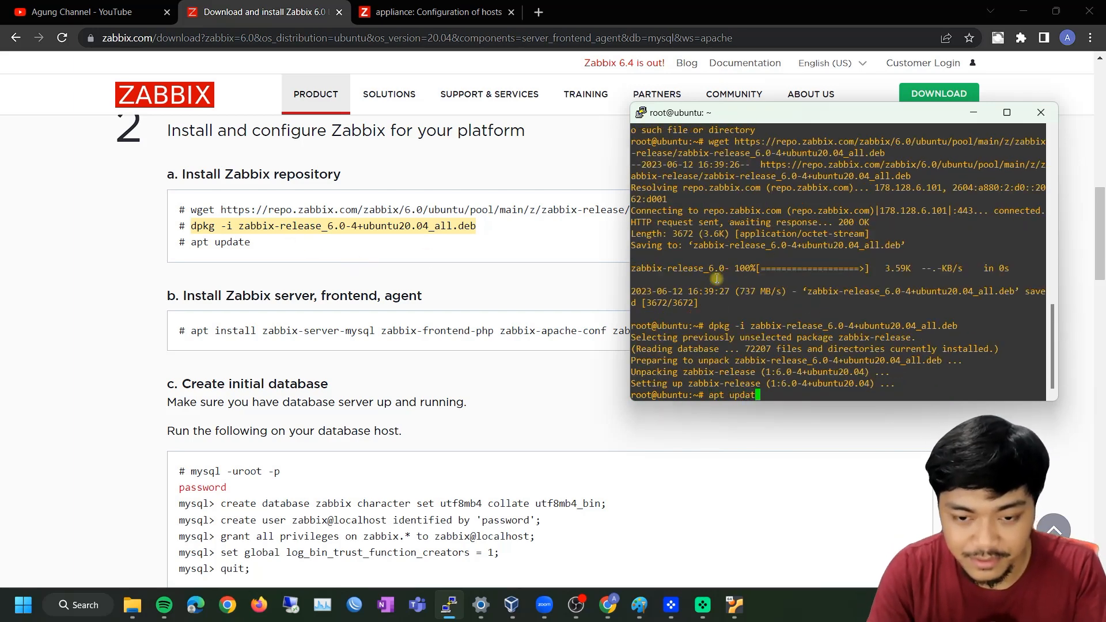
type("e")
key("Return")
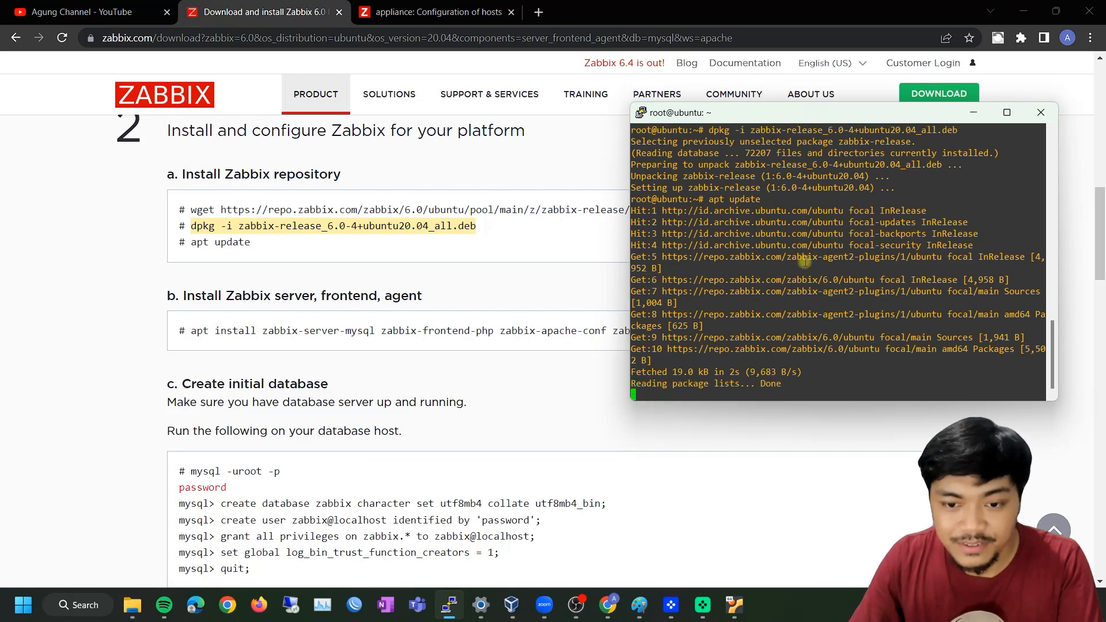
left_click(392, 325)
left_click_drag(802, 329, 193, 343)
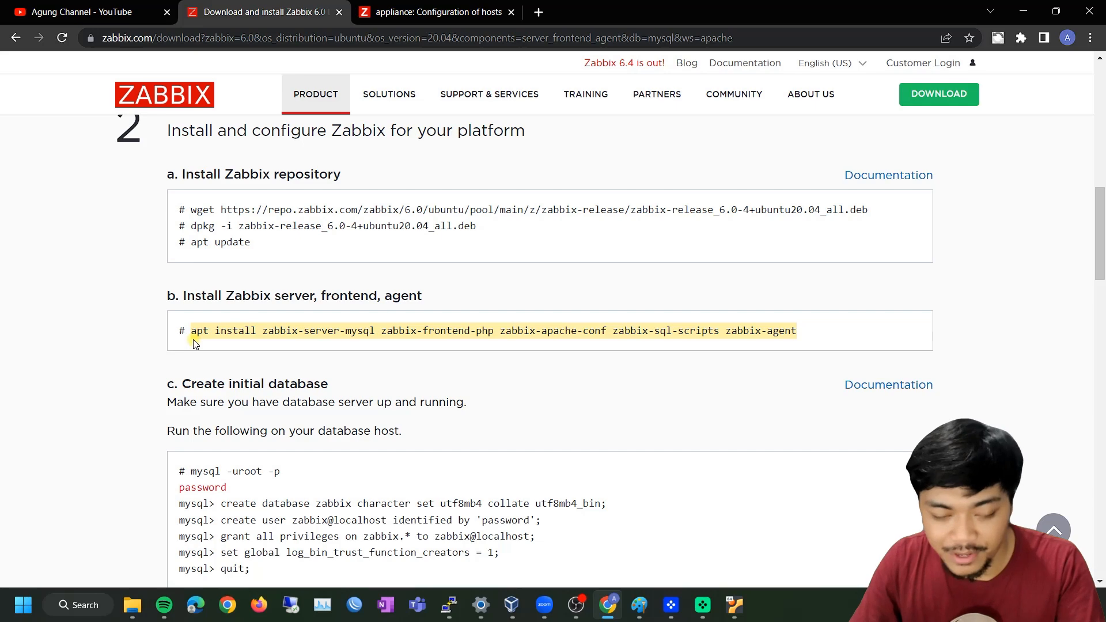
Run the apt install for zabbix-server-mysql, zabbix-frontend-php, zabbix-apache-conf and the agent, confirming with y
key("alt+Tab")
right_click(850, 301)
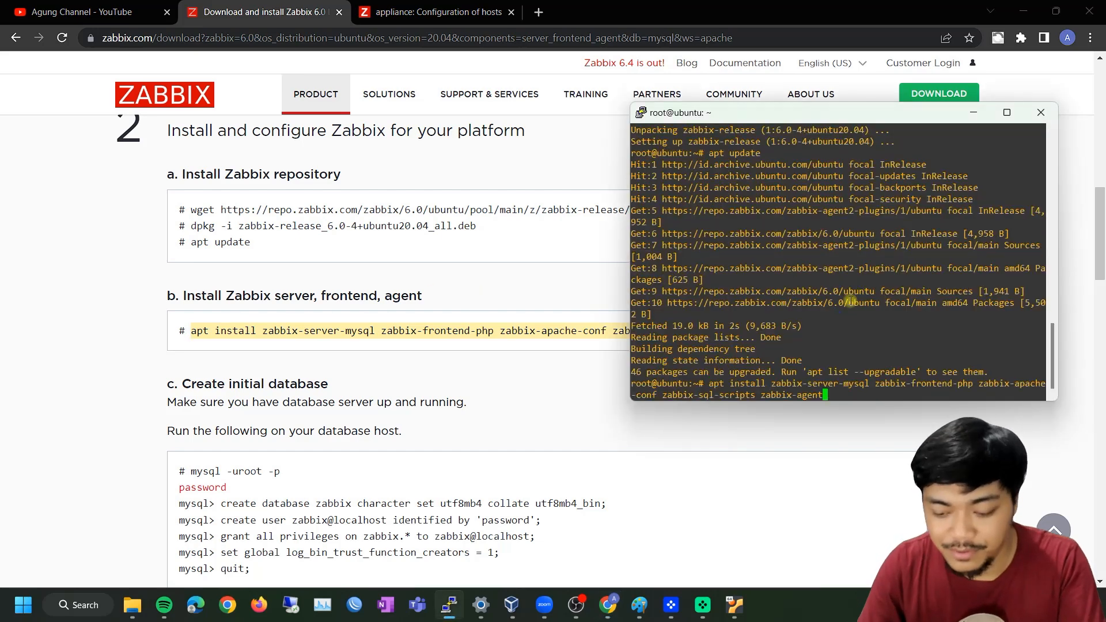
key("Return")
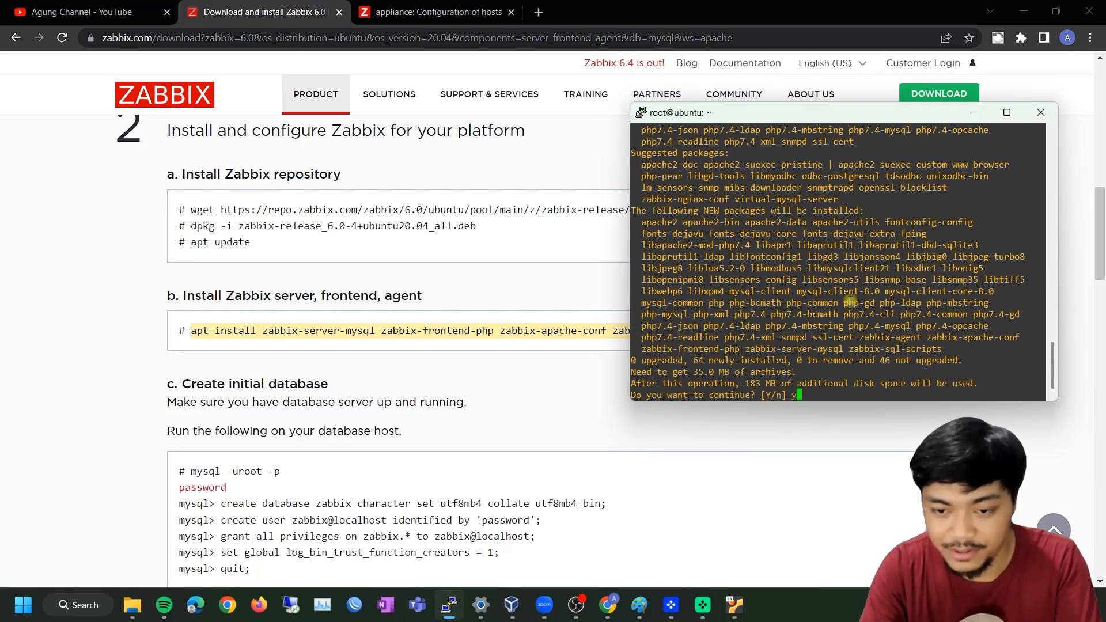
key("Return")
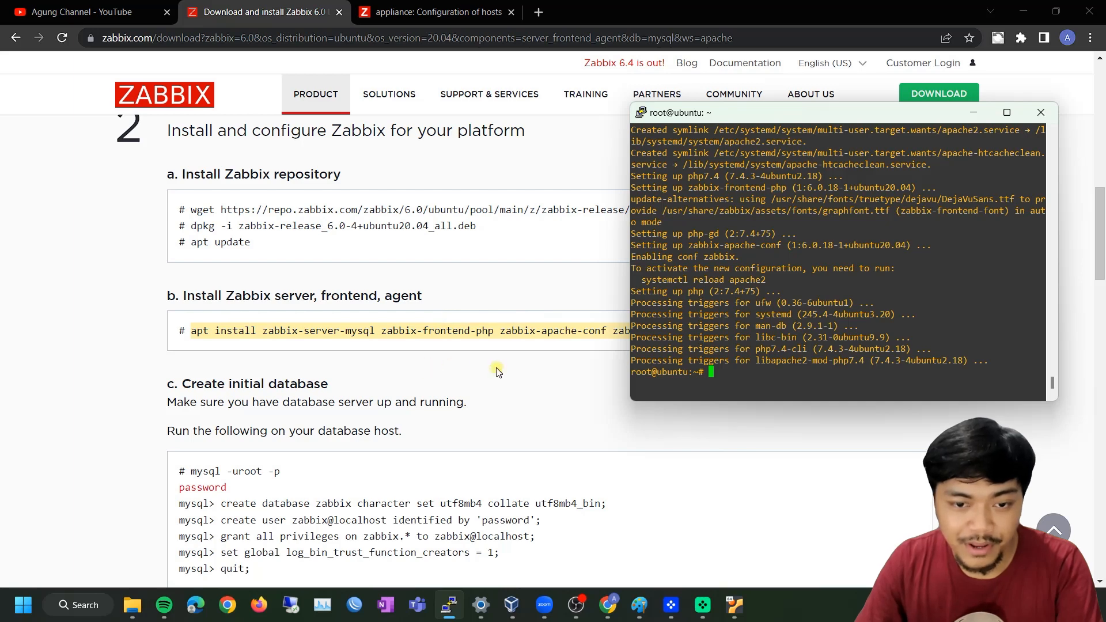
scroll(497, 371, "down", 4)
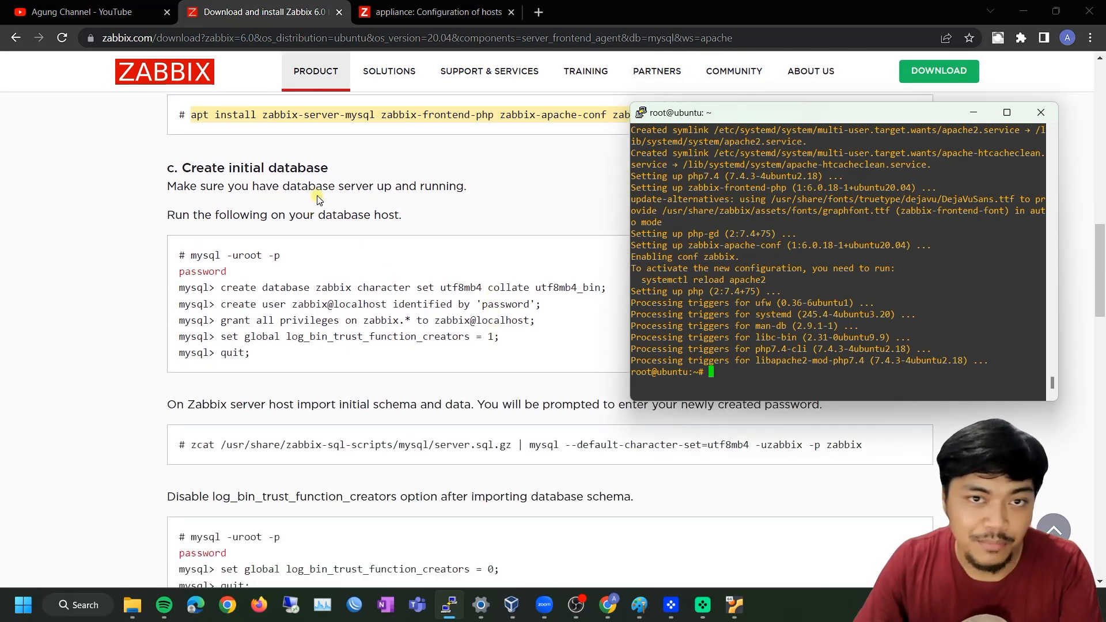
left_click_drag(190, 255, 294, 260)
key("ctrl+c")
key("alt+Tab")
right_click(703, 282)
key("Return")
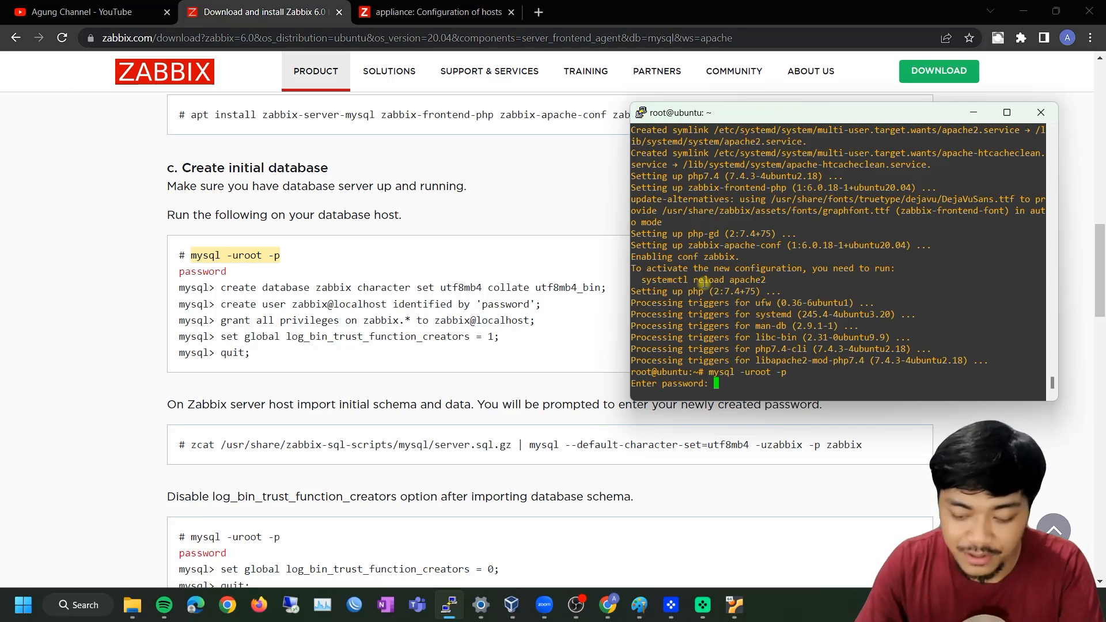
key("Return")
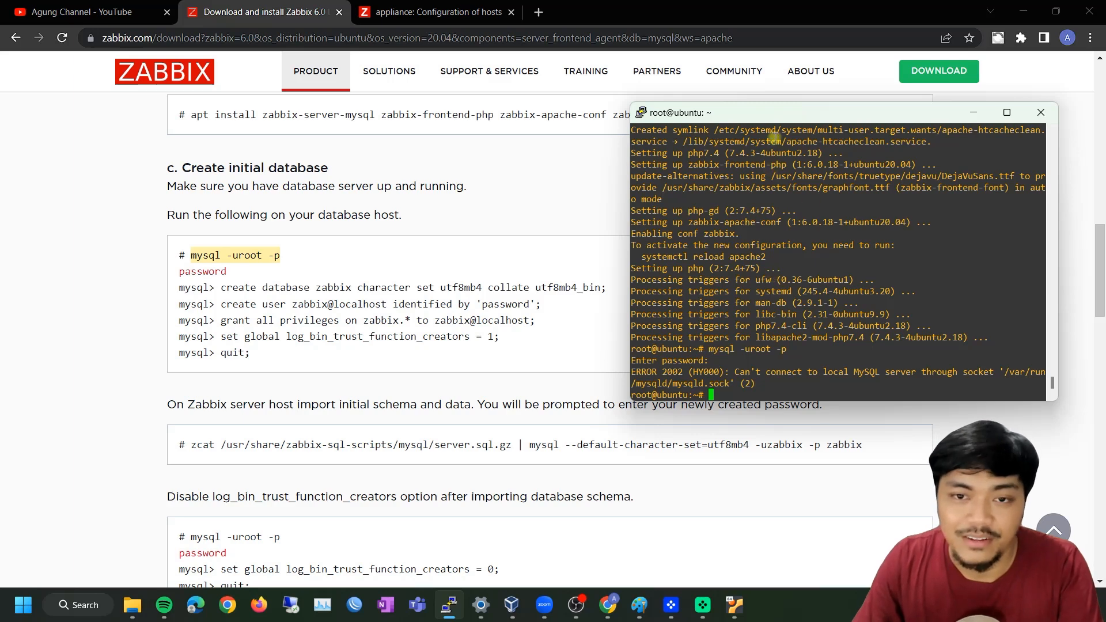
scroll(345, 203, "up", 1)
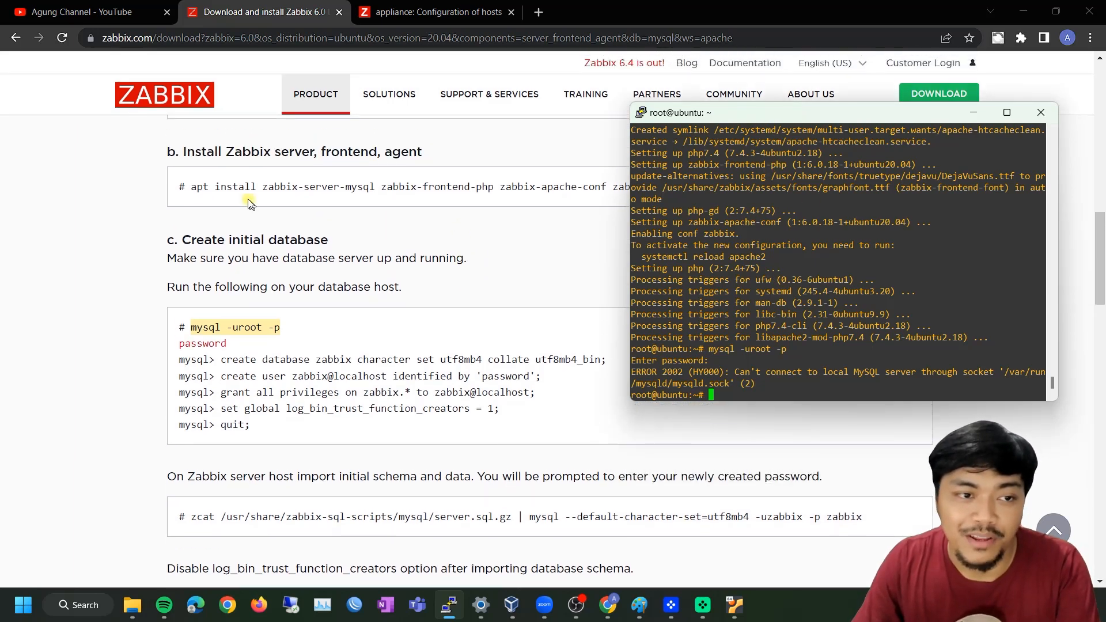
left_click(358, 215)
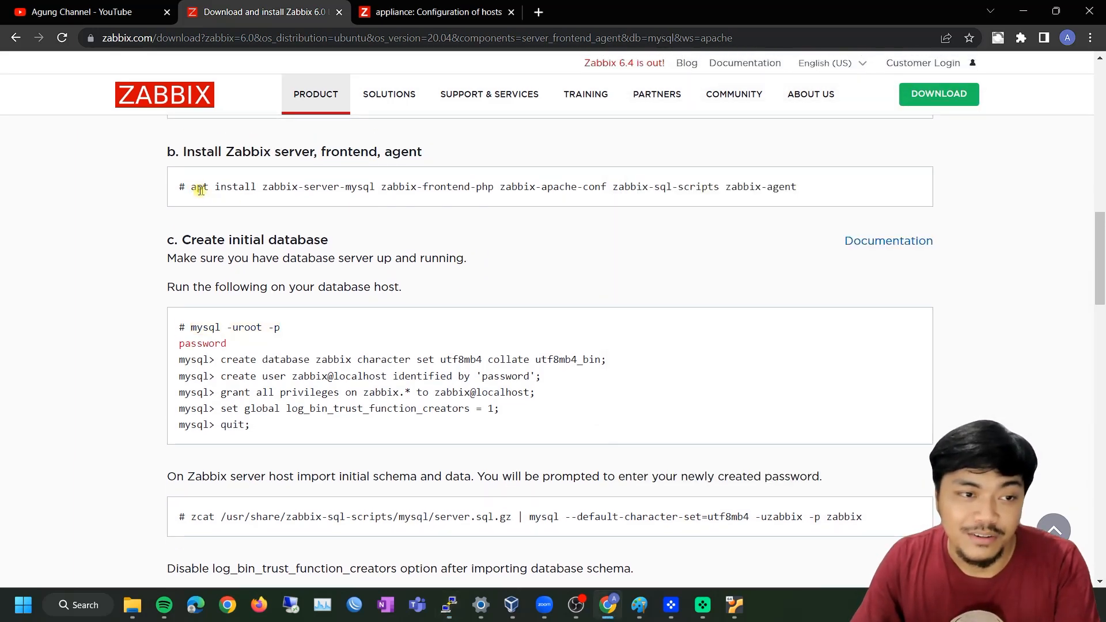
left_click_drag(190, 187, 371, 187)
mouse_move(185, 324)
left_mouse_down()
mouse_move(292, 328)
mouse_move(193, 327)
left_mouse_up()
left_click(291, 329)
left_click(551, 247)
left_click_drag(188, 192, 811, 209)
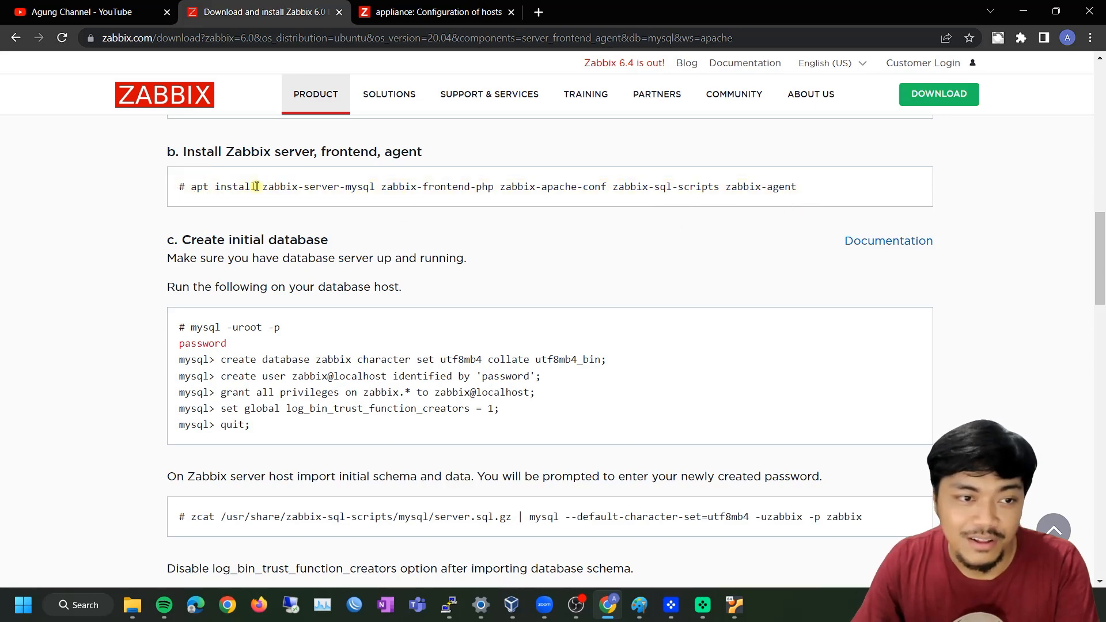
left_click_drag(262, 186, 378, 184)
left_click(381, 186)
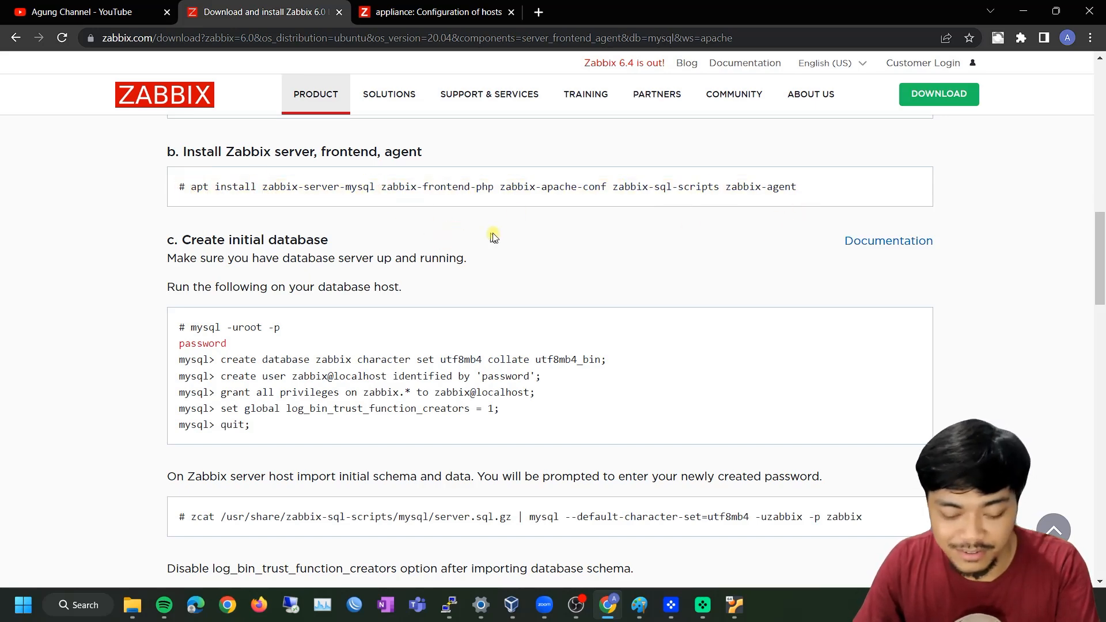
key("alt+Tab")
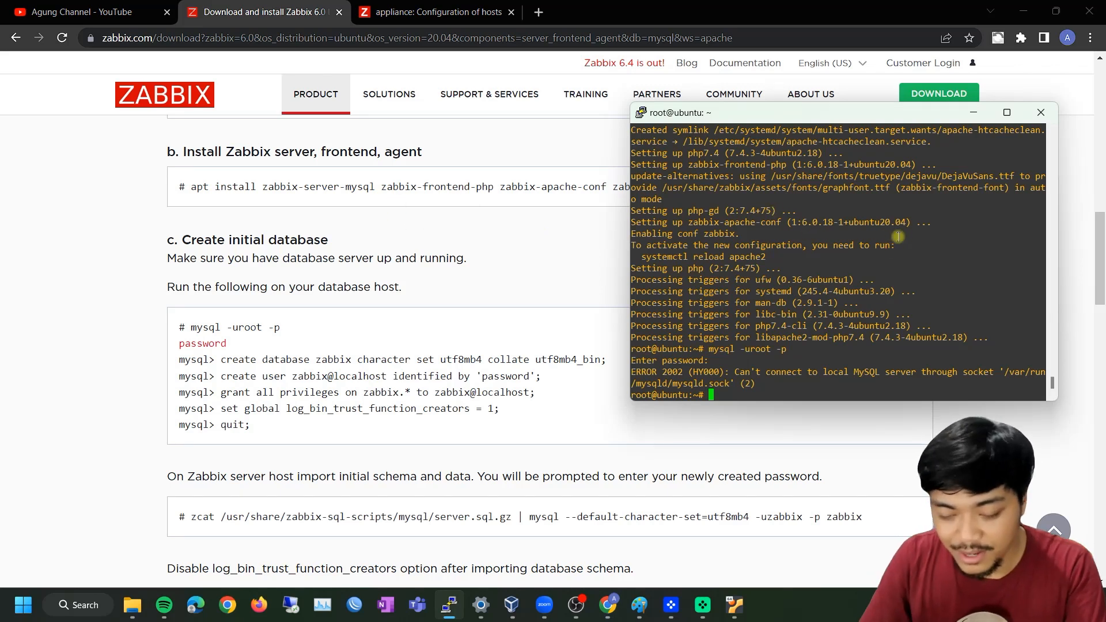
Run apt install mysql-server and confirm, setting up mysql-server-8.0 (8.0.33)
type("apt install mysql-")
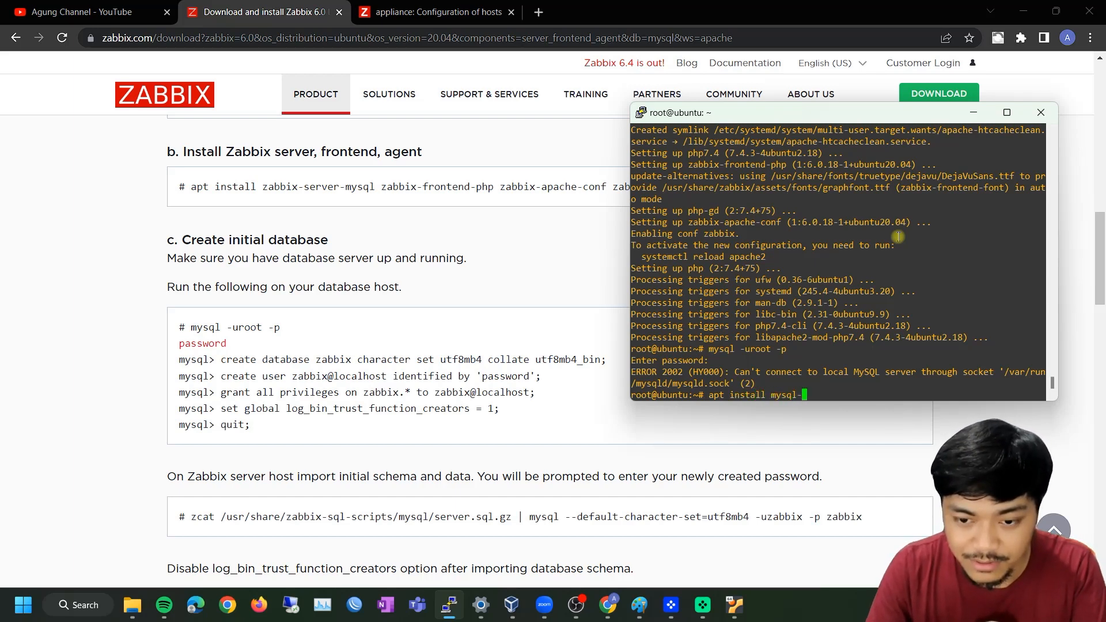
type("server")
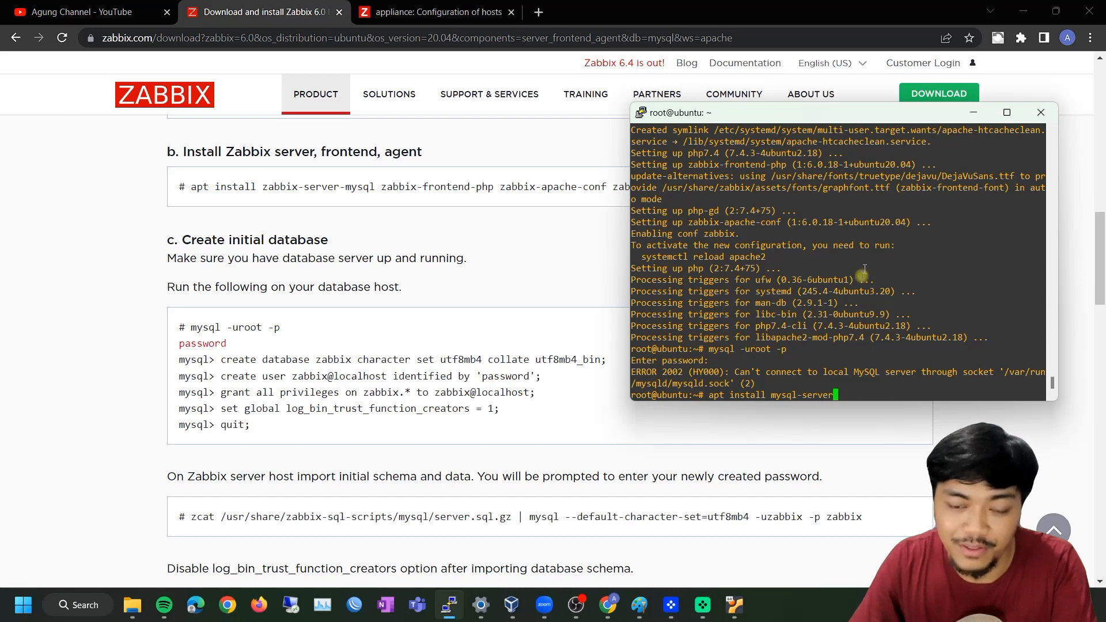
left_click(887, 338)
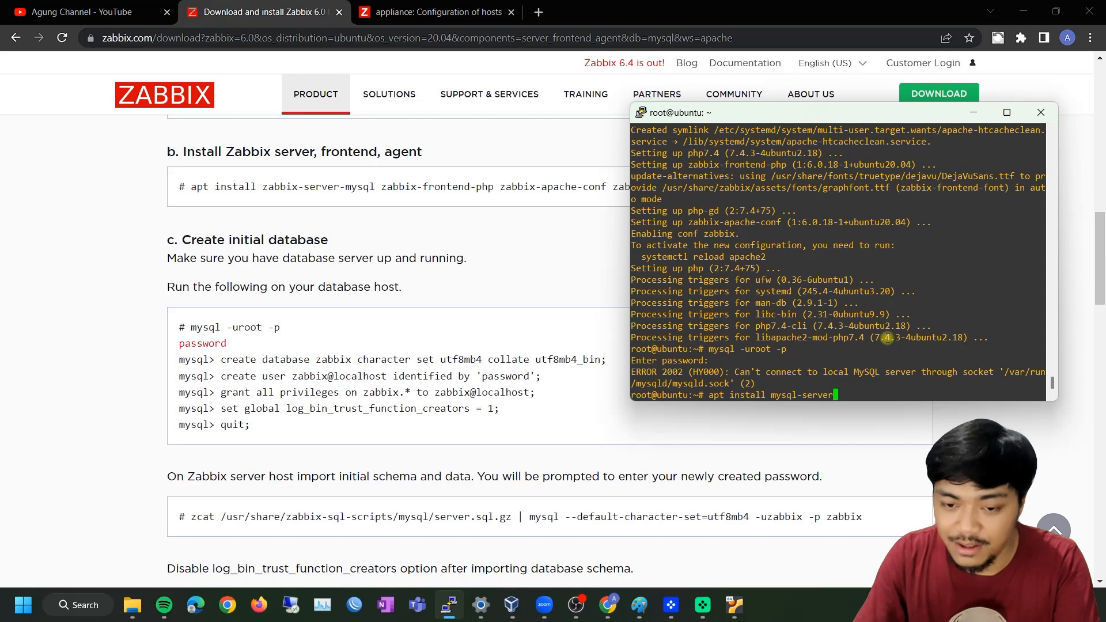
key("Return")
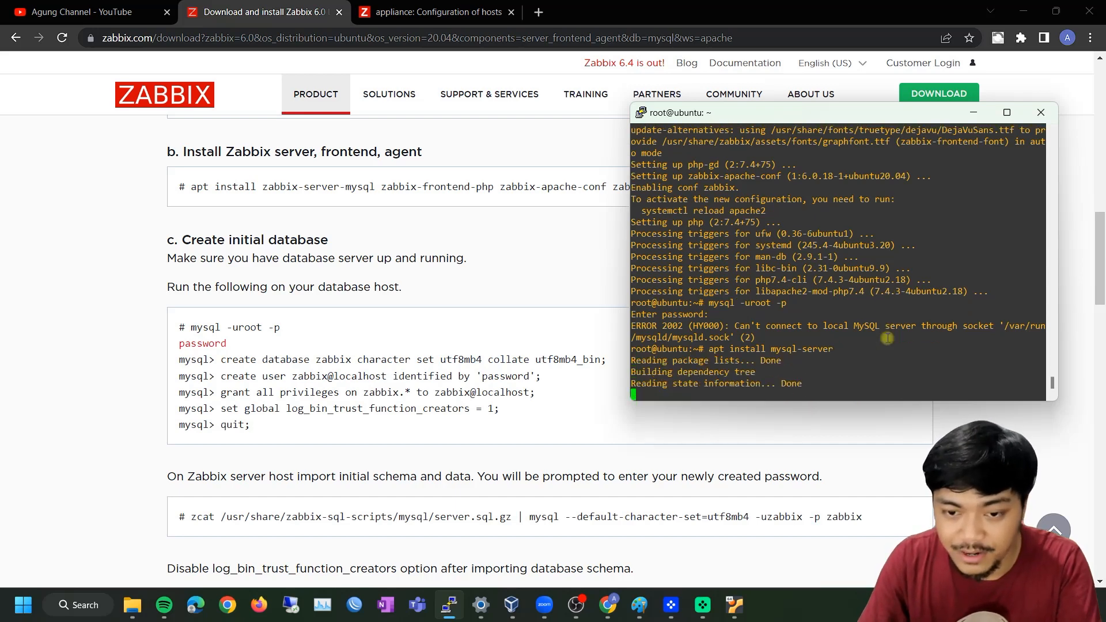
key("Return")
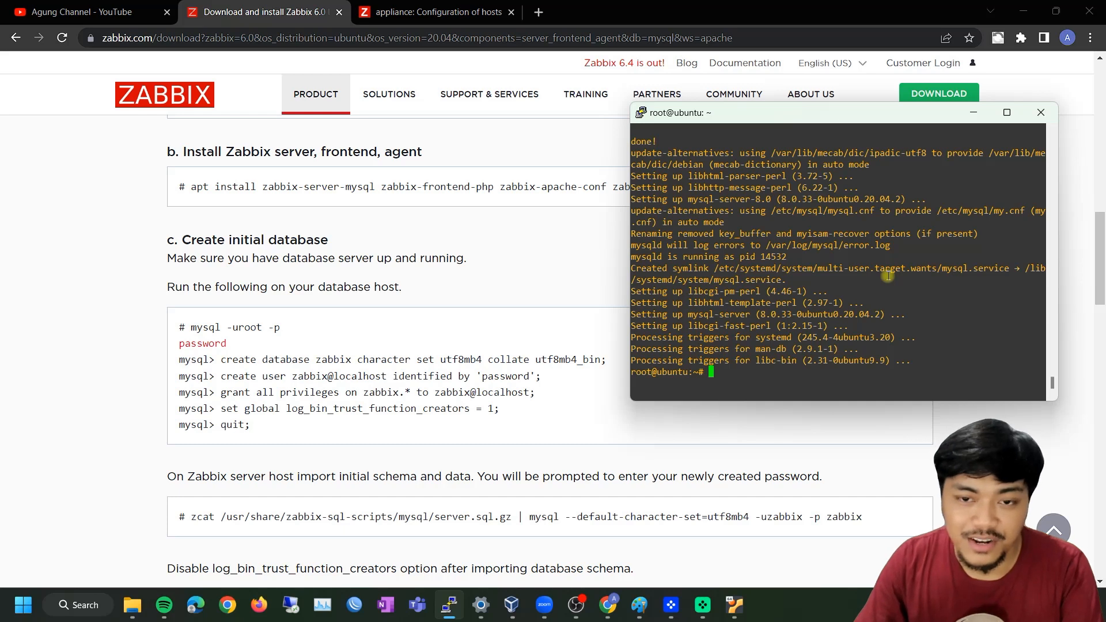
Paste and run mysql -uroot -p, submitting the password prompt to enter the MySQL monitor
left_click_drag(281, 328, 189, 326)
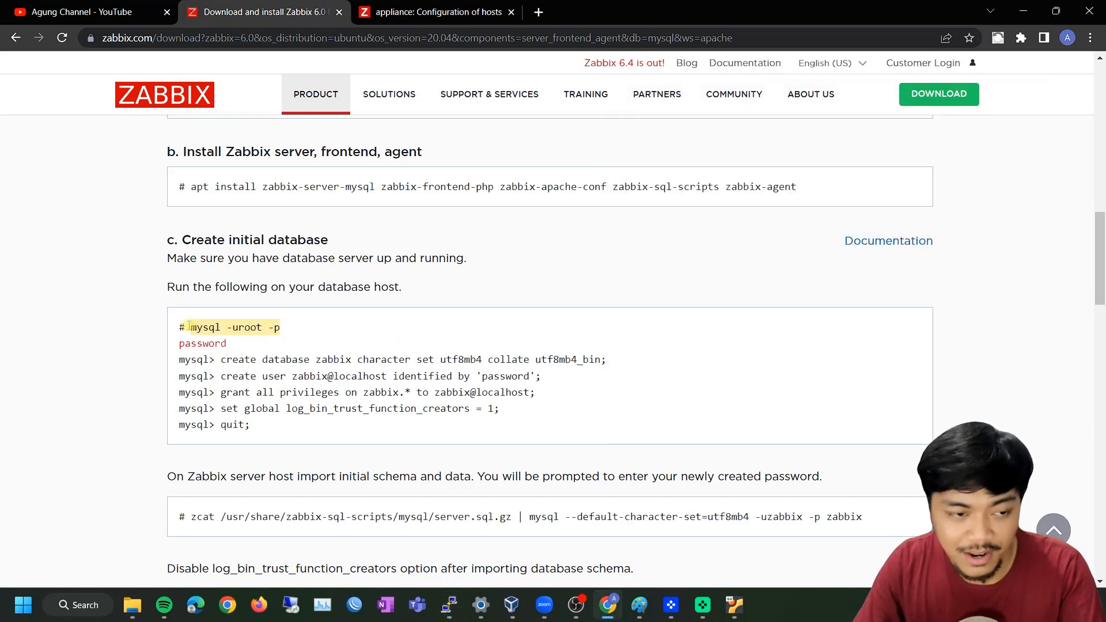
key("alt+Tab")
right_click(742, 325)
key("Return")
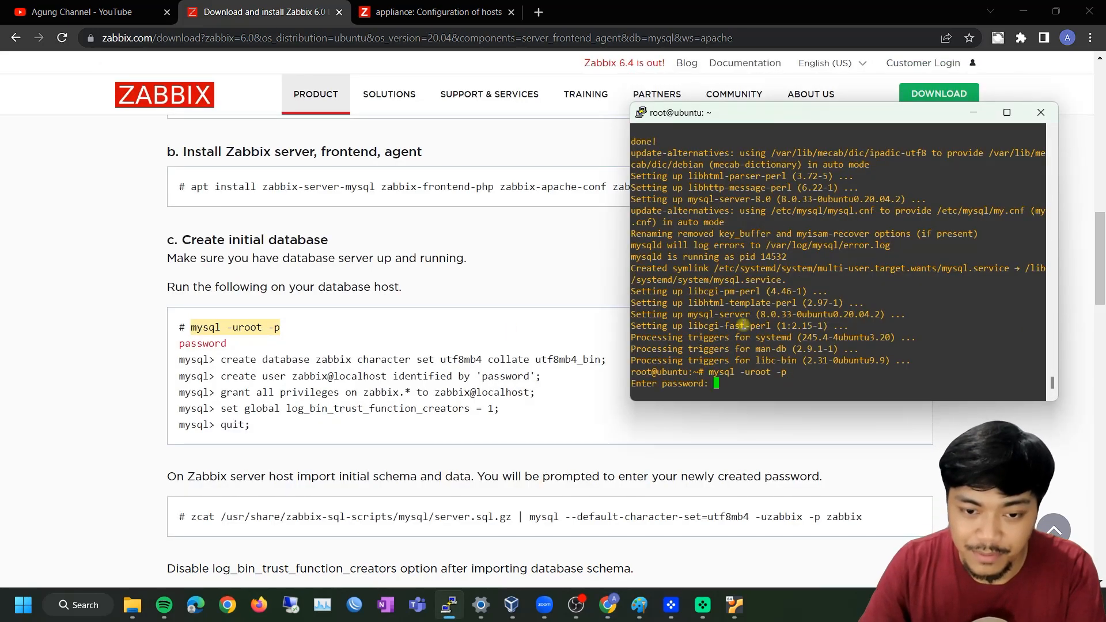
key("Return")
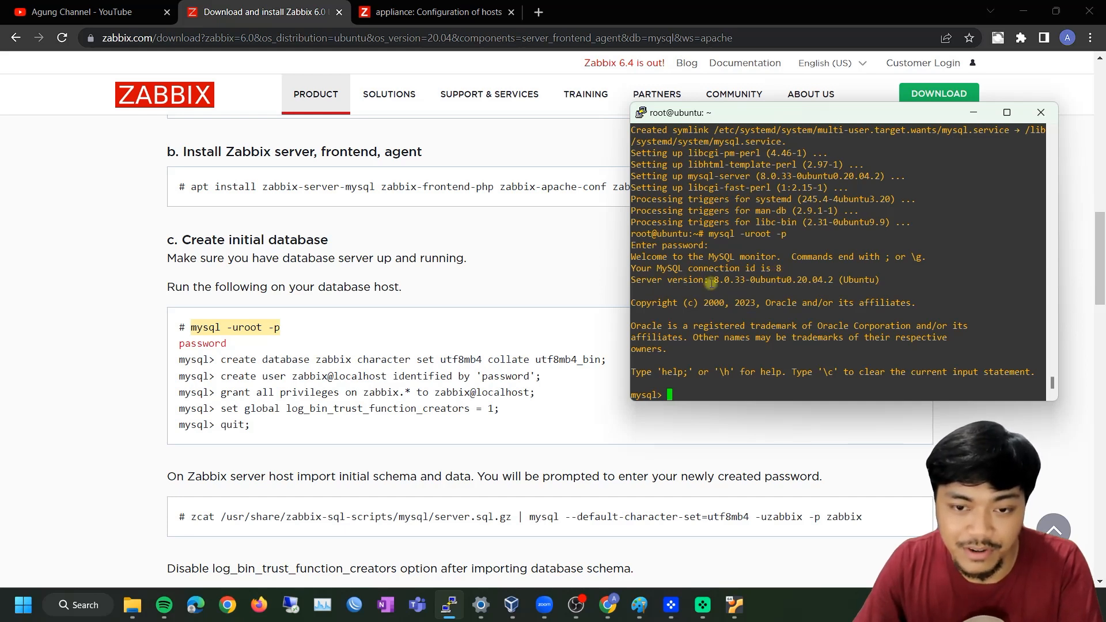
Check the 8.0.33 server version, then select the guide's create database command
left_click_drag(714, 280, 750, 280)
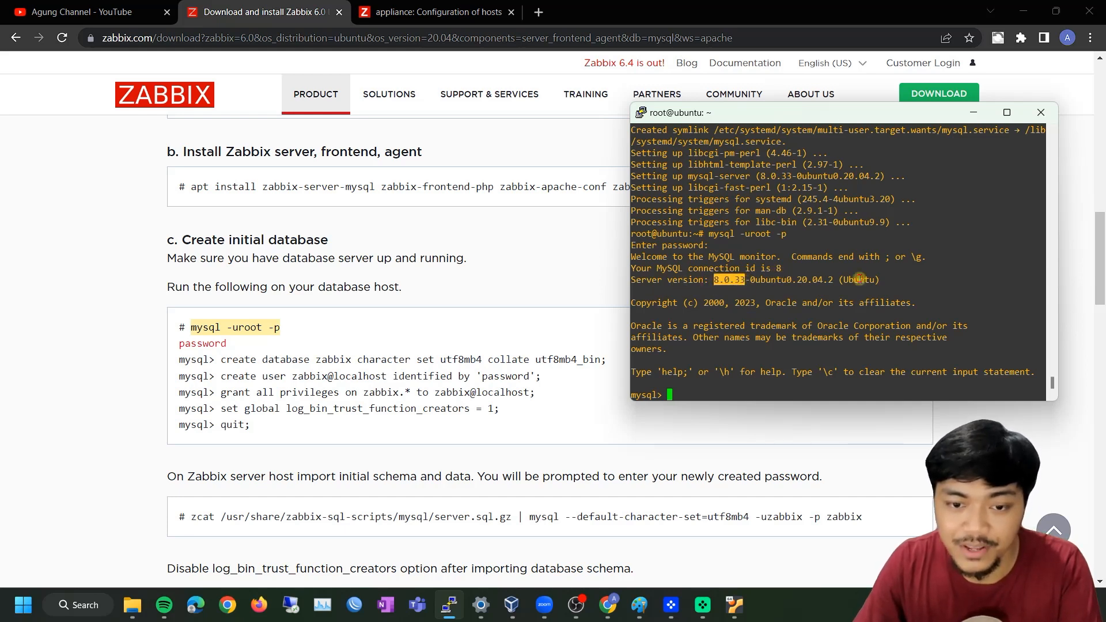
left_click(816, 321)
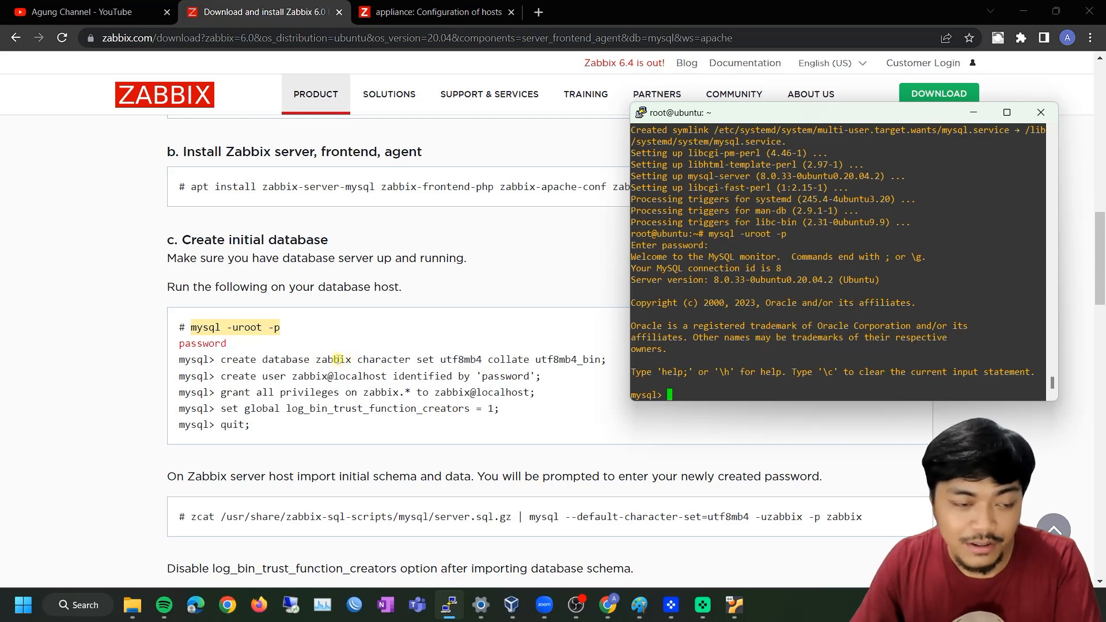
left_click(347, 358)
scroll(212, 365, "down", 1)
left_click_drag(220, 287, 605, 286)
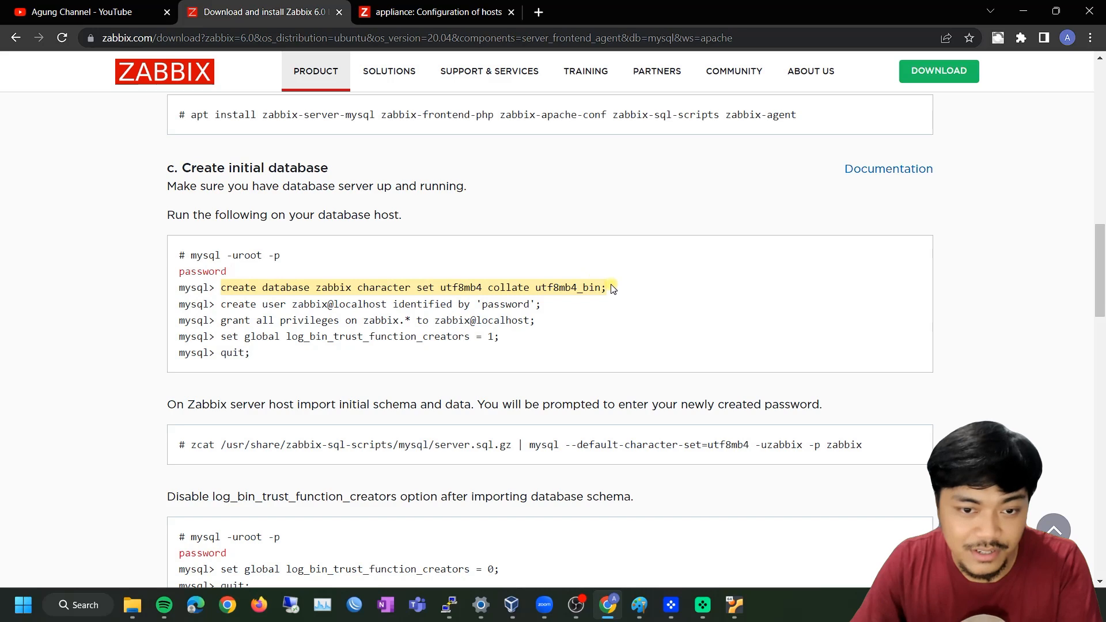
Create the zabbix database with character set utf8mb4 and utf8mb4_bin collation
right_click(595, 286)
left_click(624, 291)
key("alt+Tab")
right_click(827, 320)
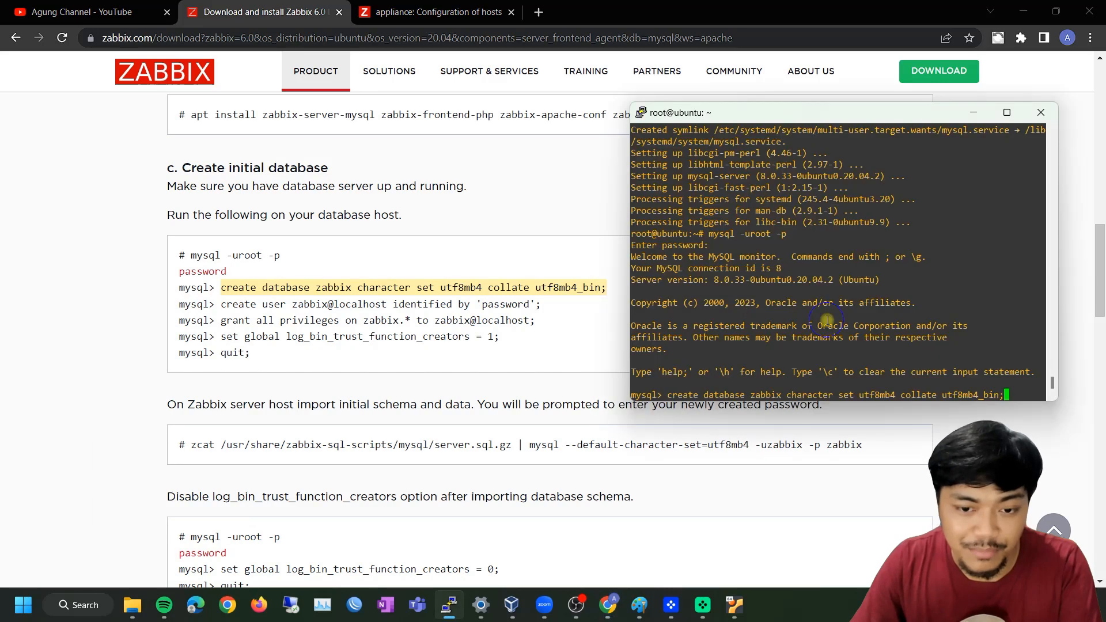
key("Return")
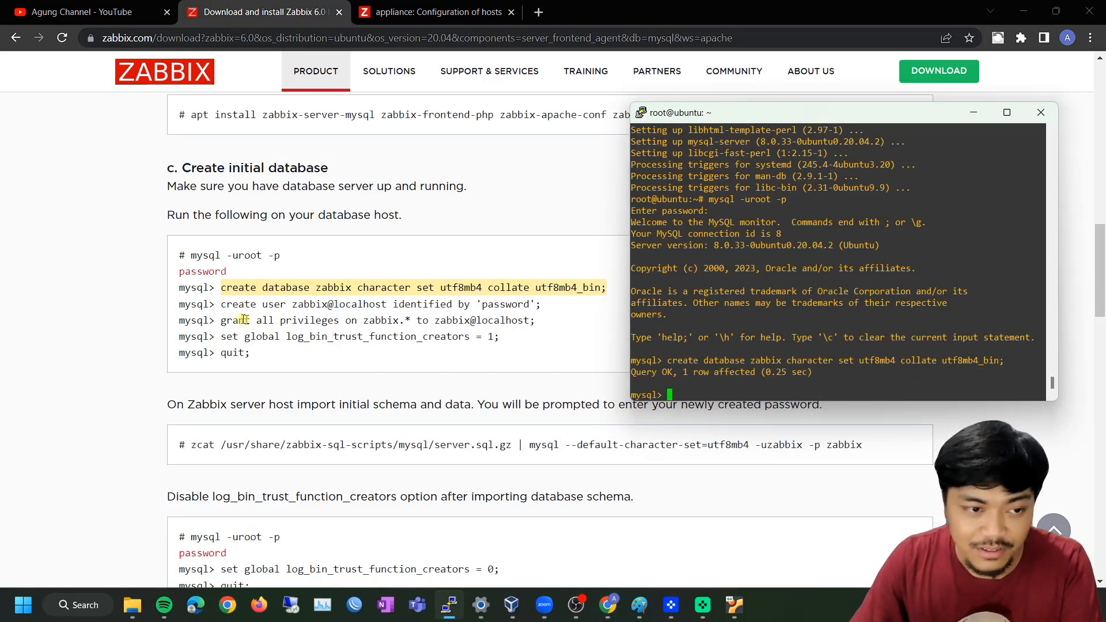
Create the zabbix@localhost MySQL user, replacing the placeholder with your own password
left_click(225, 306)
left_click_drag(224, 305, 546, 311)
left_click_drag(223, 288, 352, 292)
left_click_drag(221, 305, 550, 311)
key("alt+Tab")
right_click(807, 329)
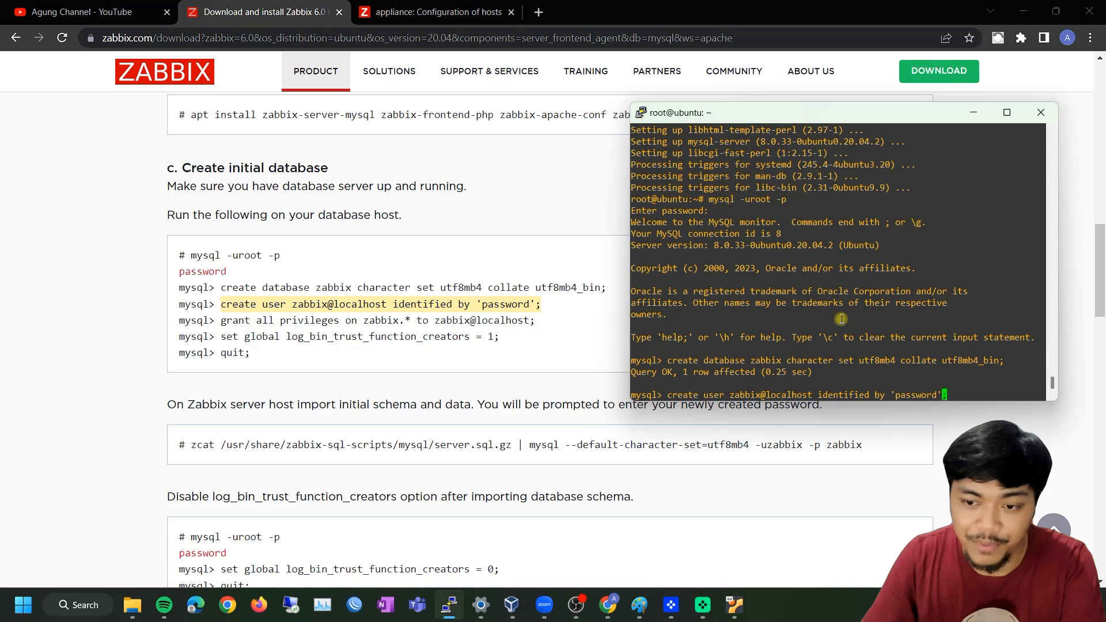
key("BackSpace")
key("BackSpace")
key("BackSpace")
key("BackSpace")
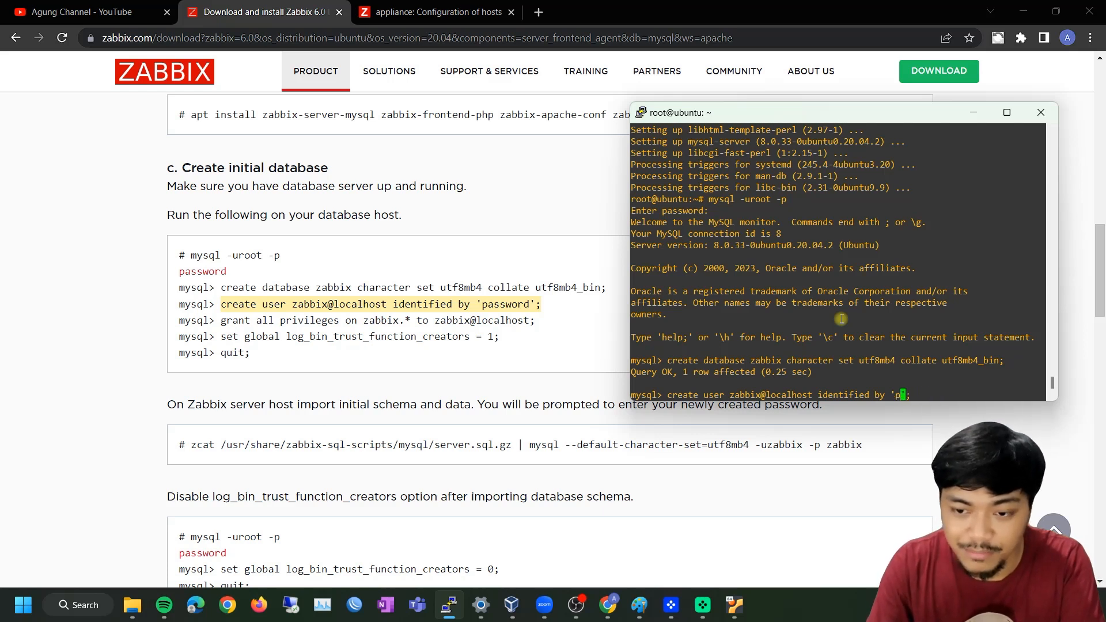
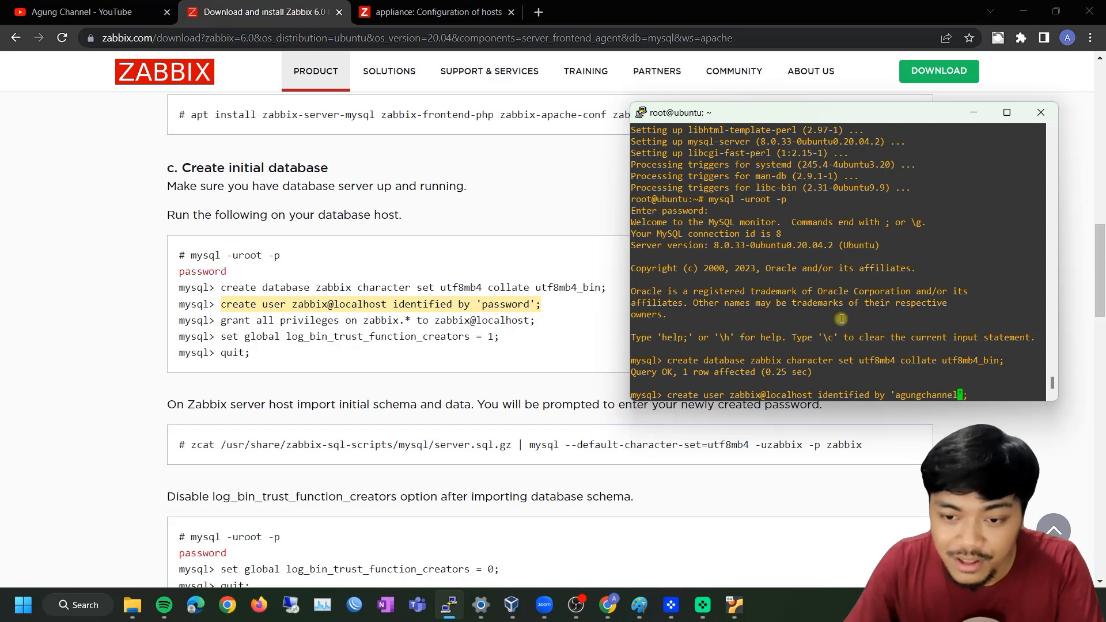
left_click(957, 348)
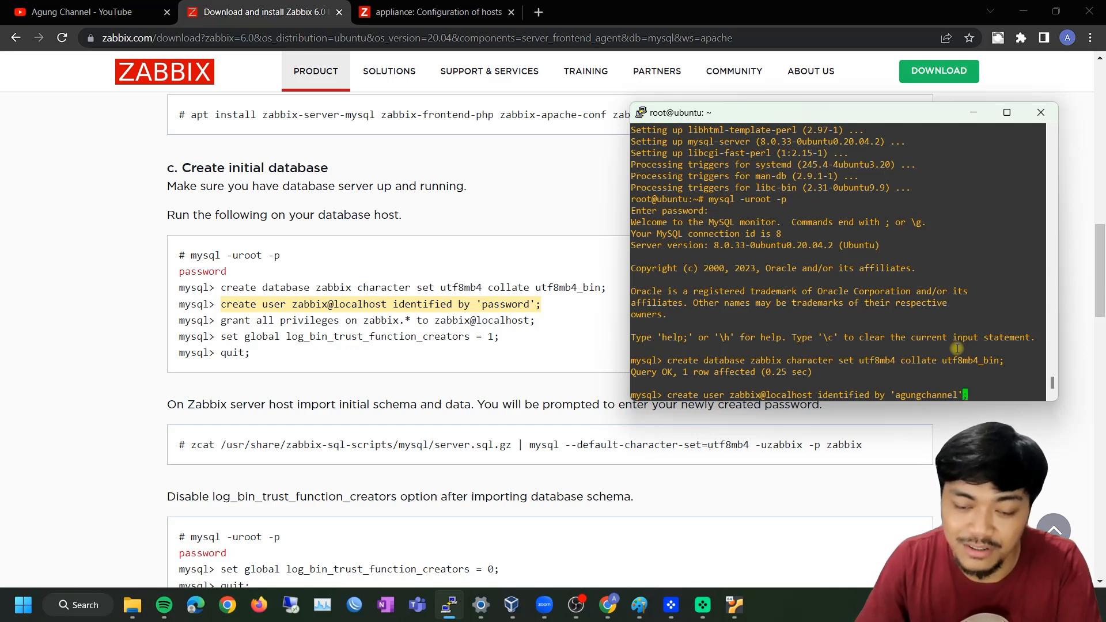
key("Return")
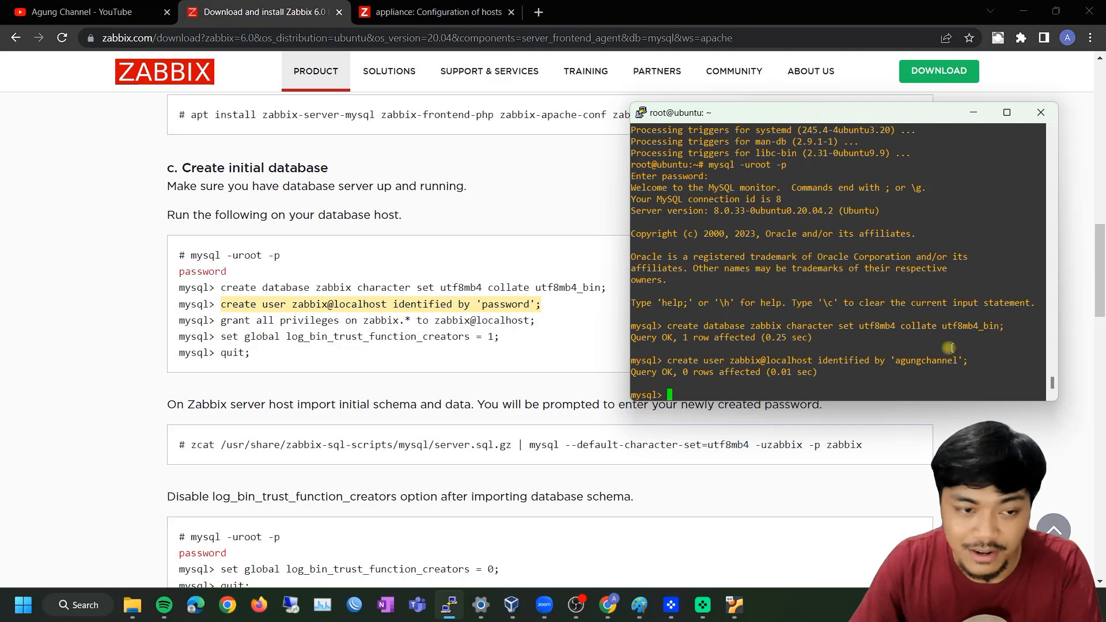
Copy the GRANT ALL PRIVILEGES command from the install instructions page
left_click(299, 323)
left_click_drag(536, 321, 223, 326)
key("alt+Tab")
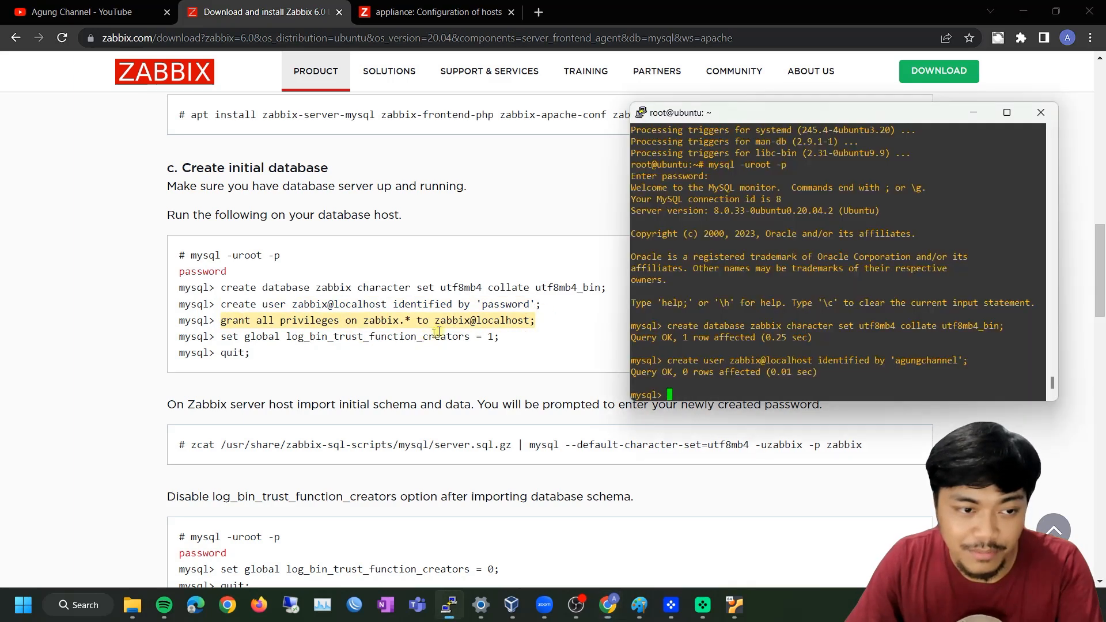
Grant zabbix all privileges on zabbix.* and set log_bin_trust_function_creators to 1
right_click(830, 302)
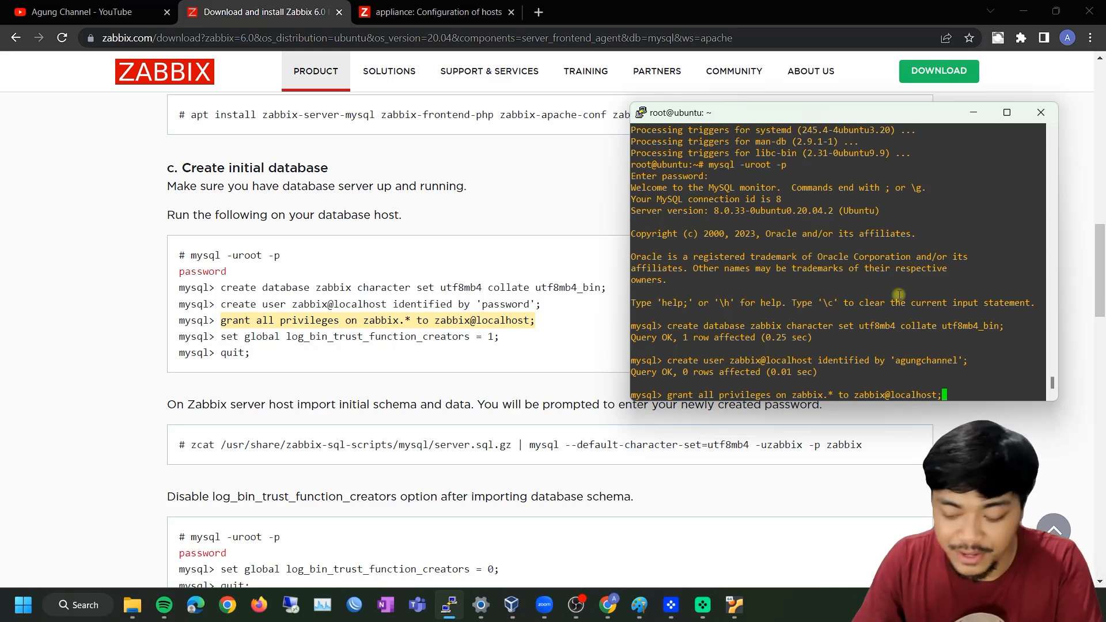
key("Return")
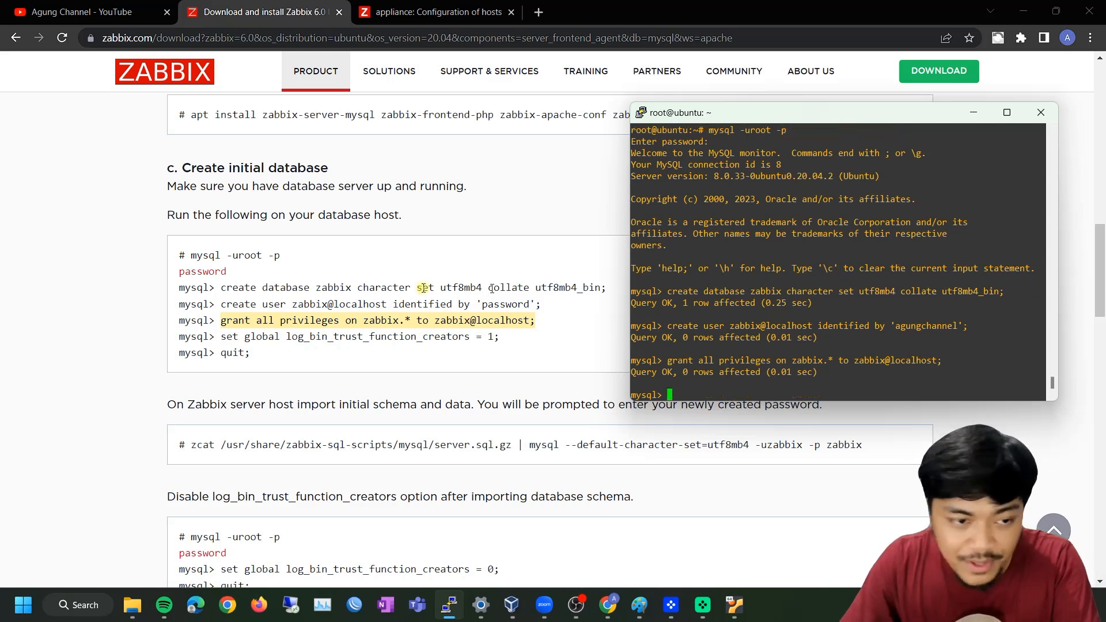
left_click(317, 320)
left_click_drag(531, 346, 222, 339)
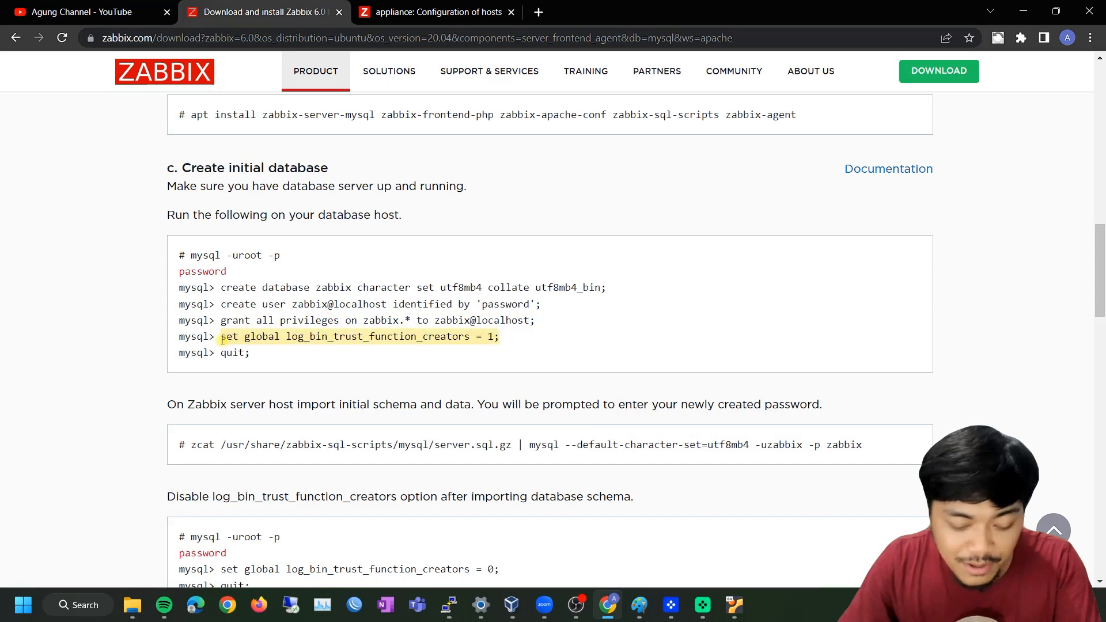
key("ctrl+c")
key("alt+Tab")
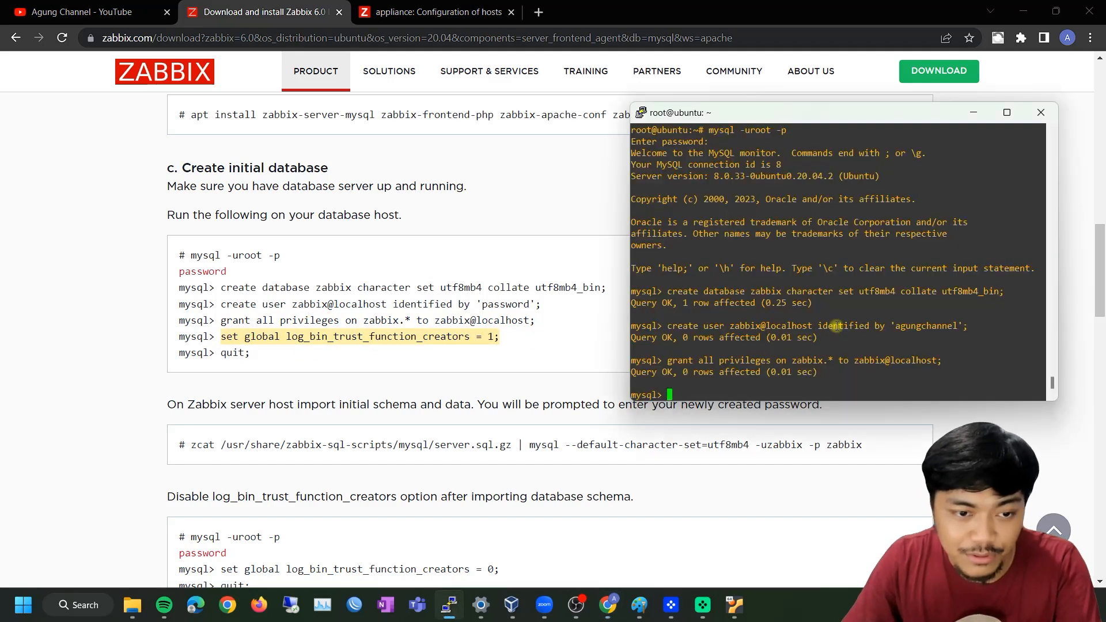
right_click(837, 326)
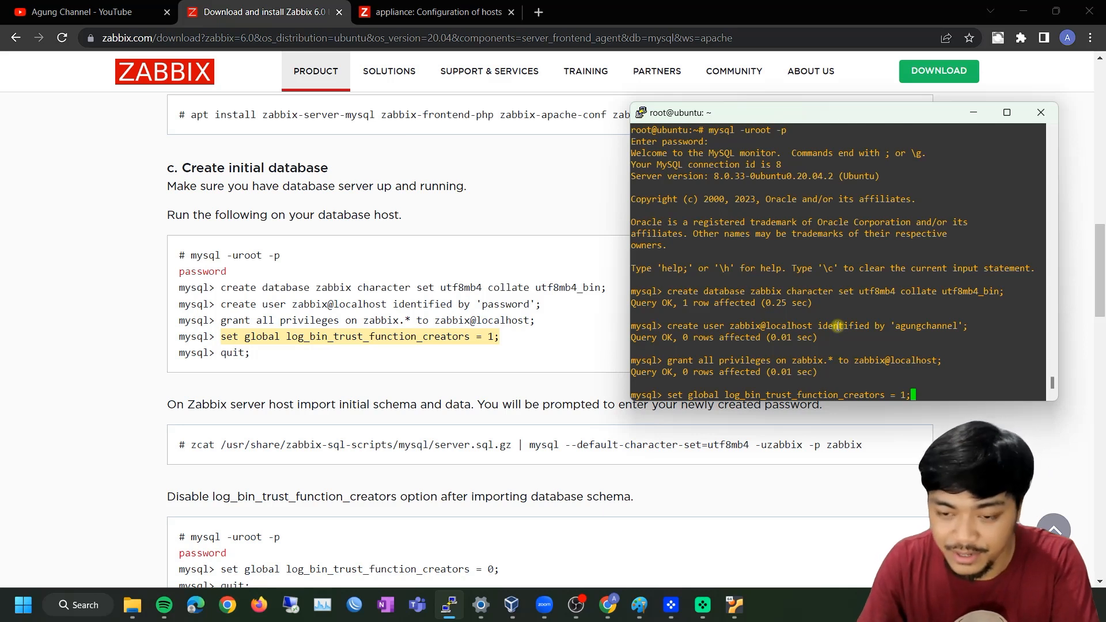
key("Return")
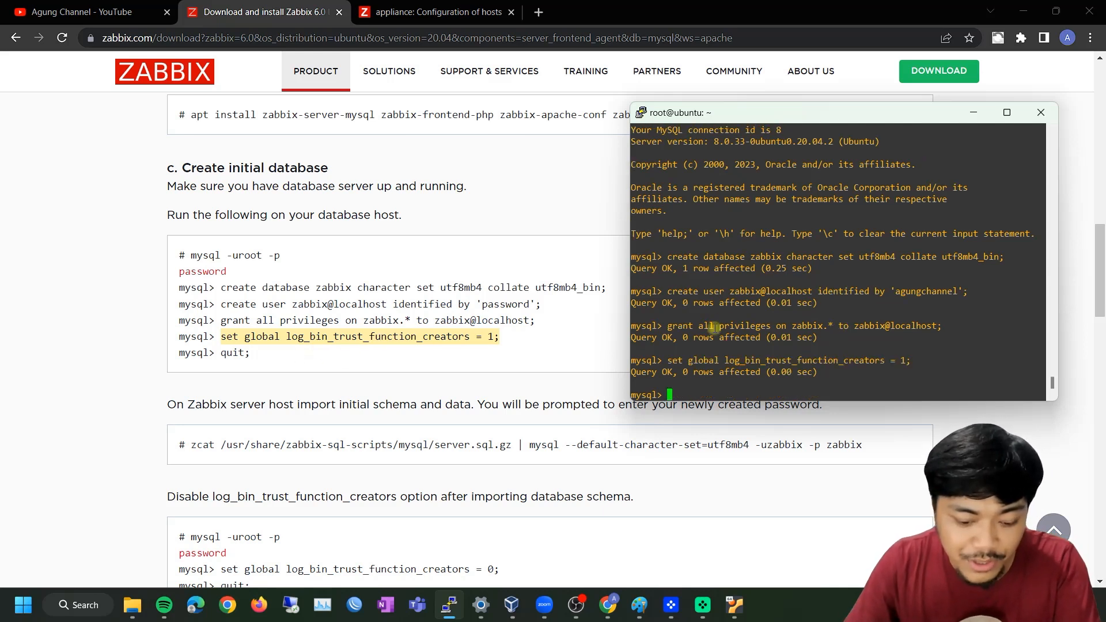
Quit the MySQL monitor with quit; to return to the root shell
type("quit;")
key("Return")
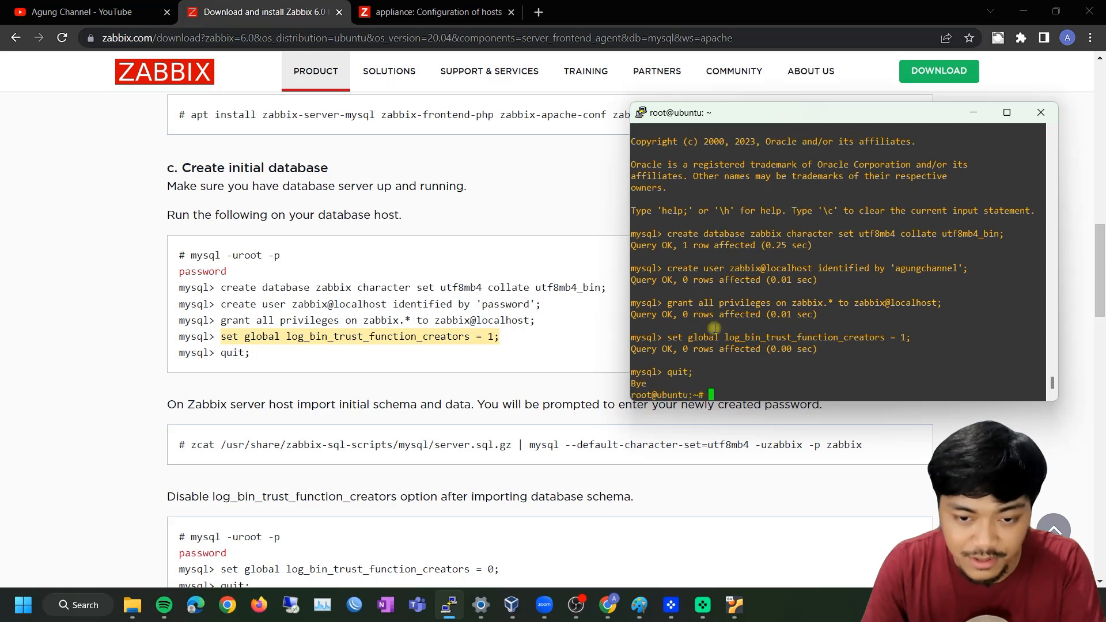
left_click(396, 399)
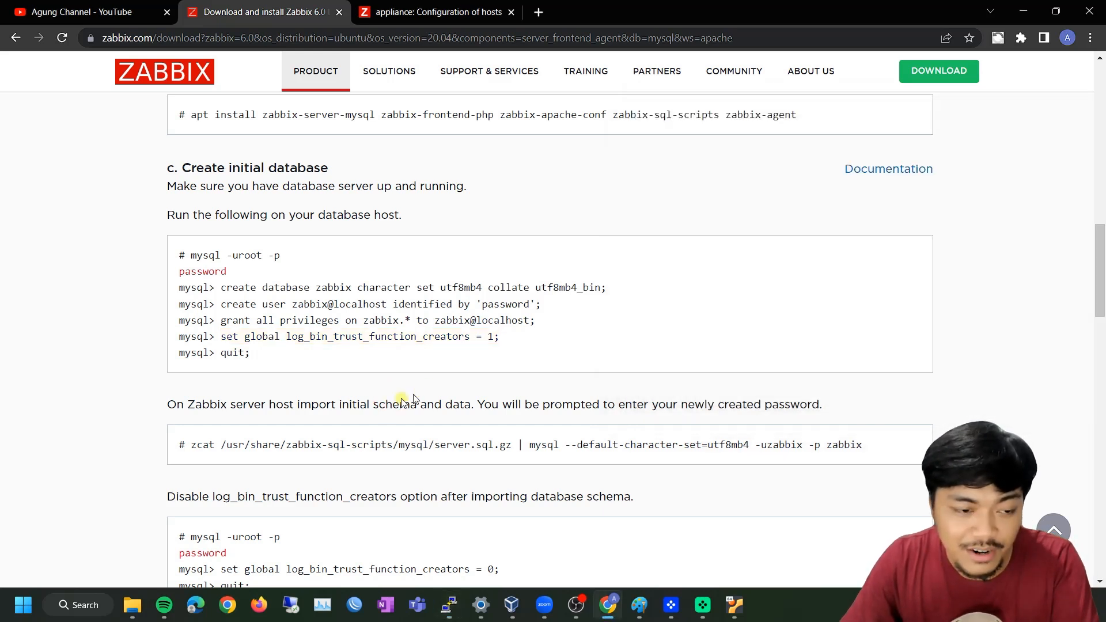
Run the zcat server.sql.gz | mysql import, retrying after ERROR 1045 with the zabbix user's password
left_click_drag(192, 444, 873, 461)
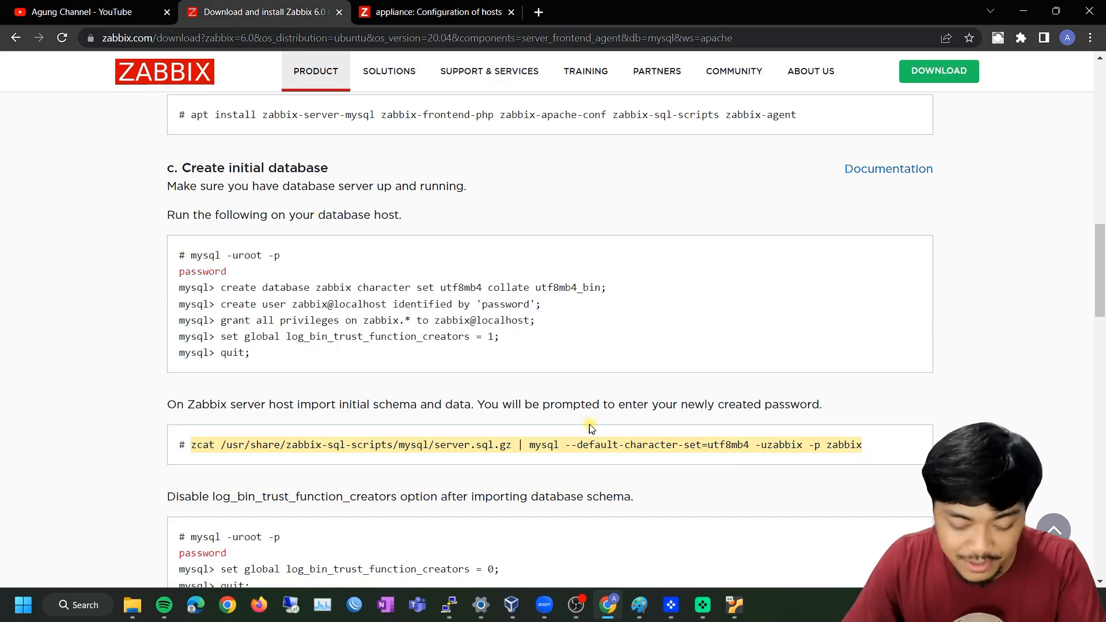
key("alt+Tab")
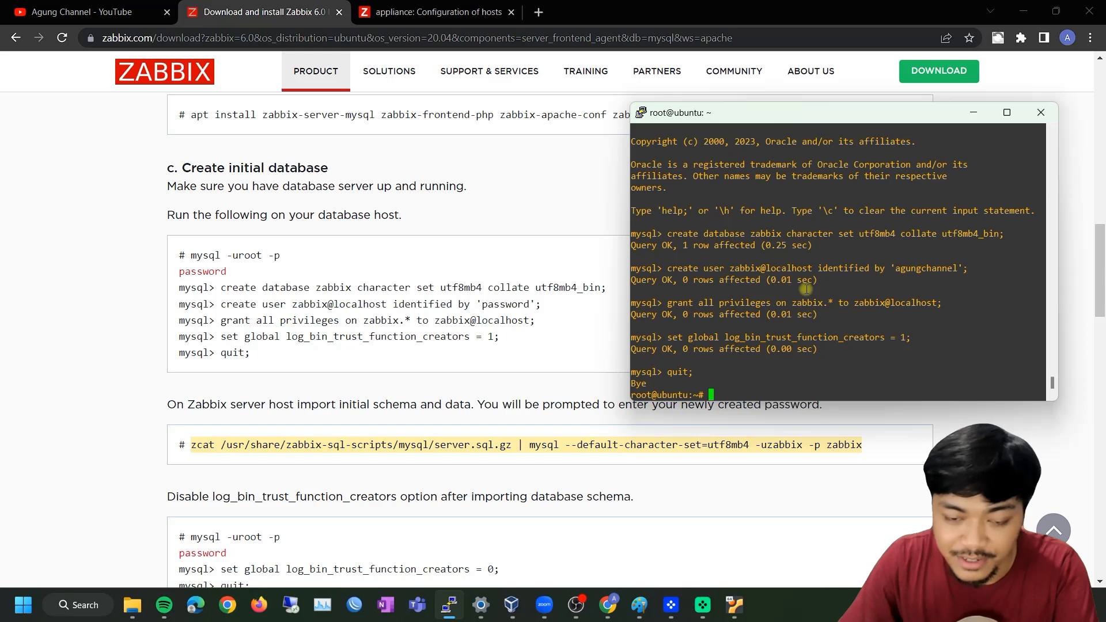
right_click(795, 317)
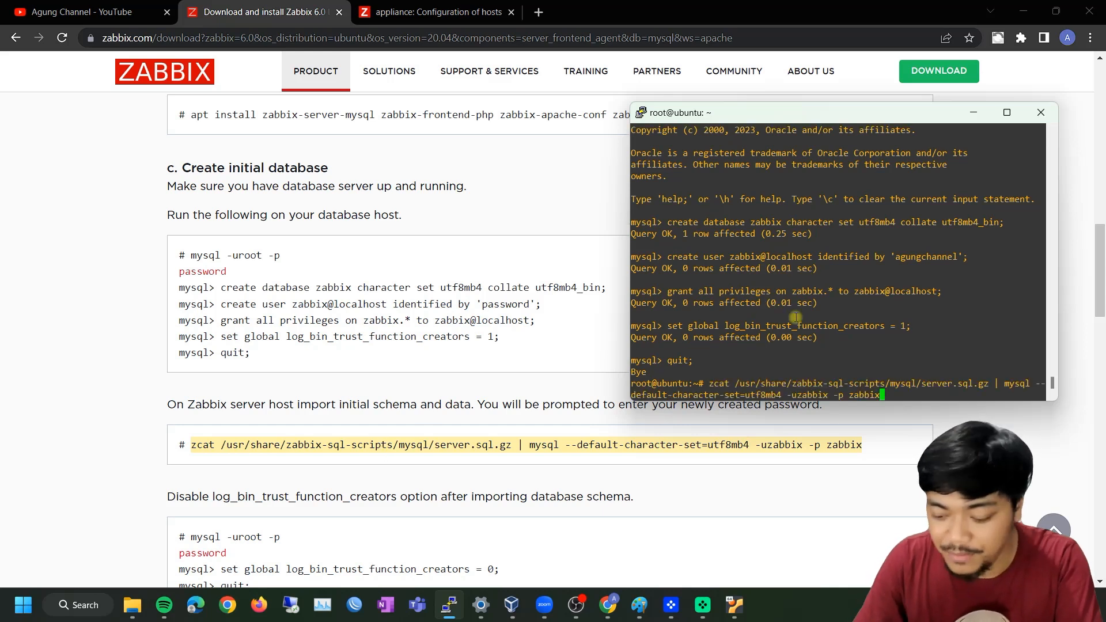
key("Return")
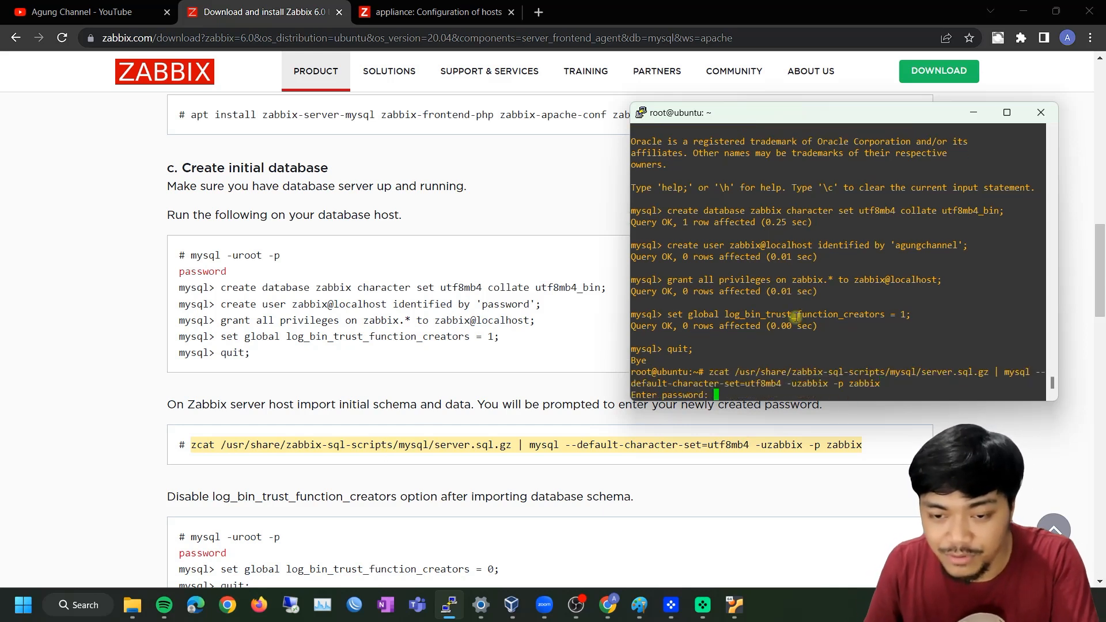
key("Return")
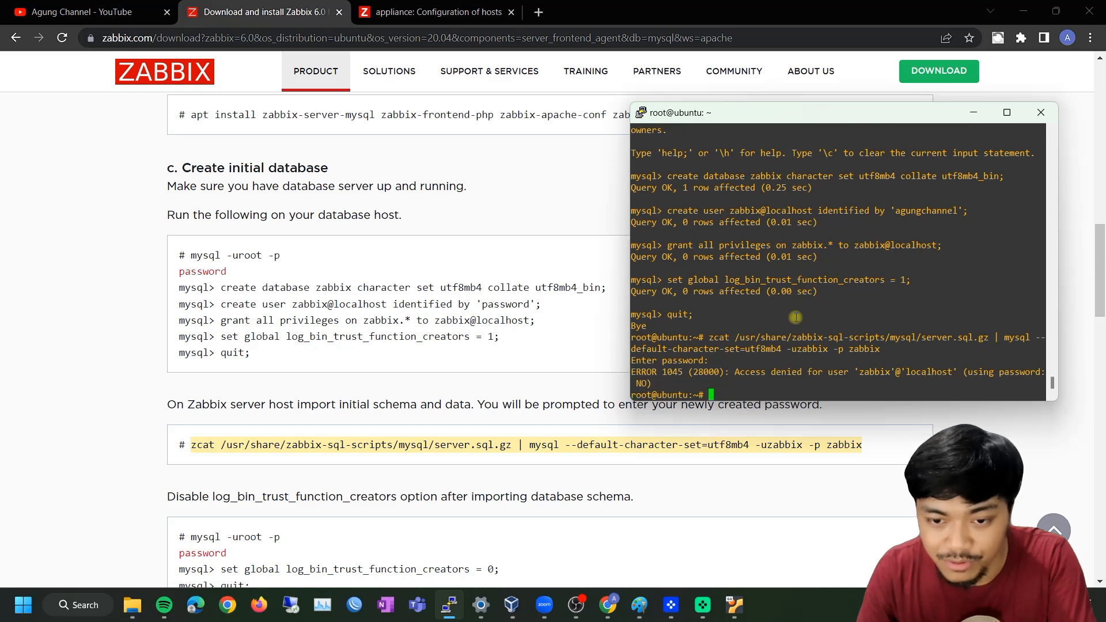
key("Up")
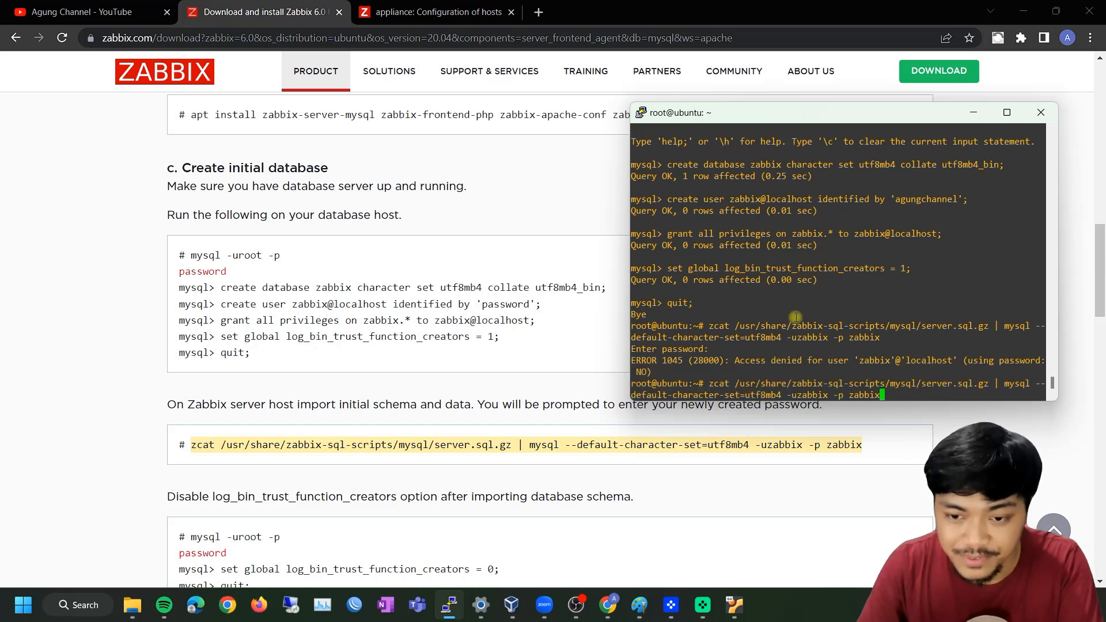
key("Return")
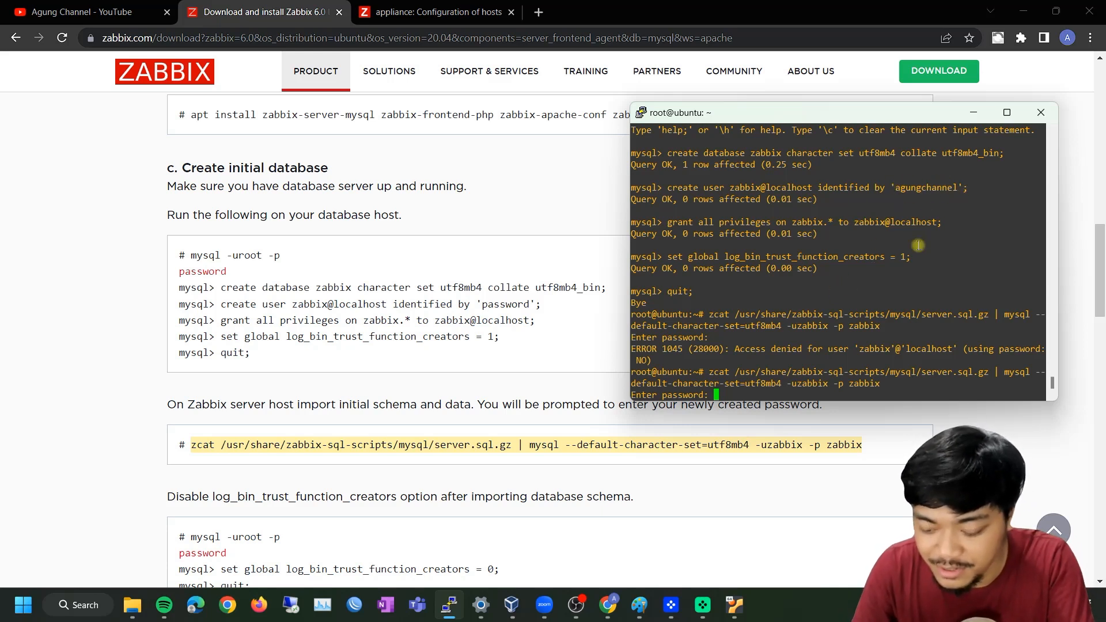
key("Return")
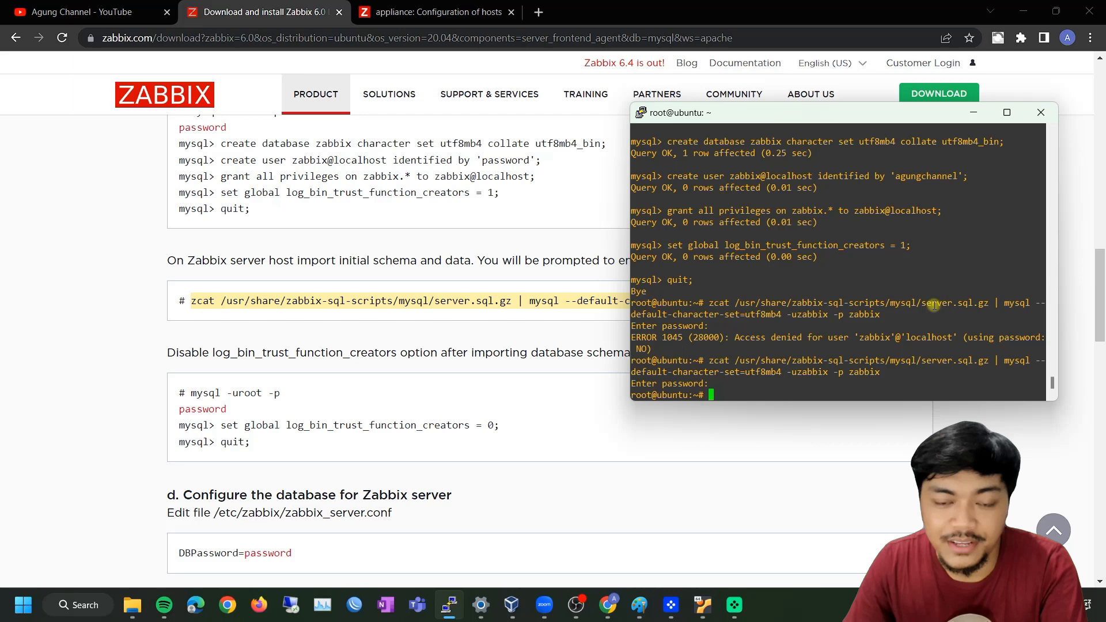
Log into MySQL as root with mysql -uroot -p and the root password
left_click_drag(282, 392, 192, 393)
key("alt+Tab")
right_click(824, 337)
key("Return")
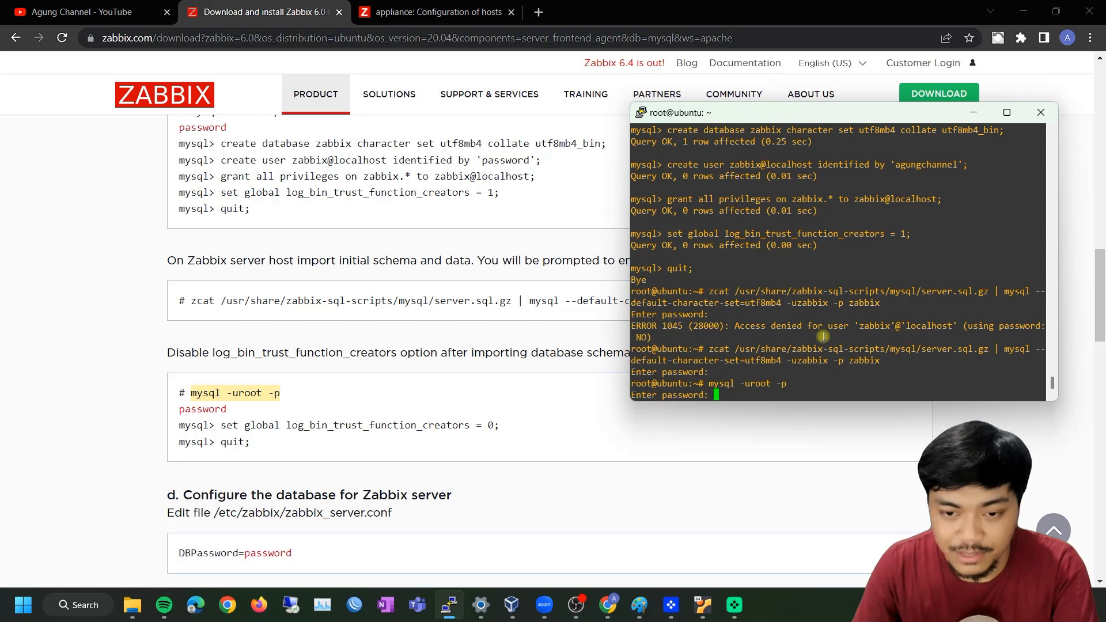
key("Return")
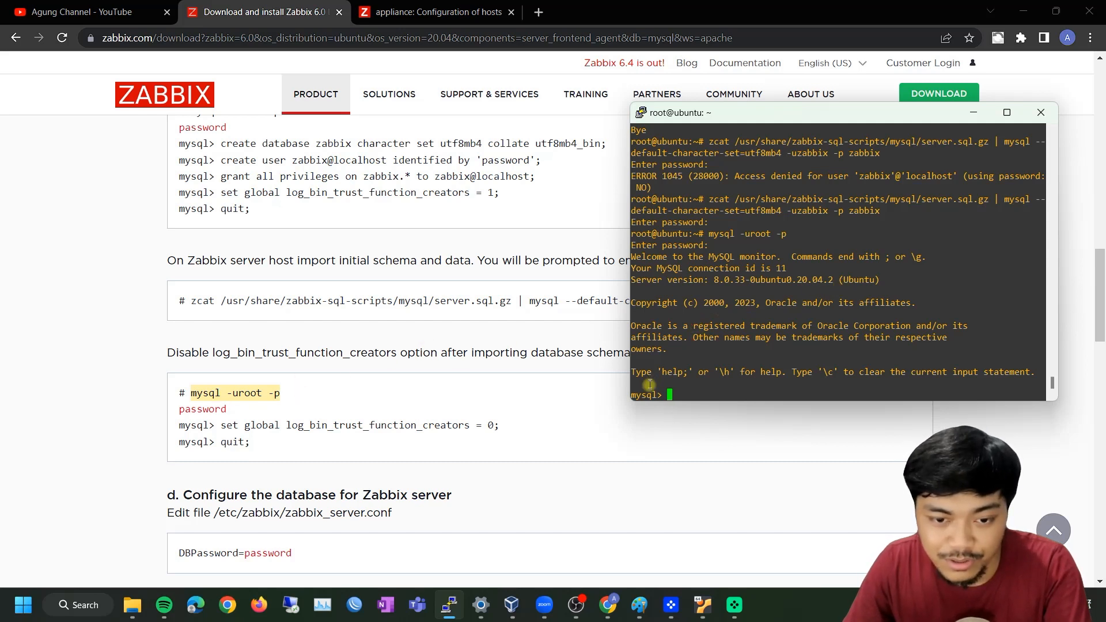
Set log_bin_trust_function_creators back to 0 and quit MySQL to the root shell
left_click_drag(221, 425, 515, 425)
key("alt+Tab")
right_click(782, 335)
key("Return")
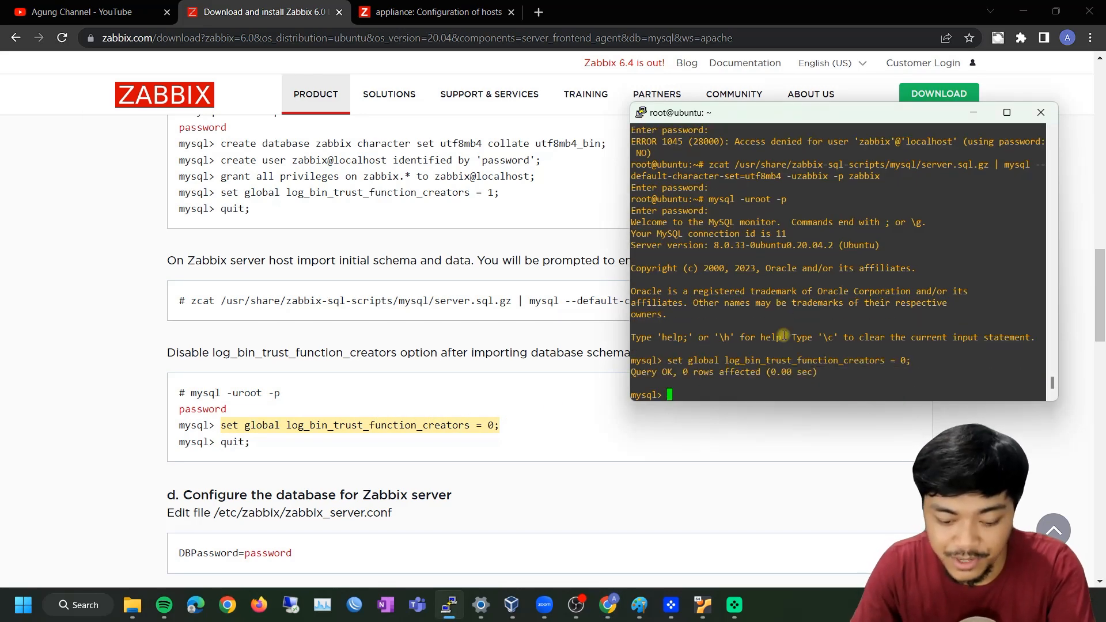
type("quit")
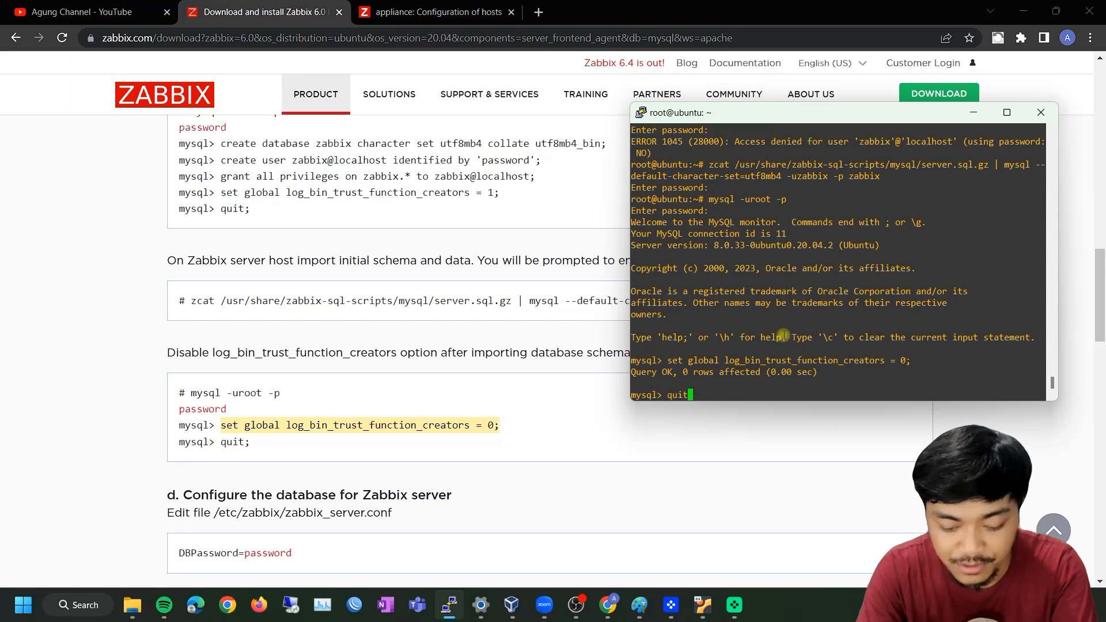
type(";")
key("Return")
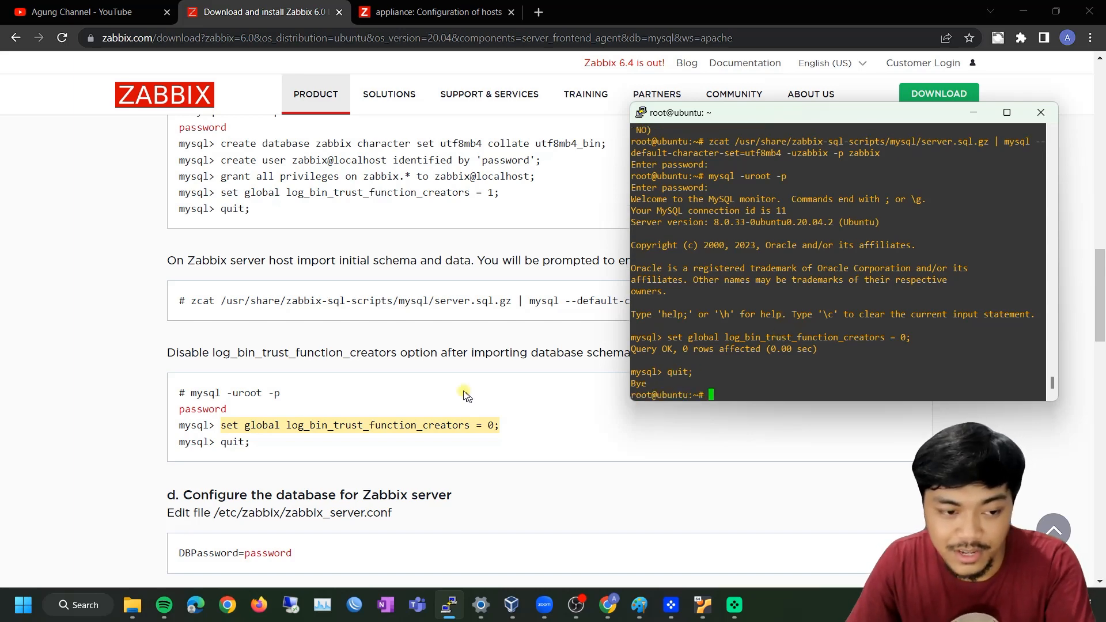
scroll(455, 384, "down", 3)
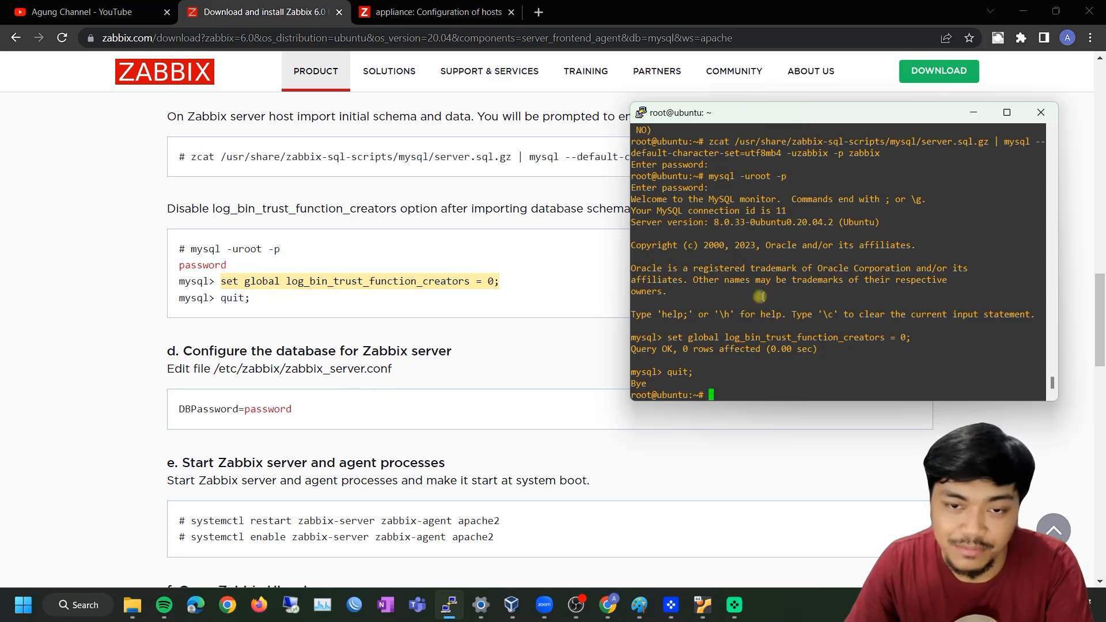
Open /etc/zabbix/zabbix_server.conf in nano
left_click(216, 369)
left_click_drag(216, 369, 402, 377)
key("ctrl+c")
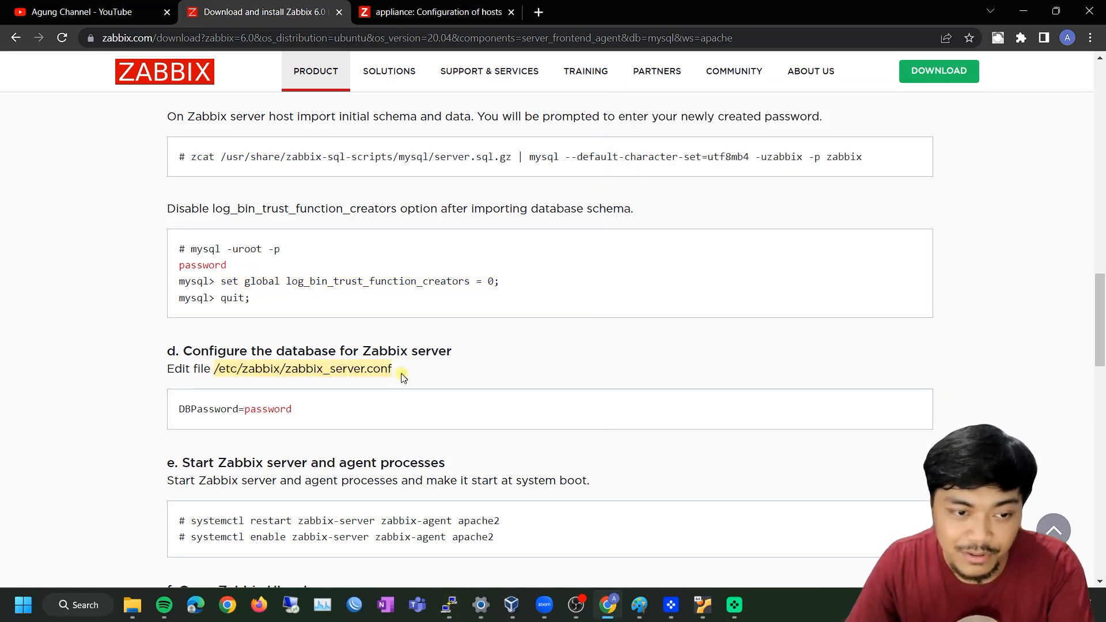
key("alt+Tab")
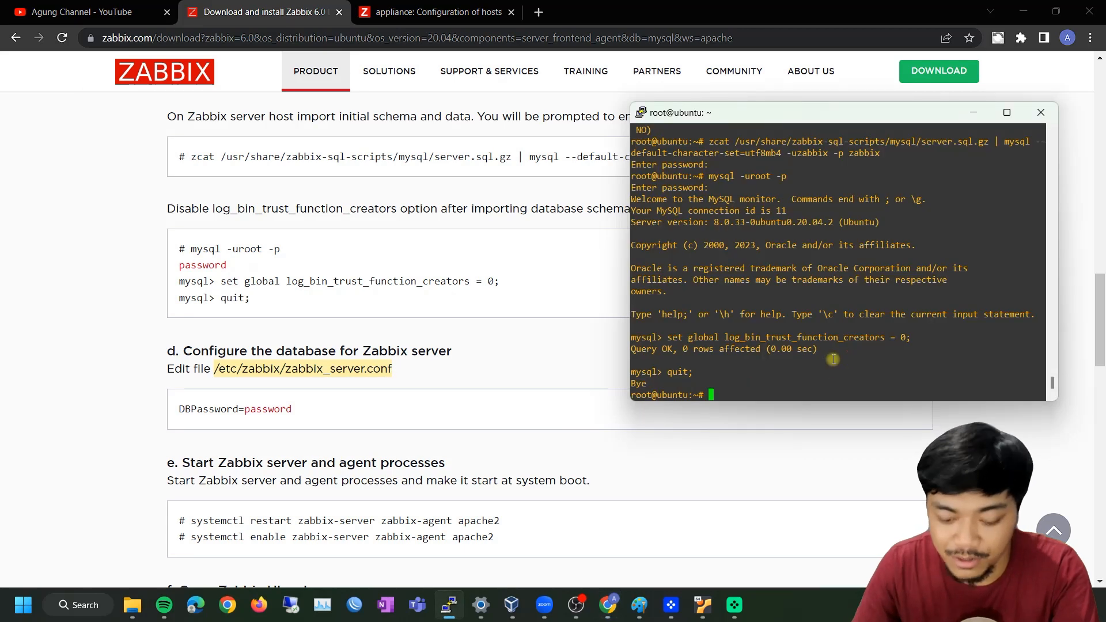
type("nano")
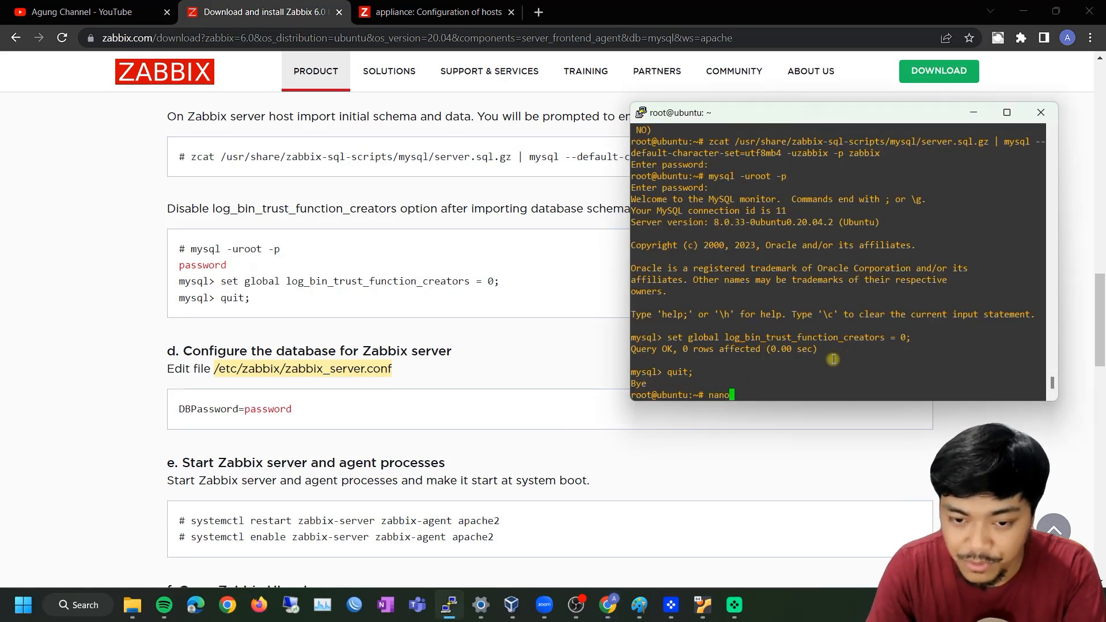
right_click(828, 358)
key("Return")
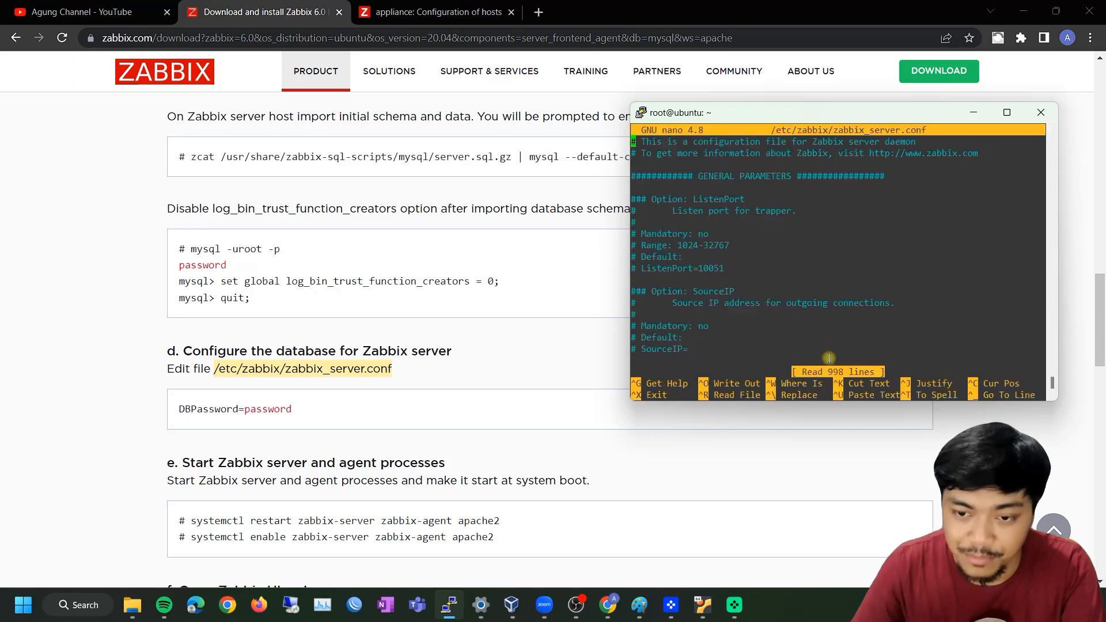
Search the file for DBPassword and uncomment the DBPassword= line
key("Down")
key("Down")
key("Down")
key("Down")
key("Down")
key("Down")
key("Down")
key("Down")
key("Down")
key("Down")
key("Down")
key("Down")
key("Down")
key("Down")
key("Down")
key("Down")
key("Down")
key("Down")
key("Down")
key("Down")
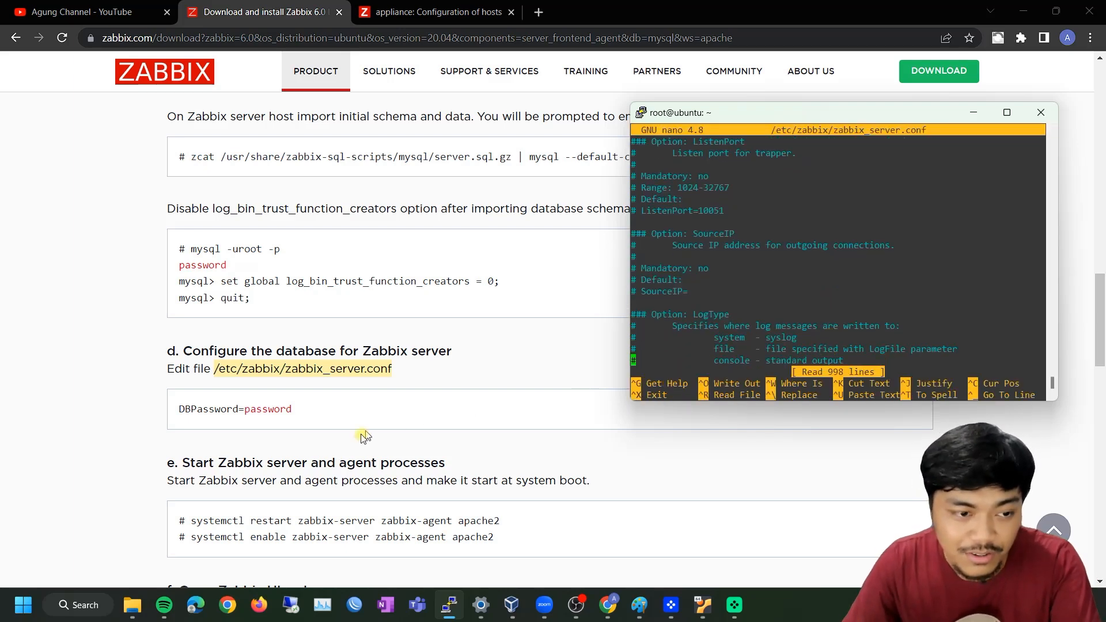
double_click(198, 409)
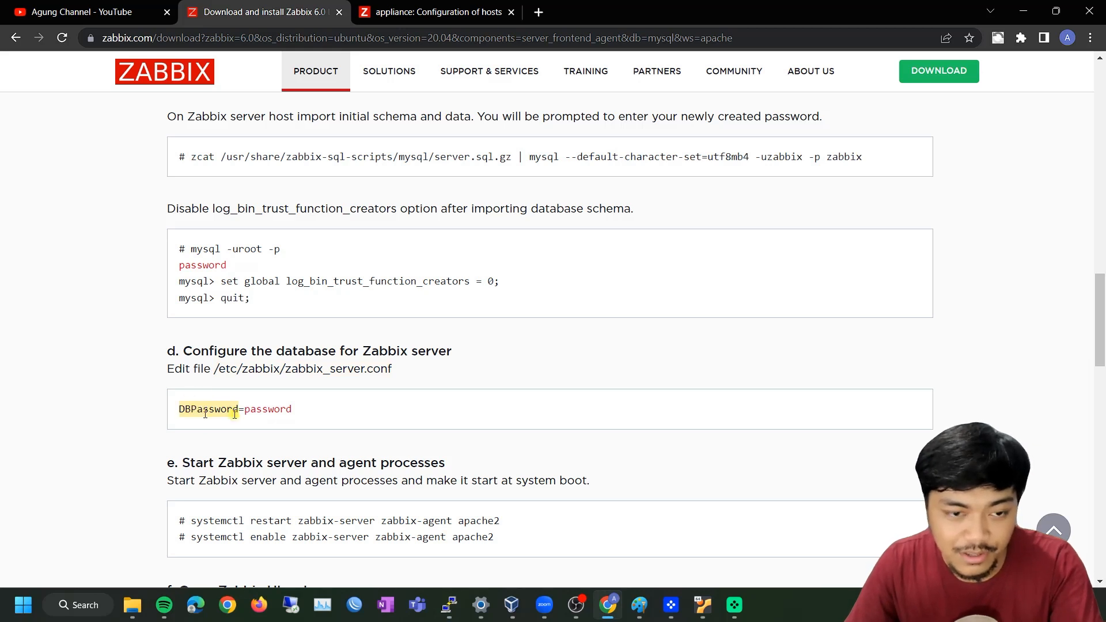
key("alt+Tab")
key("ctrl+w")
right_click(691, 367)
key("Return")
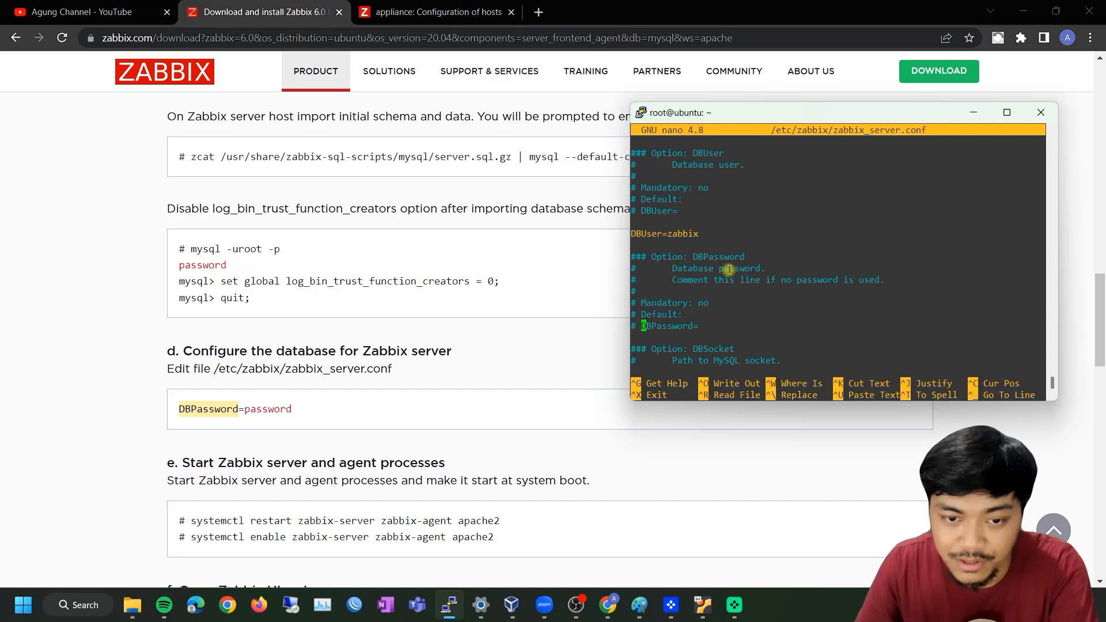
key("BackSpace")
key("BackSpace")
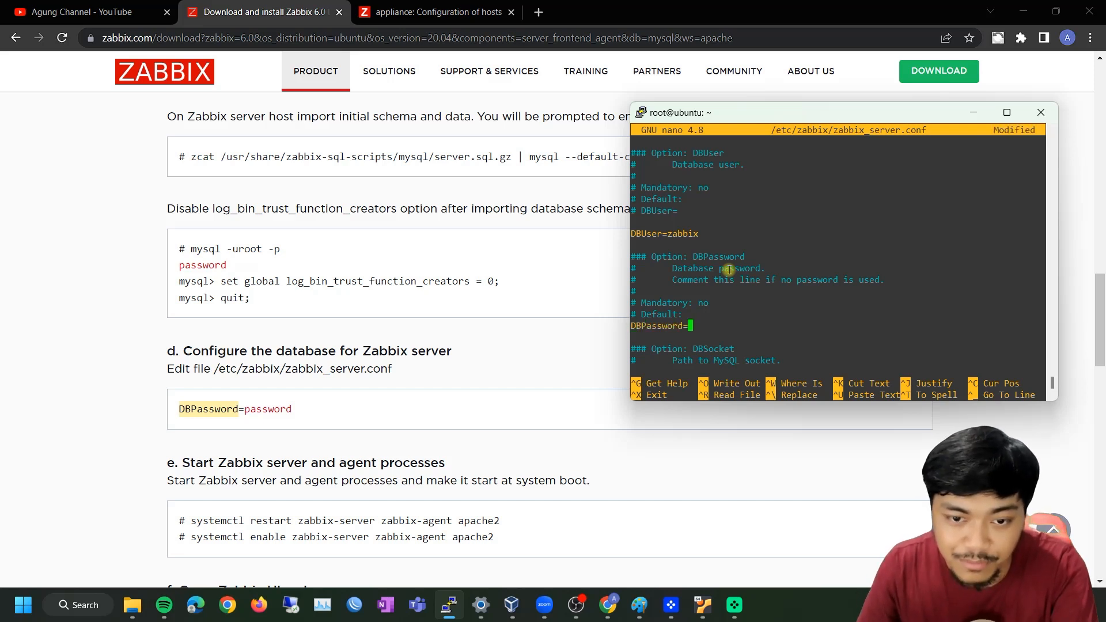
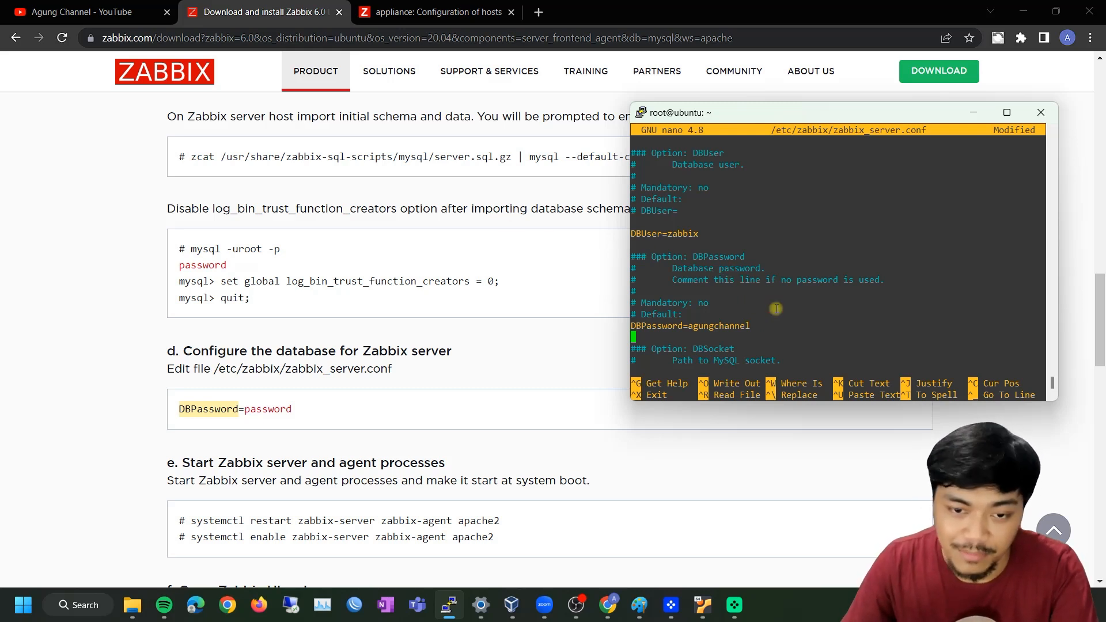
Save zabbix_server.conf with the DBPassword line filled in and exit nano
key("Down")
key("Down")
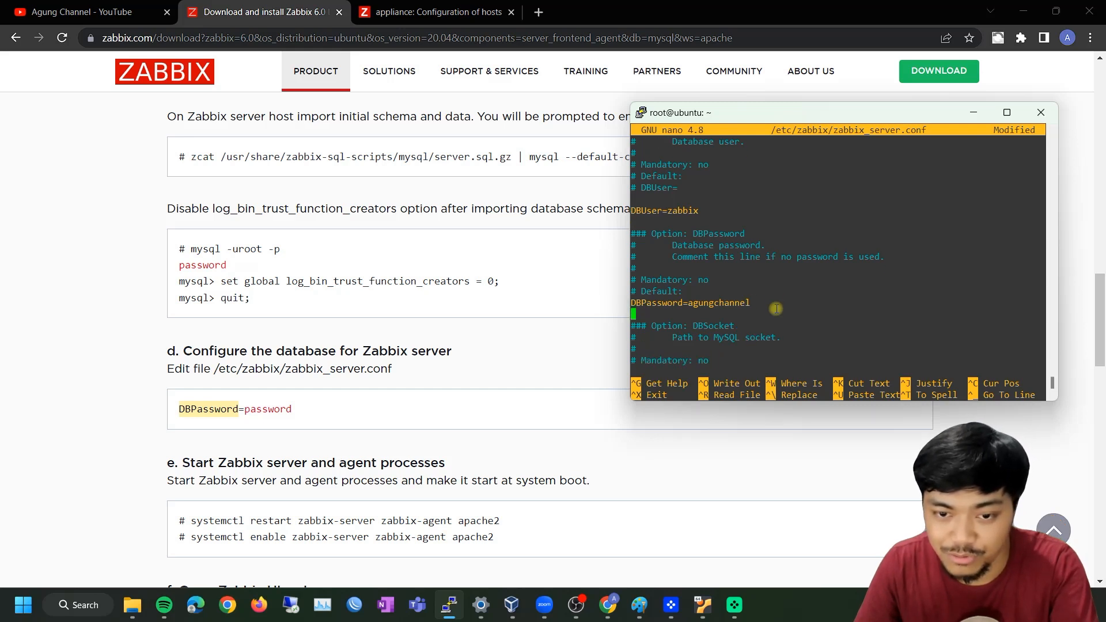
key("Down")
key("Down")
key("Down")
key("Down")
key("Down")
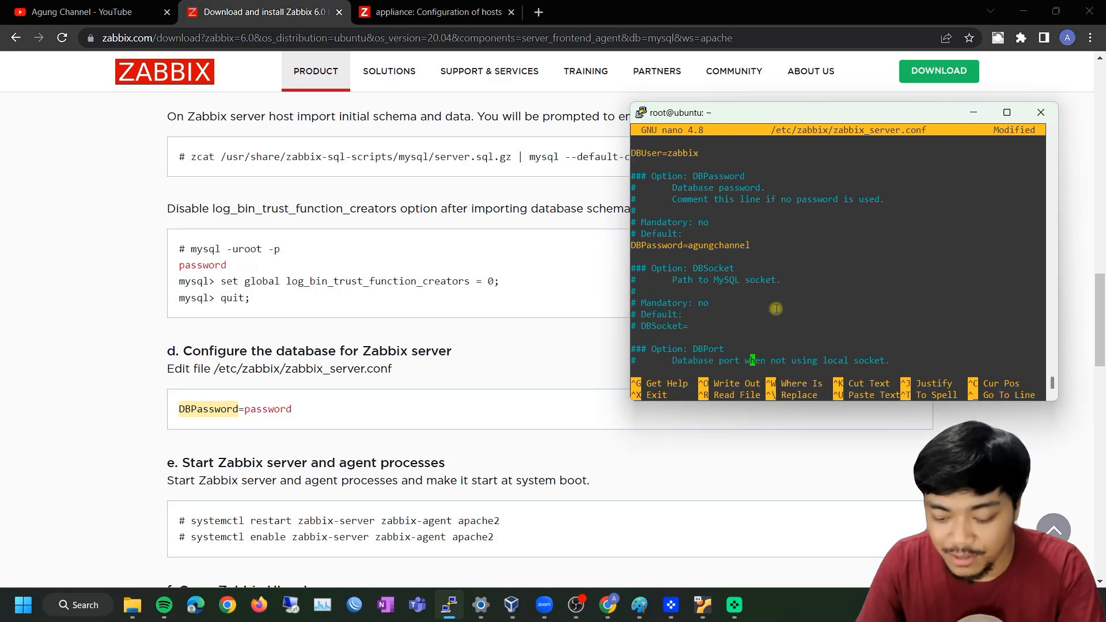
key("ctrl+o")
key("Return")
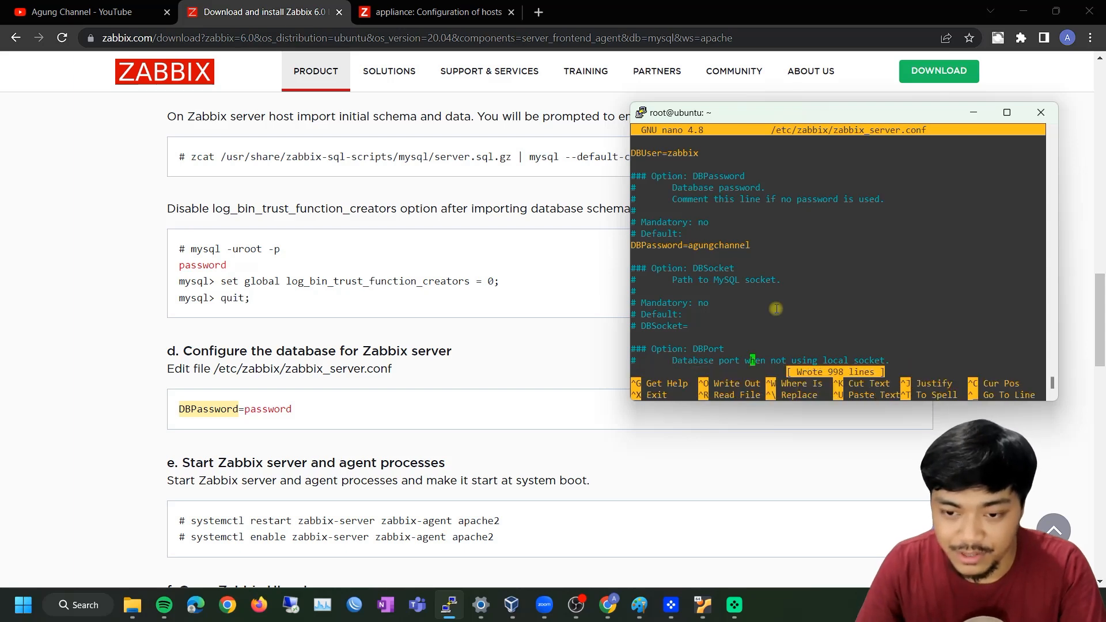
key("ctrl+x")
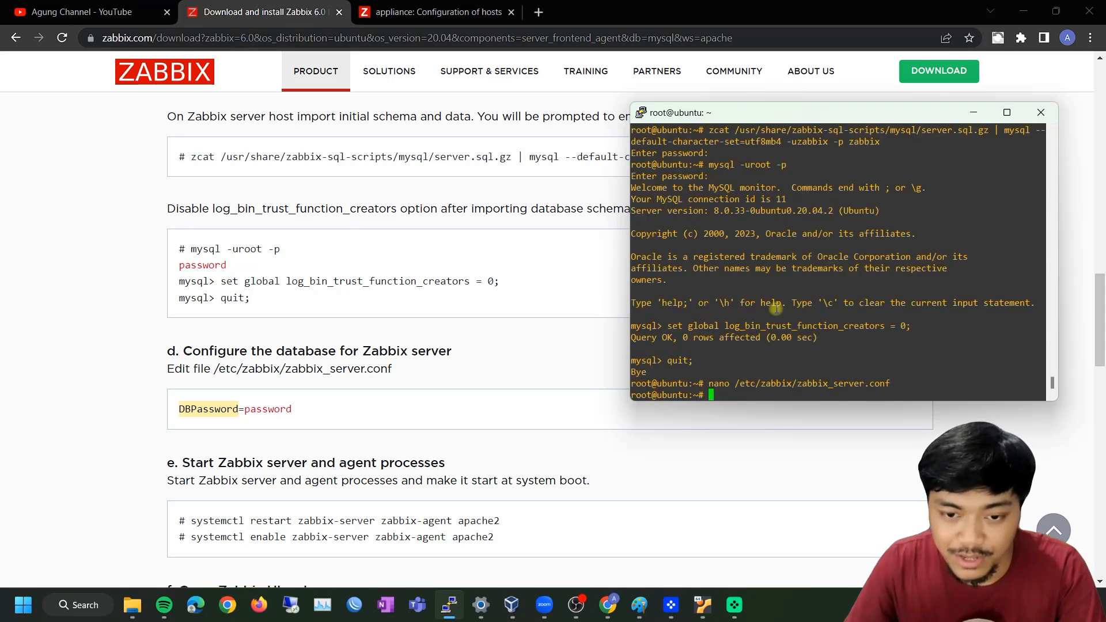
Restart the zabbix-server, zabbix-agent and apache2 services using the command from the guide
left_click(399, 364)
scroll(455, 357, "down", 1)
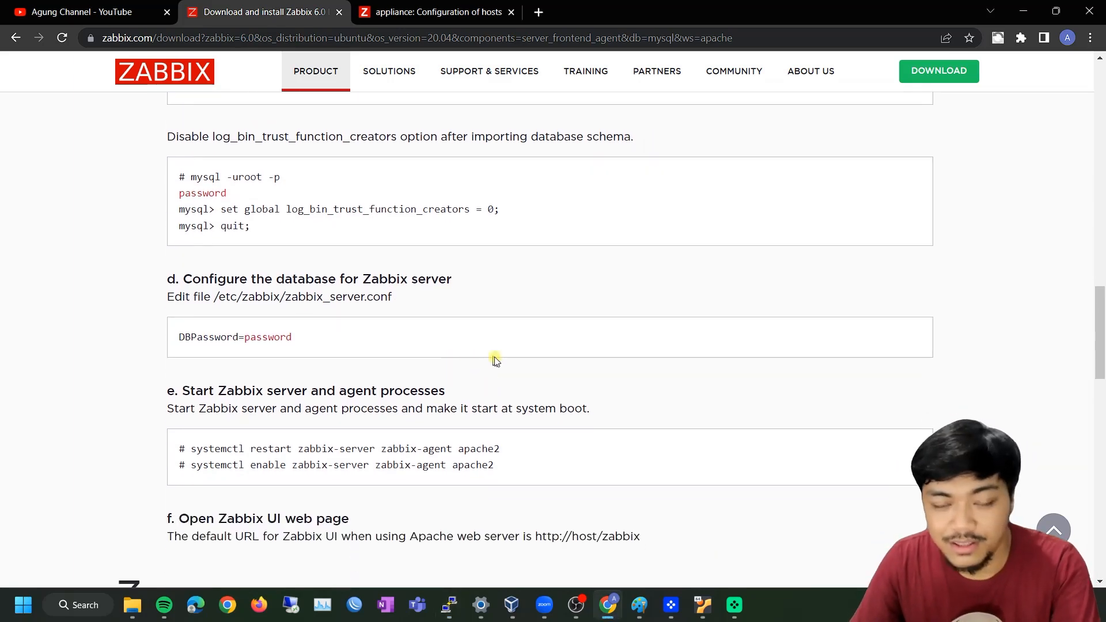
left_click_drag(510, 448, 189, 452)
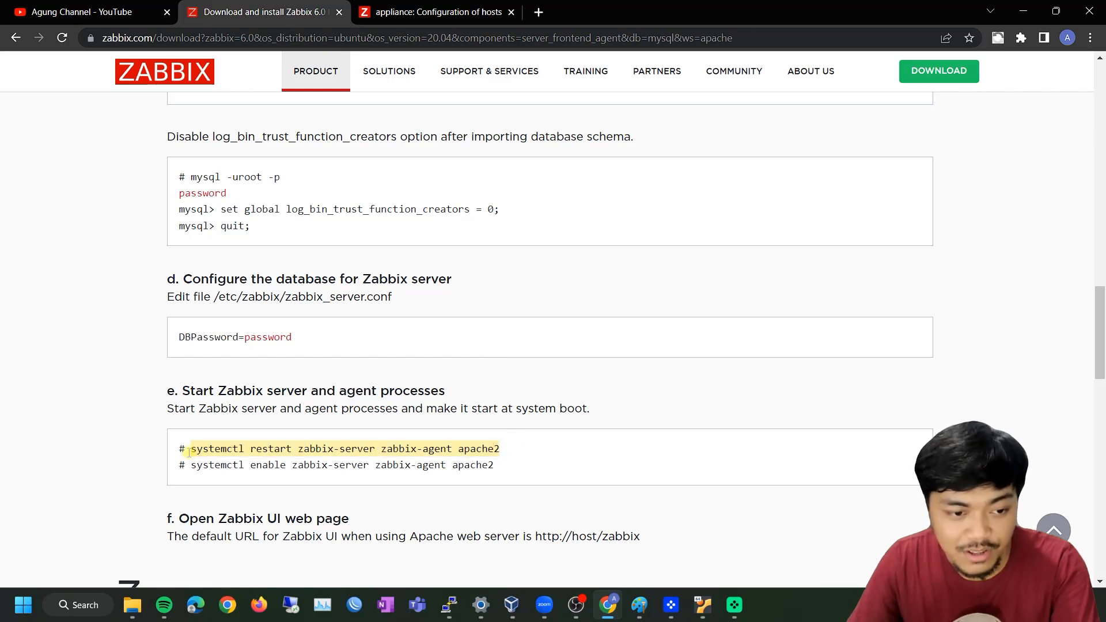
key("alt+Tab")
right_click(804, 343)
key("Return")
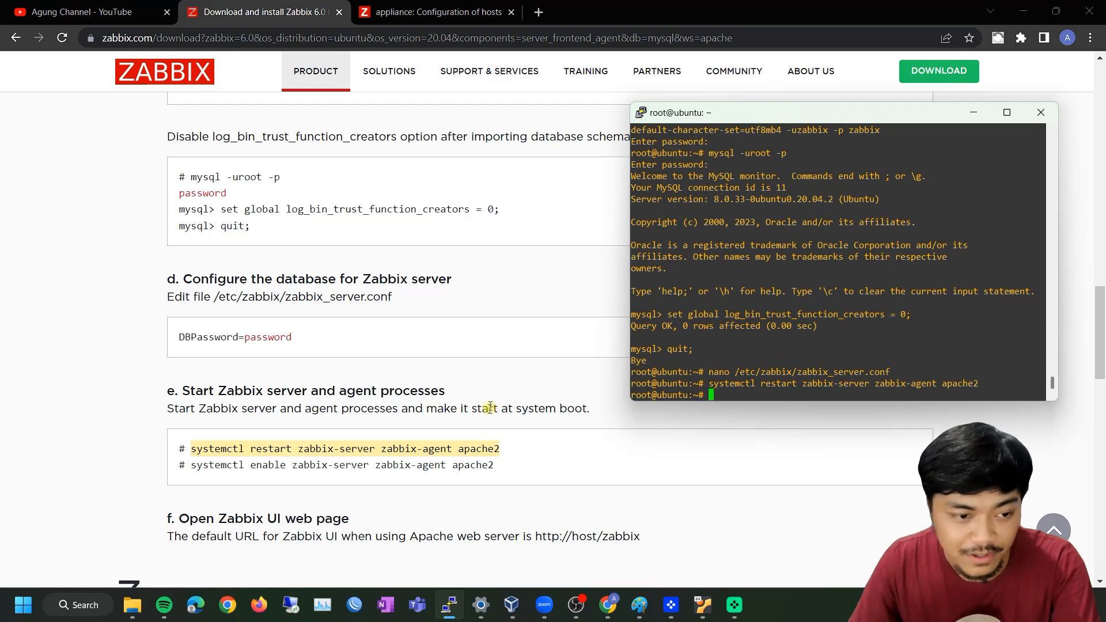
Enable zabbix-server, zabbix-agent and apache2 to start automatically at boot
left_click_drag(495, 466, 196, 477)
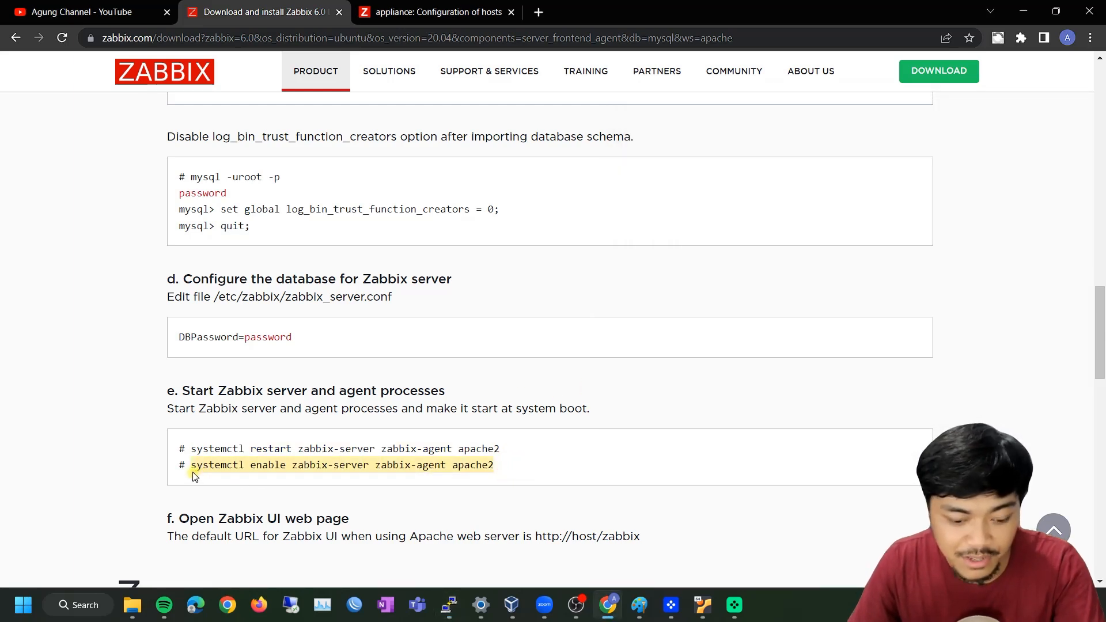
key("ctrl+c")
key("alt+Tab")
right_click(778, 361)
key("Return")
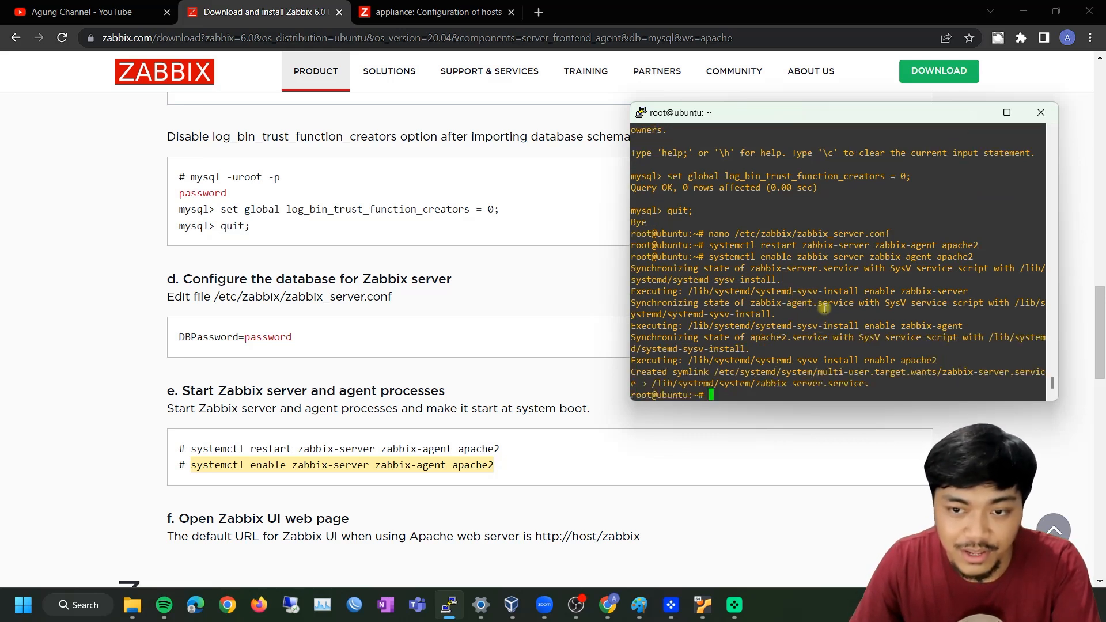
scroll(474, 347, "down", 1)
scroll(475, 346, "down", 4)
scroll(473, 346, "up", 4)
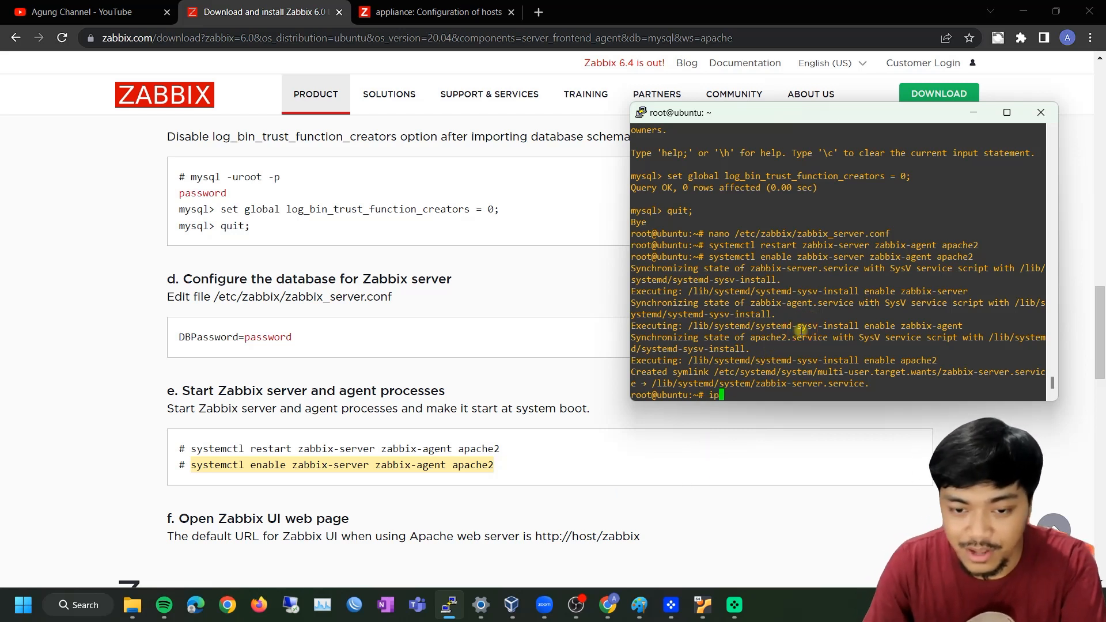
Find the VM's address 192.168.56.105 with ip a and open it in a new Chrome tab
type("a")
key("Return")
left_click_drag(672, 349, 751, 349)
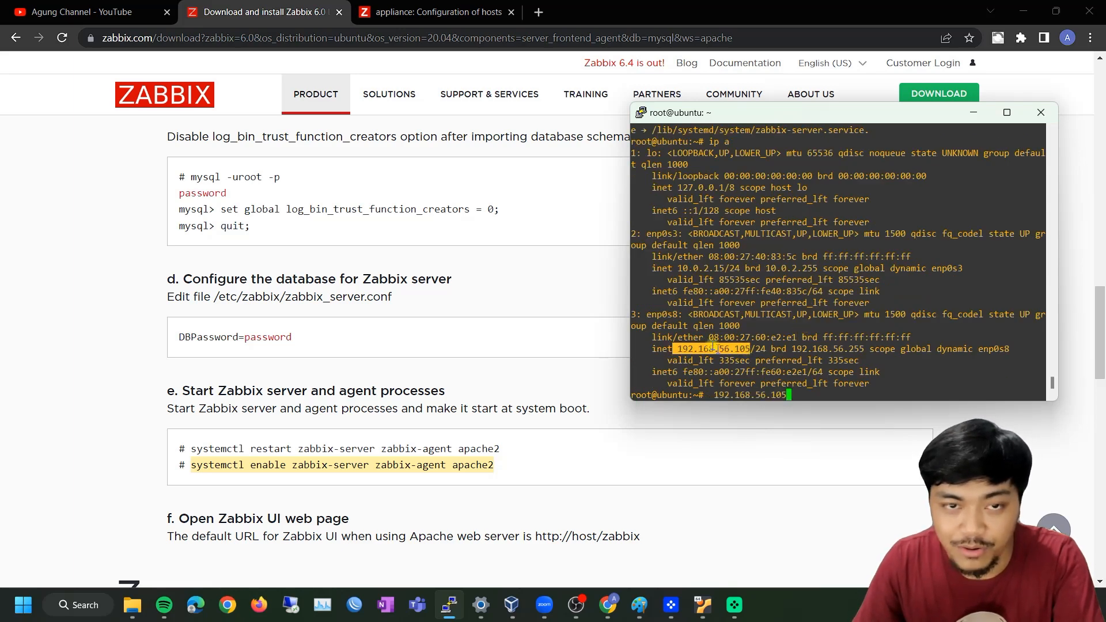
left_click(539, 12)
left_click(535, 39)
key("ctrl+v")
key("Return")
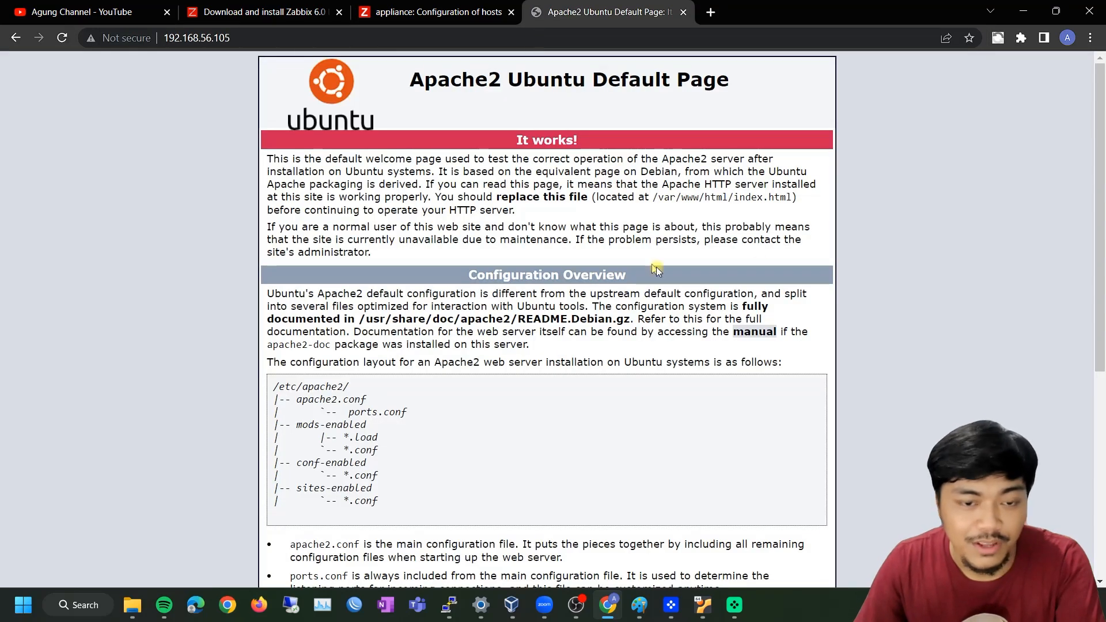
scroll(858, 265, "down", 5)
scroll(887, 296, "up", 5)
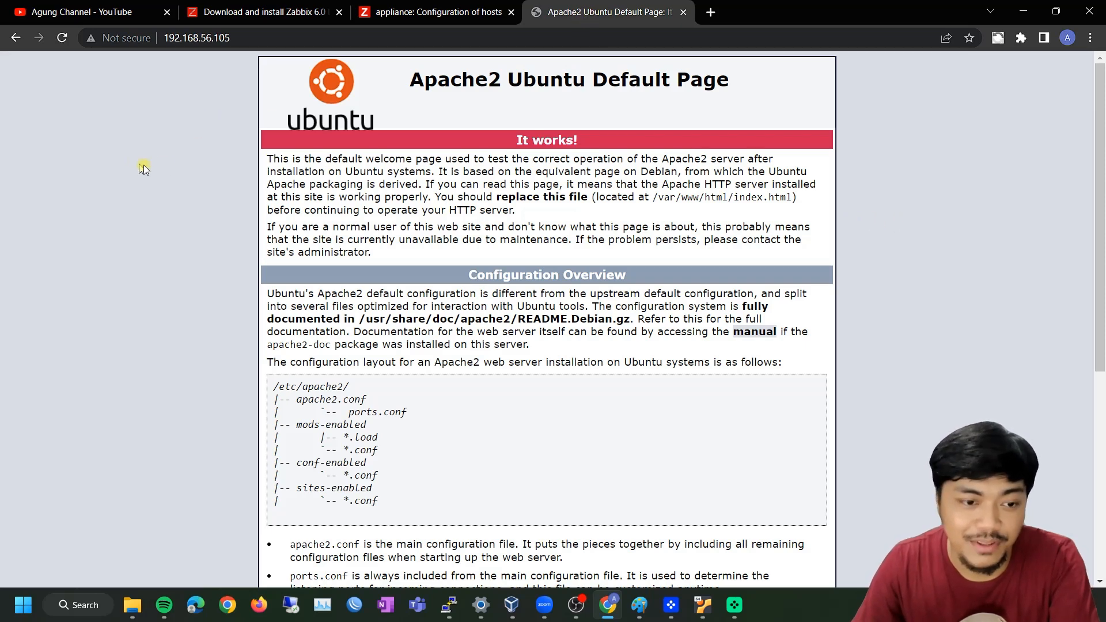
Check the guide's default URL path and load 192.168.56.105/zabbix
left_click(429, 15)
left_click(262, 11)
scroll(614, 380, "down", 2)
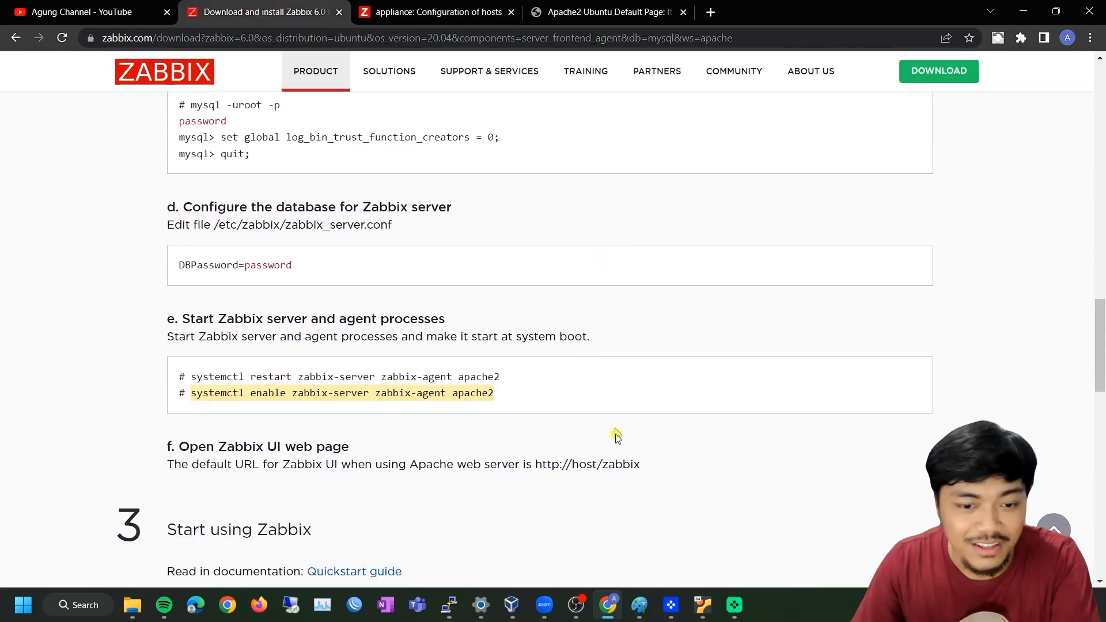
double_click(612, 466)
left_click(631, 468)
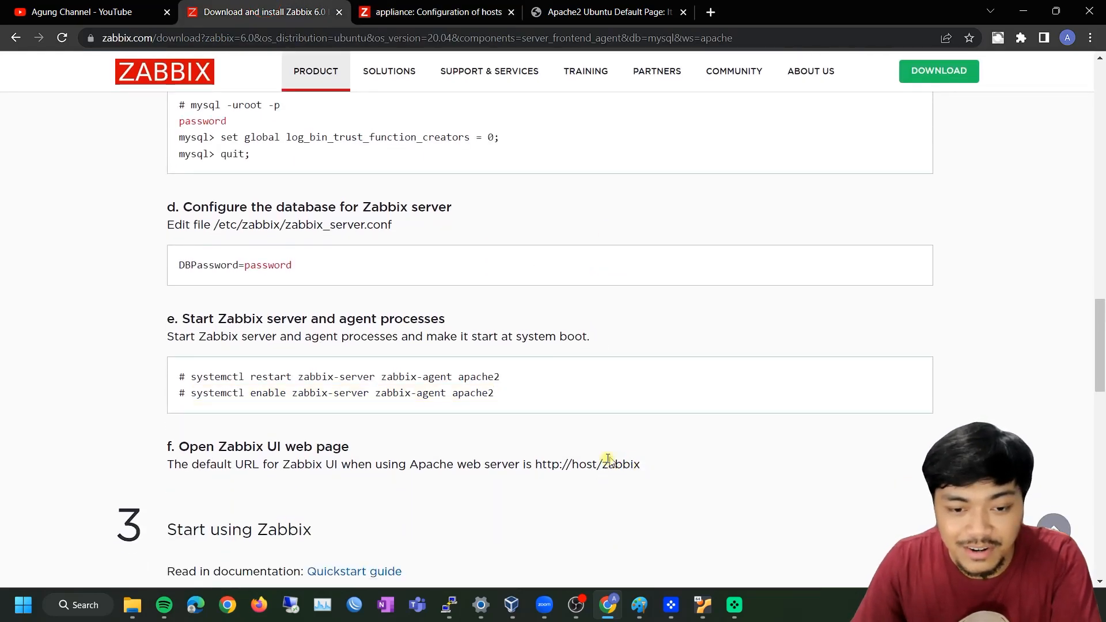
double_click(612, 464)
left_click(633, 13)
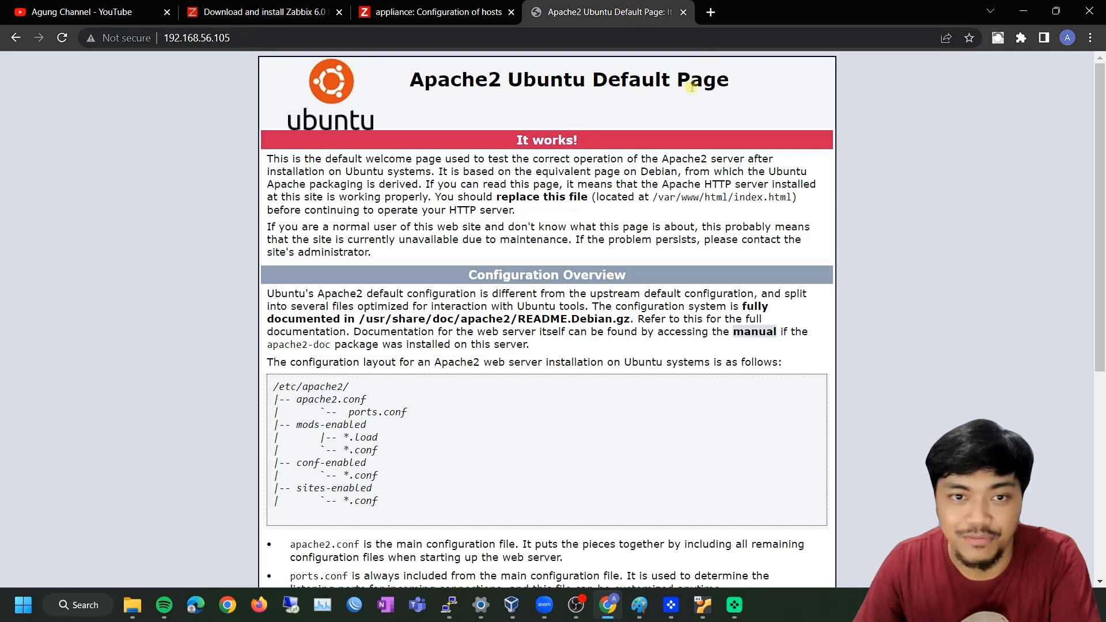
left_click(269, 38)
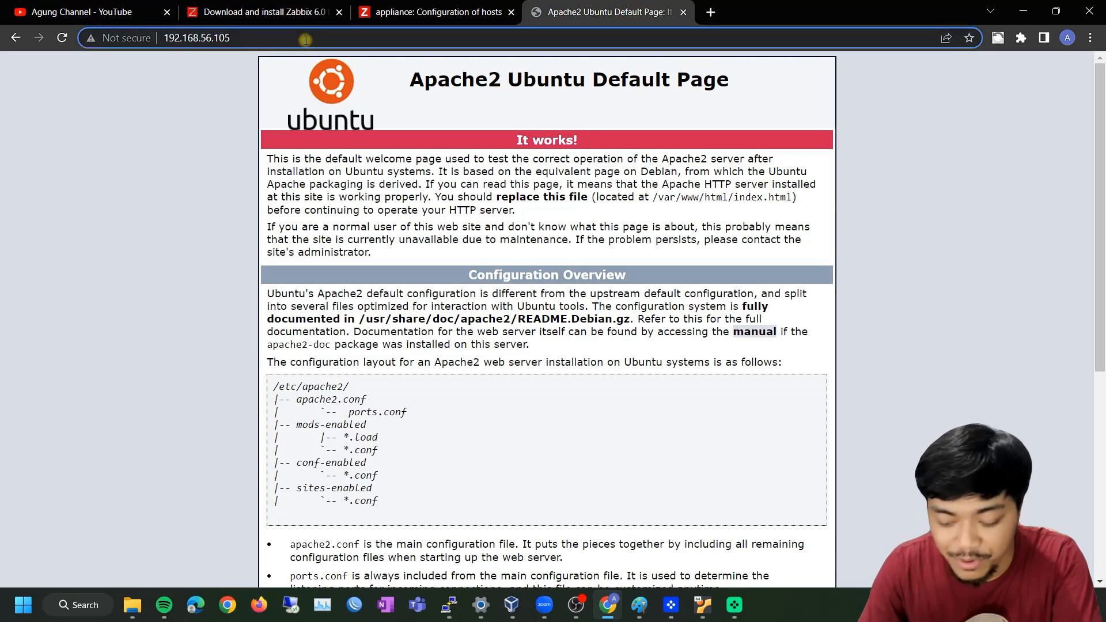
type("/zabbix")
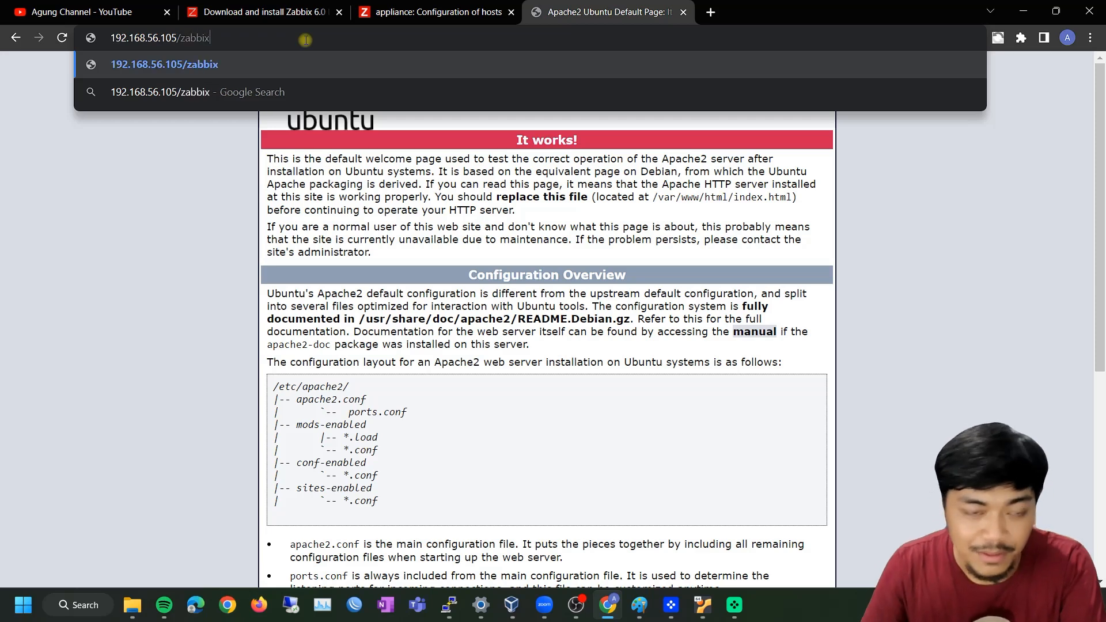
key("Return")
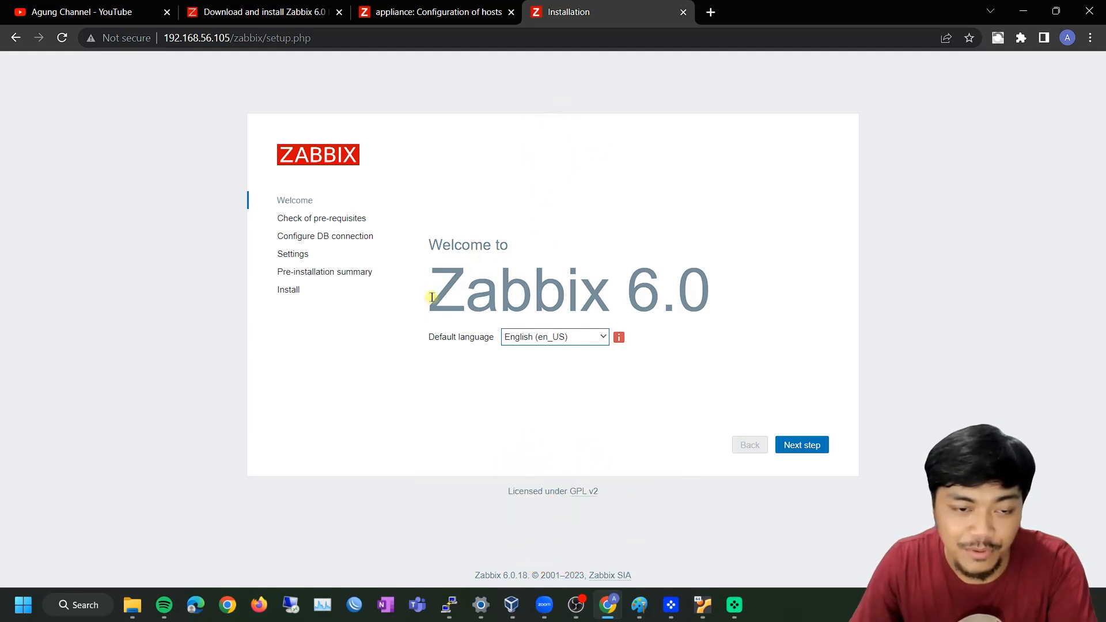
Advance past the Zabbix 6.0 Welcome page and the pre-requisites check
left_click_drag(429, 295, 716, 296)
left_click(830, 267)
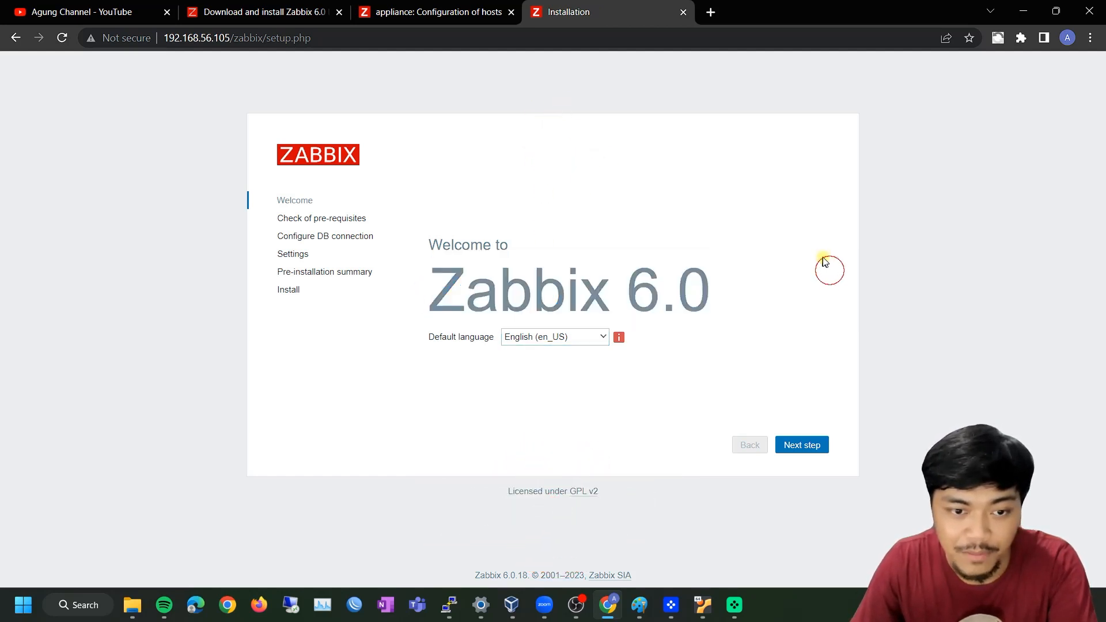
left_click(809, 452)
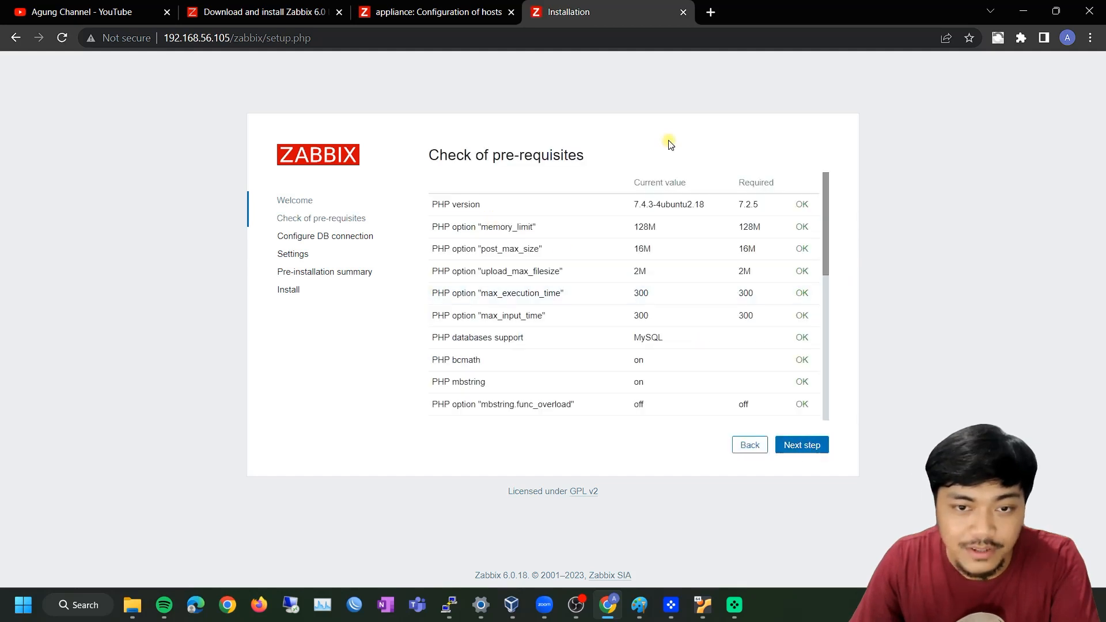
left_click_drag(822, 205, 860, 165)
left_click(806, 447)
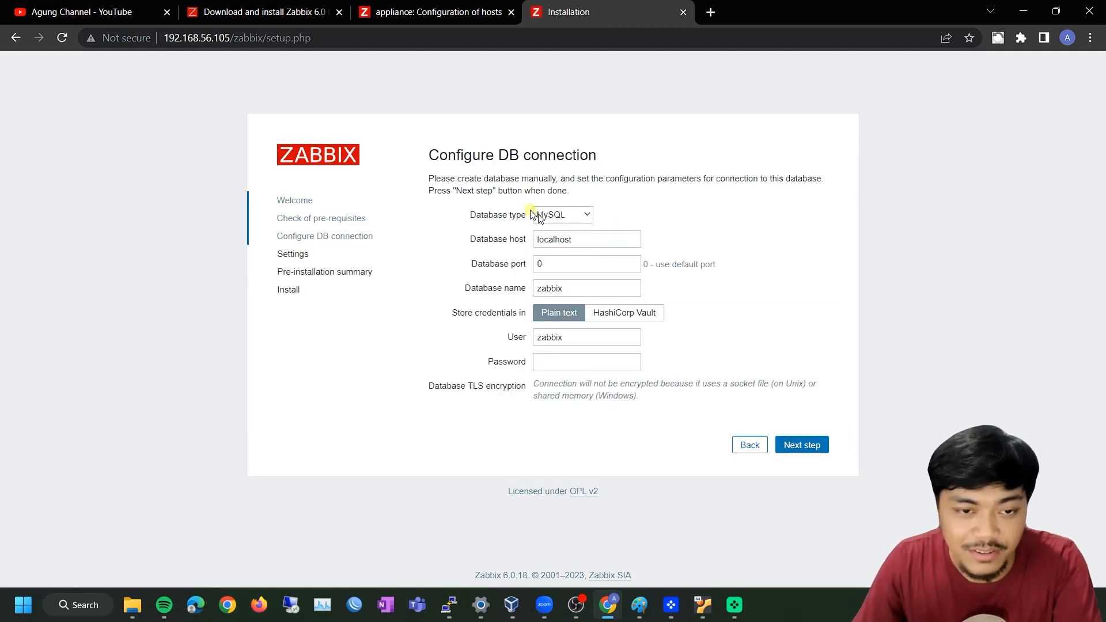
Keep MySQL on localhost with database zabbix and enter the database password
left_click(563, 210)
left_click(563, 212)
left_click(590, 244)
left_click(568, 262)
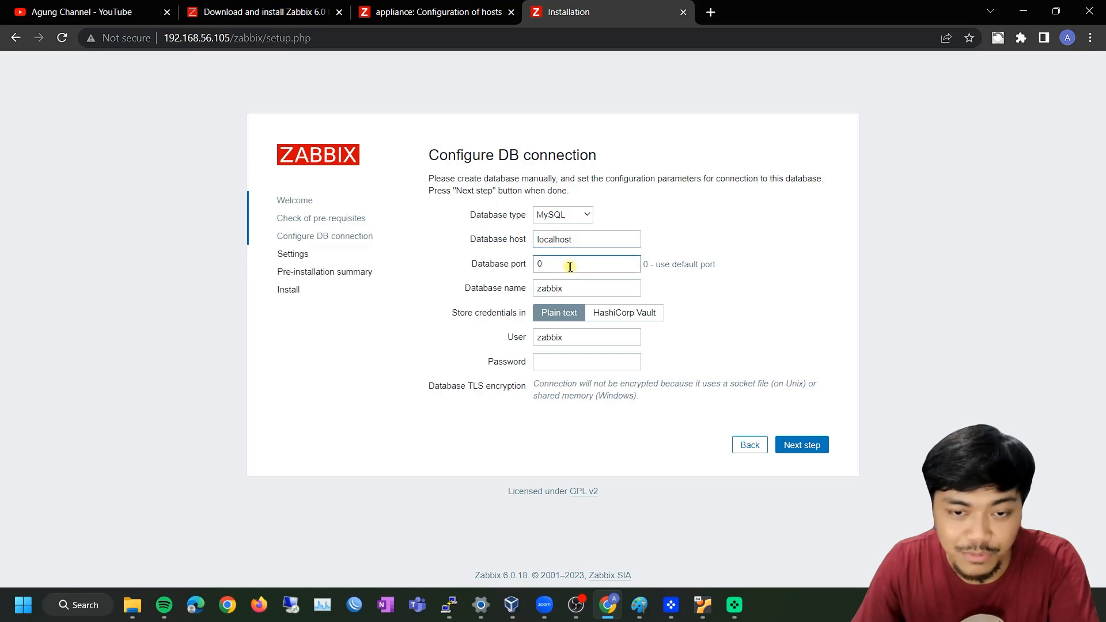
left_click(573, 288)
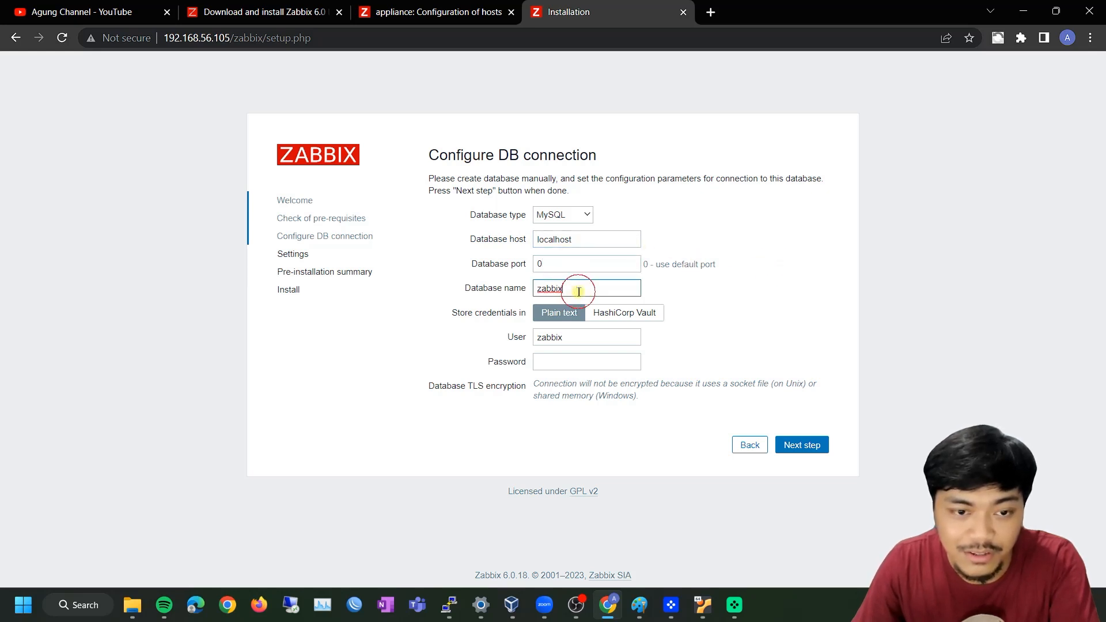
left_click(563, 363)
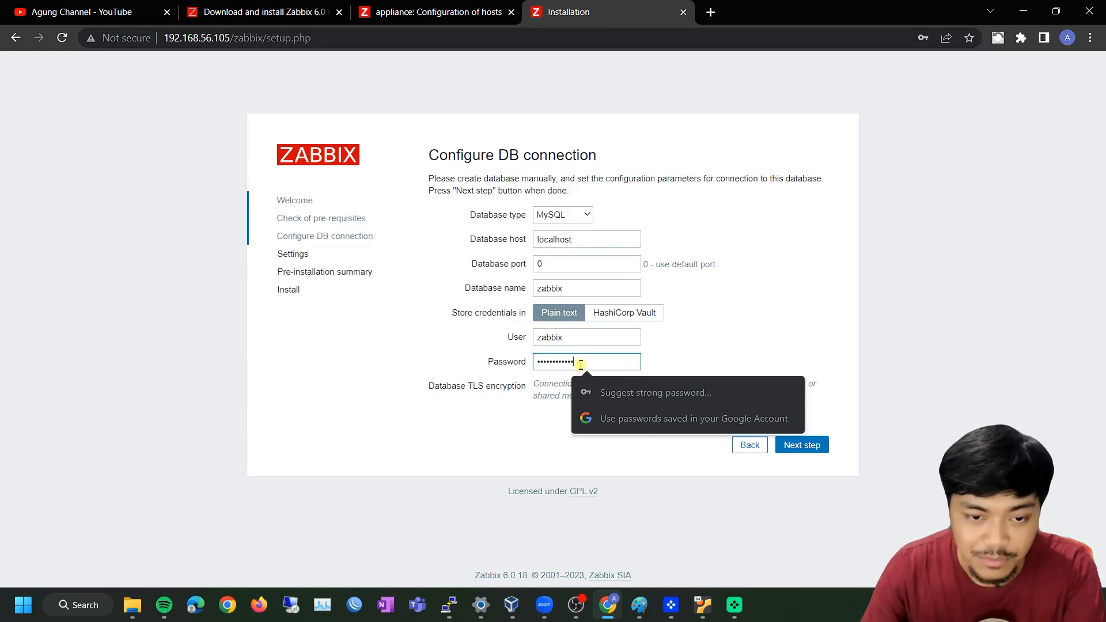
left_click(799, 322)
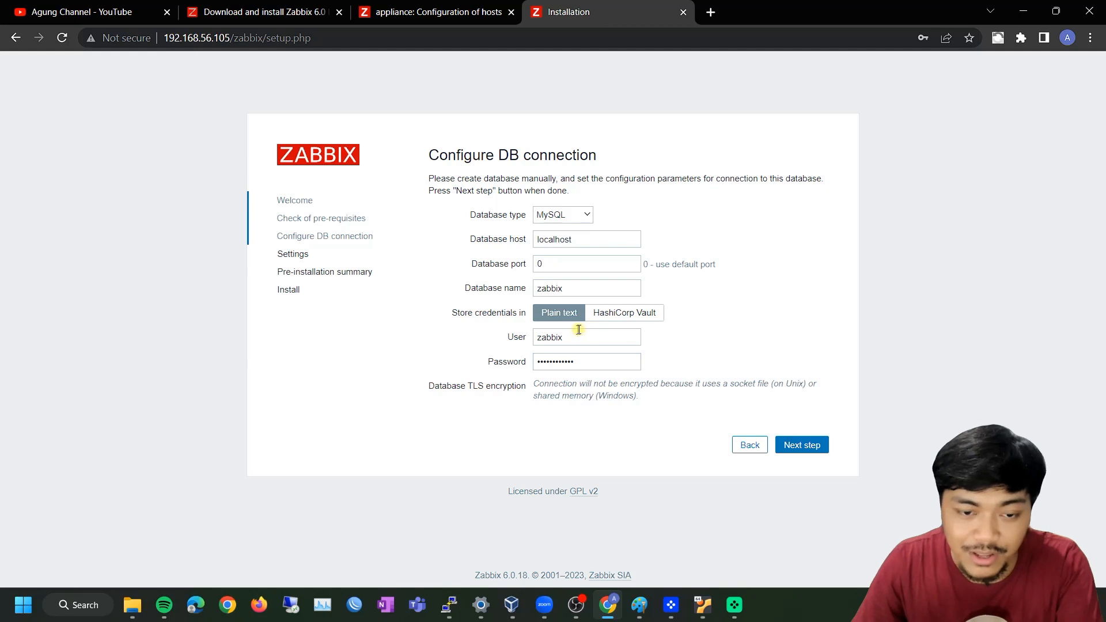
left_click(592, 360)
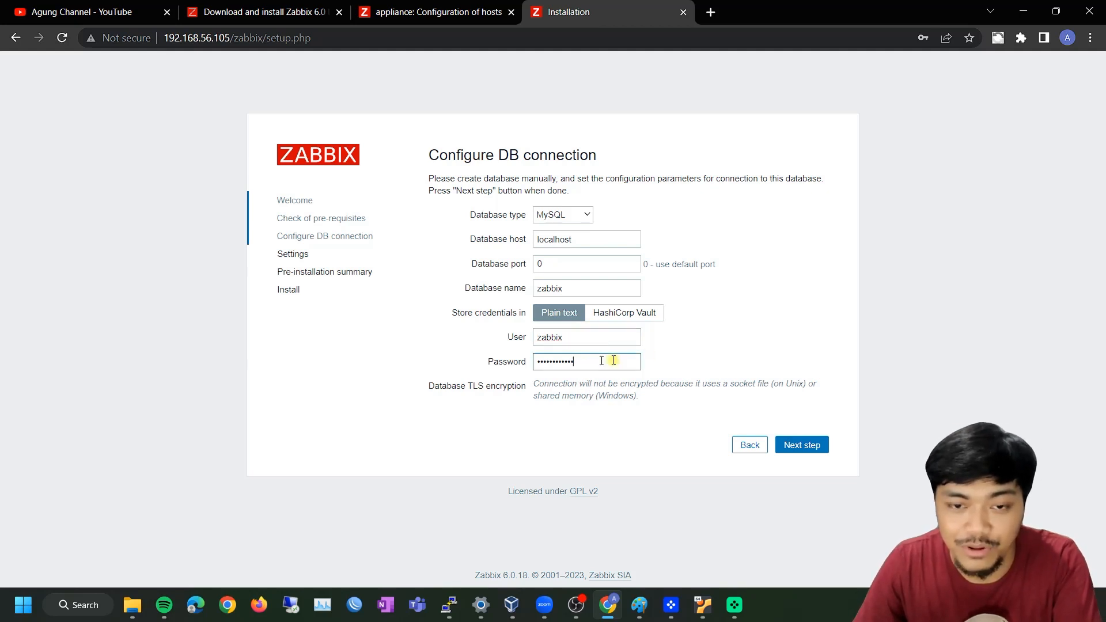
Move on to the Settings step, declining to save the password, and name the server NMS Agung Channel
double_click(594, 362)
left_click(797, 444)
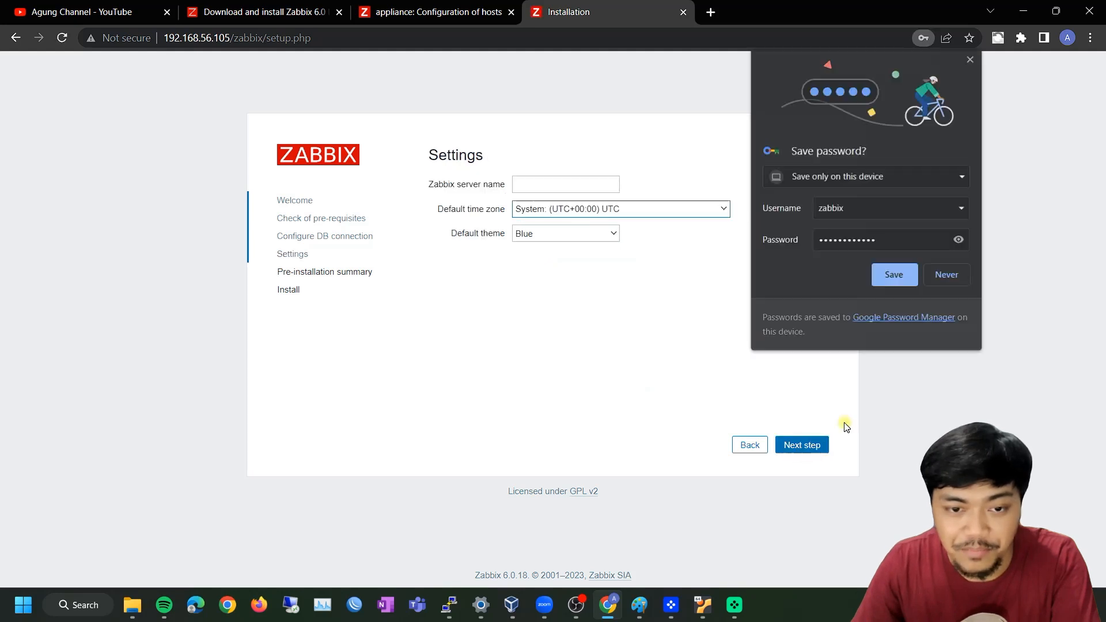
left_click(947, 275)
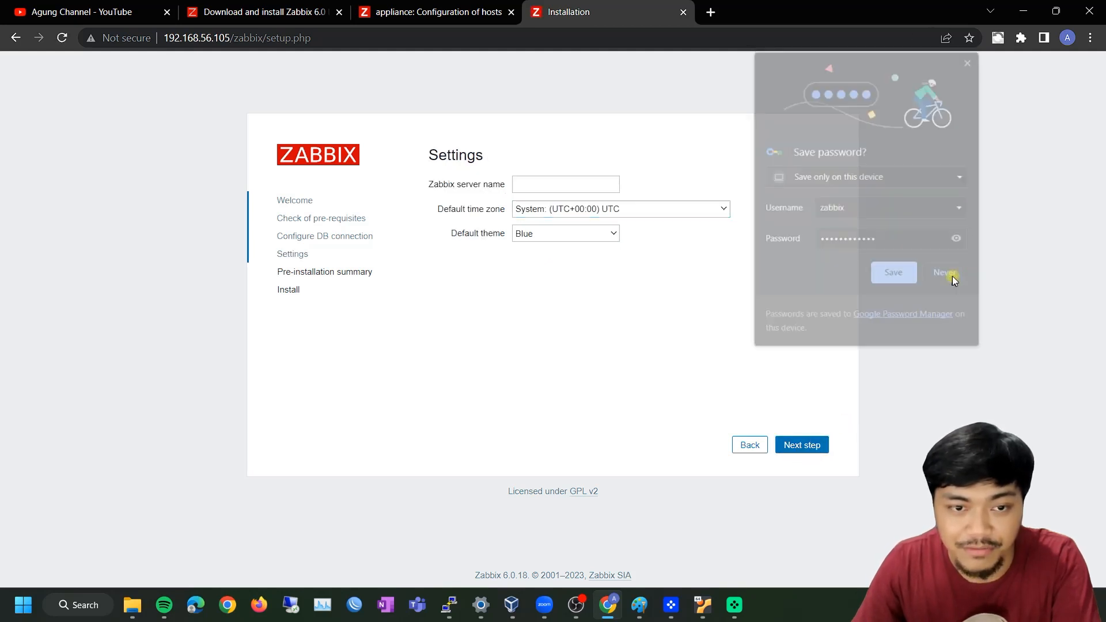
left_click(565, 183)
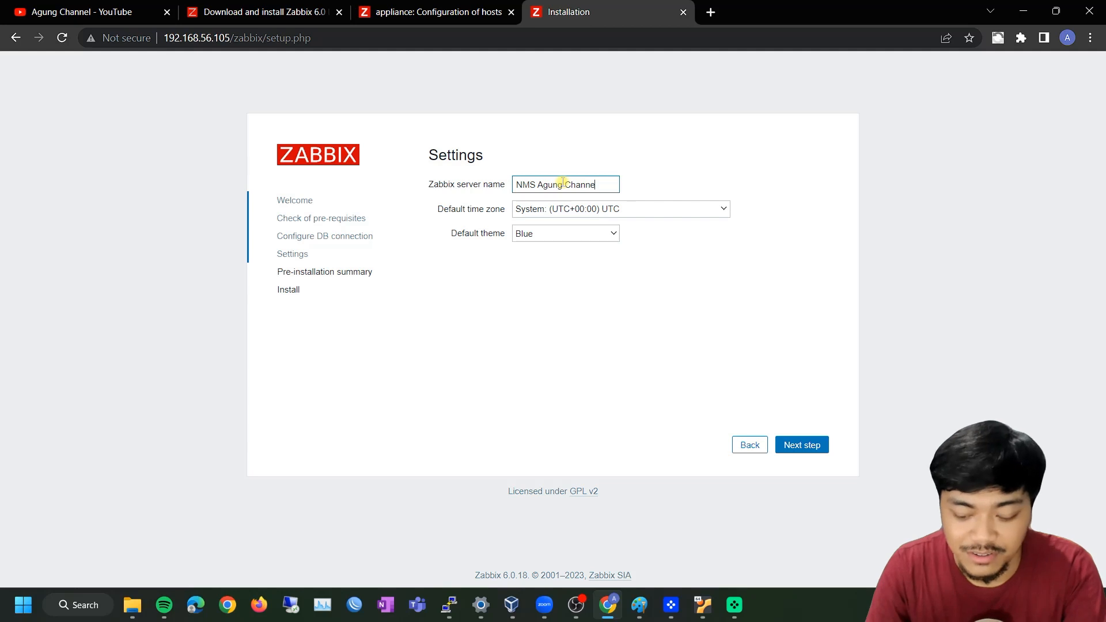
left_click(643, 151)
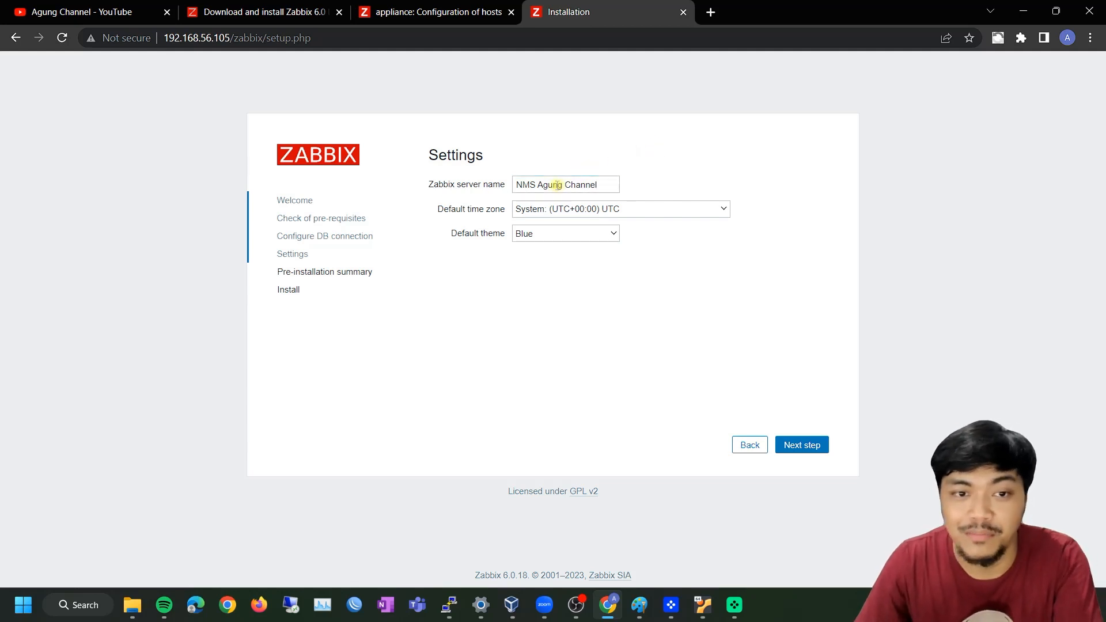
left_click(604, 157)
left_click(598, 149)
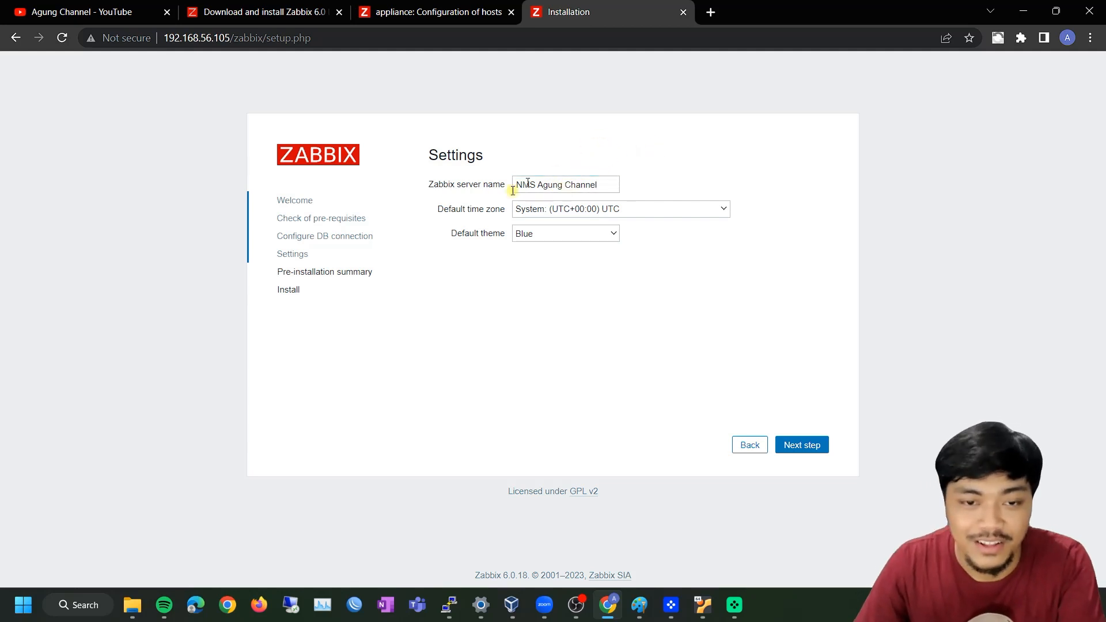
Set the default time zone to (UTC+08:00) Asia/Makassar and the default theme to Dark
left_click(630, 210)
left_click_drag(727, 225, 726, 432)
scroll(685, 392, "up", 1)
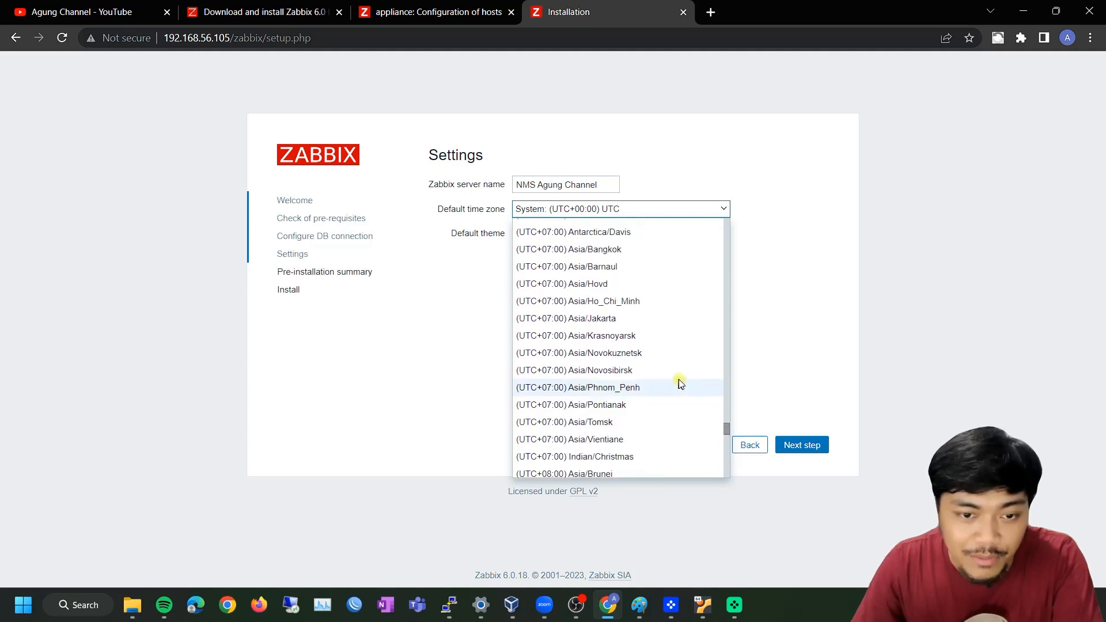
scroll(607, 323, "down", 3)
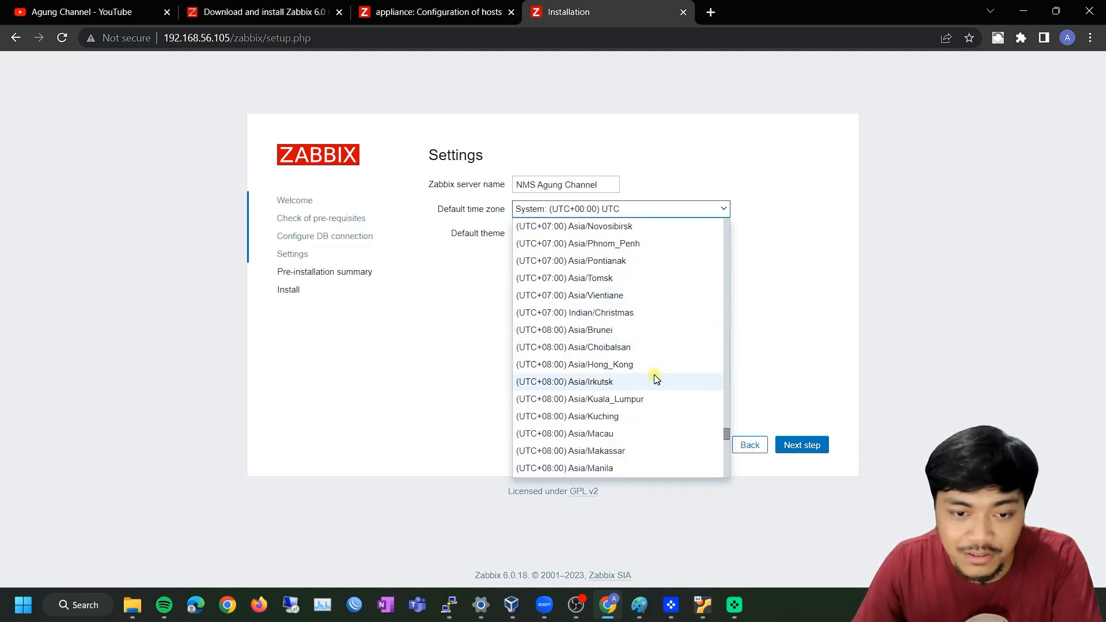
scroll(643, 403, "down", 1)
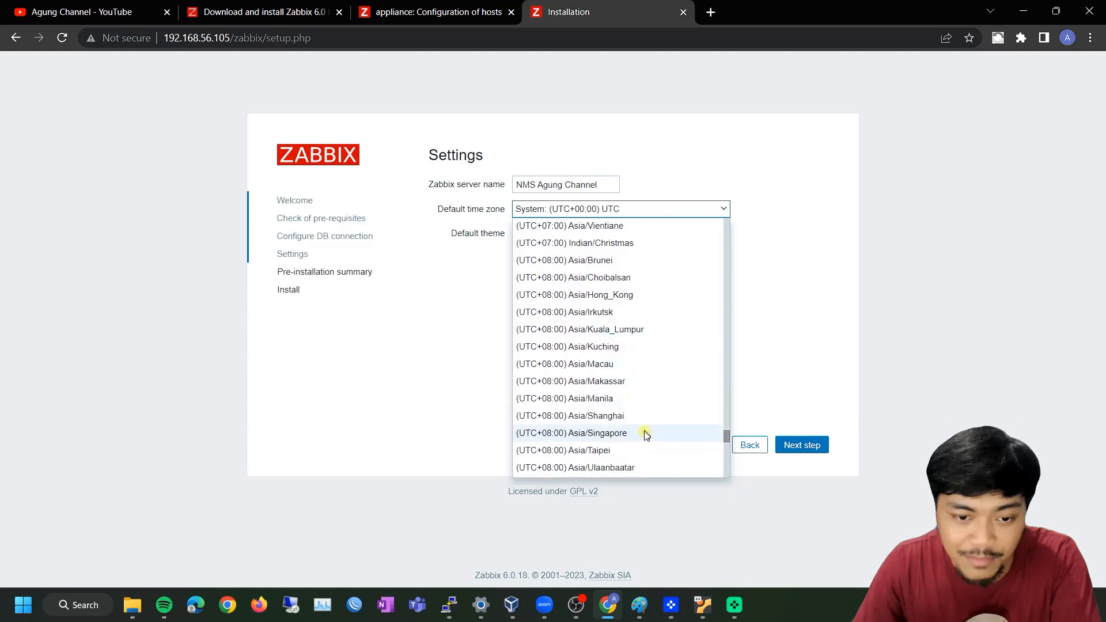
left_click(625, 380)
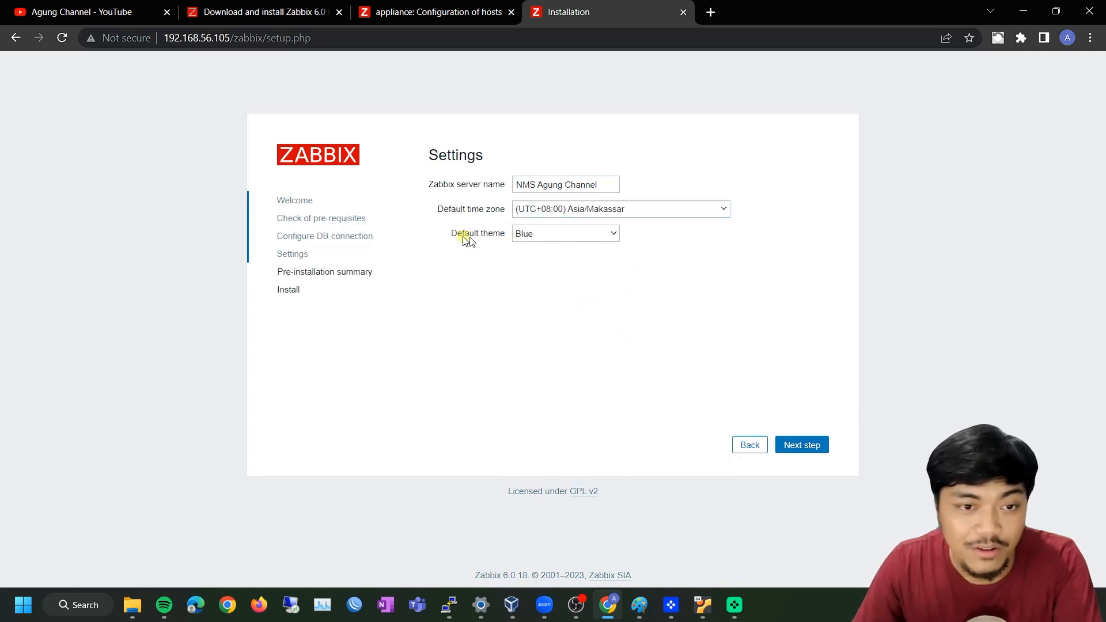
left_click(560, 234)
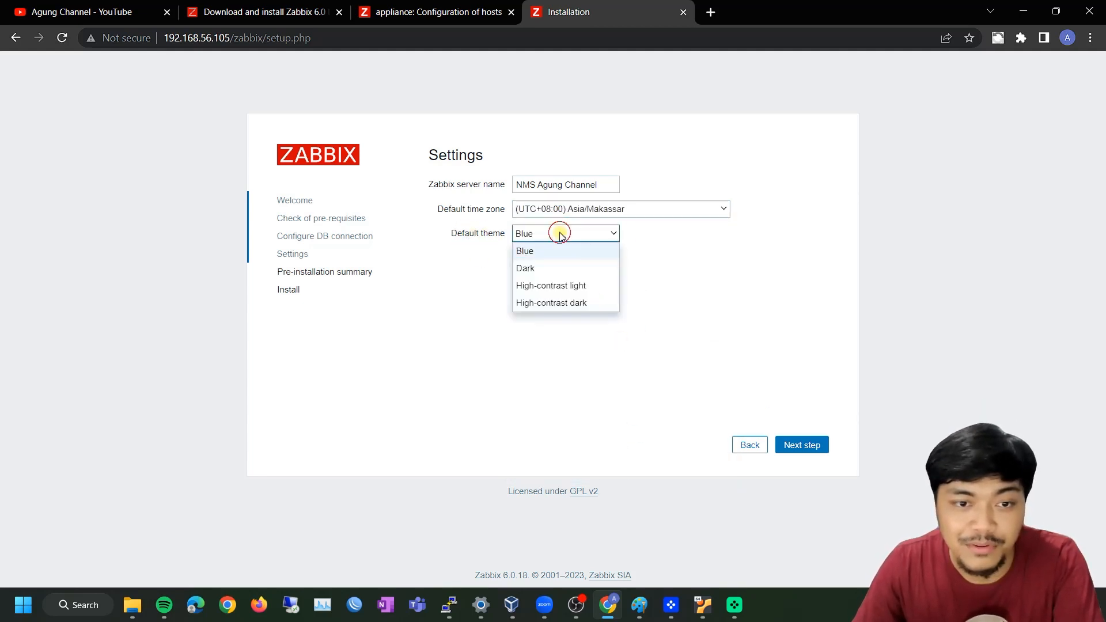
left_click(544, 269)
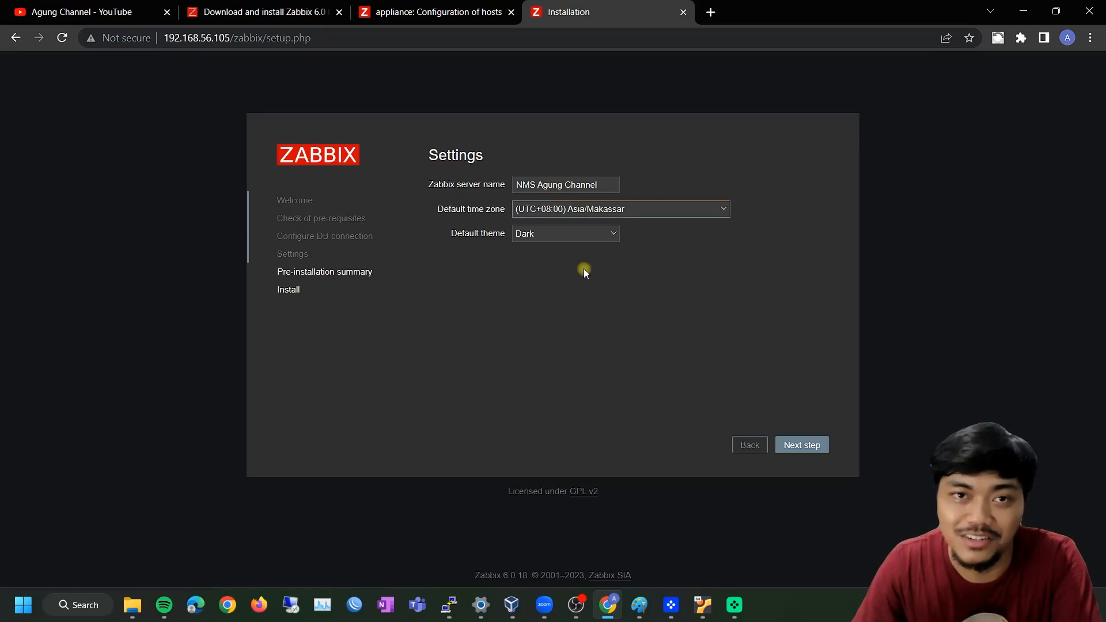
Confirm the pre-installation summary and finish the frontend installation
left_click(802, 445)
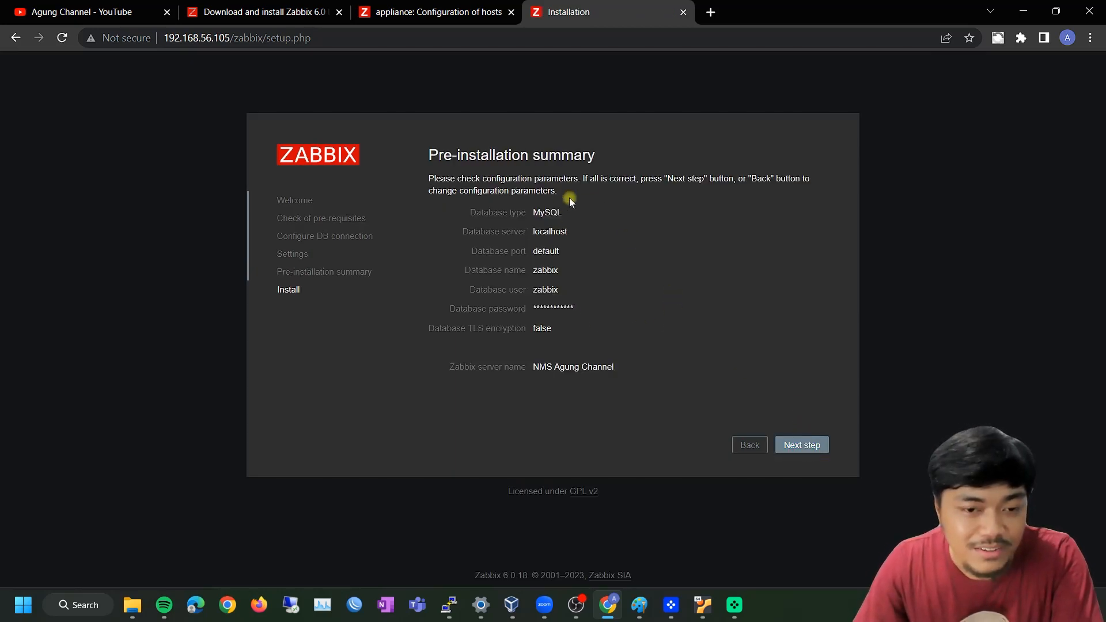
left_click(809, 449)
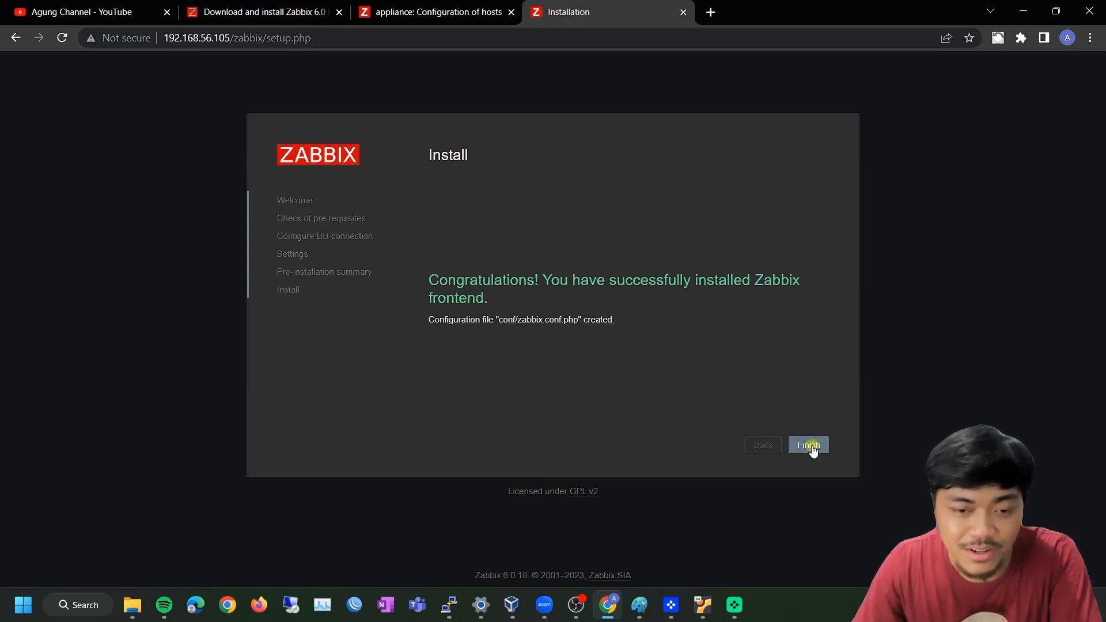
left_click(808, 445)
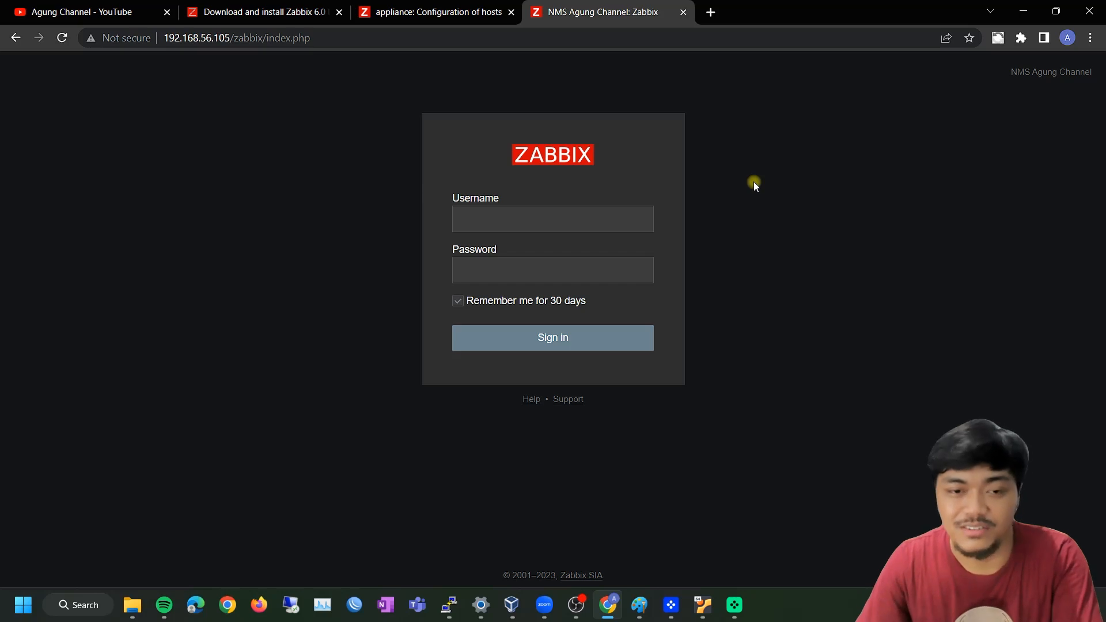
Sign in as Admin using the saved username and the account password
left_click(538, 222)
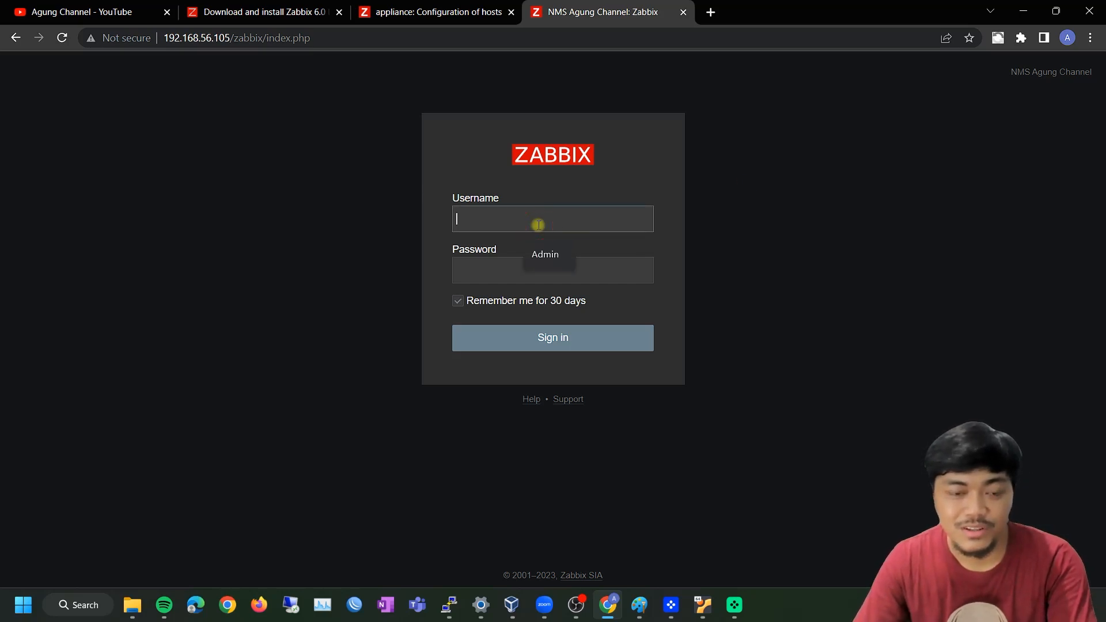
left_click(558, 254)
left_click(560, 273)
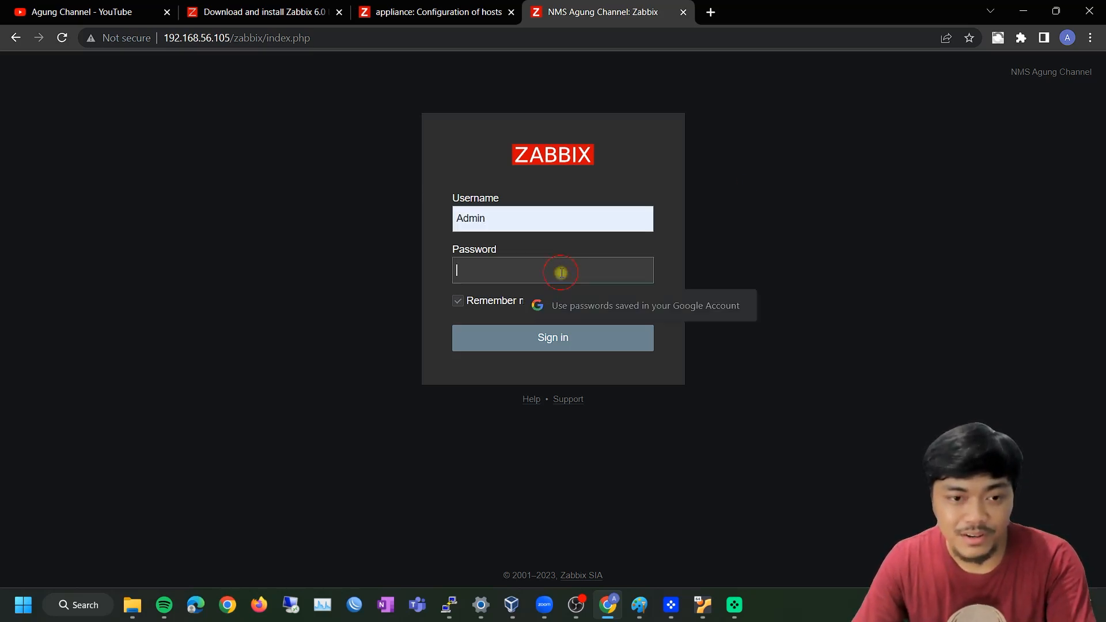
type("zab")
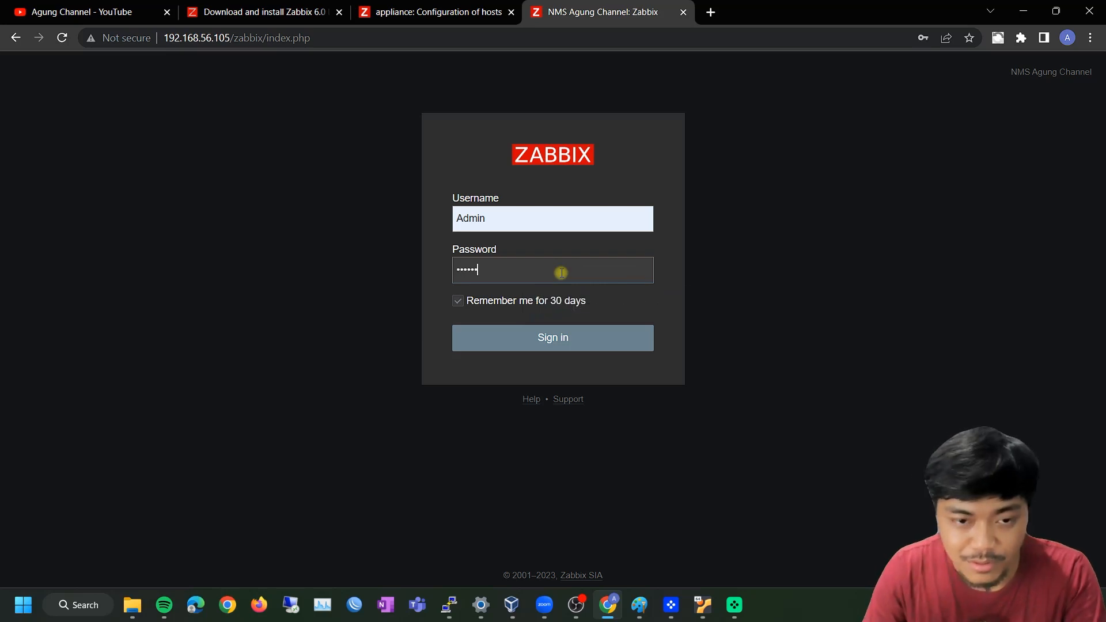
type("bix")
left_click(554, 337)
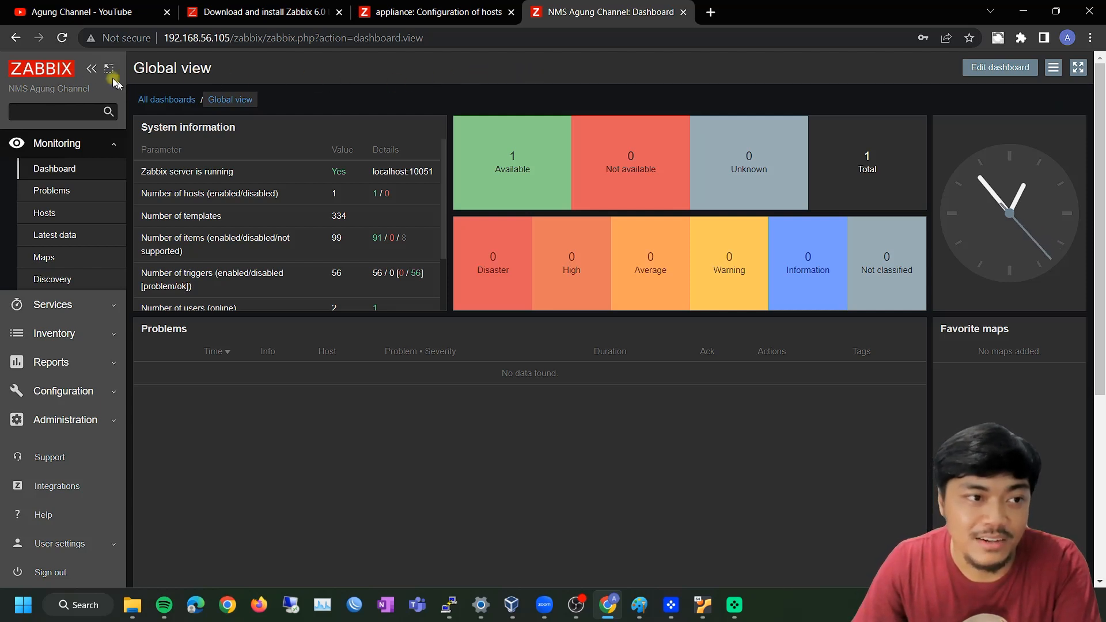
Open the administrator's Profile page from User settings in the sidebar
scroll(80, 265, "down", 1)
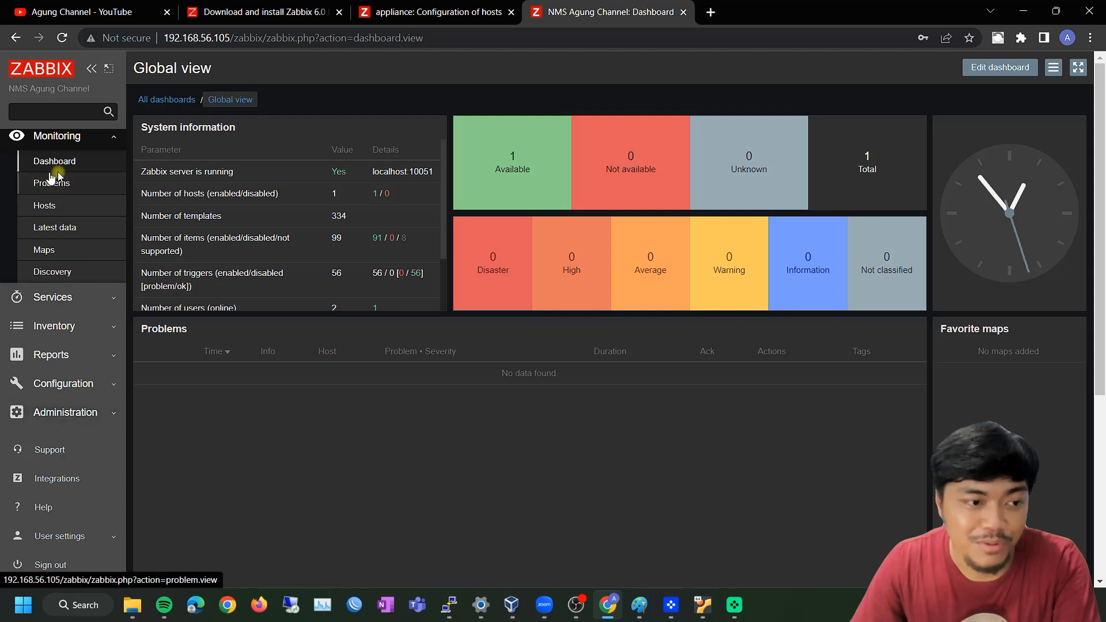
left_click(71, 540)
left_click(80, 515)
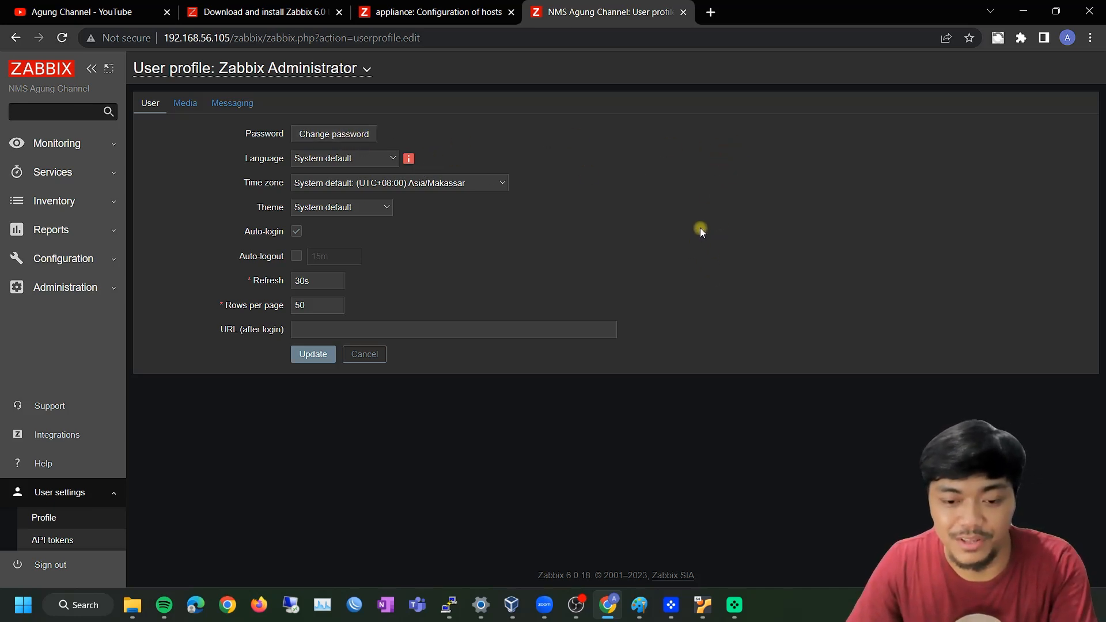
Briefly raise and minimize the Ubuntu VM window, then return to the Zabbix download guide
left_click(702, 605)
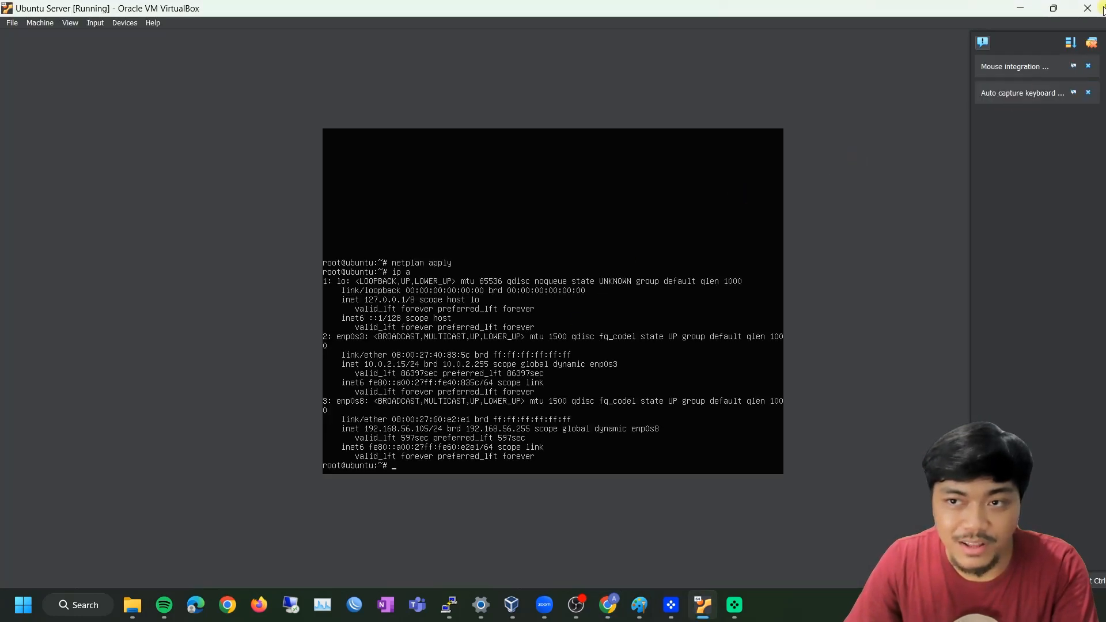
left_click(1021, 8)
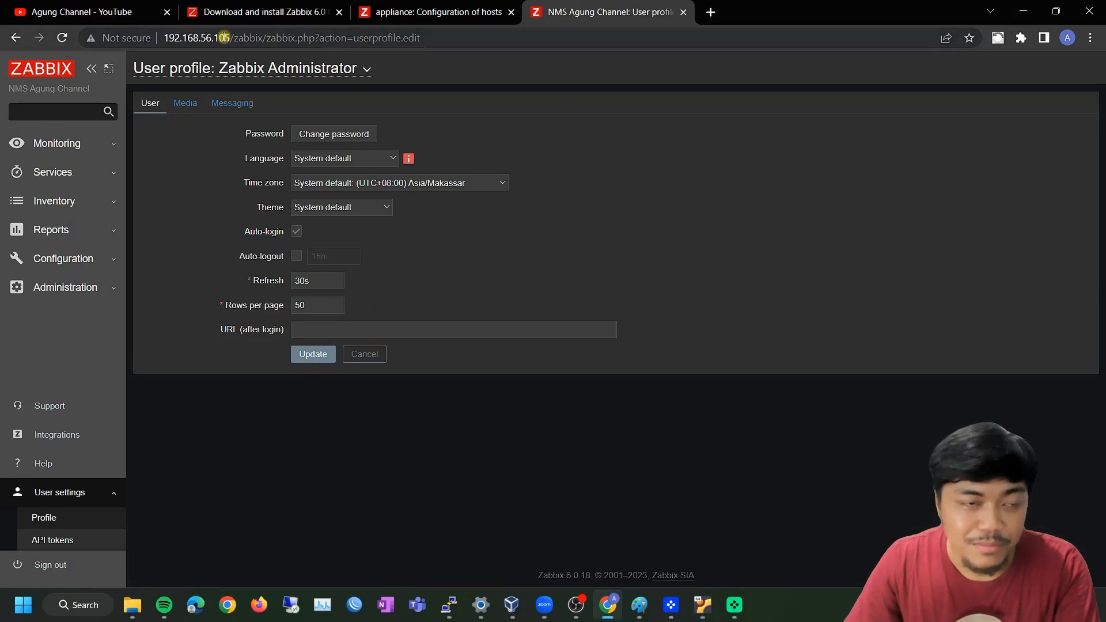
left_click(256, 12)
Set the Zabbix Packages download options to Ubuntu 20.04 (Focal)
scroll(289, 239, "up", 3)
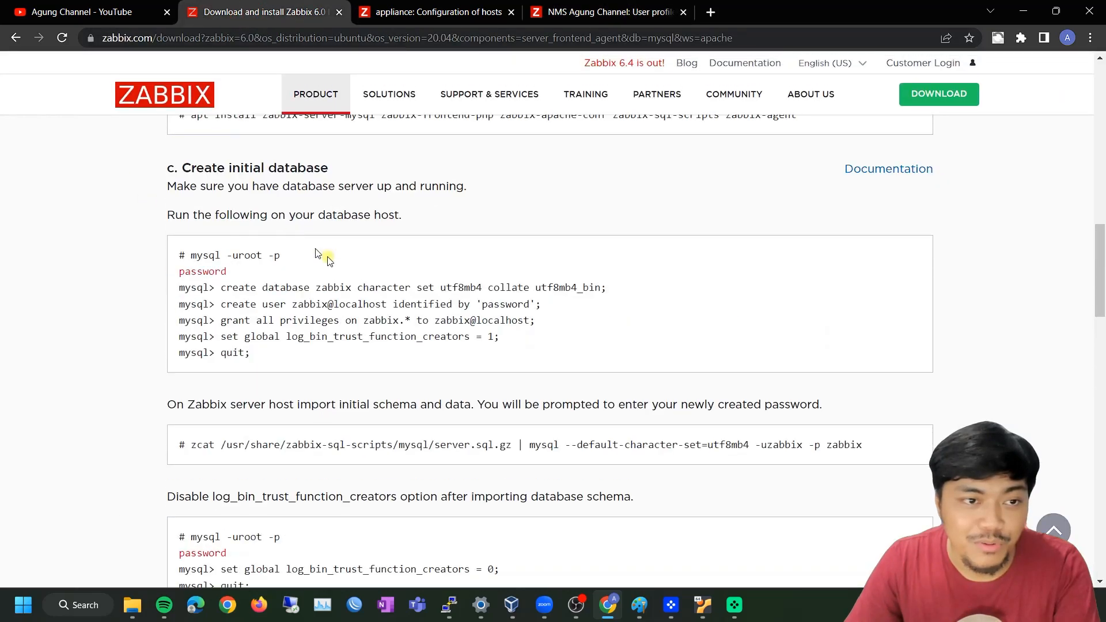
scroll(289, 239, "up", 10)
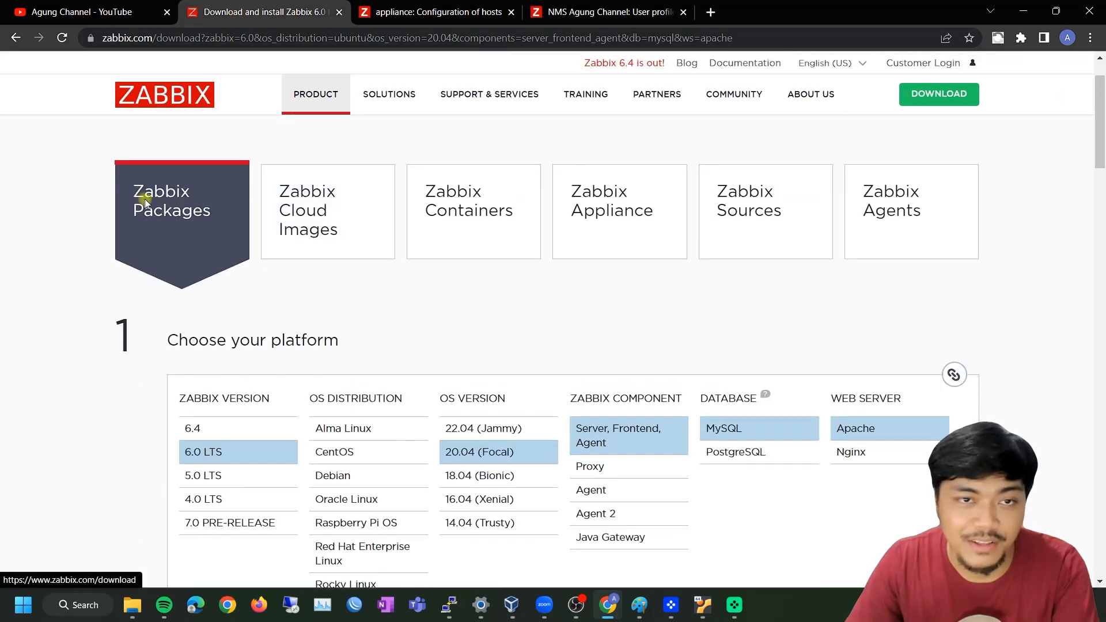
left_click(593, 234)
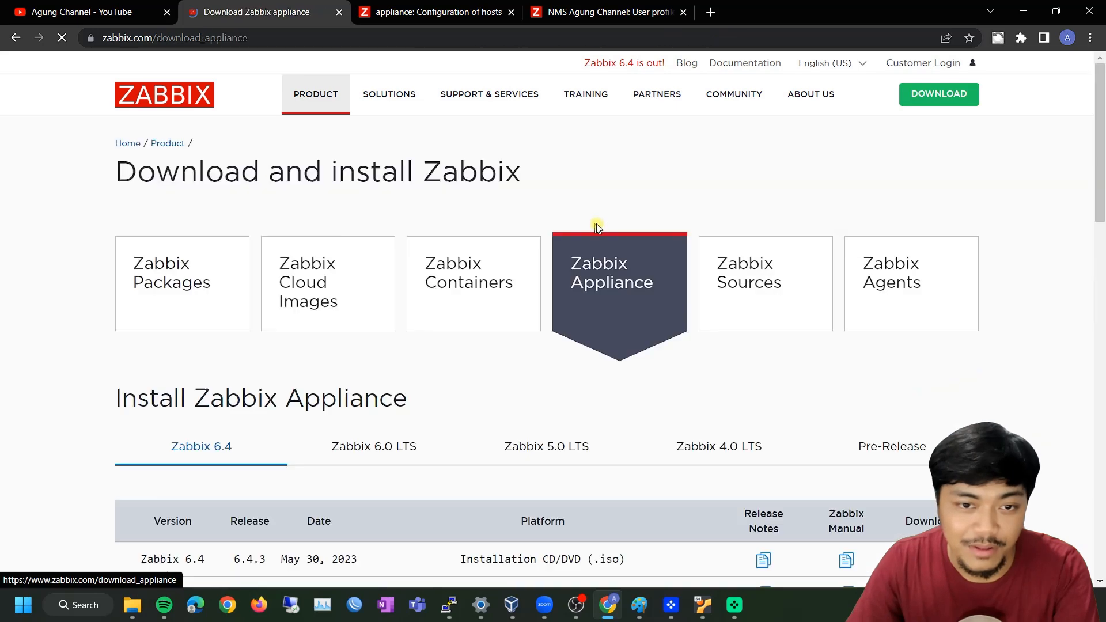
scroll(598, 298, "down", 2)
left_click(176, 147)
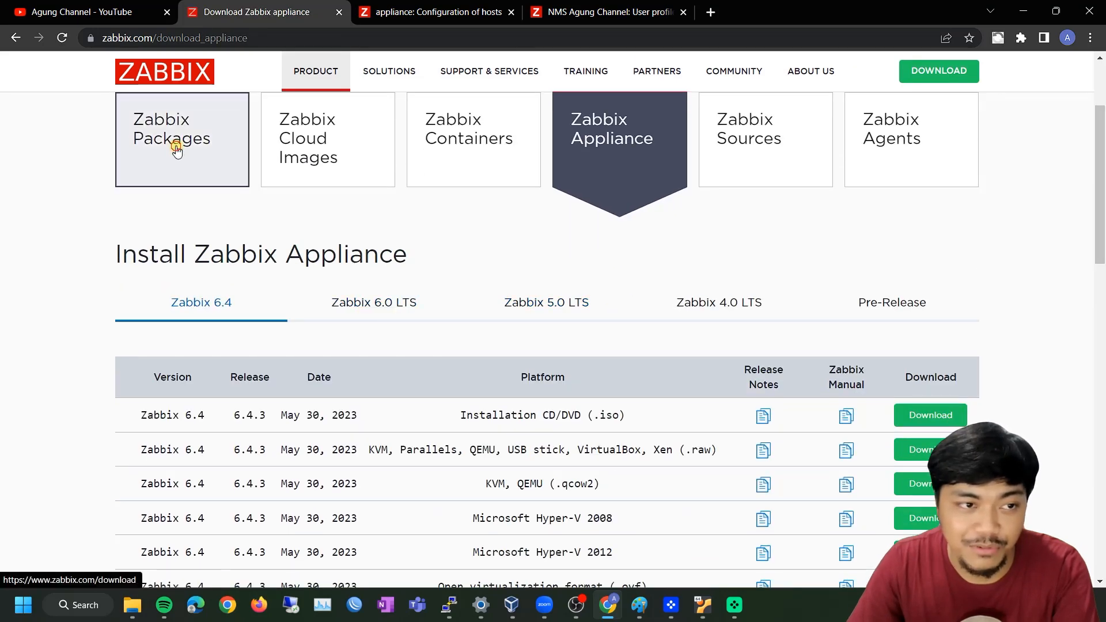
scroll(617, 396, "down", 3)
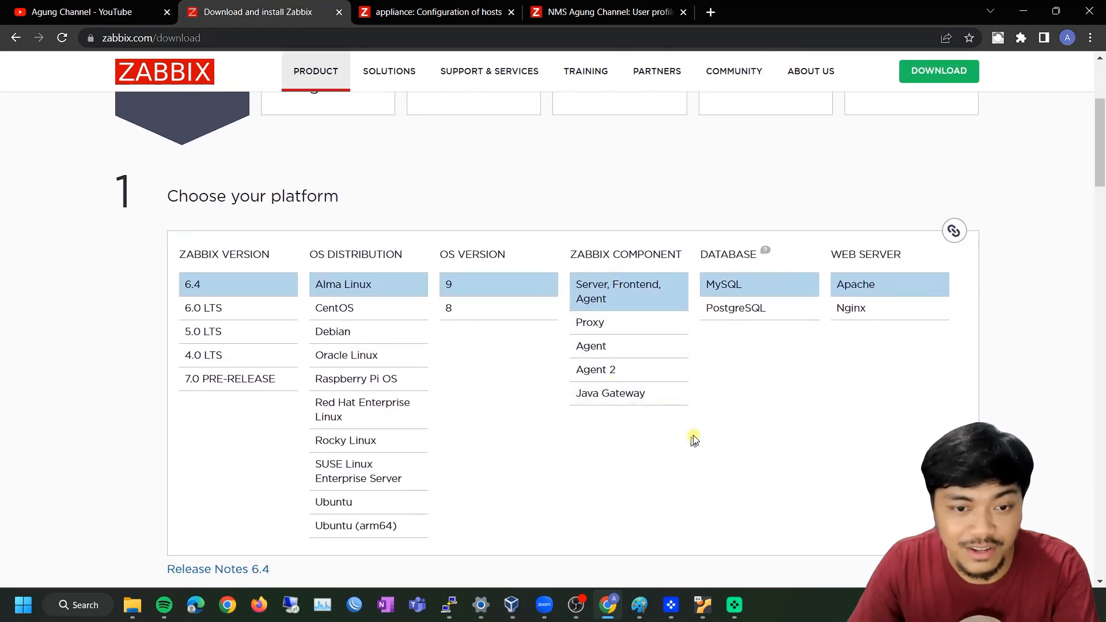
scroll(241, 202, "up", 3)
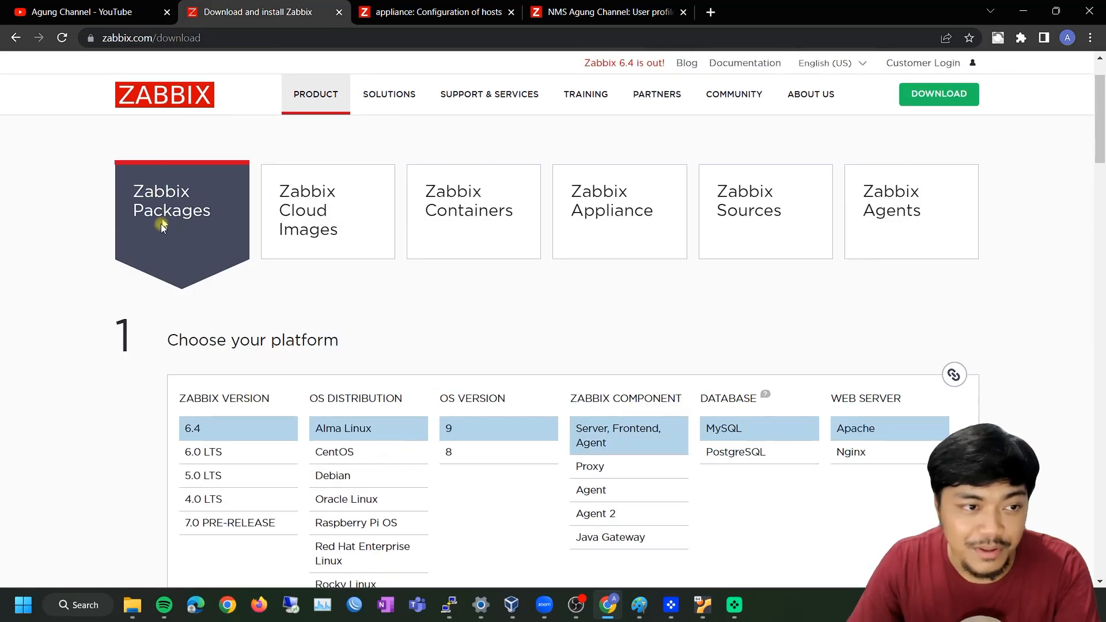
scroll(432, 293, "down", 2)
left_click(345, 500)
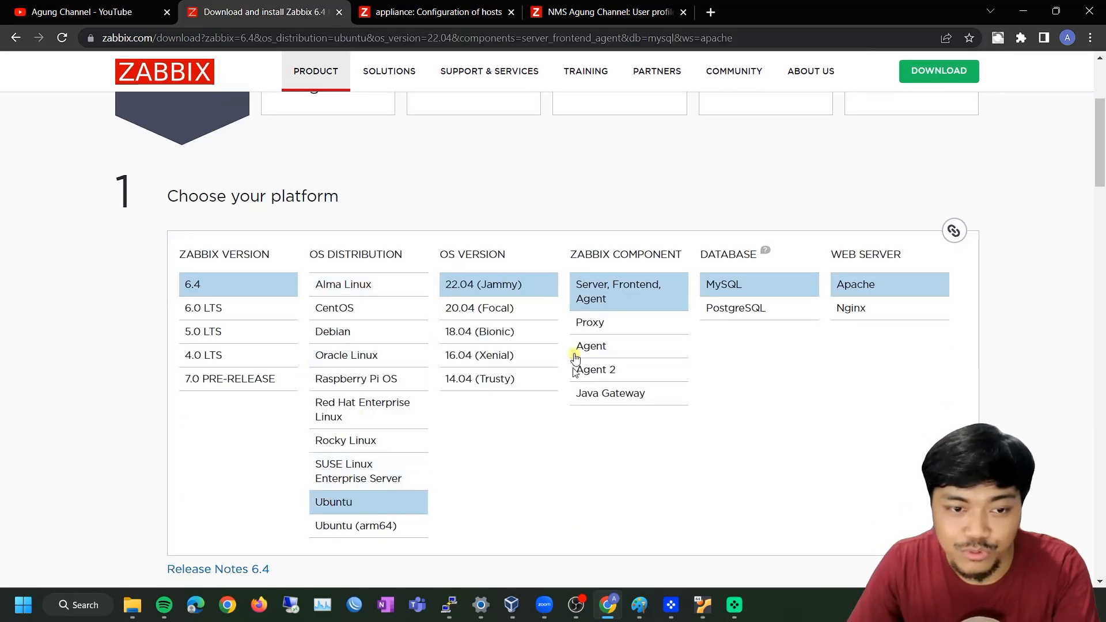
left_click(521, 309)
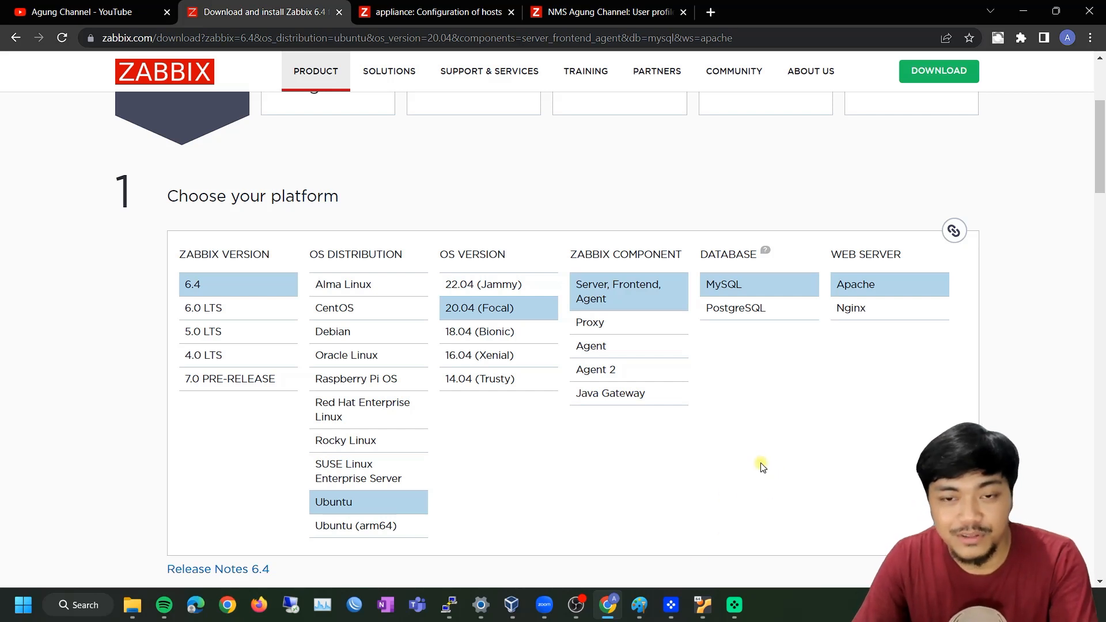
Review the resulting instructions, then go back to the User profile tab and expand Monitoring
scroll(747, 459, "up", 4)
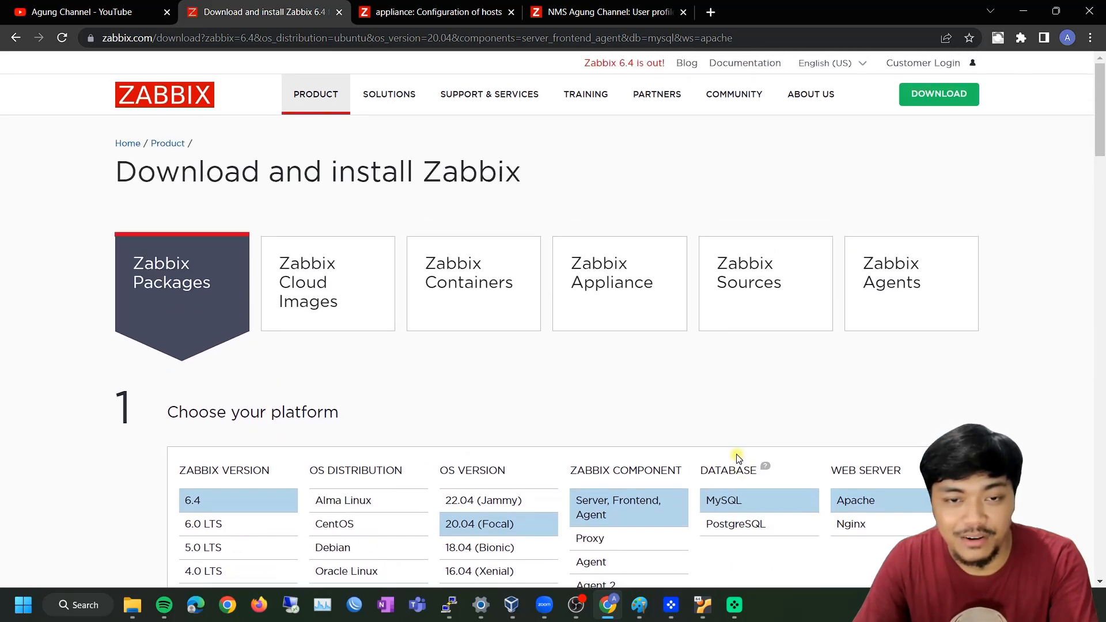
scroll(720, 452, "down", 2)
scroll(714, 454, "up", 2)
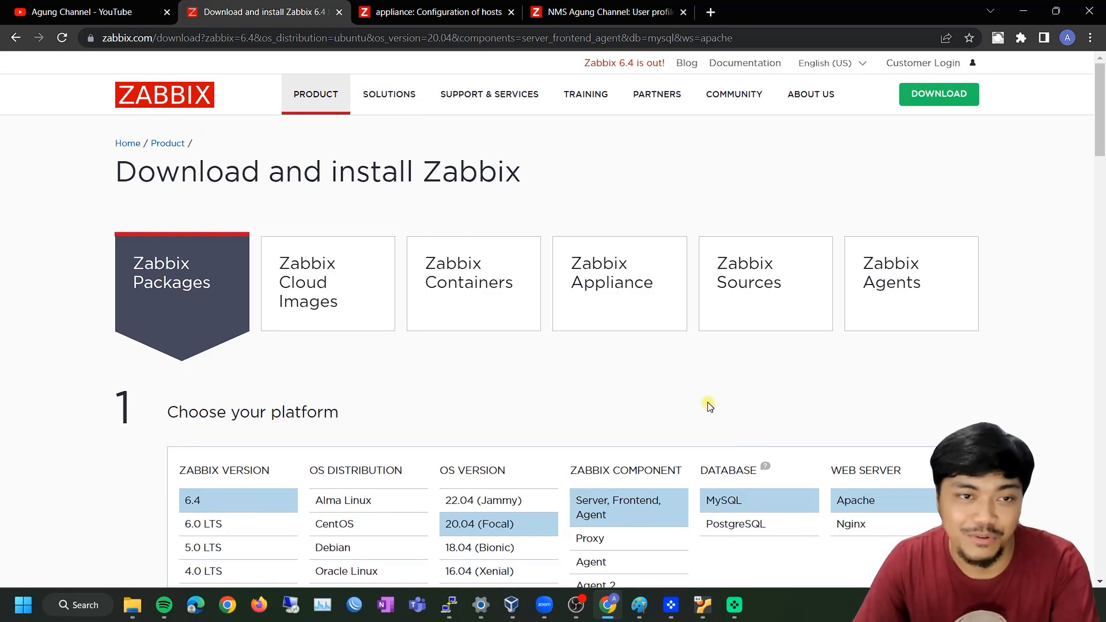
scroll(697, 398, "down", 1)
scroll(700, 397, "up", 1)
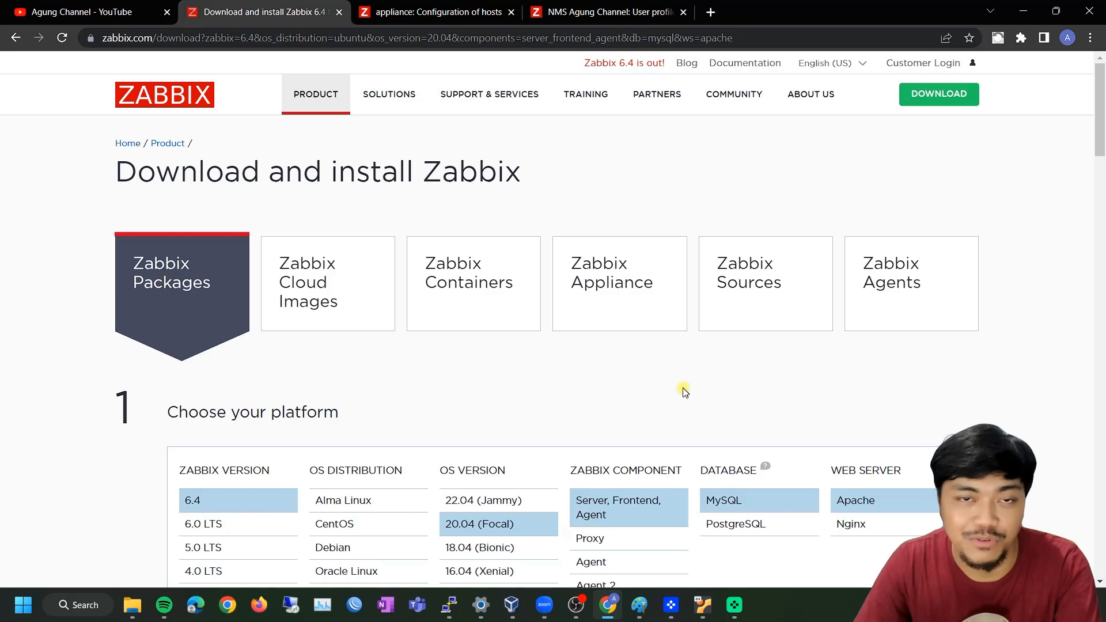
left_click(584, 12)
left_click(67, 143)
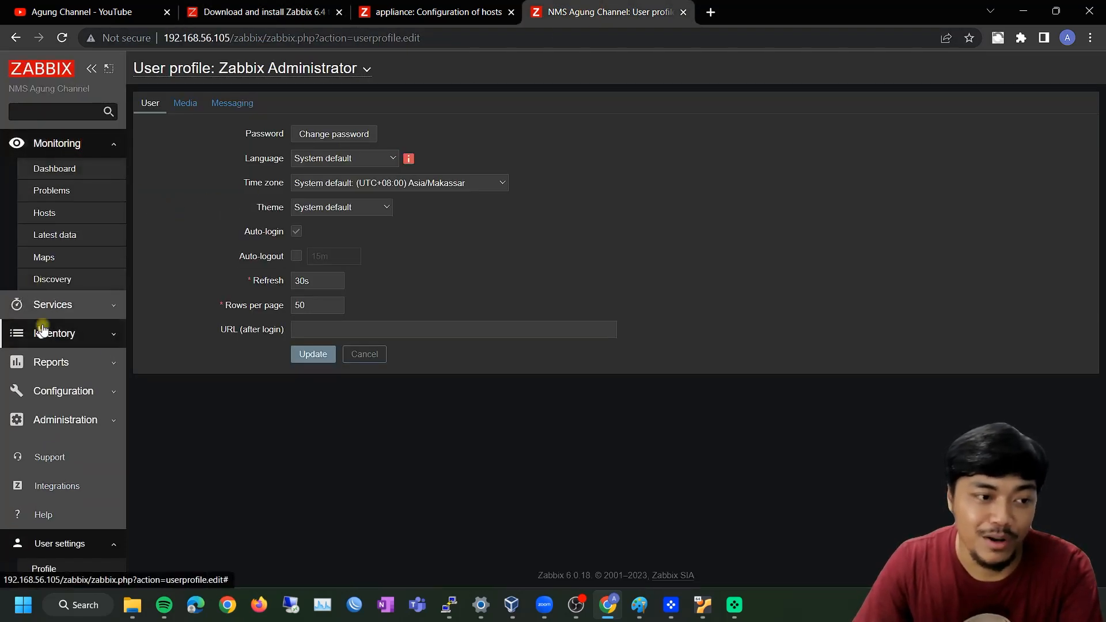